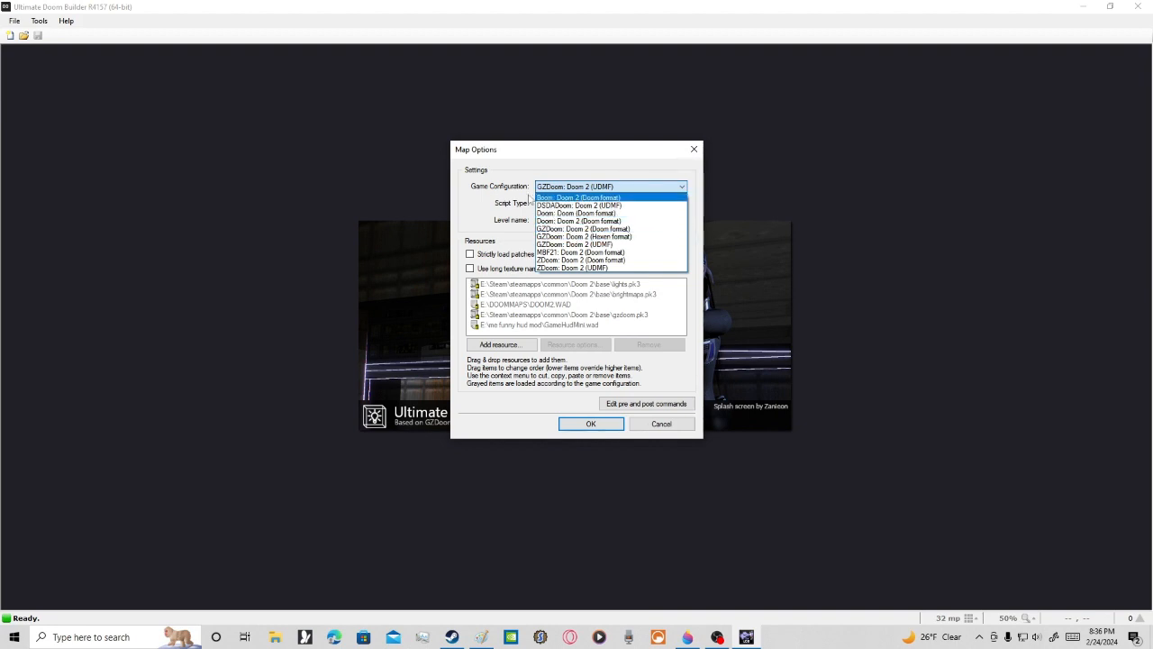
pyautogui.click(568, 212)
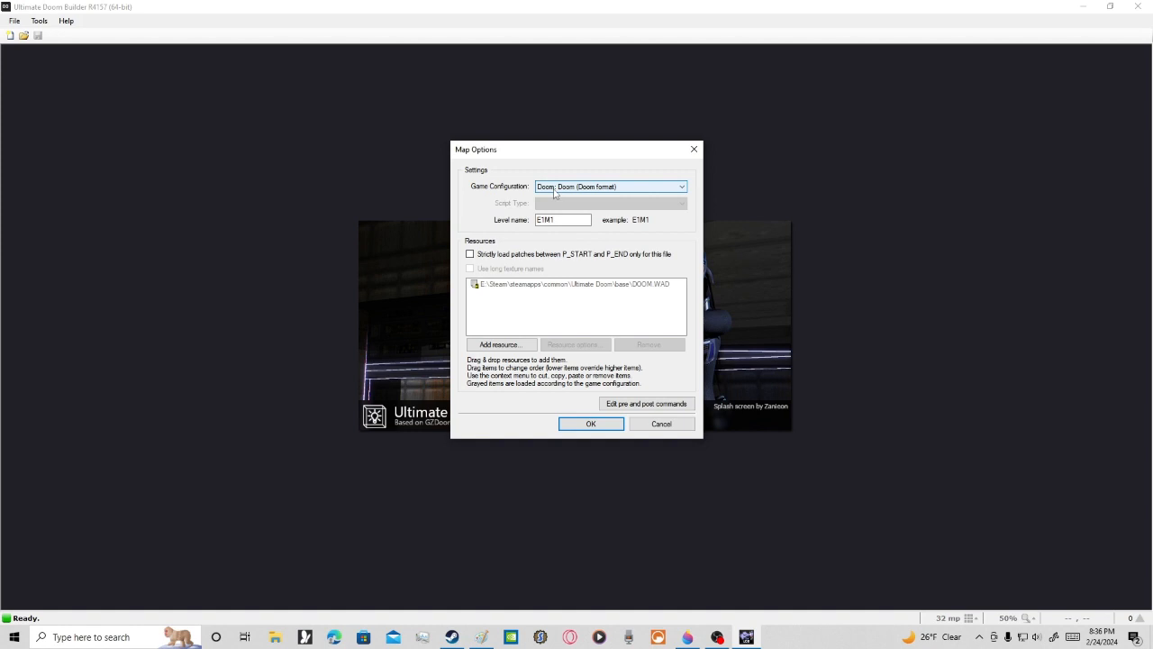
pyautogui.click(554, 189)
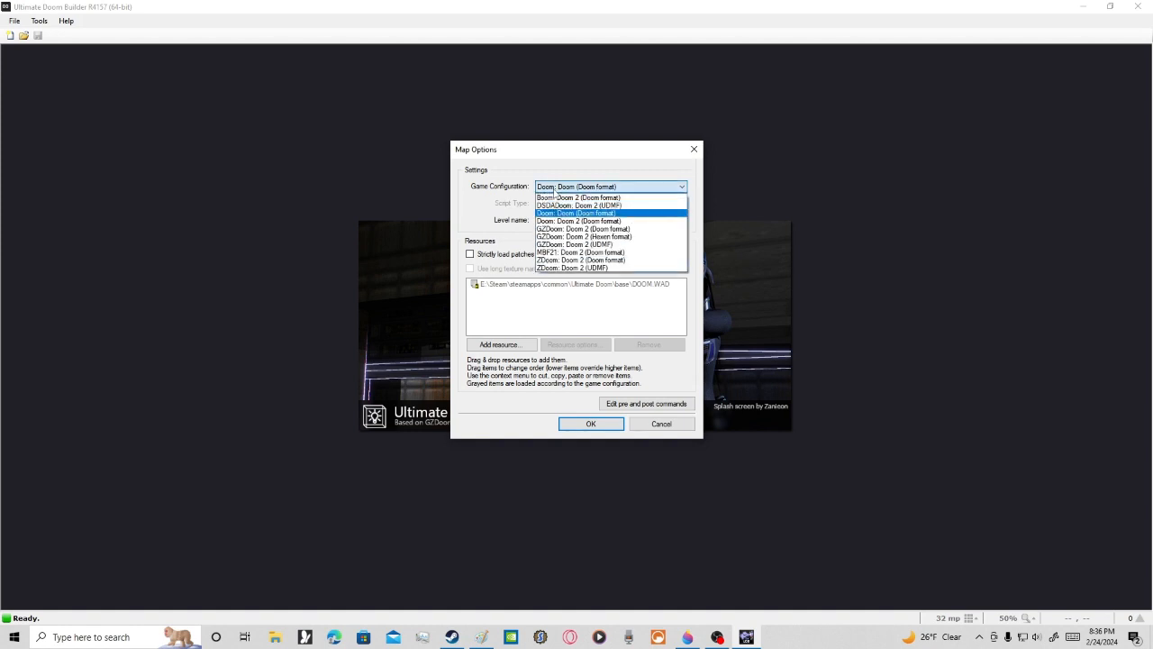
pyautogui.click(549, 213)
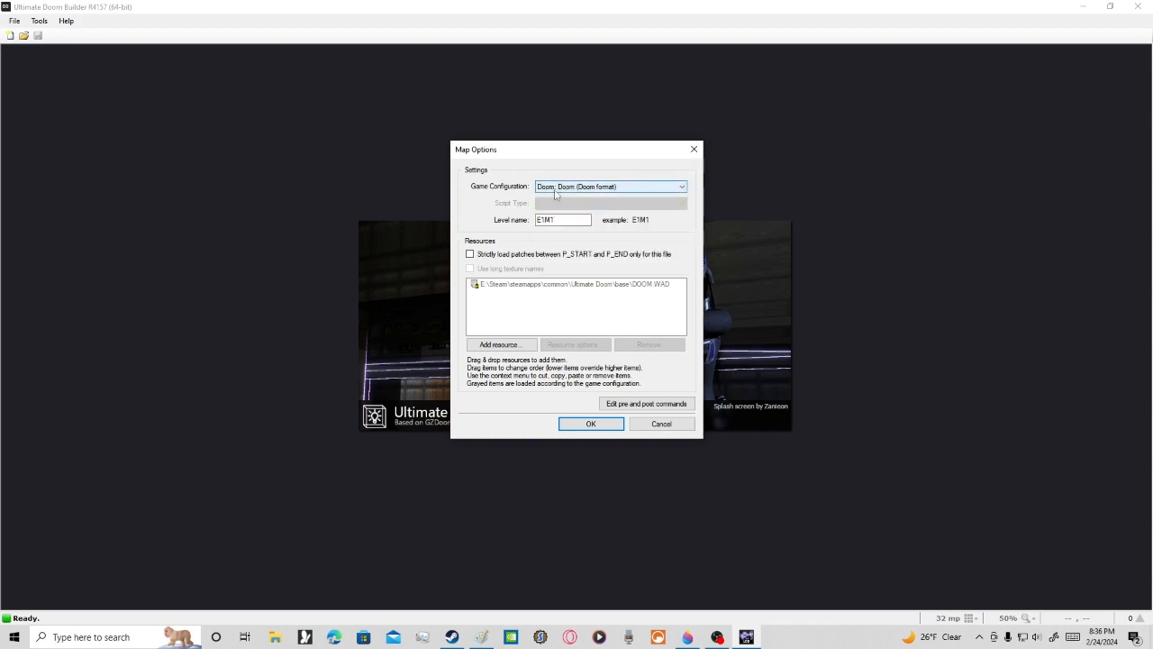
pyautogui.click(577, 191)
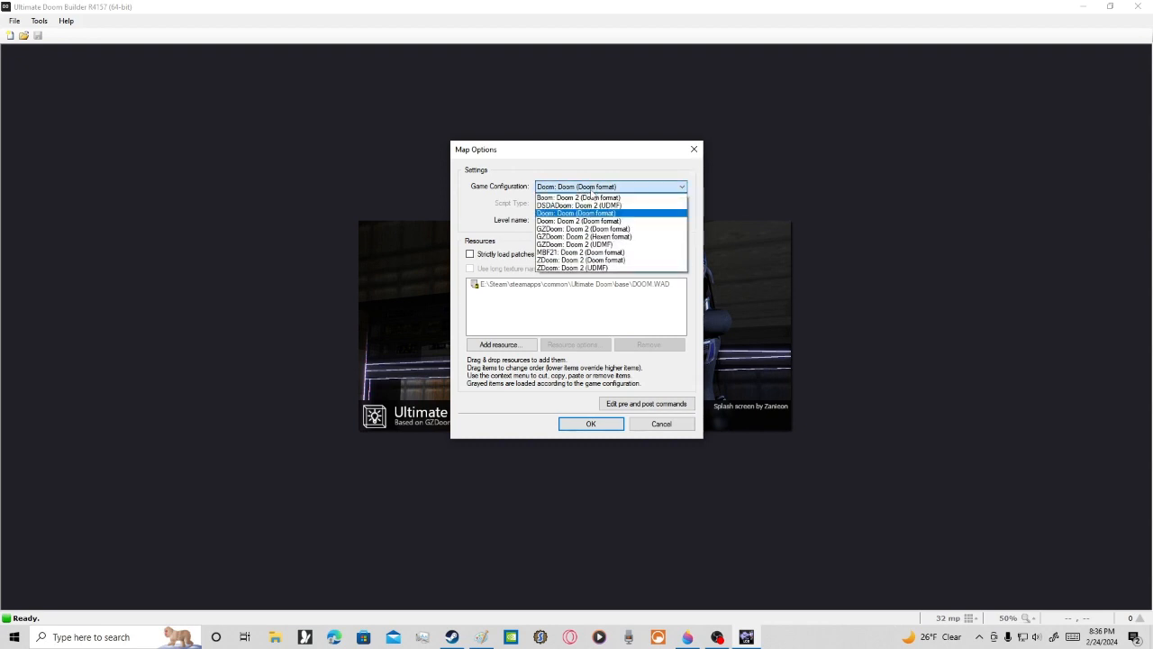
pyautogui.click(543, 221)
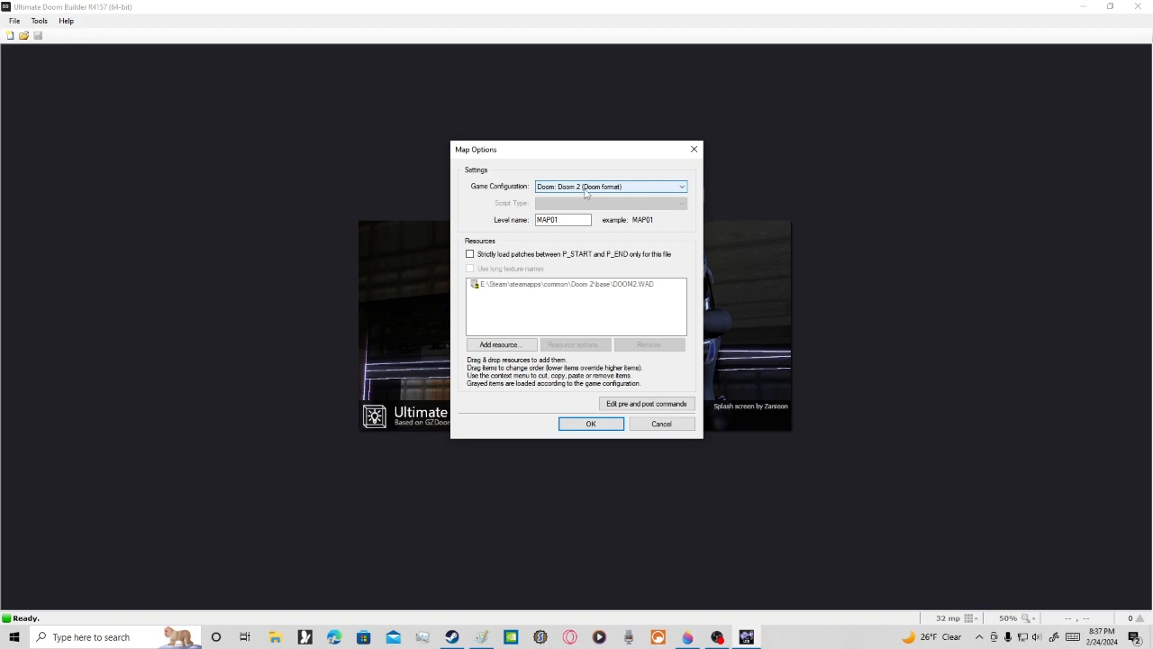
pyautogui.click(574, 191)
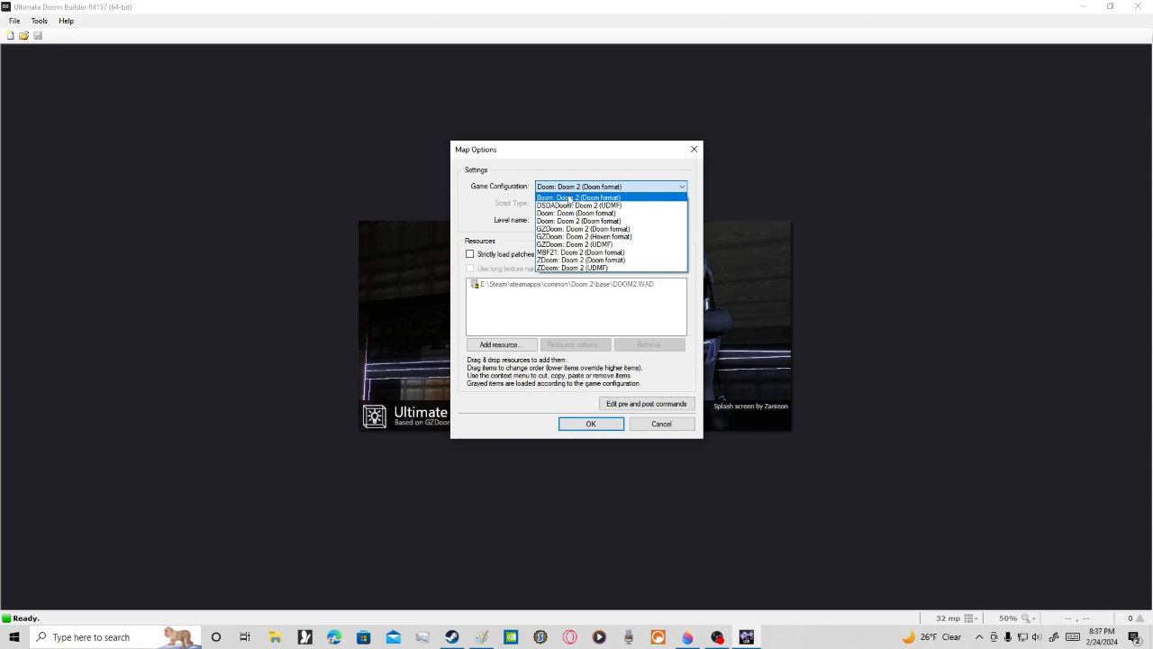
pyautogui.click(551, 220)
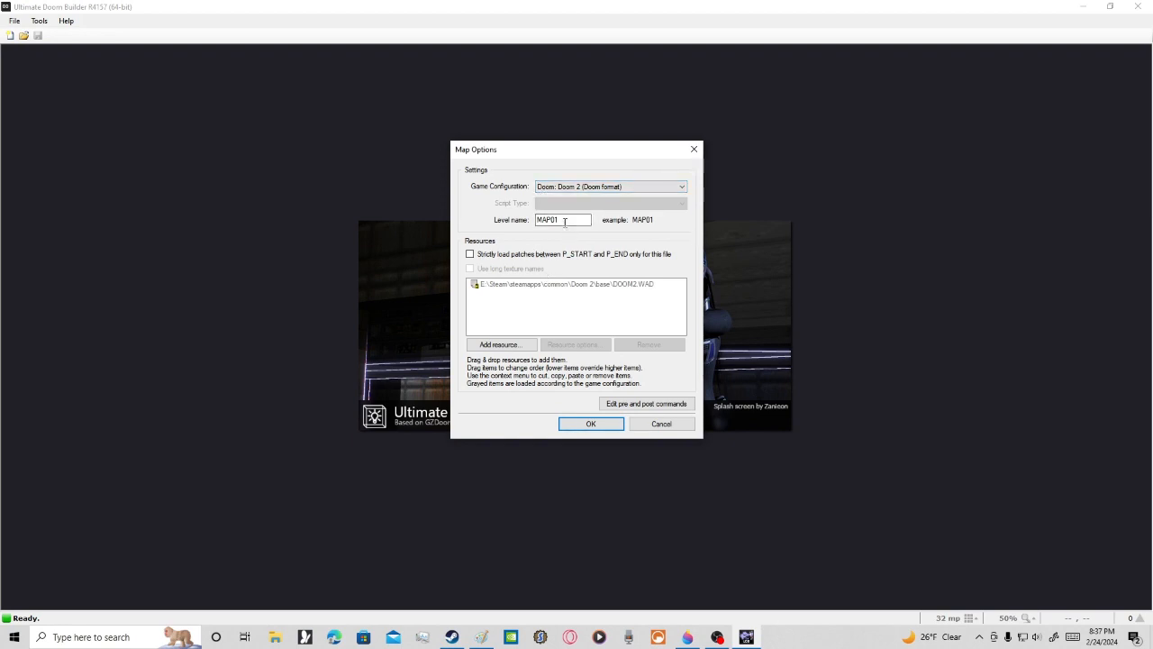
pyautogui.click(565, 221)
pyautogui.click(713, 638)
pyautogui.hotkey('alt', 'Tab')
pyautogui.click(690, 152)
# Step: Open the game configurations and examine the resources assigned to each enabled Doom, DSDADoom, Boom, GZDoom, ZDoom and MBF21 configuration
pyautogui.click(39, 21)
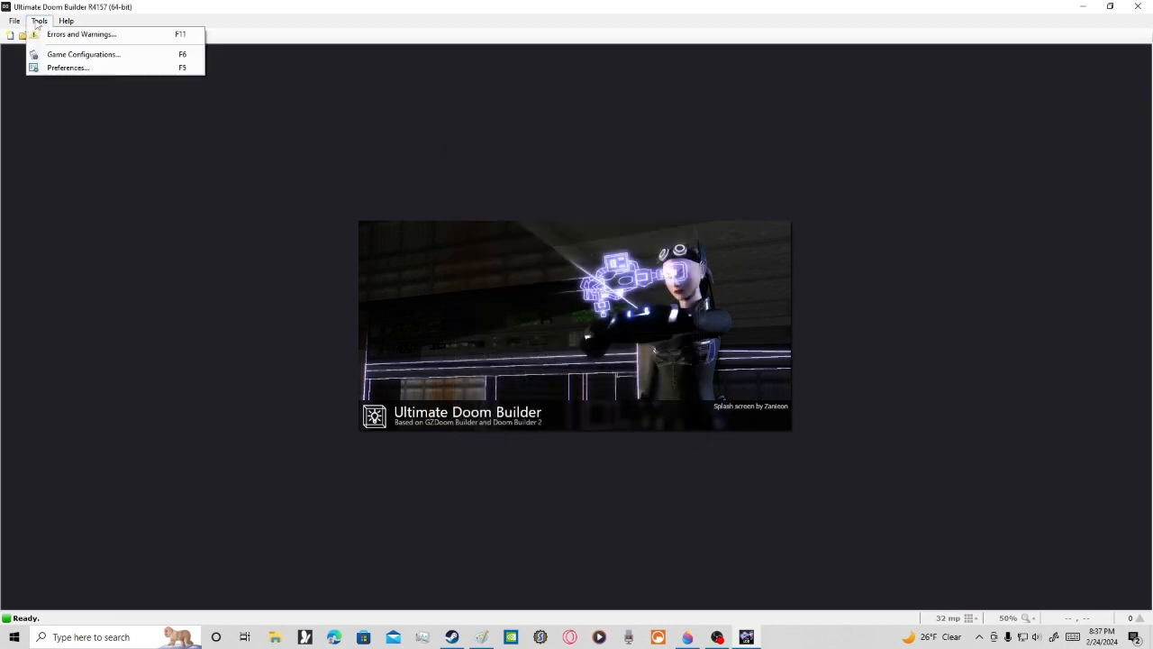
pyautogui.click(74, 56)
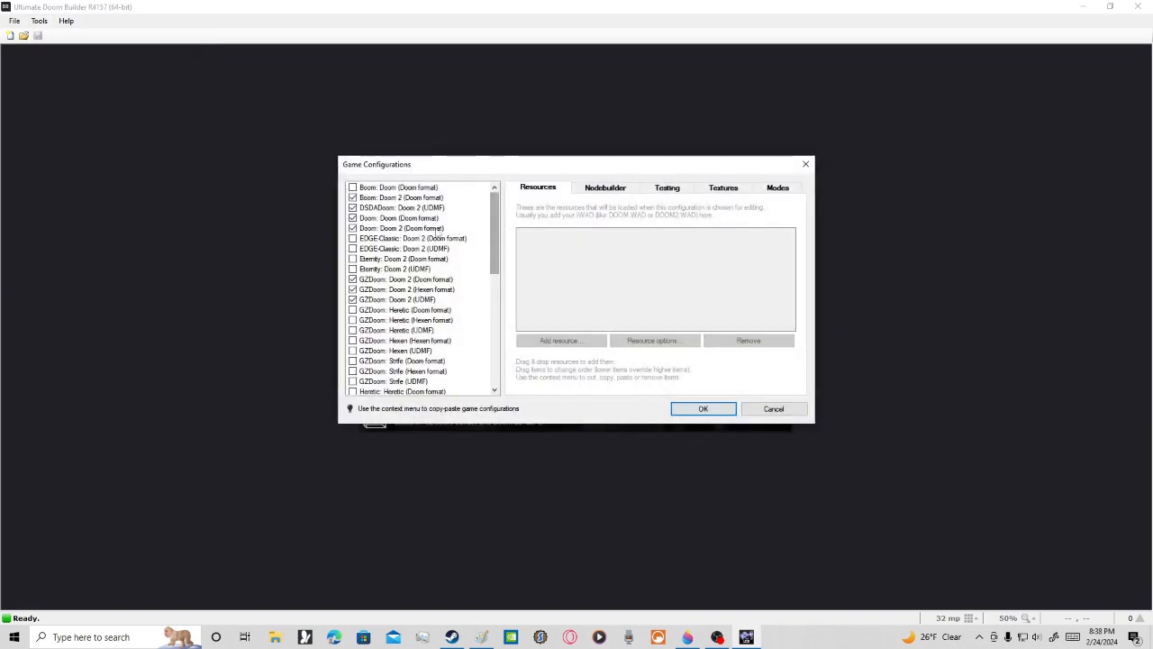
pyautogui.click(408, 231)
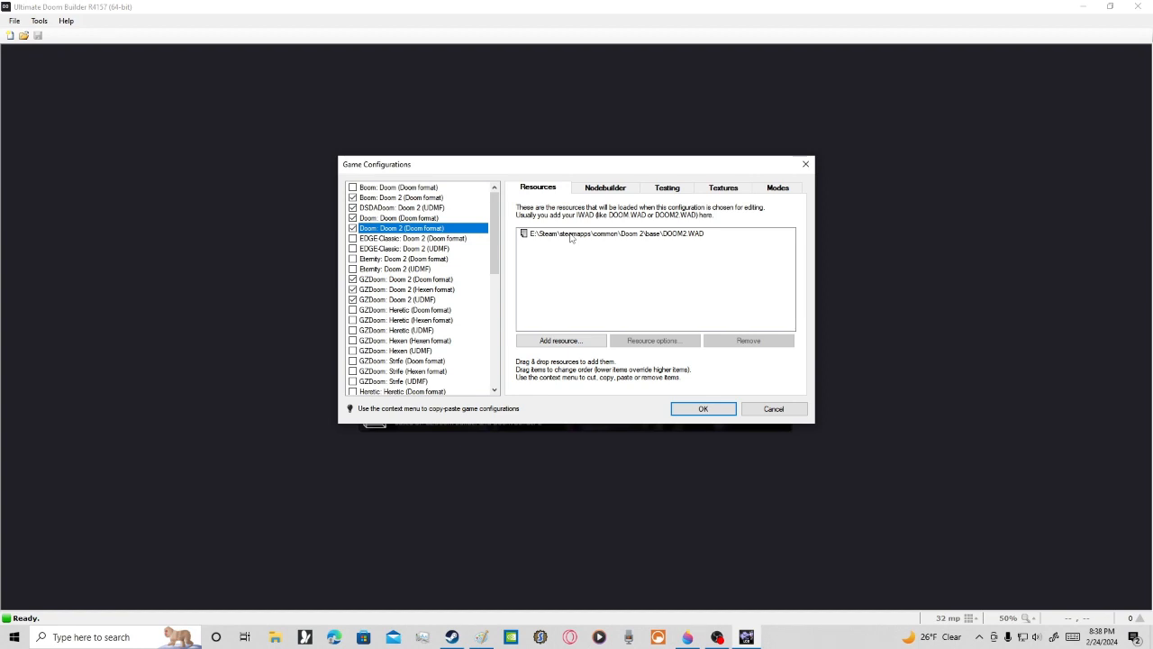
pyautogui.click(410, 218)
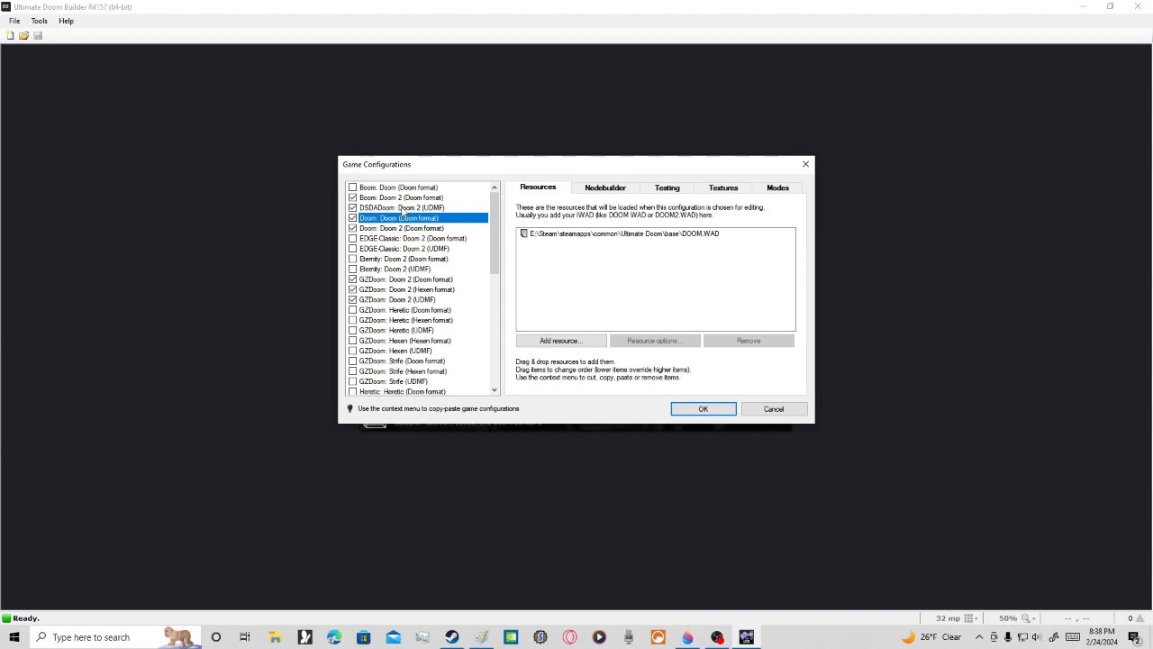
pyautogui.click(402, 208)
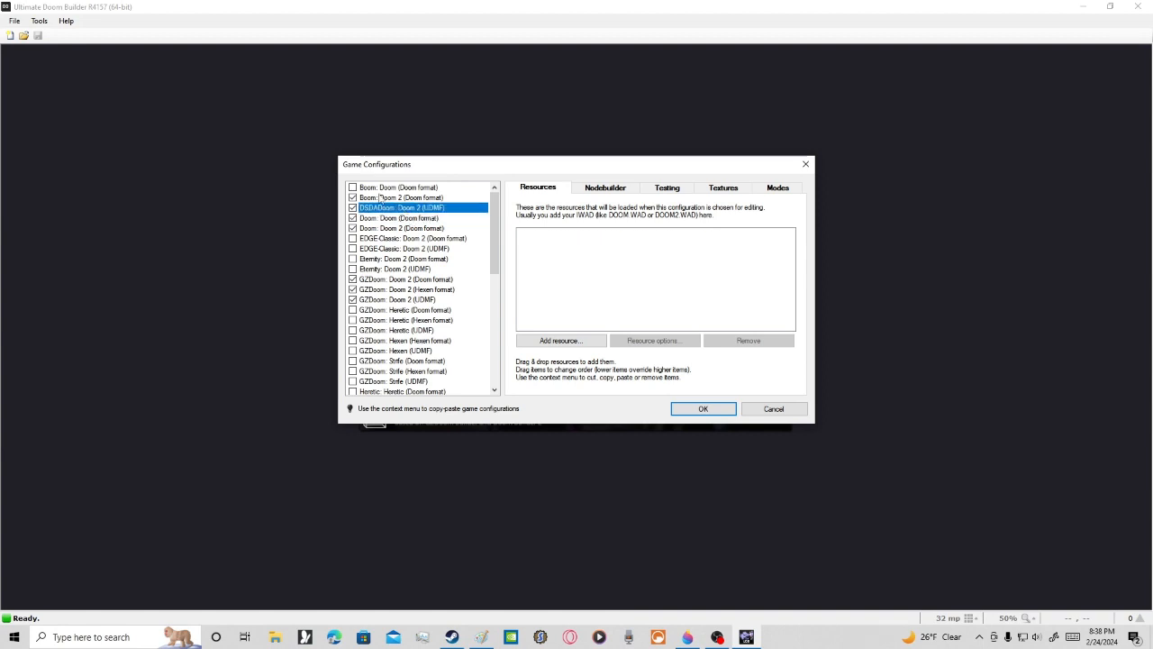
pyautogui.click(381, 198)
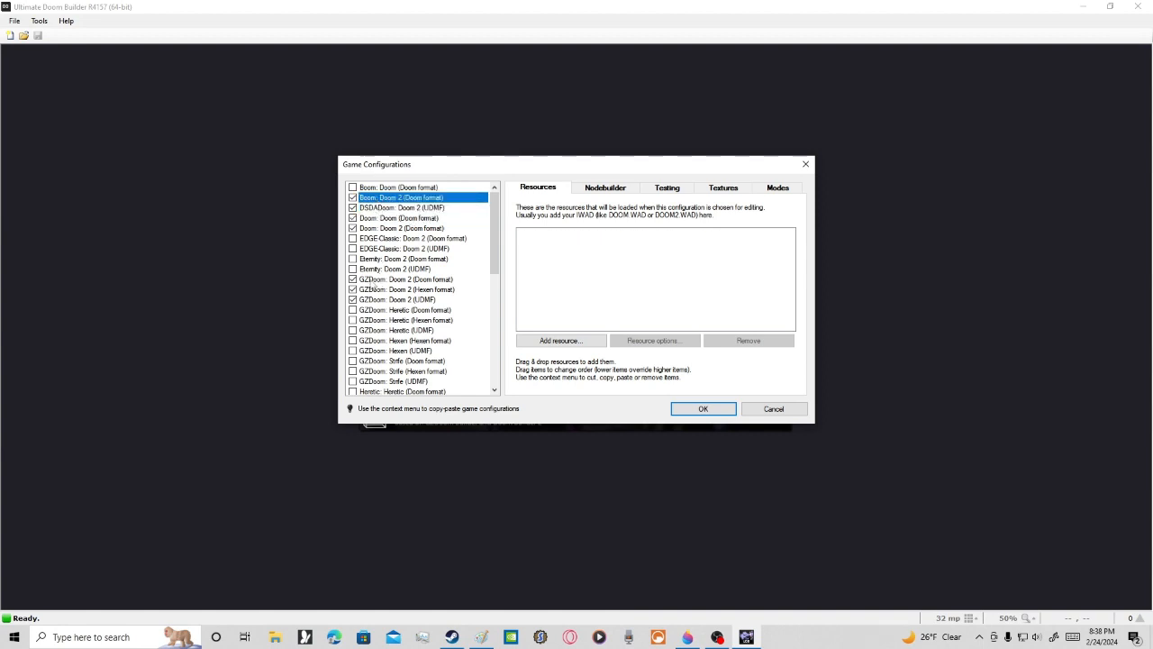
pyautogui.click(380, 280)
pyautogui.click(380, 291)
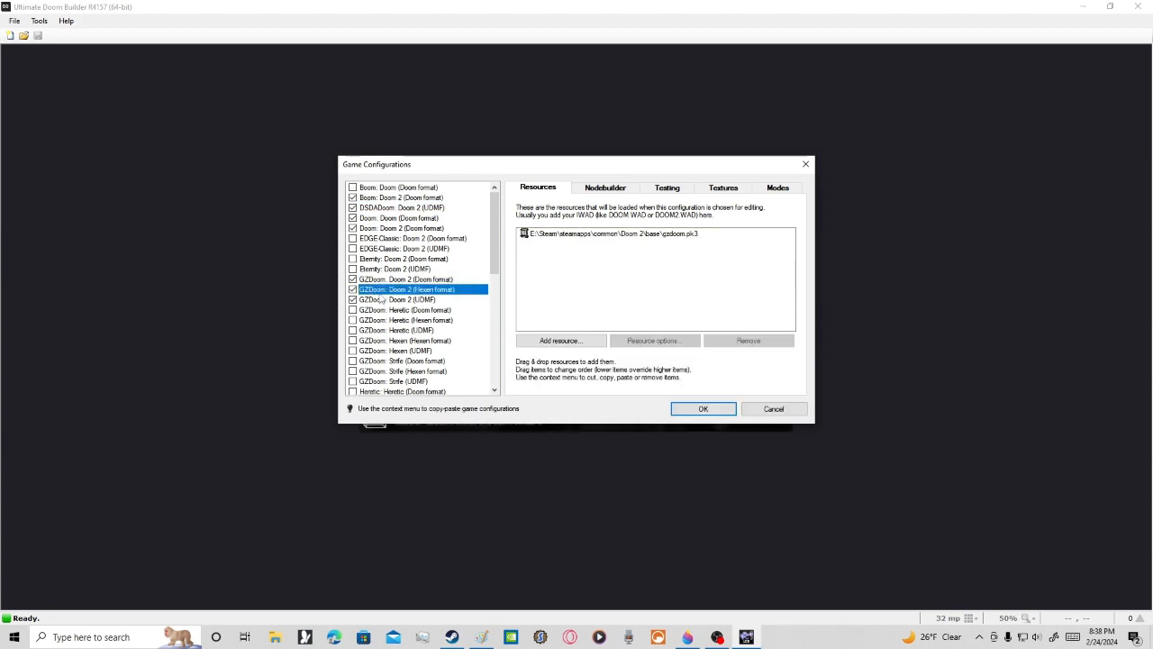
pyautogui.click(382, 301)
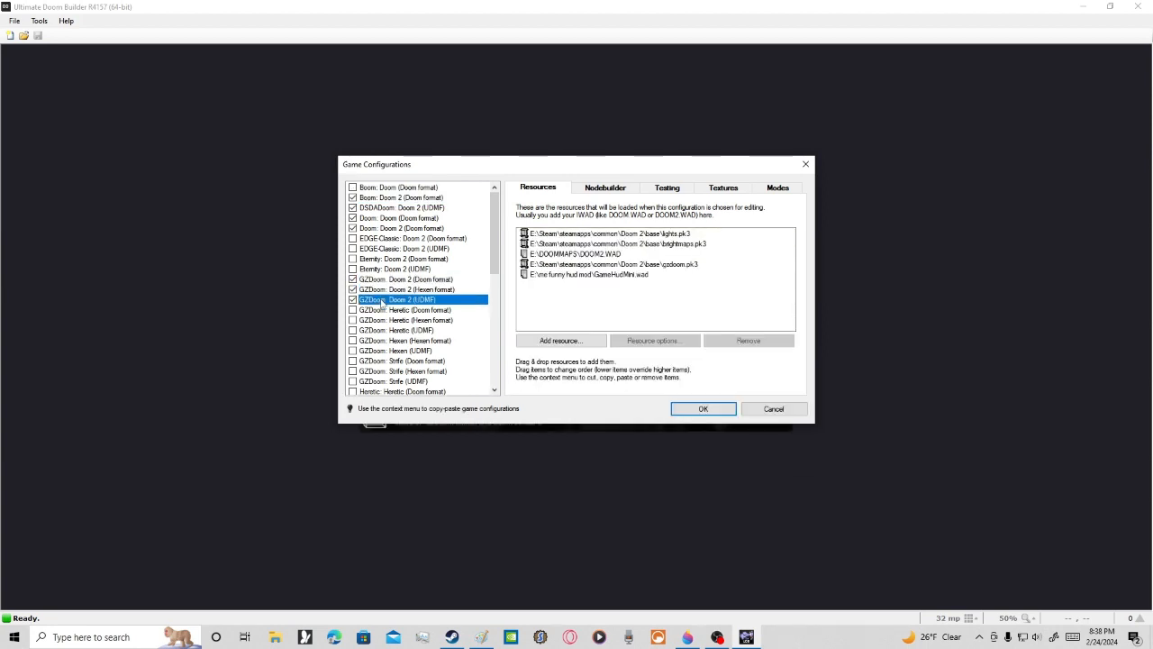
pyautogui.moveTo(494, 261); pyautogui.dragTo(500, 333)
pyautogui.click(389, 270)
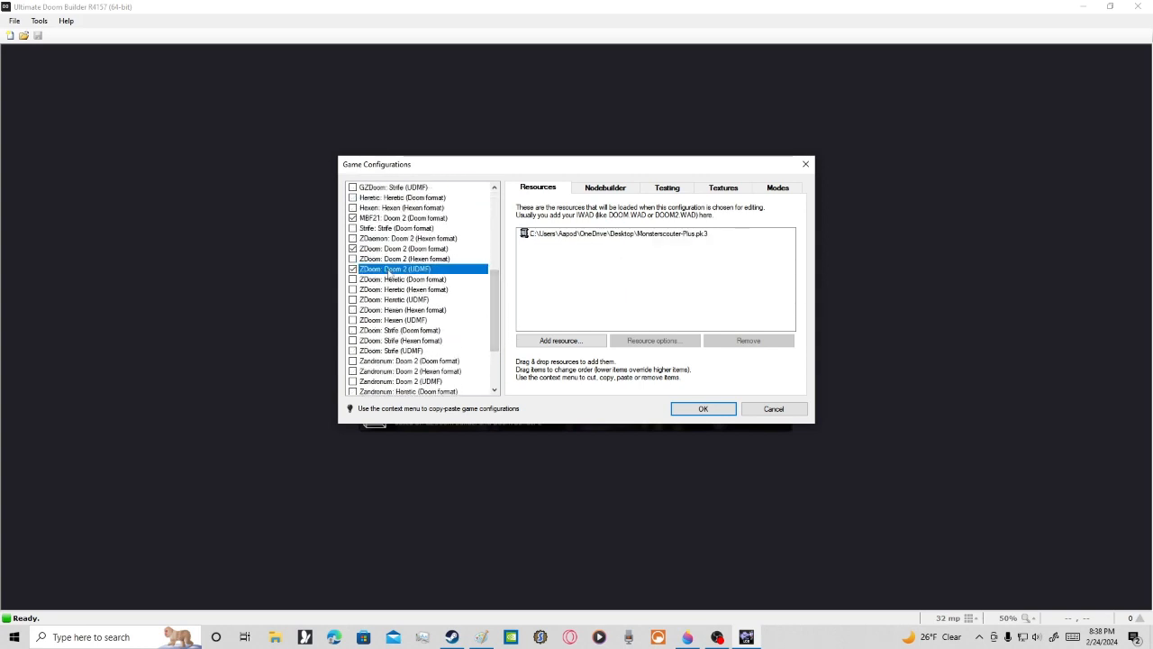
pyautogui.click(377, 249)
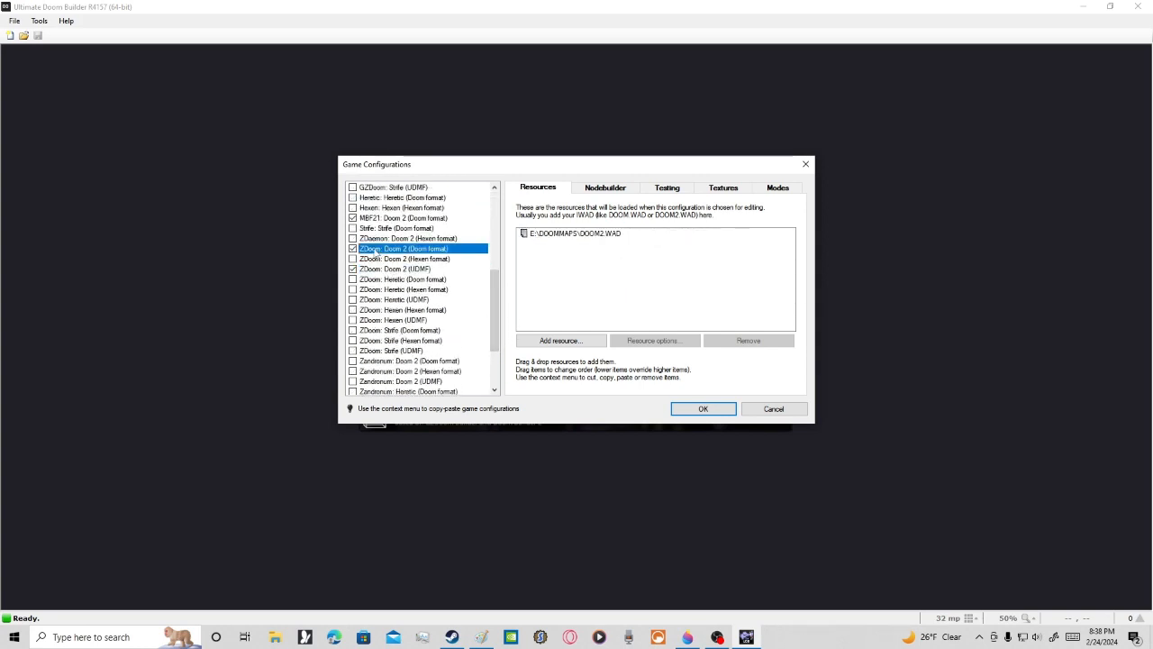
pyautogui.click(379, 218)
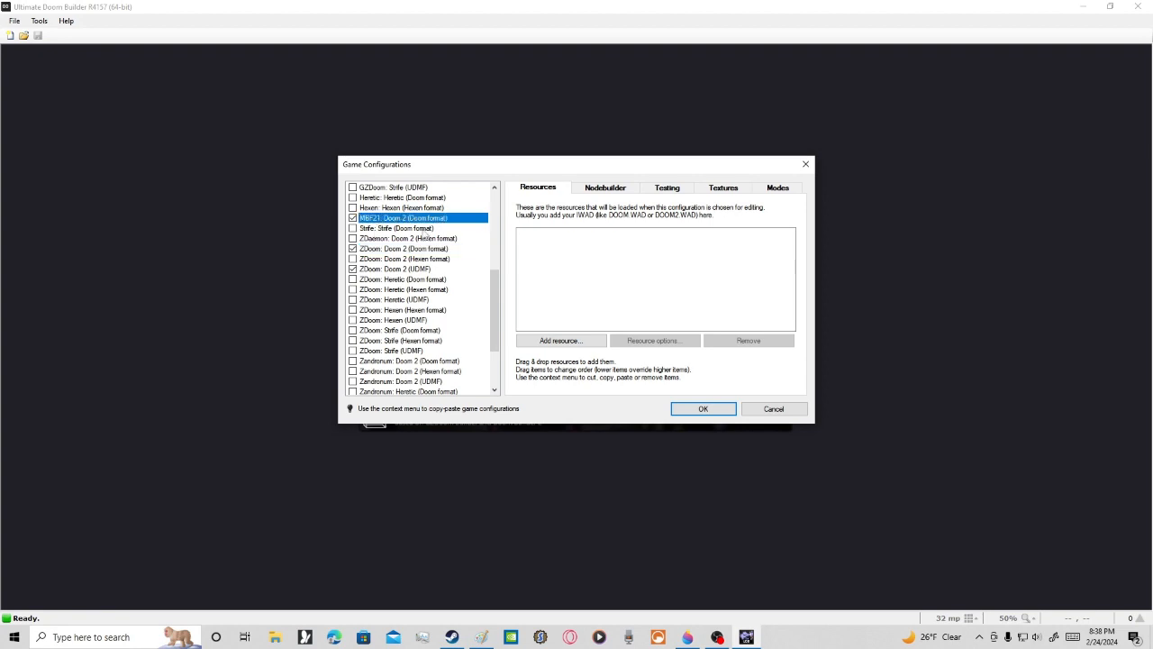
pyautogui.moveTo(494, 311); pyautogui.dragTo(494, 386)
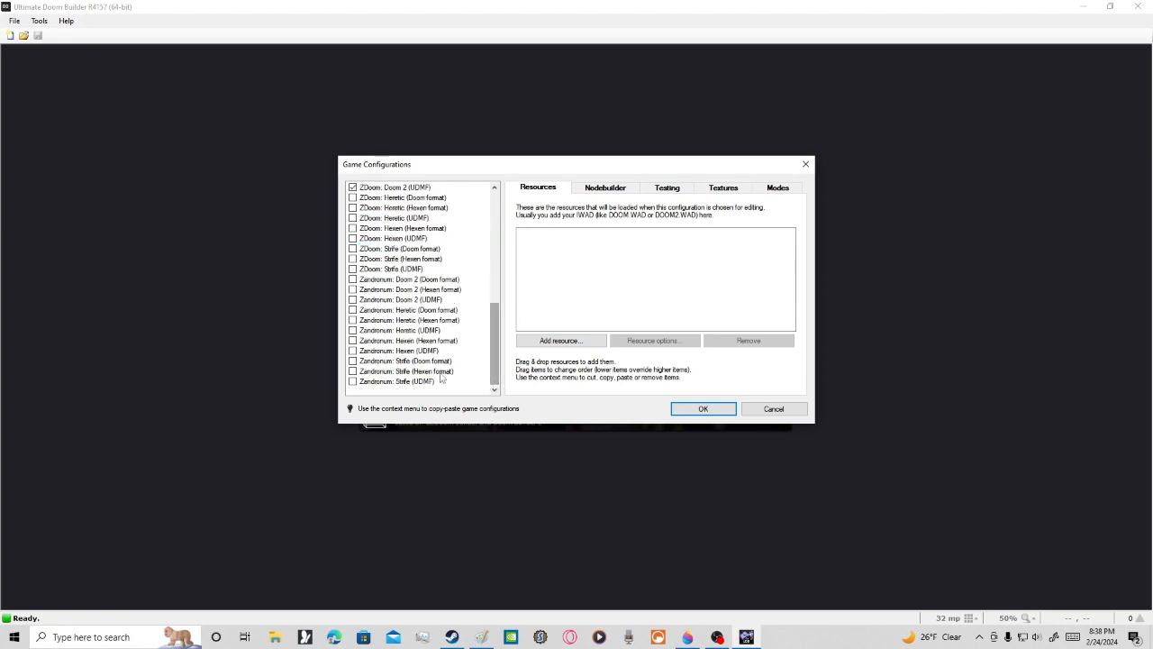
pyautogui.scroll(10, 436, 219)
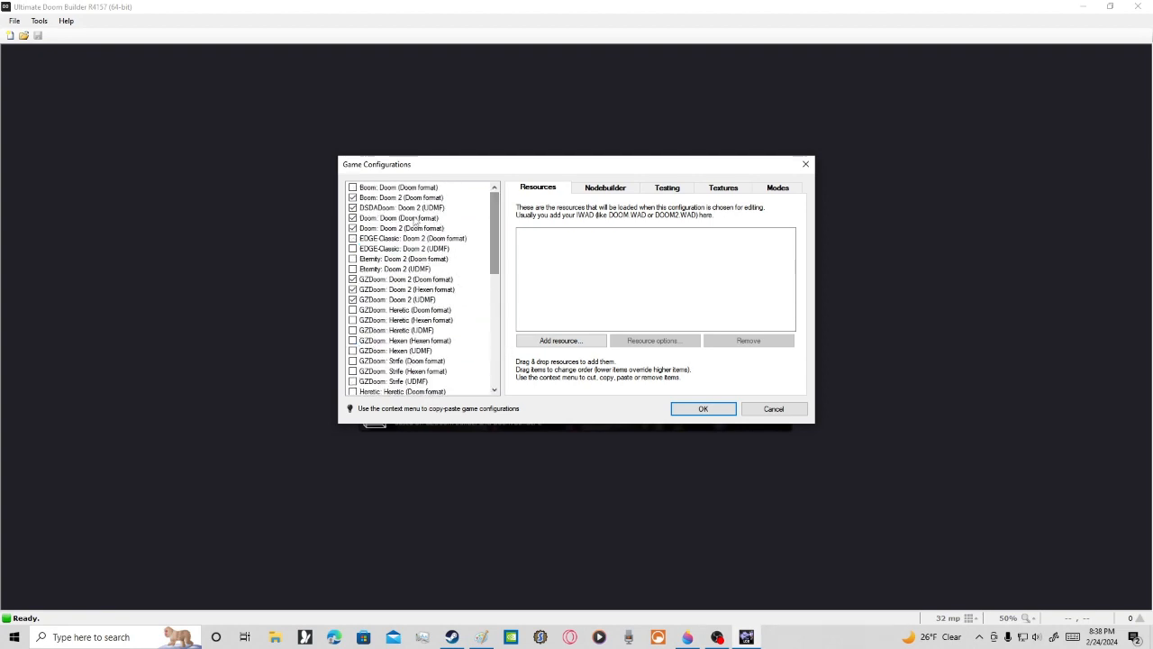
# Step: Review the nodebuilder, testing, textures and modes settings of the Doom: Doom 2 (Doom format) configuration, and close the configurations without changes
pyautogui.click(415, 228)
pyautogui.click(622, 187)
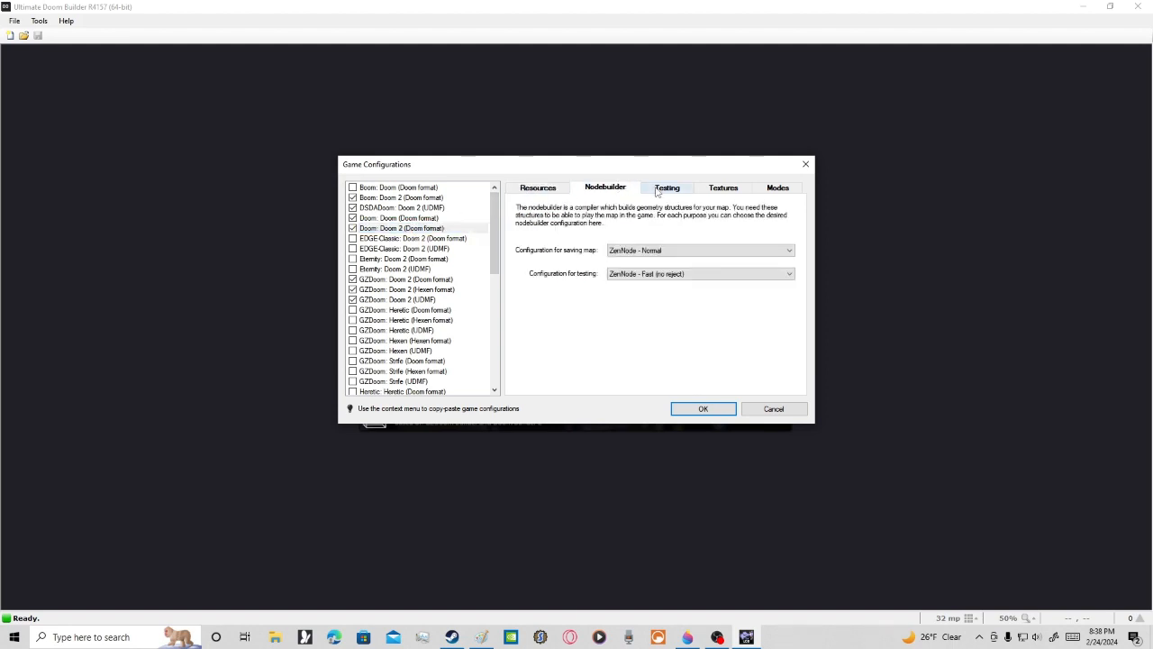
pyautogui.click(659, 189)
pyautogui.click(720, 188)
pyautogui.click(764, 189)
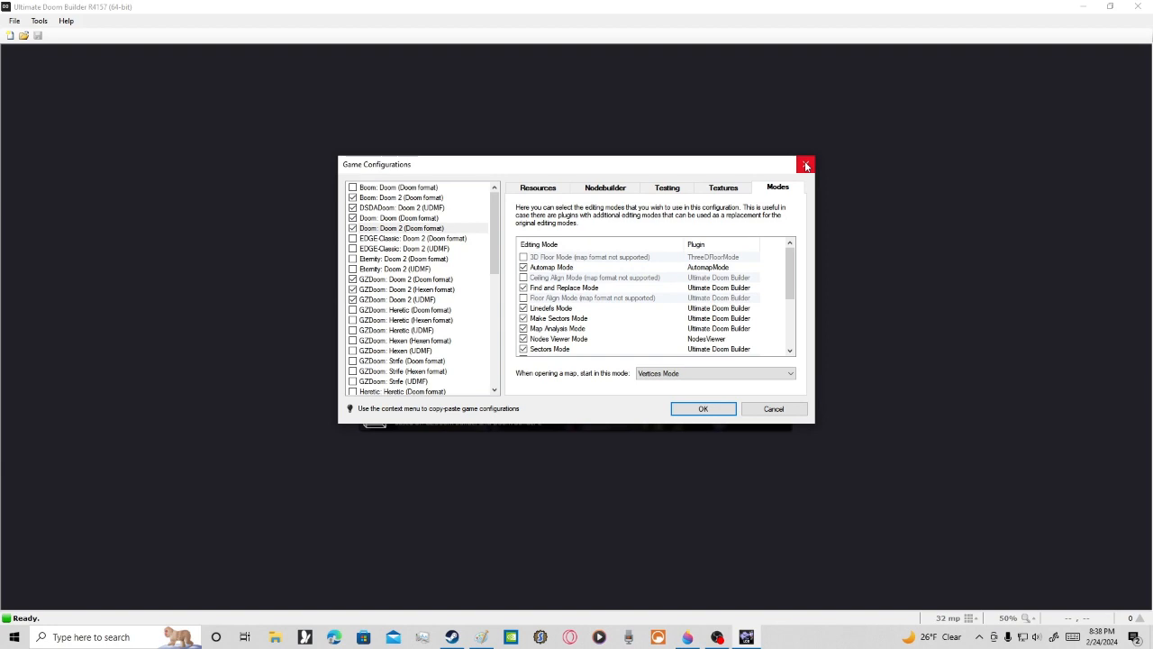
pyautogui.scroll(-3, 772, 290)
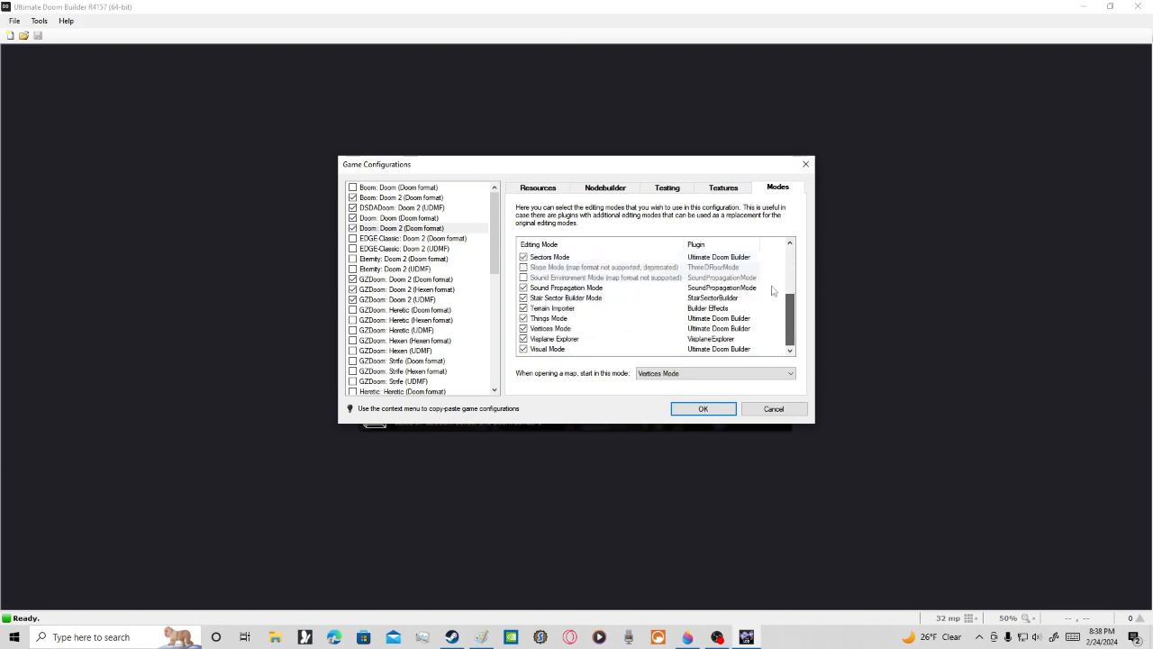
pyautogui.click(805, 164)
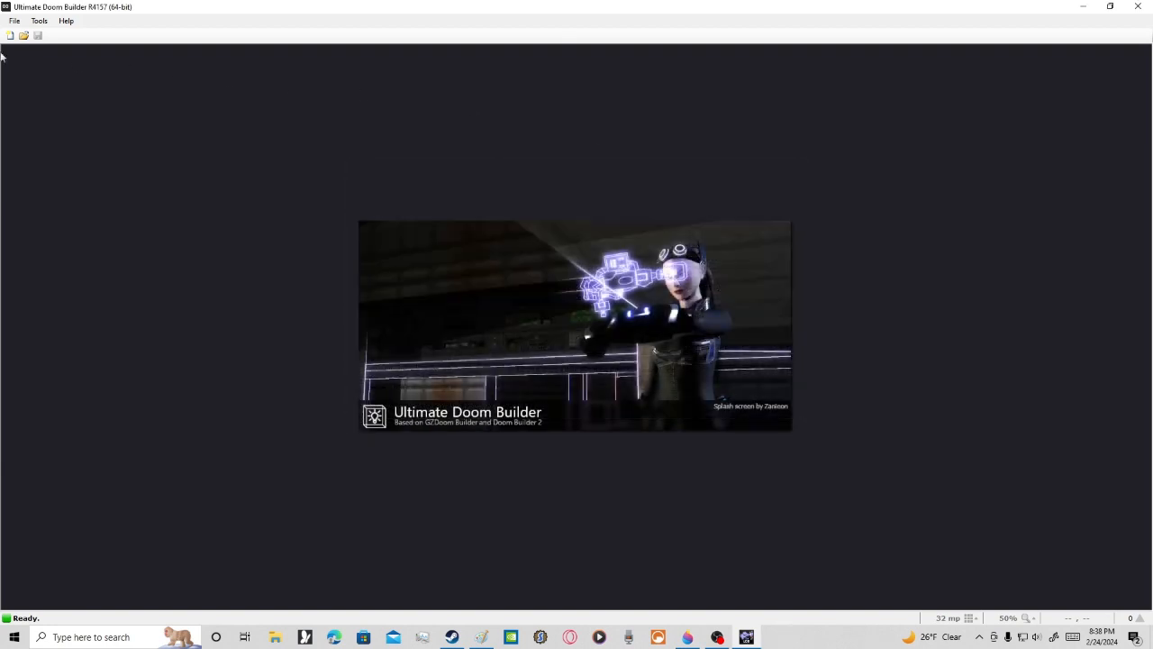
# Step: Start a new map with the game configuration Doom: Doom 2 (Doom format)
pyautogui.click(14, 20)
pyautogui.click(34, 42)
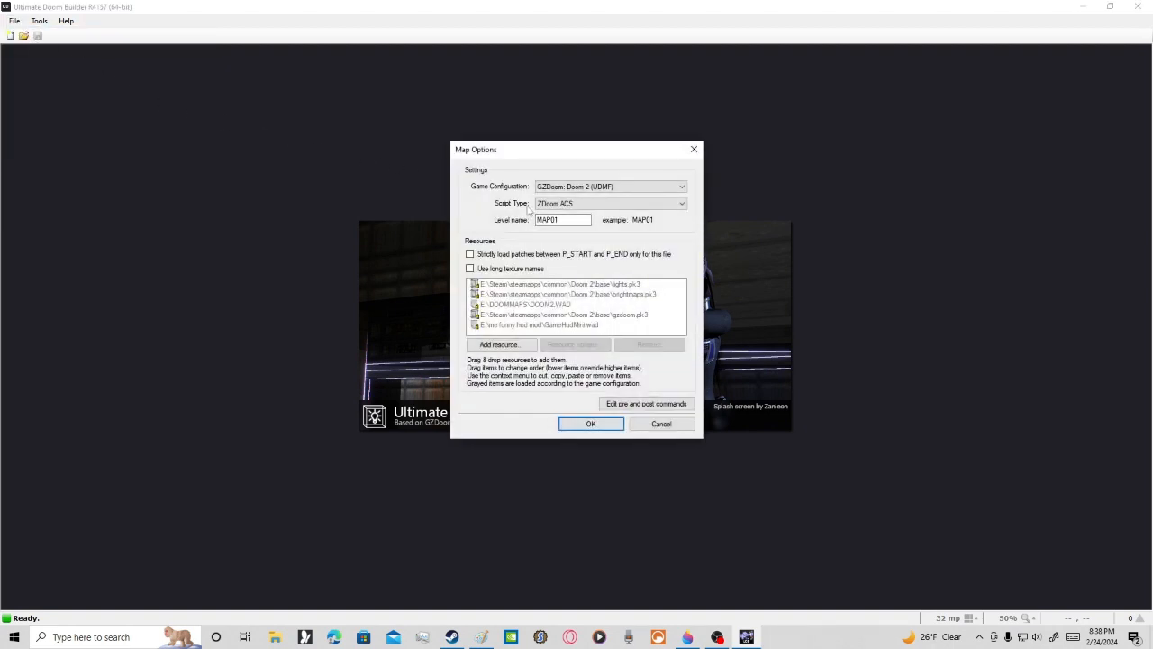
pyautogui.click(585, 187)
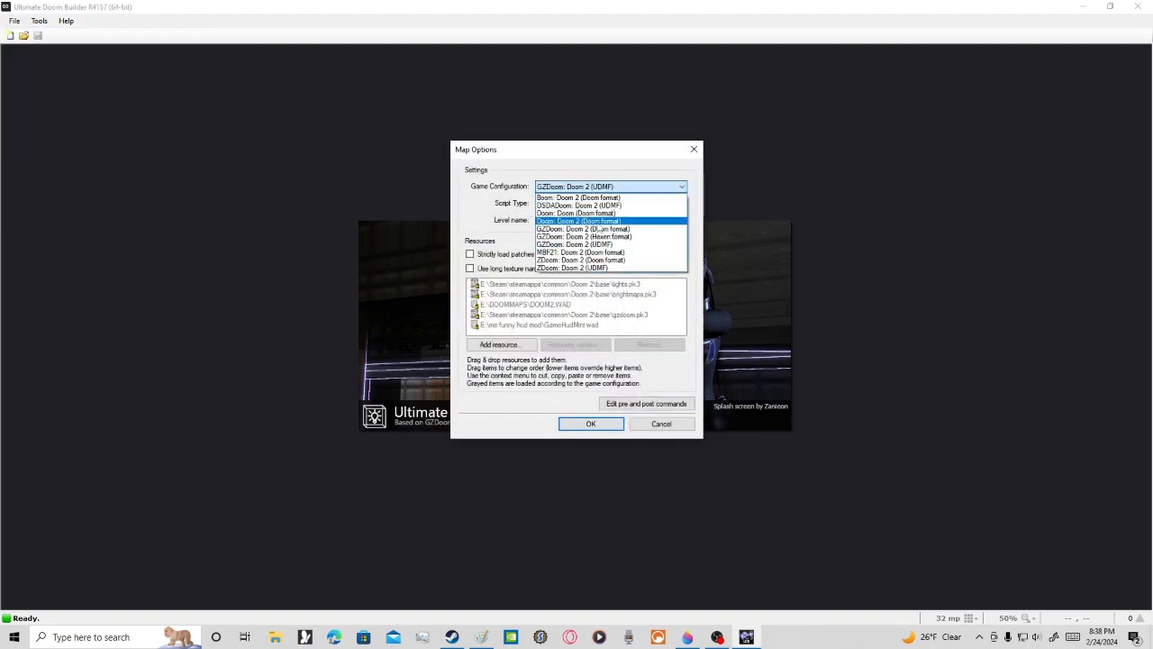
pyautogui.click(585, 222)
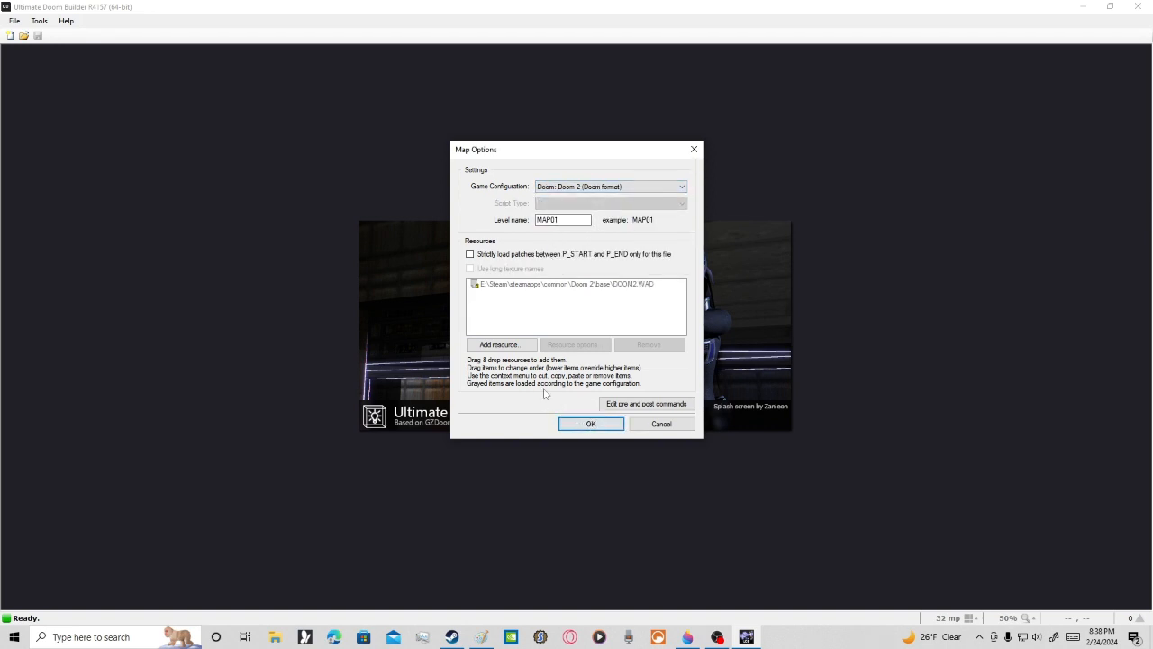
# Step: Start adding a WAD file resource and browse to the Steam\steamapps\common\Doom 2\base folder on the E: drive
pyautogui.click(506, 347)
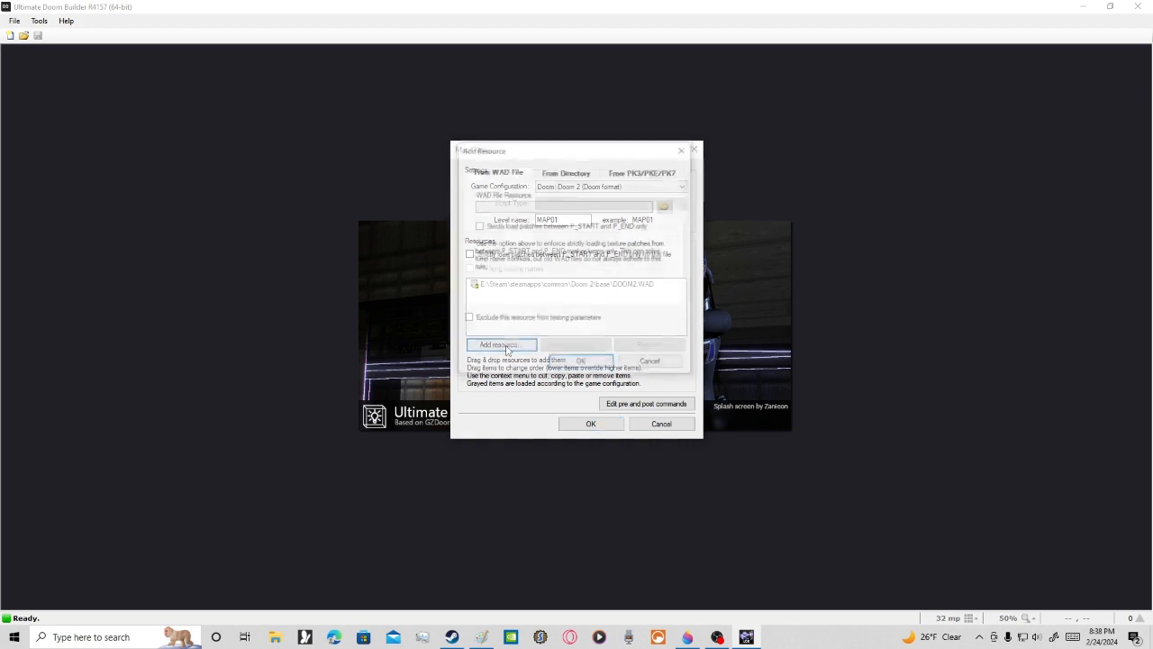
pyautogui.click(666, 206)
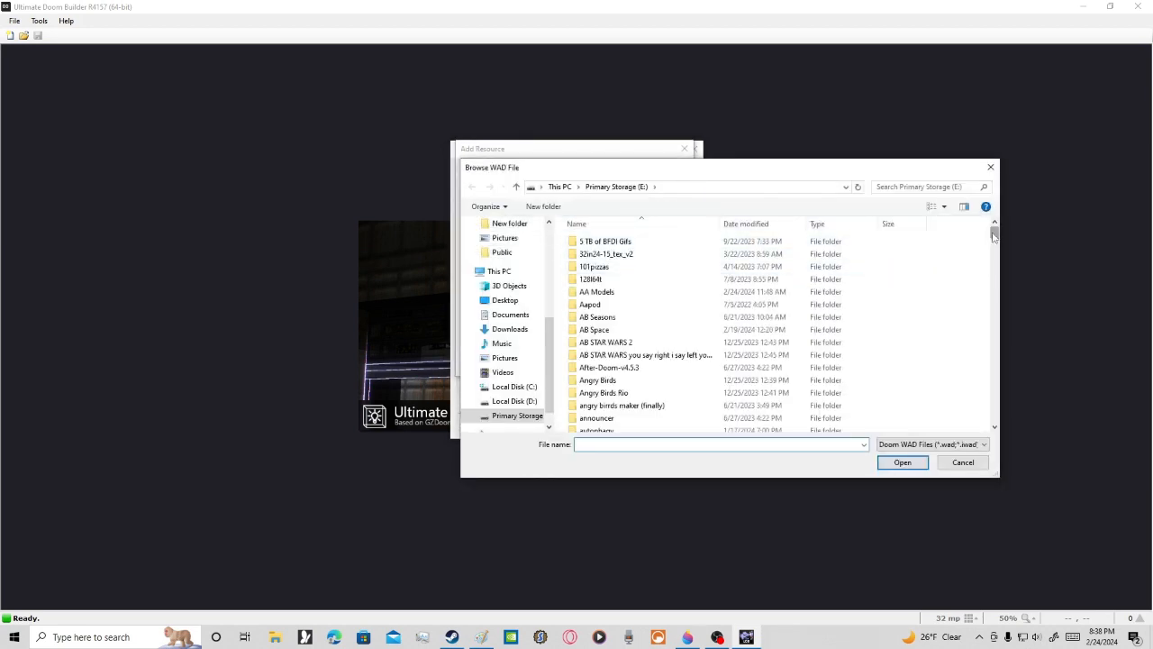
pyautogui.moveTo(994, 235); pyautogui.dragTo(994, 351)
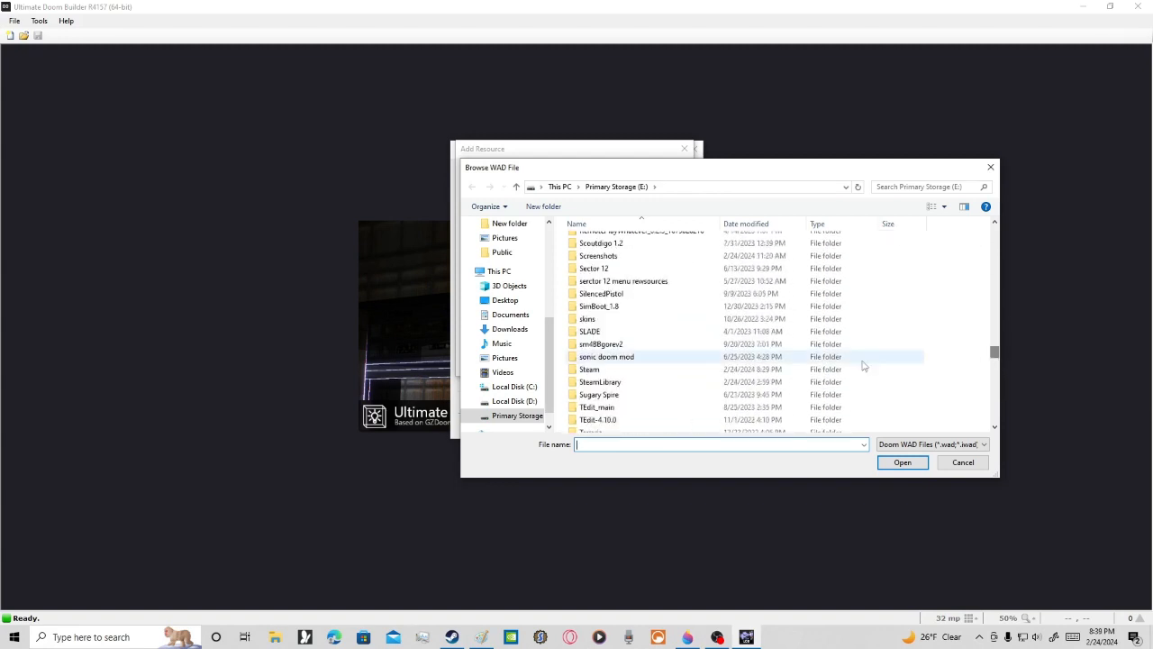
pyautogui.doubleClick(629, 371)
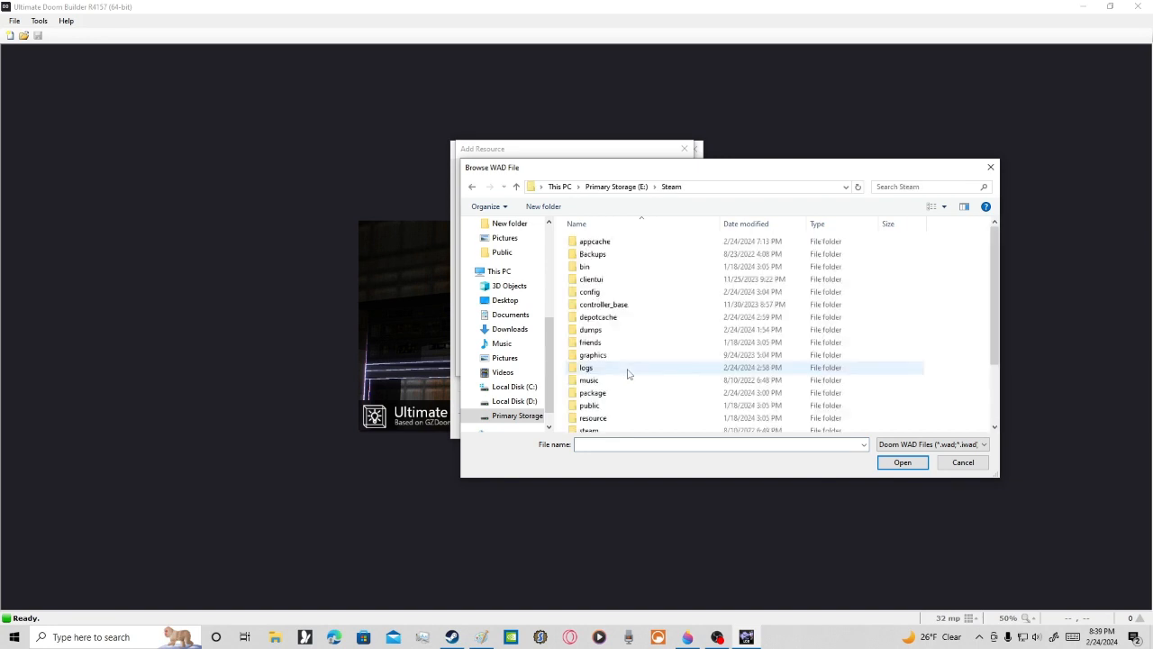
pyautogui.click(995, 428)
pyautogui.doubleClick(642, 430)
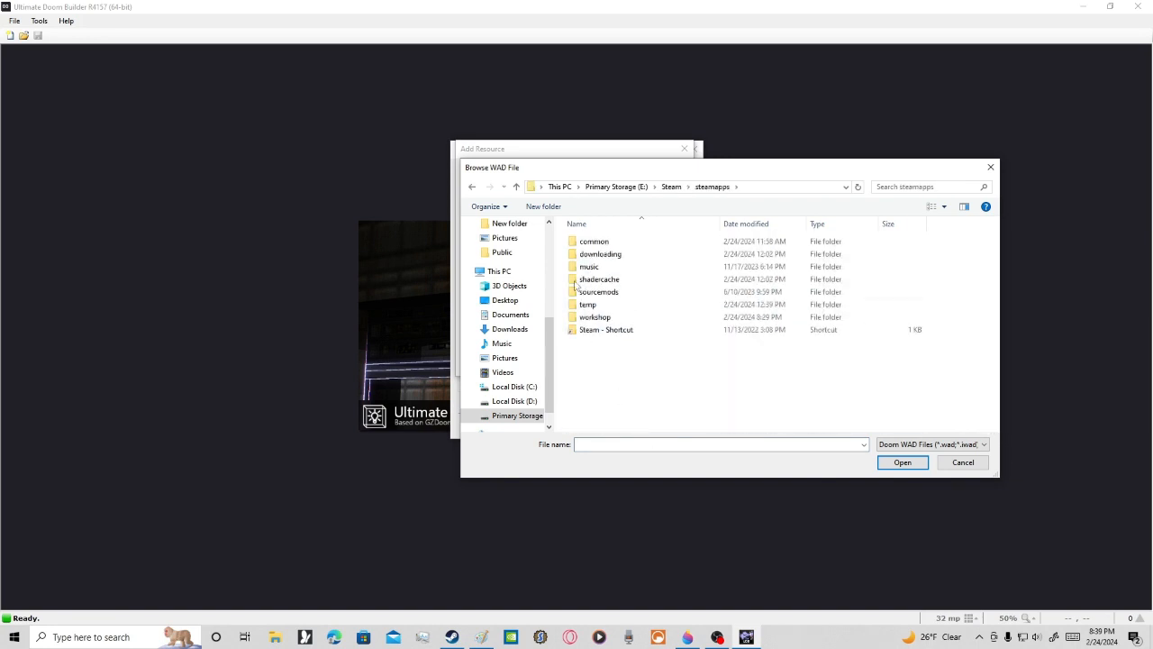
pyautogui.doubleClick(594, 242)
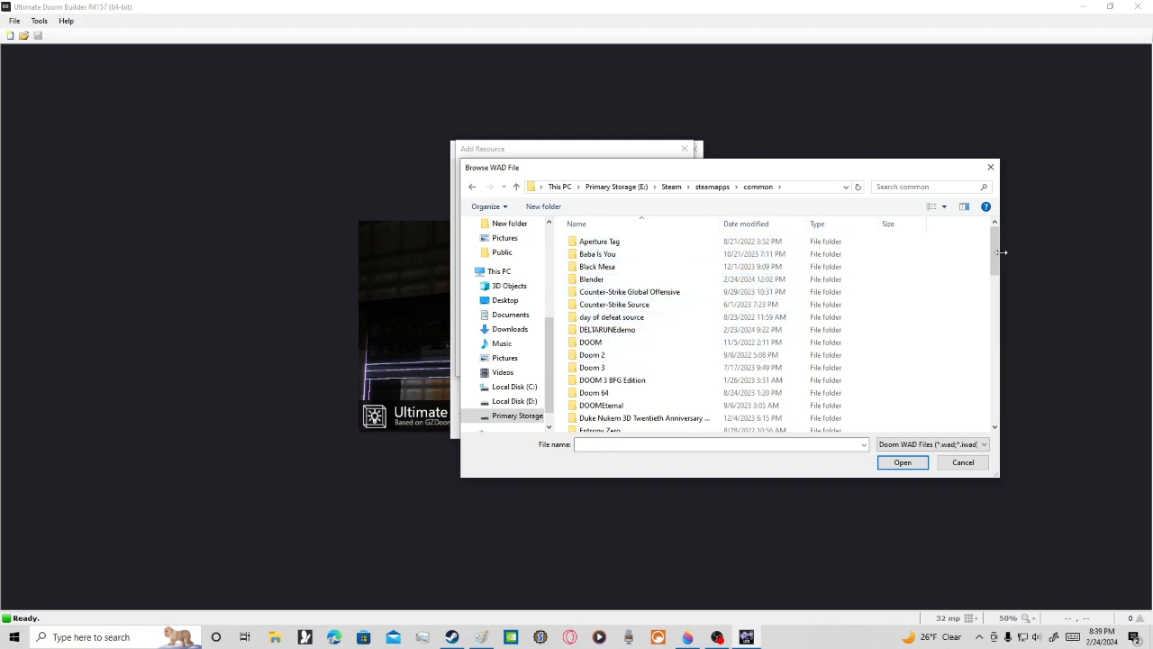
pyautogui.moveTo(994, 252); pyautogui.dragTo(957, 411)
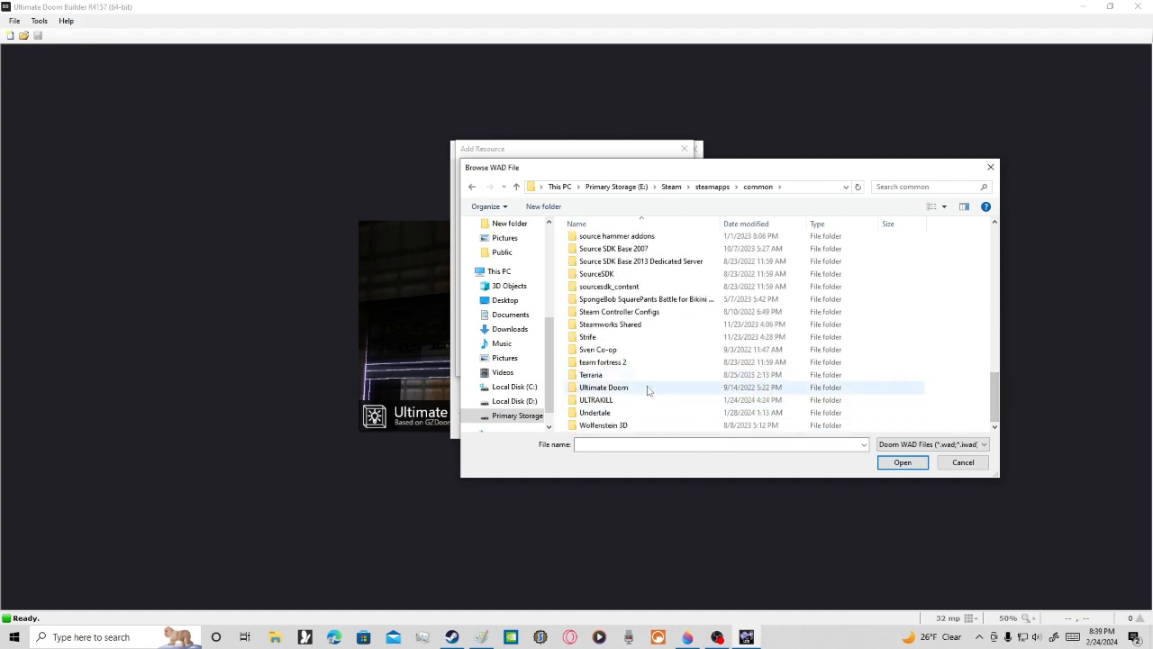
pyautogui.moveTo(993, 383); pyautogui.dragTo(993, 257)
pyautogui.doubleClick(590, 326)
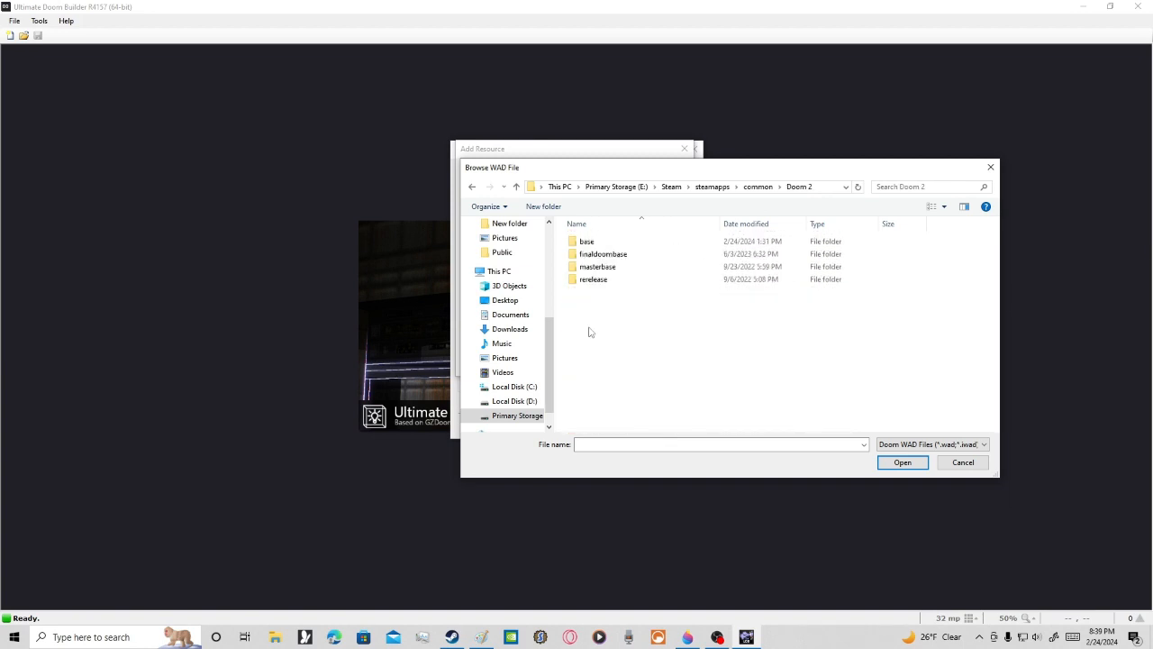
pyautogui.doubleClick(586, 242)
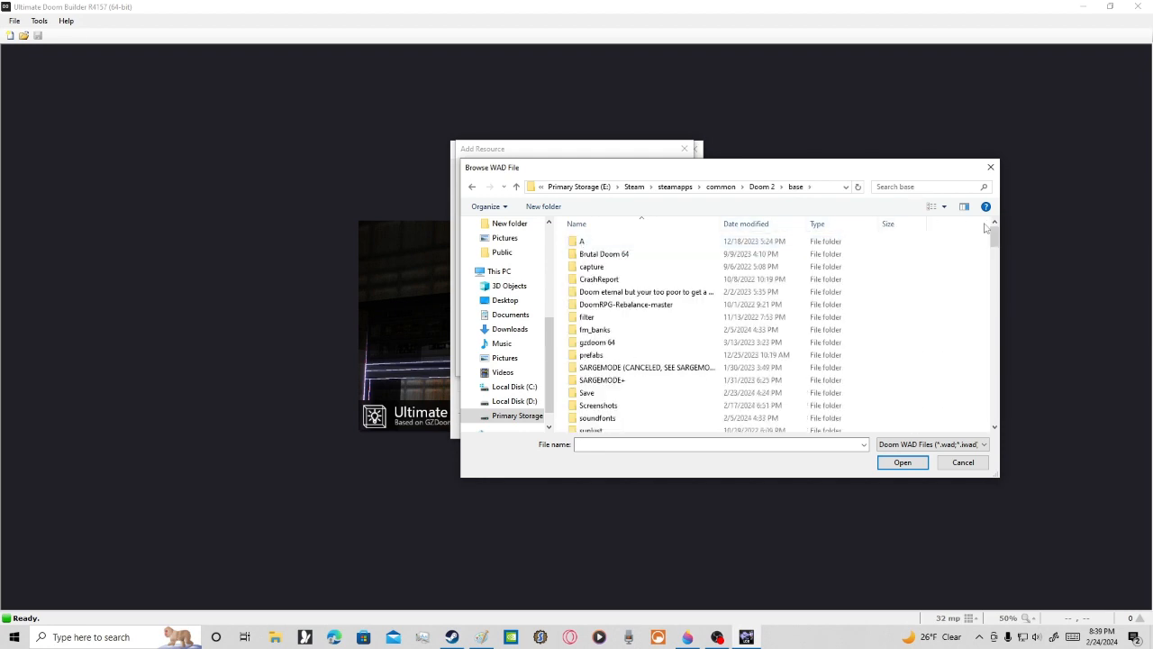
# Step: Select DOOM2.WAD in the base folder, and dismiss the file choice and the new resource without adding anything
pyautogui.moveTo(994, 236); pyautogui.dragTo(995, 280)
pyautogui.click(601, 297)
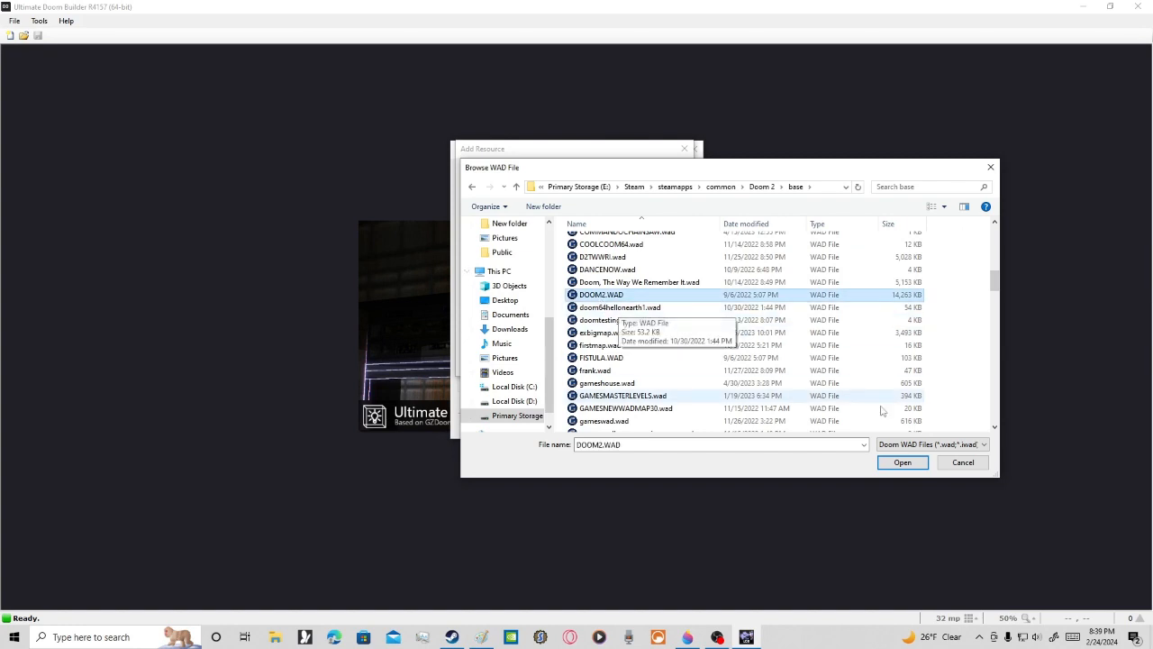
pyautogui.click(902, 462)
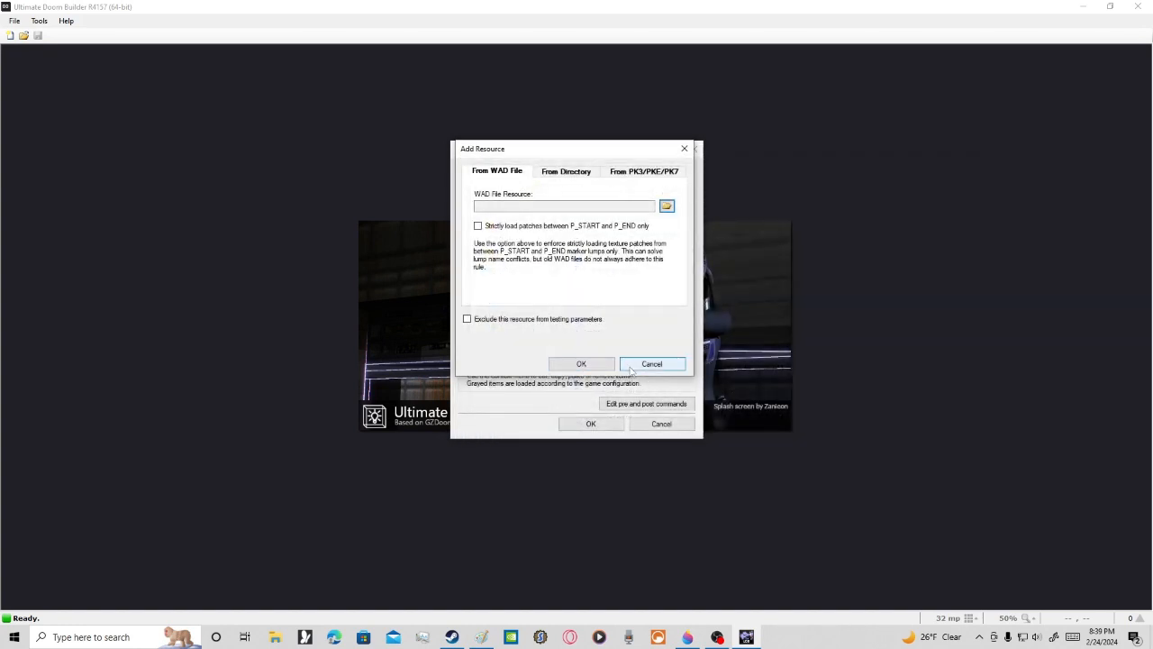
pyautogui.click(581, 363)
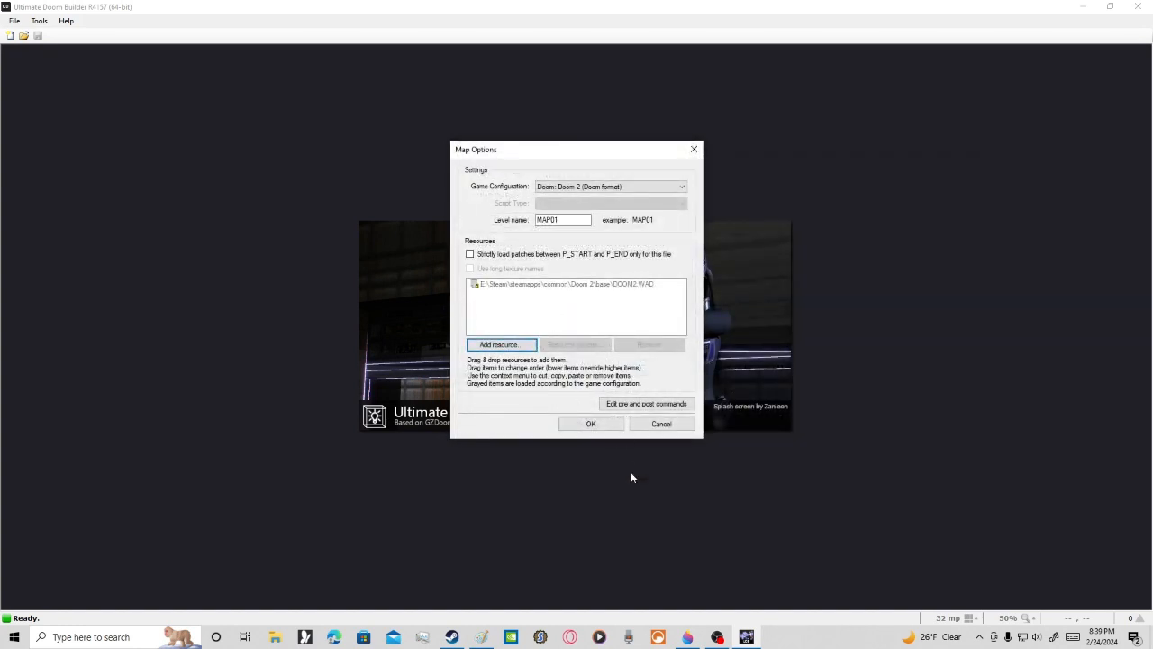
# Step: Confirm the map options to create MAP01 in Doom: Doom 2 (Doom format)
pyautogui.click(595, 423)
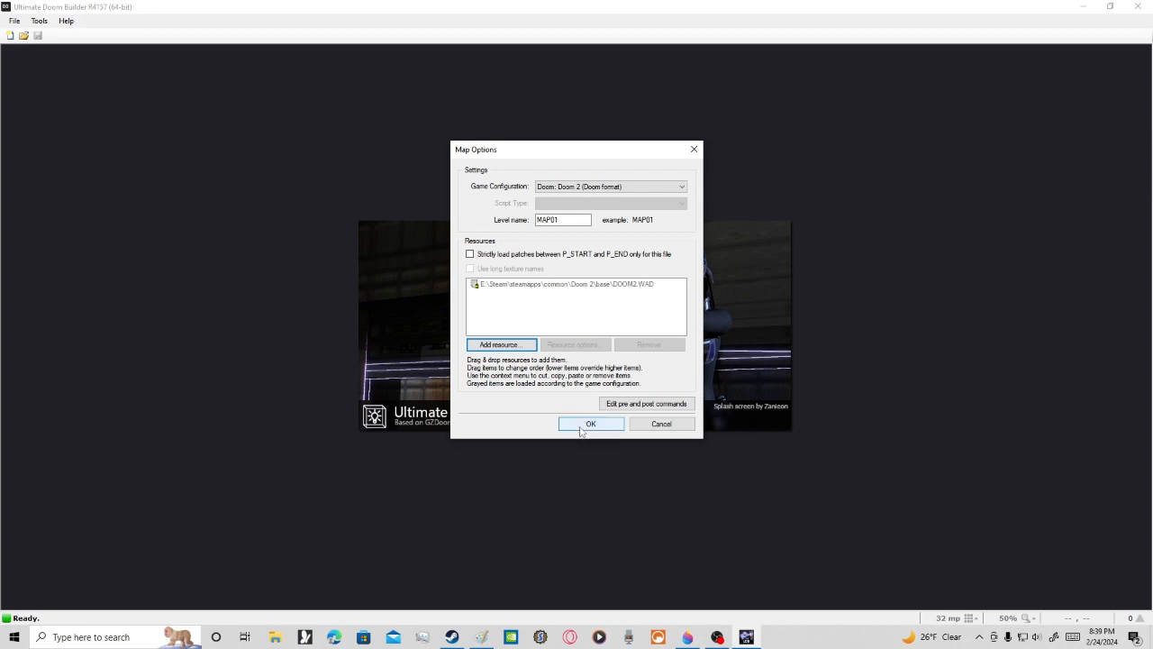
pyautogui.click(582, 424)
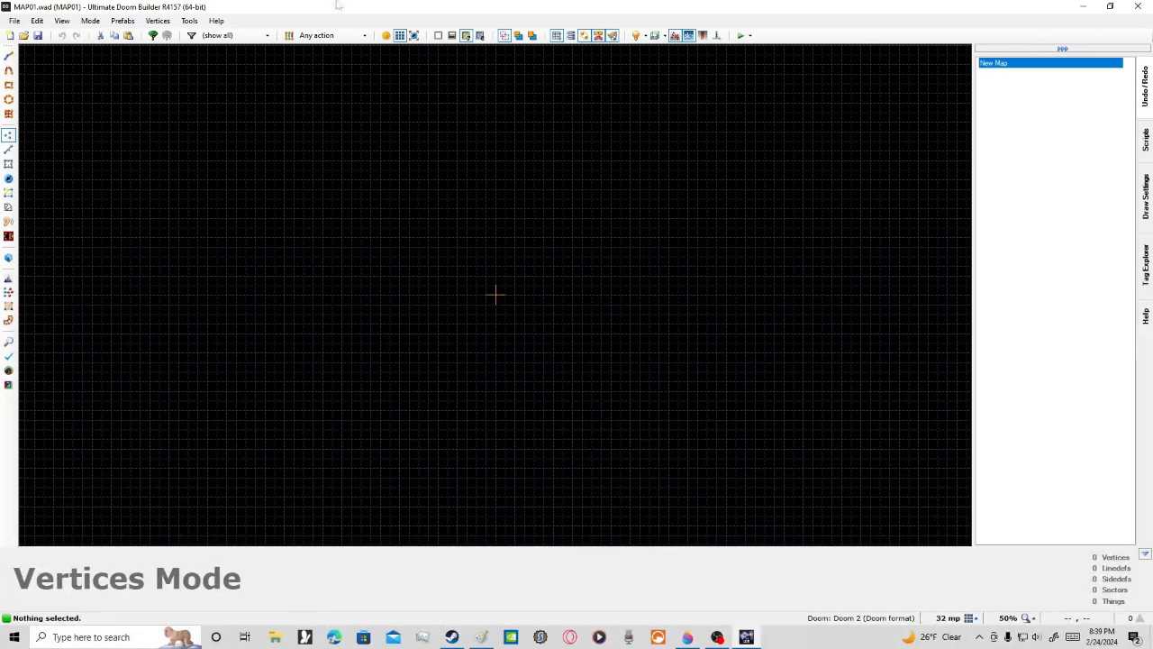
# Step: Try drawing connected lines in Draw Lines Mode, the first about 975 units long, and discard them by returning to Linedefs Mode
pyautogui.click(8, 57)
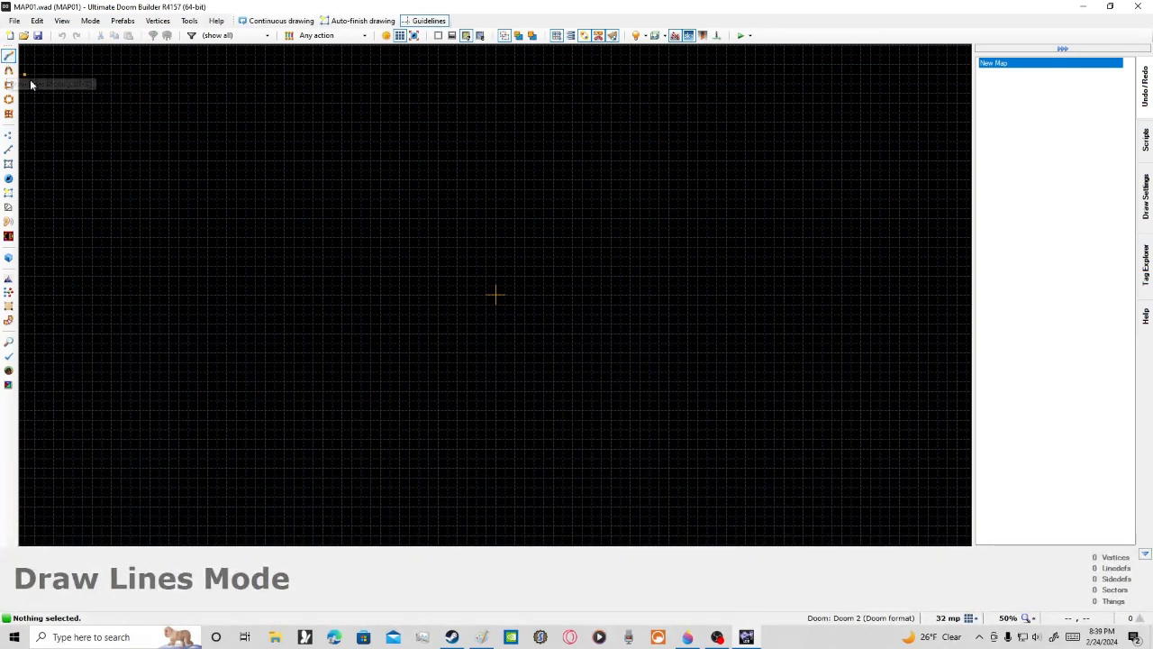
pyautogui.click(429, 305)
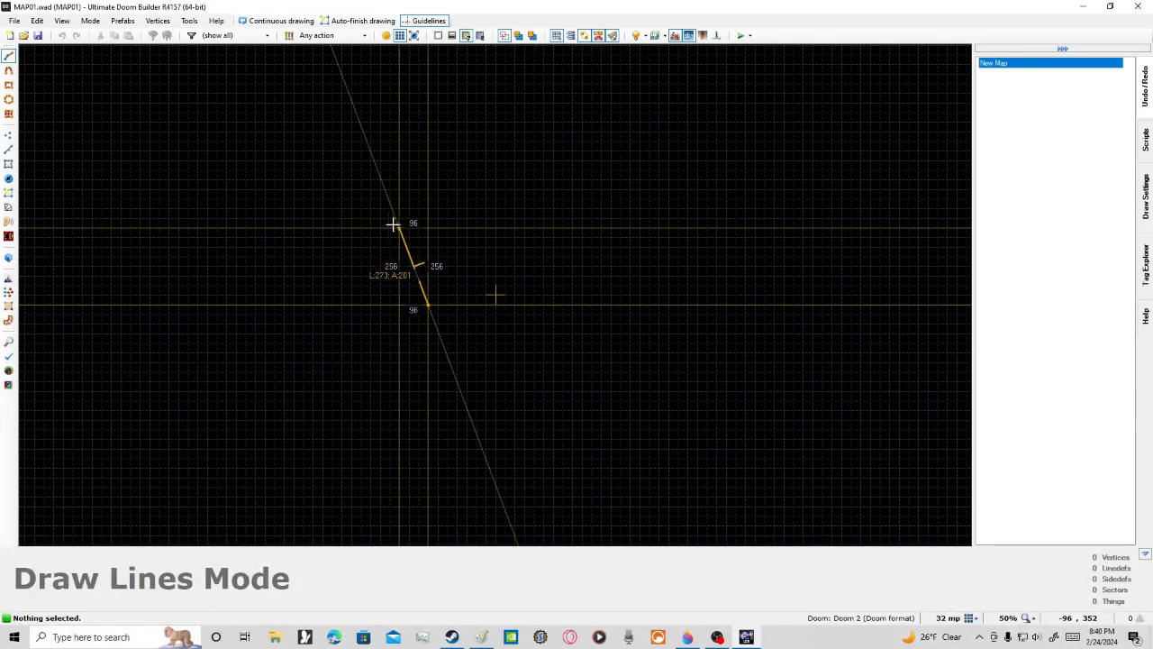
pyautogui.click(159, 190)
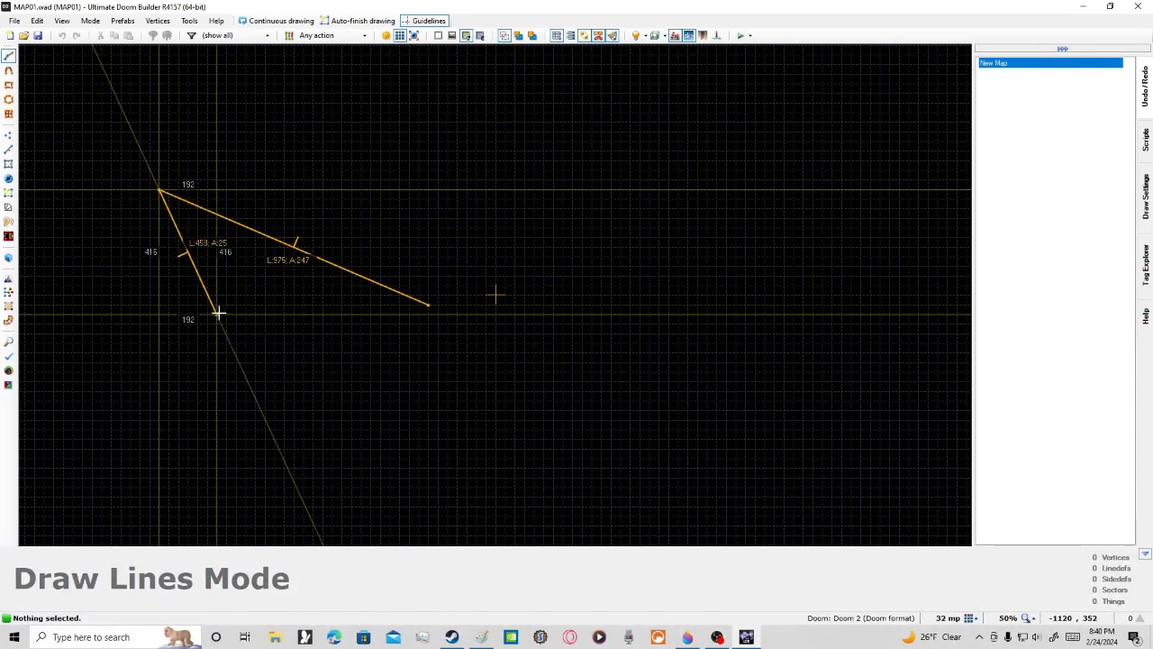
pyautogui.click(8, 149)
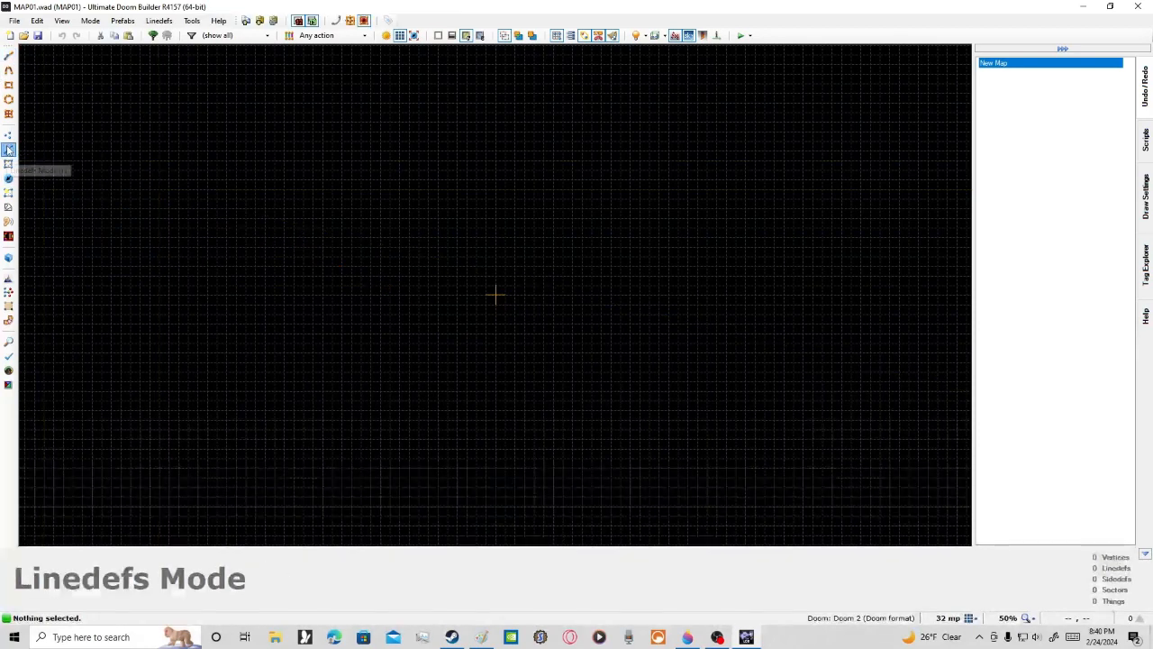
# Step: Try drawing a three-point arched curve with segment length 32 in Draw Curve Mode, and discard it
pyautogui.click(9, 70)
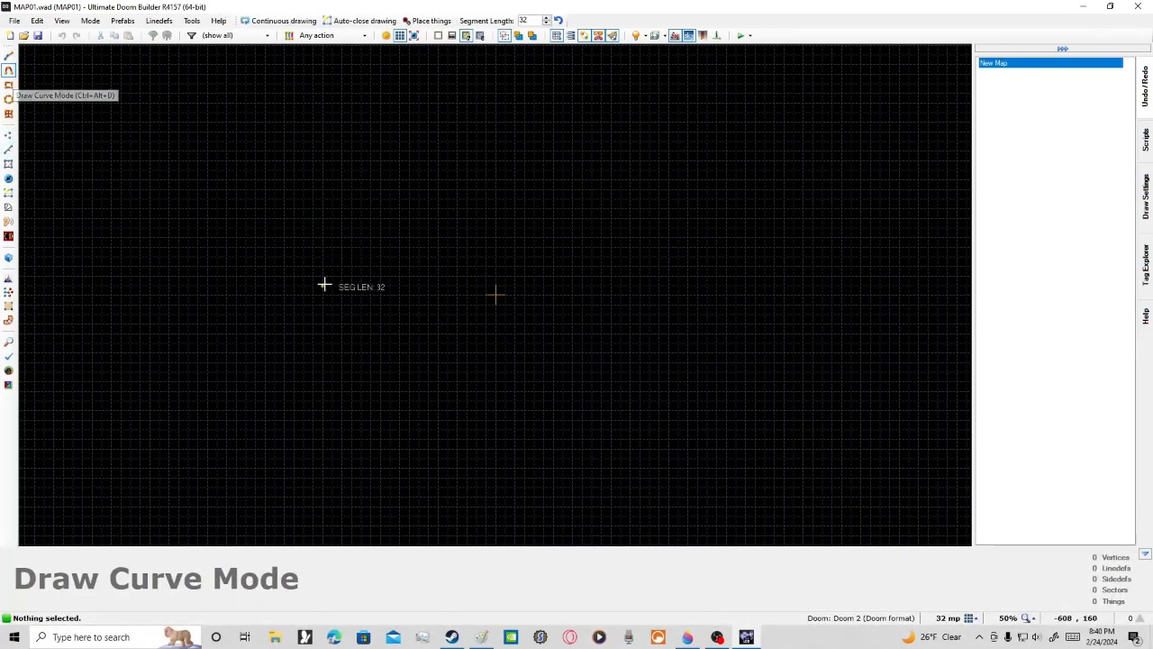
pyautogui.click(323, 286)
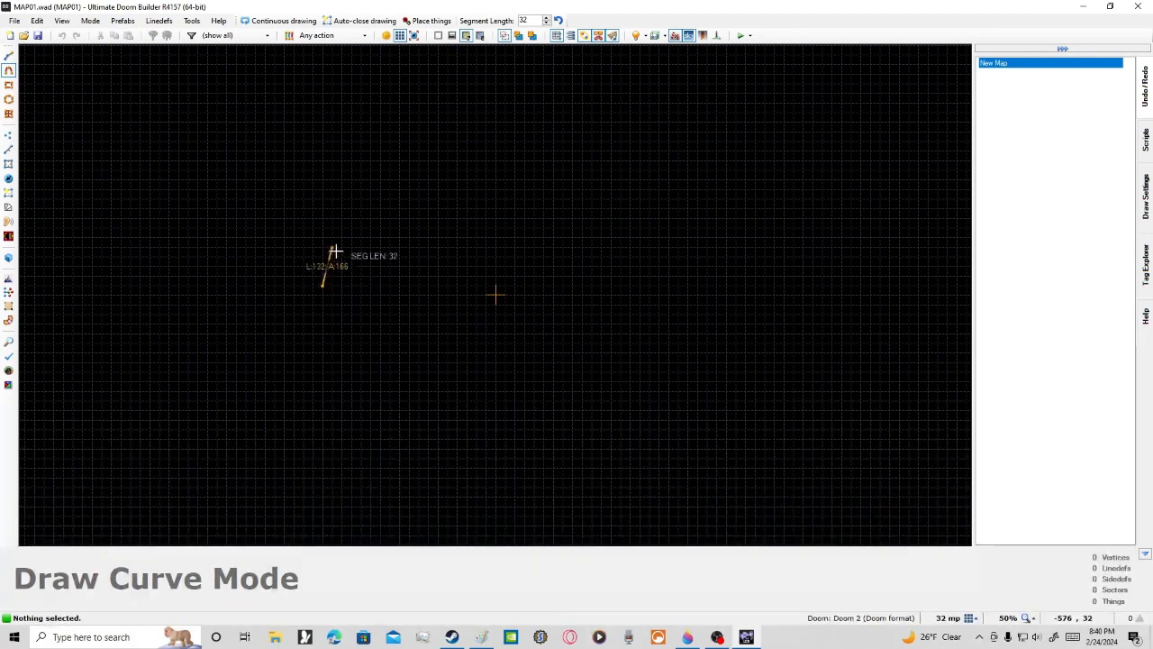
pyautogui.click(362, 189)
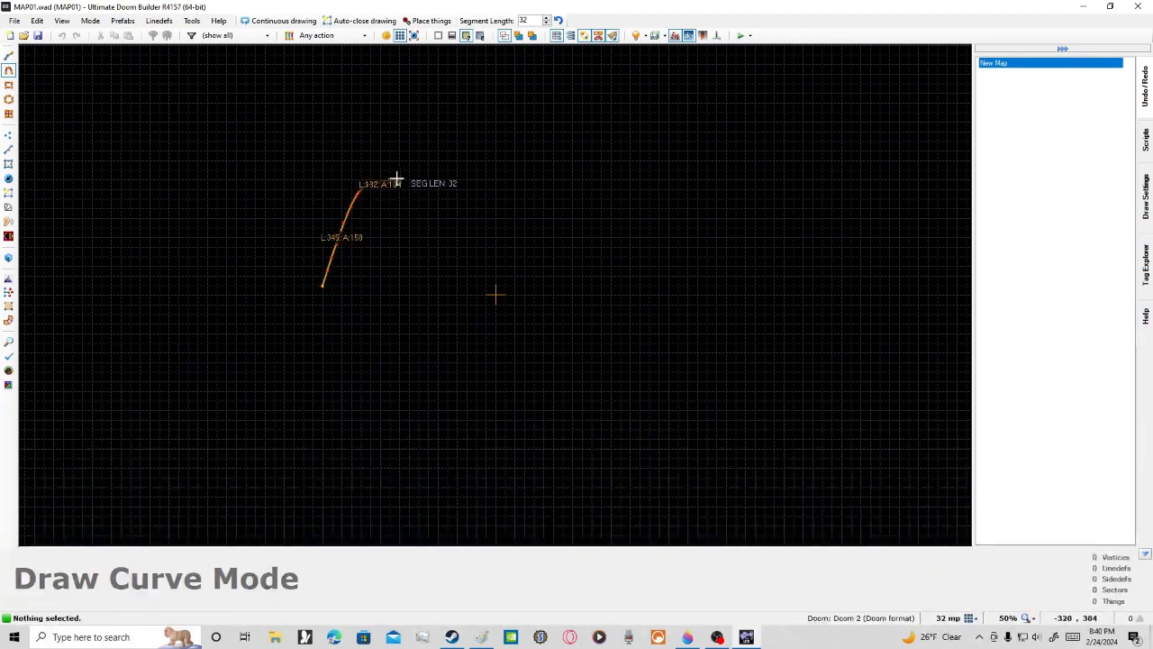
pyautogui.click(385, 285)
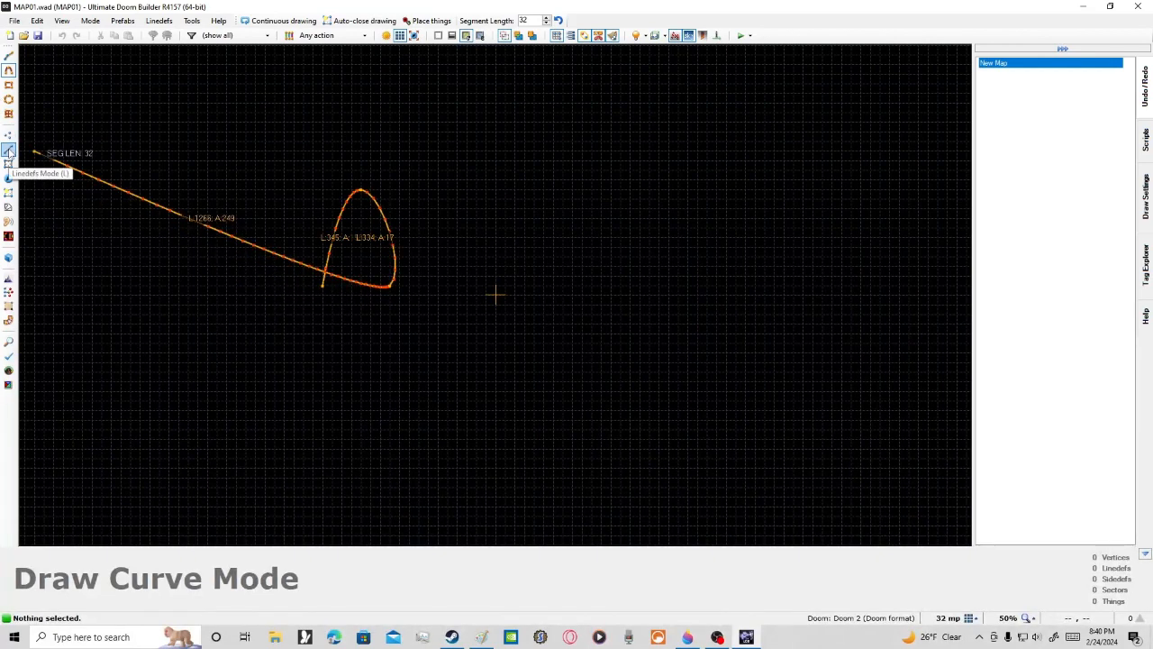
pyautogui.click(9, 150)
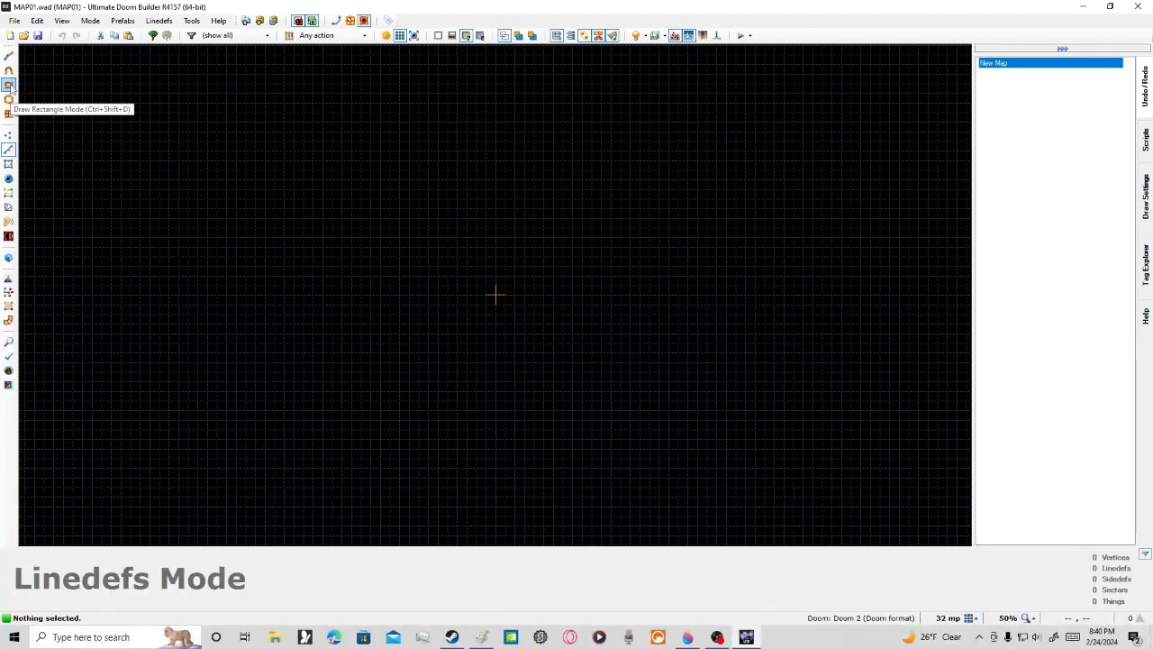
# Step: Try drawing a rectangle about 448 by 320 units, discard it, and try an 8-sided shape in Draw Ellipse Mode
pyautogui.click(8, 84)
pyautogui.click(302, 238)
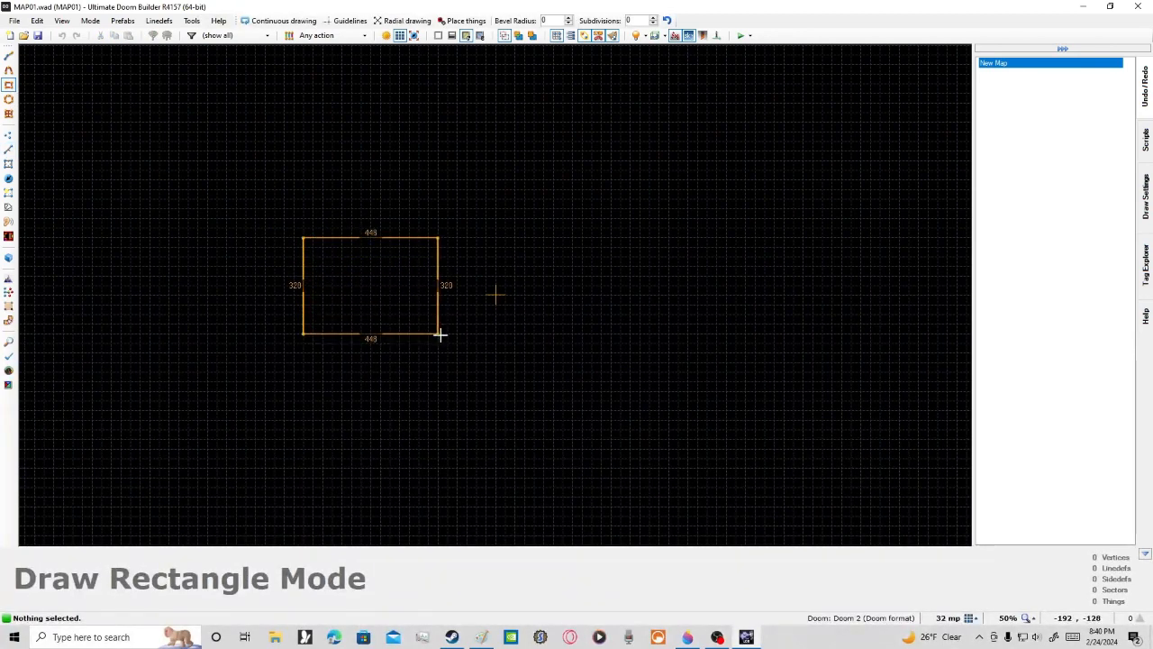
pyautogui.click(8, 149)
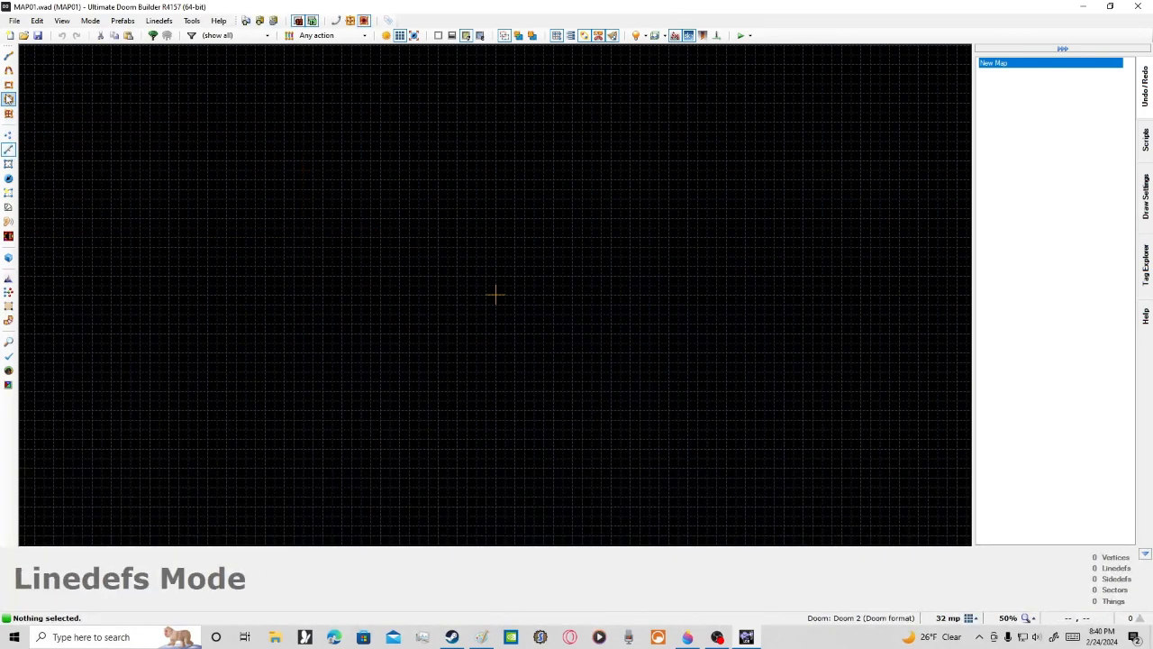
pyautogui.click(8, 98)
pyautogui.click(282, 230)
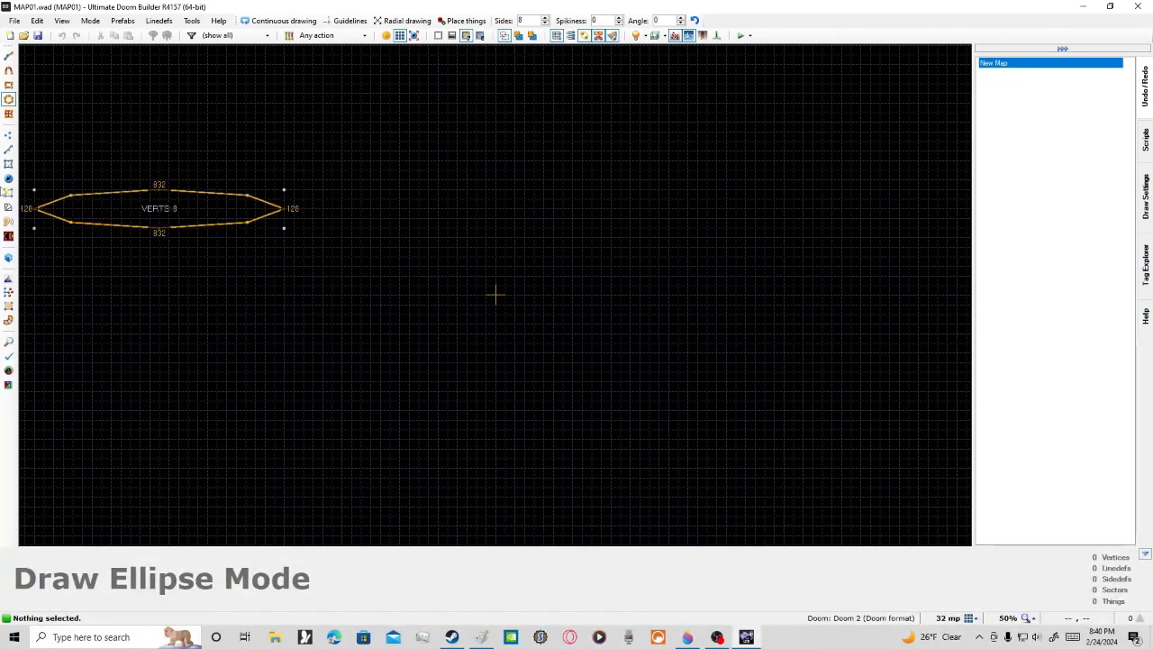
# Step: Try drawing a grid about 544 by 512 units with 2 horizontal and 2 vertical slices, and discard it for Vertices Mode
pyautogui.click(8, 113)
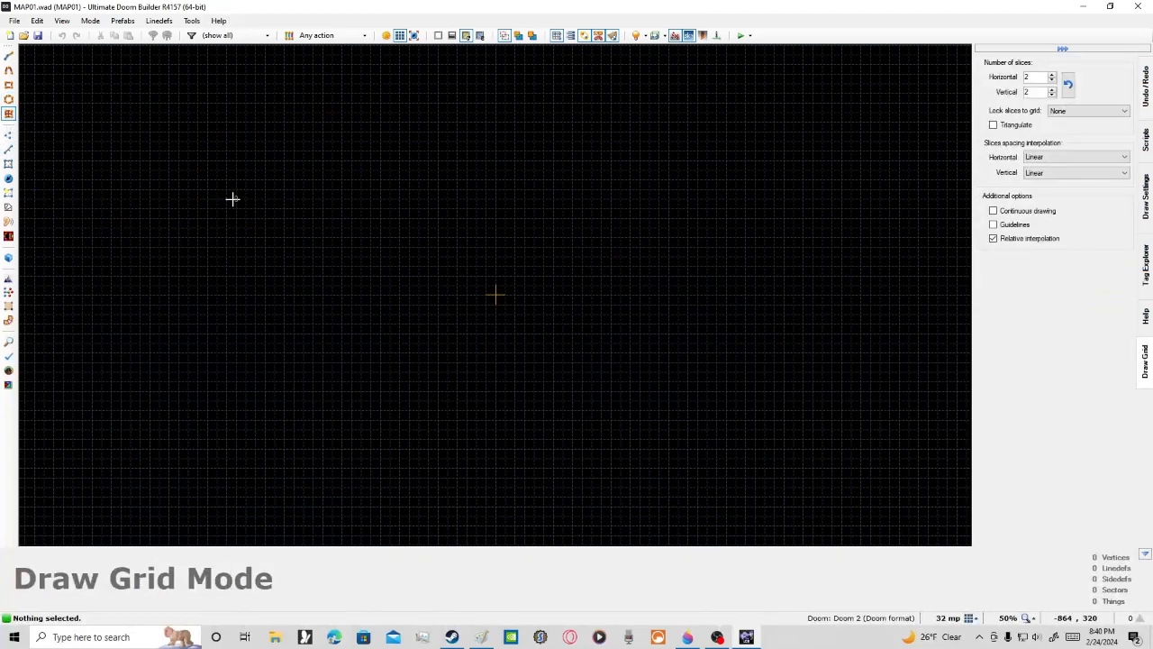
pyautogui.click(234, 199)
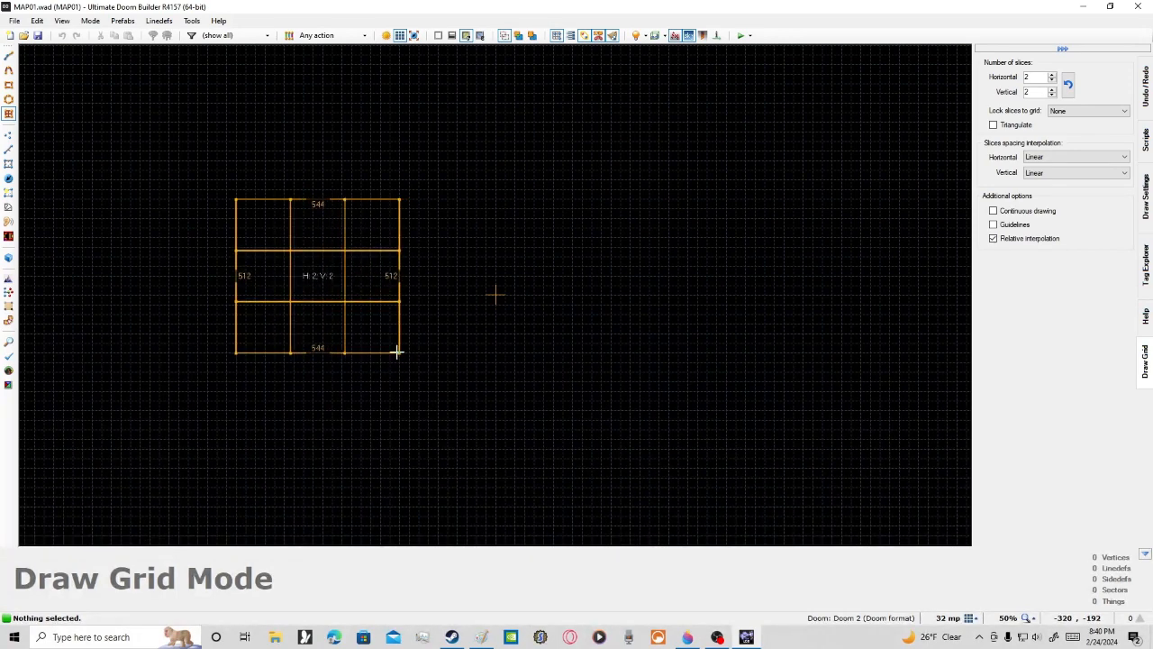
pyautogui.click(9, 135)
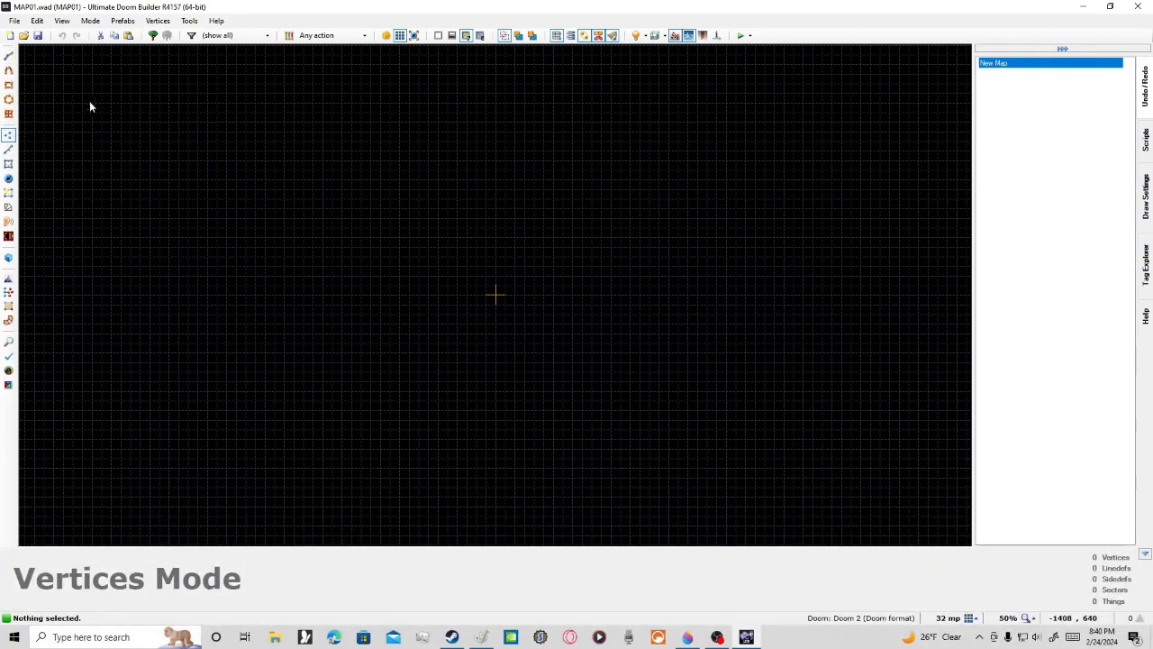
# Step: Place three separate vertices at -512, 192, at -640, 192 and at -640, 256
pyautogui.rightClick(341, 237)
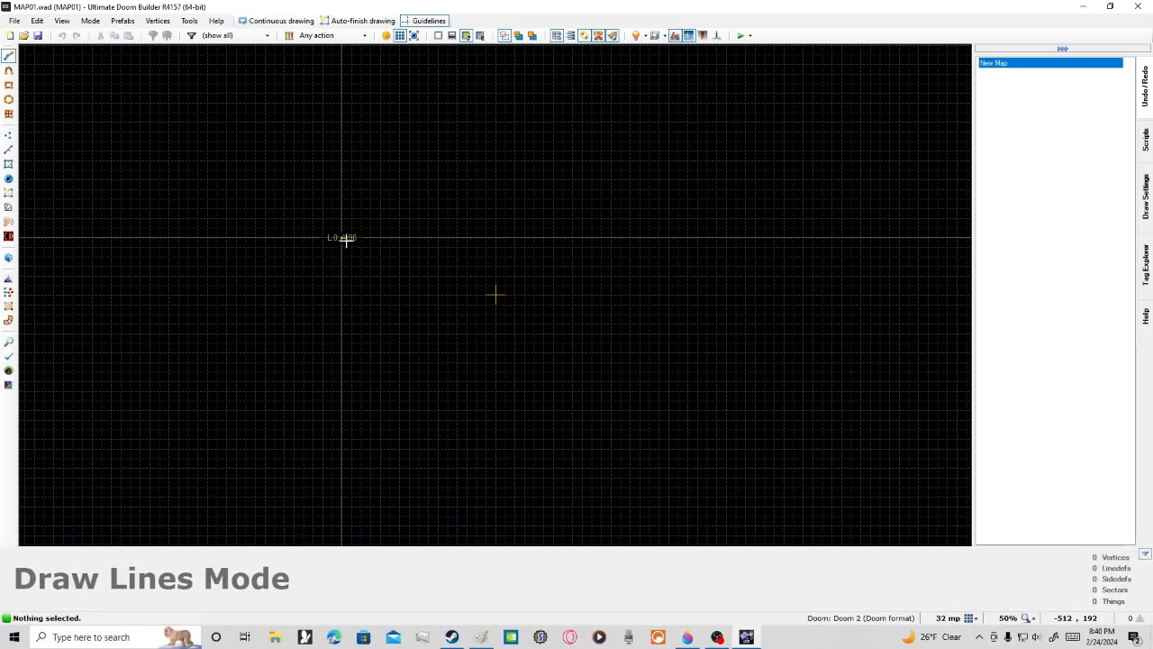
pyautogui.rightClick(328, 234)
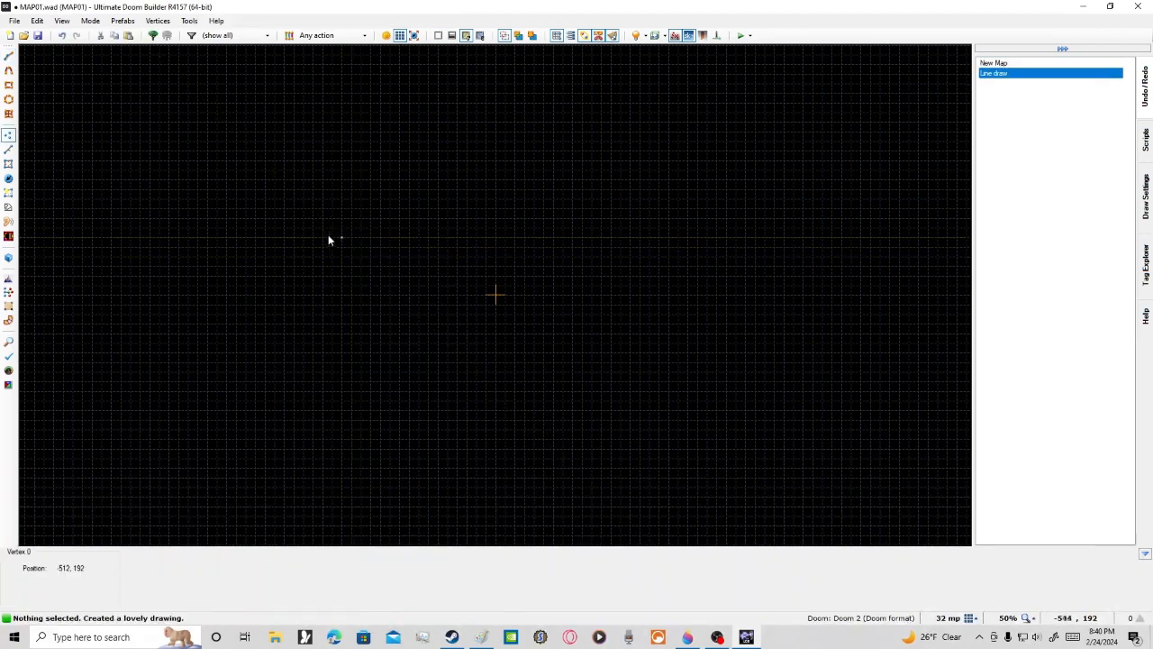
pyautogui.scroll(10, 318, 244)
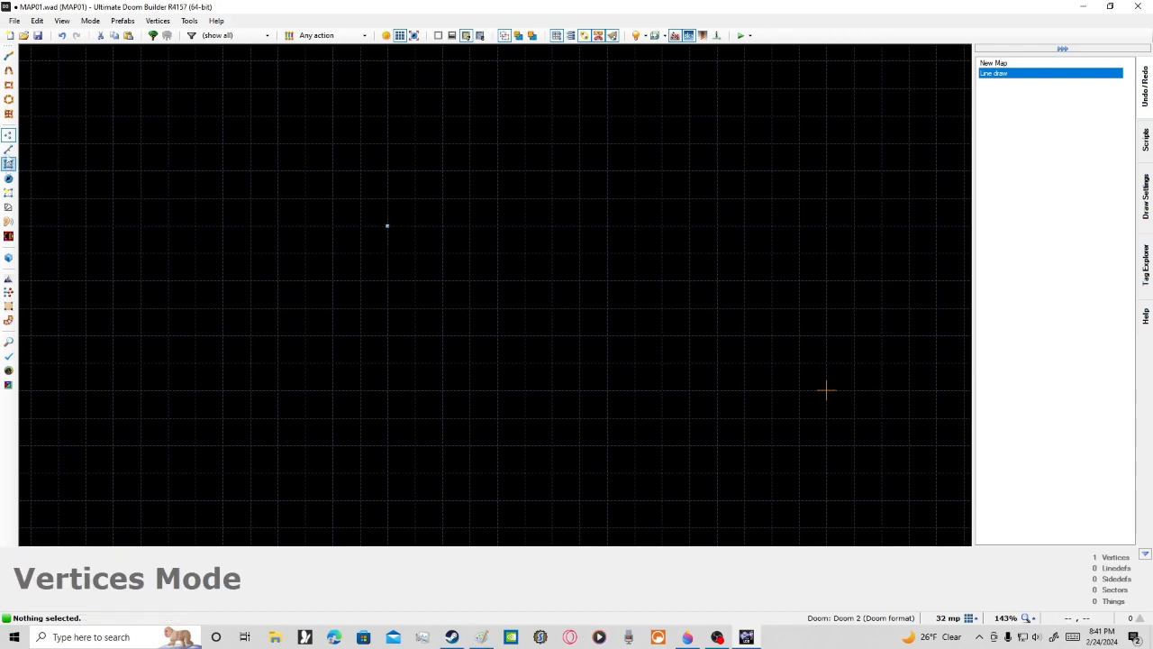
pyautogui.press('d')
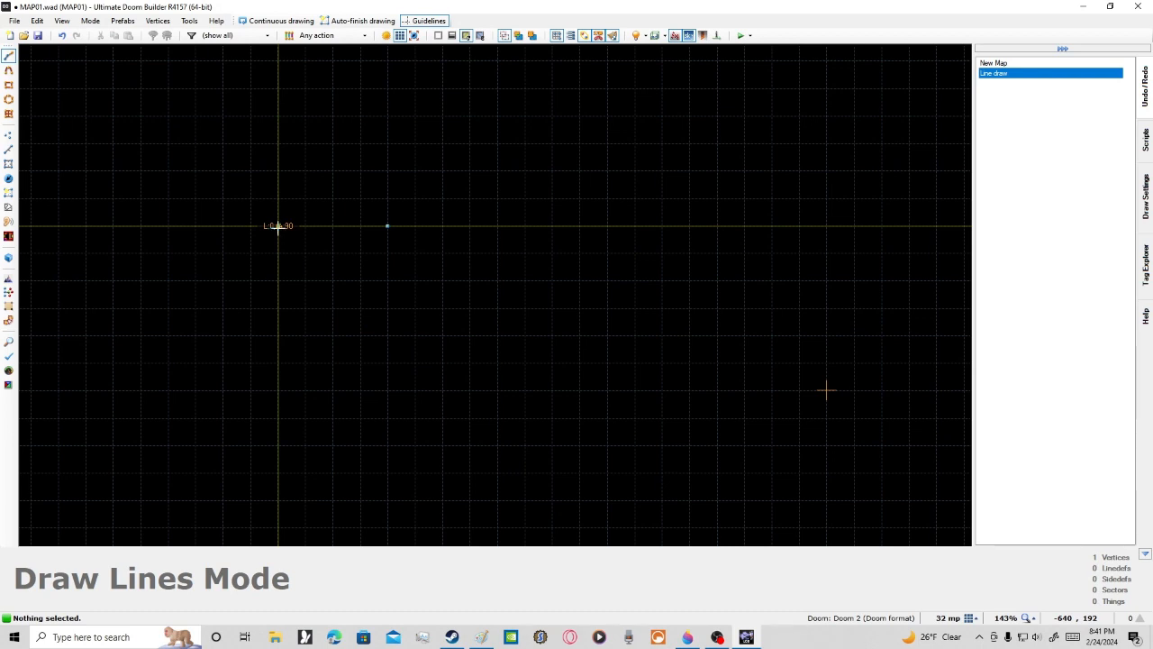
pyautogui.rightClick(278, 225)
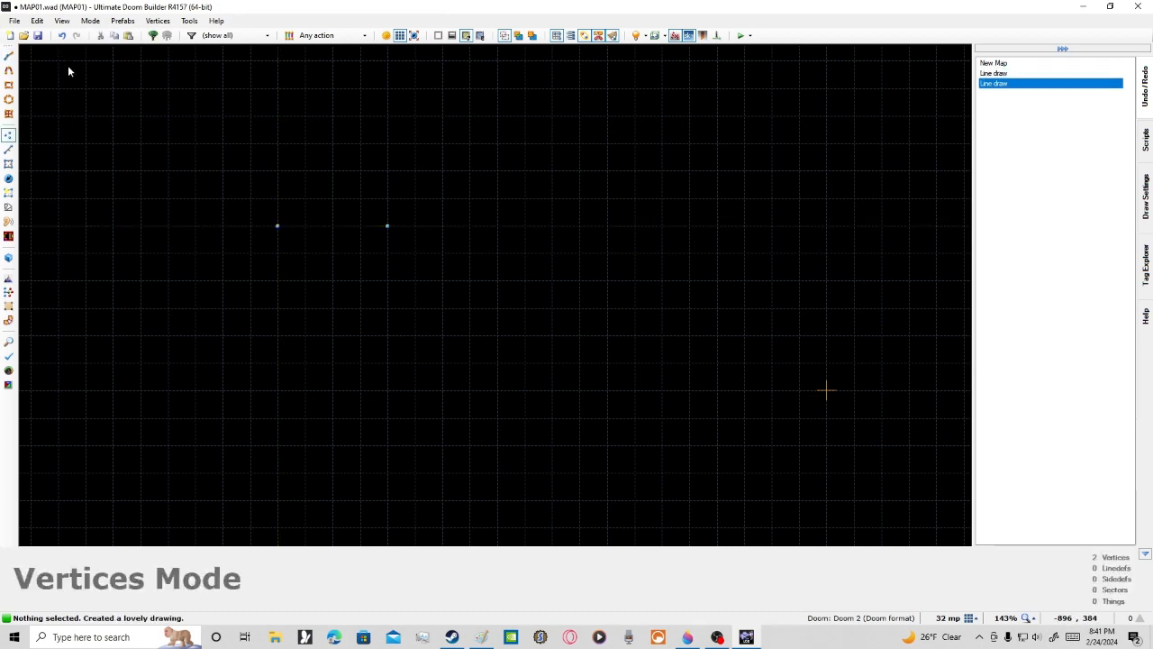
pyautogui.rightClick(271, 172)
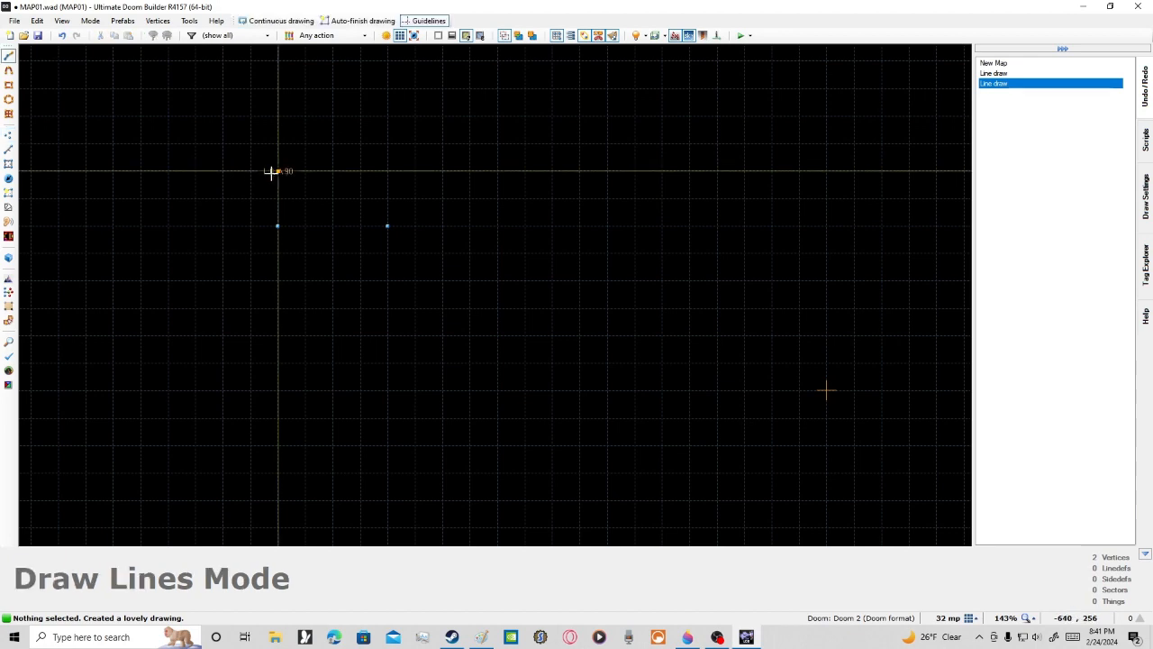
pyautogui.rightClick(363, 173)
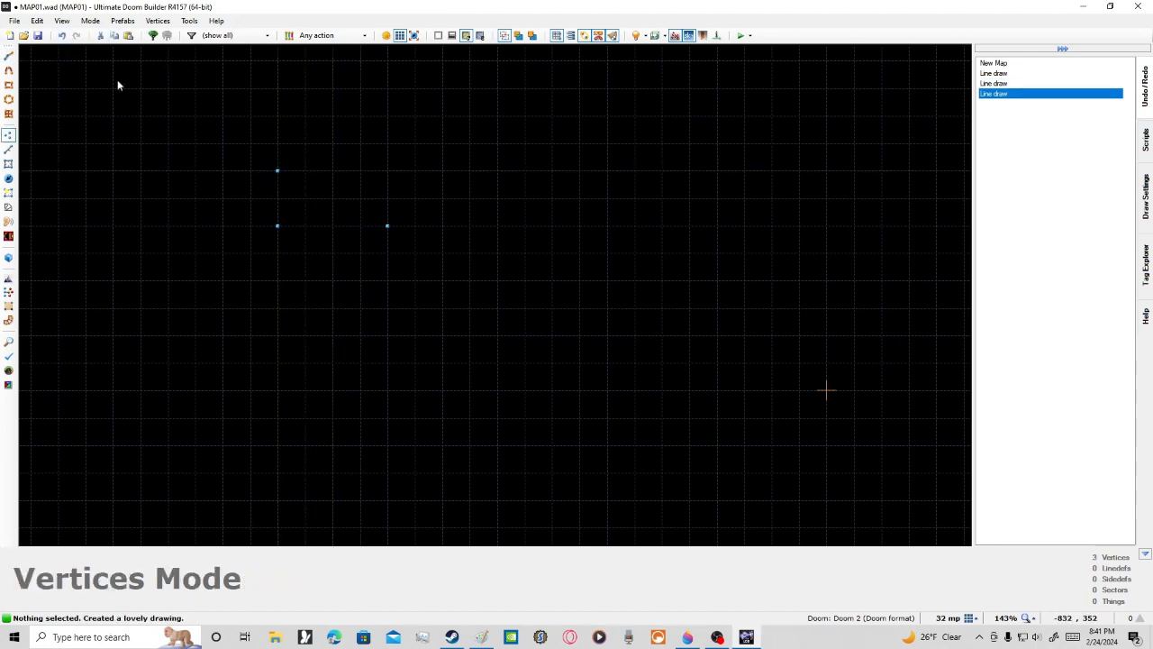
# Step: Draw a single horizontal line 128 units long above the vertices, starting at -640, 288
pyautogui.rightClick(279, 139)
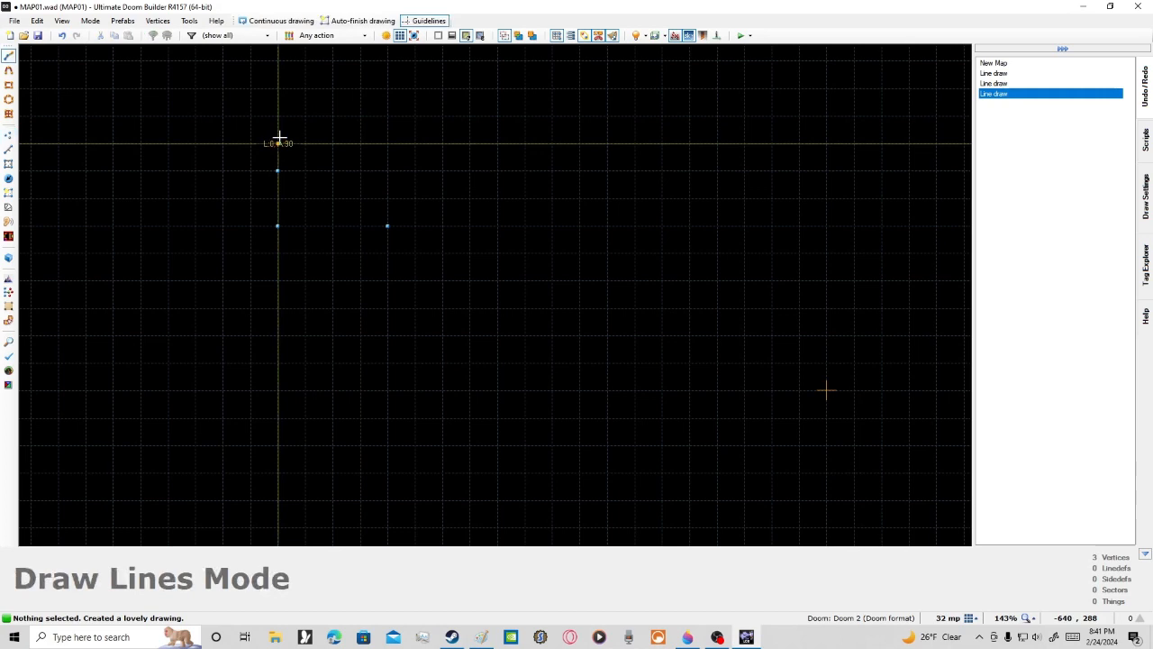
pyautogui.click(387, 144)
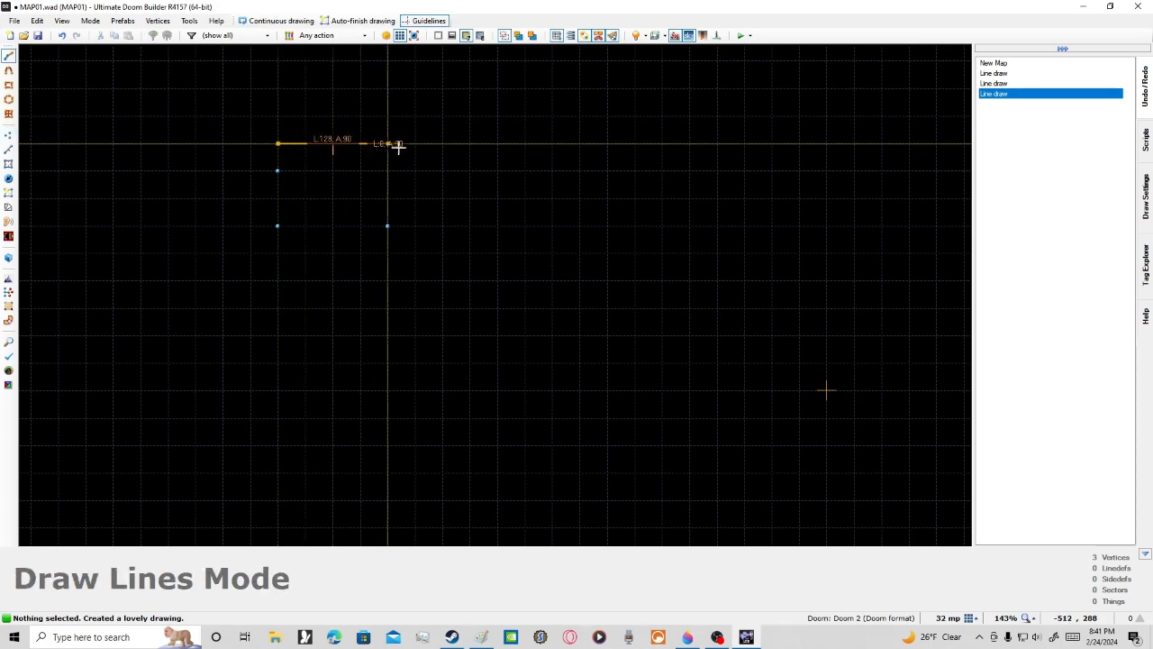
pyautogui.rightClick(452, 216)
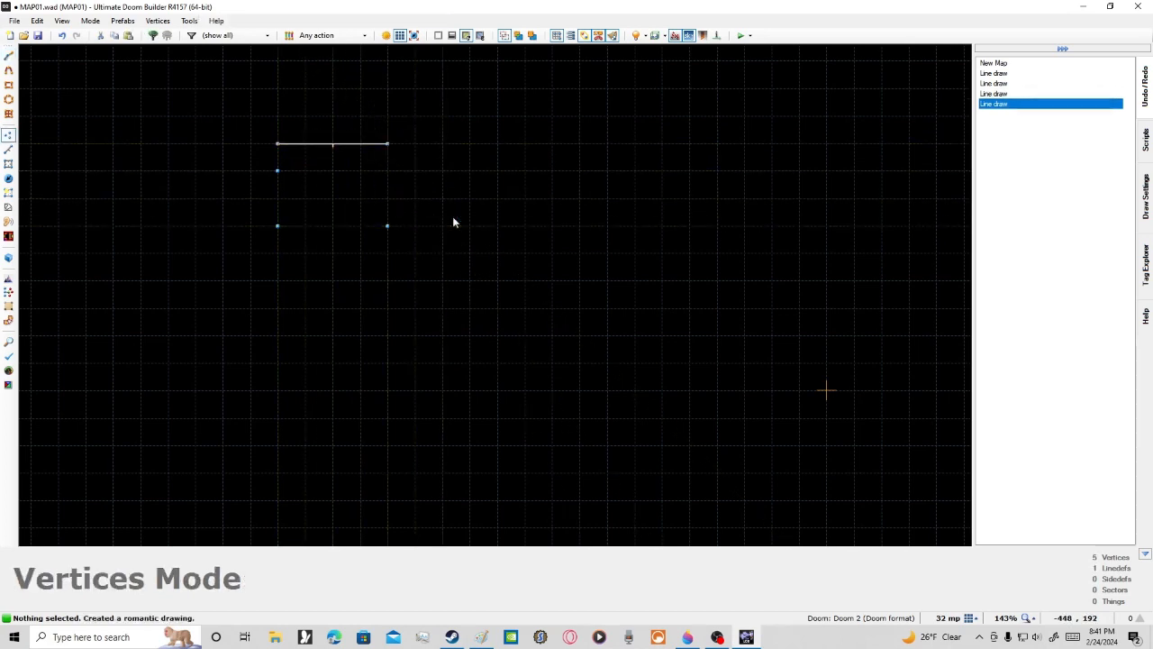
# Step: Undo the horizontal line and all three vertices, back to the empty new map
pyautogui.click(61, 35)
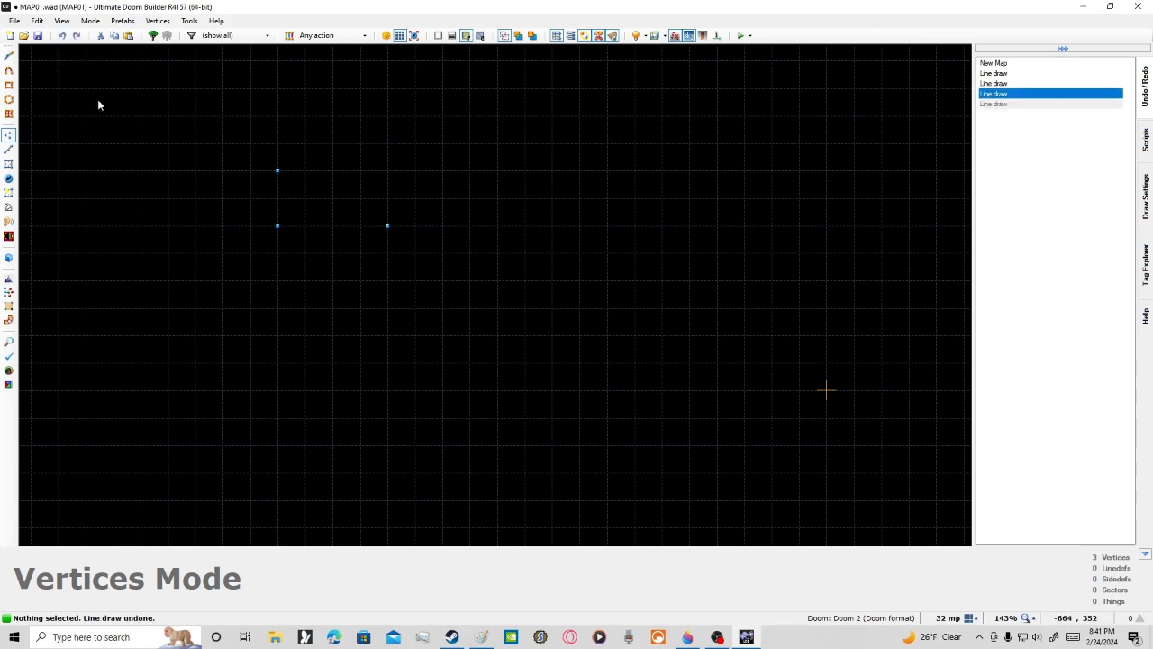
pyautogui.click(62, 36)
pyautogui.click(61, 35)
pyautogui.click(62, 35)
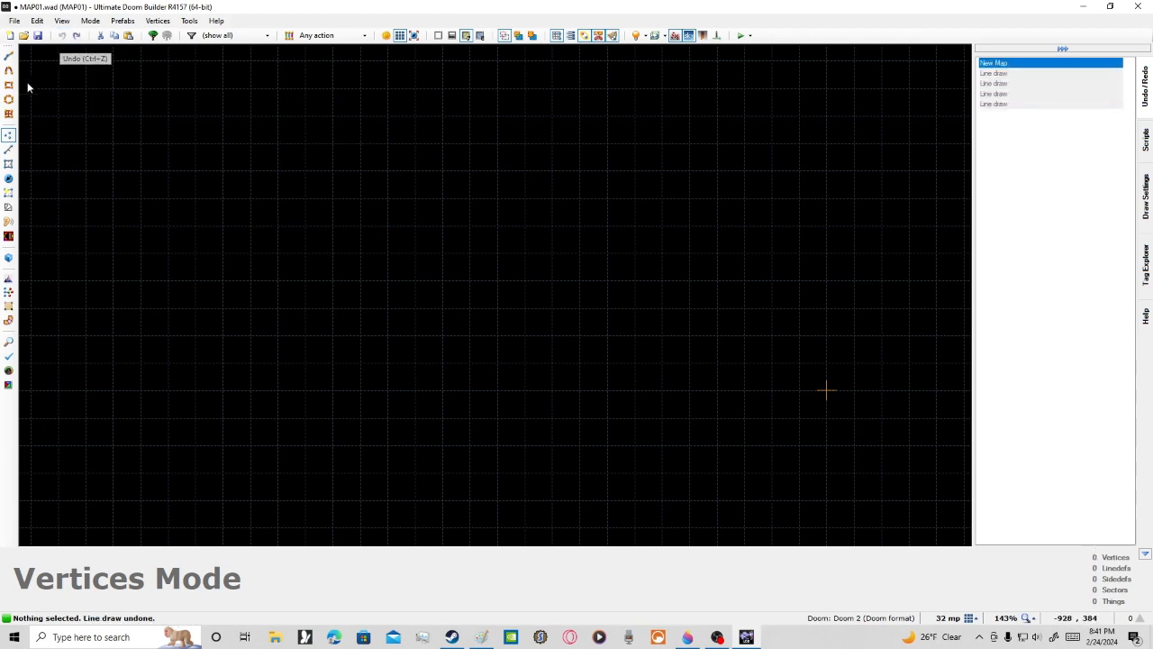
# Step: Switch to Linedefs Mode, try drawing a horizontal line about 160 units long from -640, 192, and discard it
pyautogui.click(8, 150)
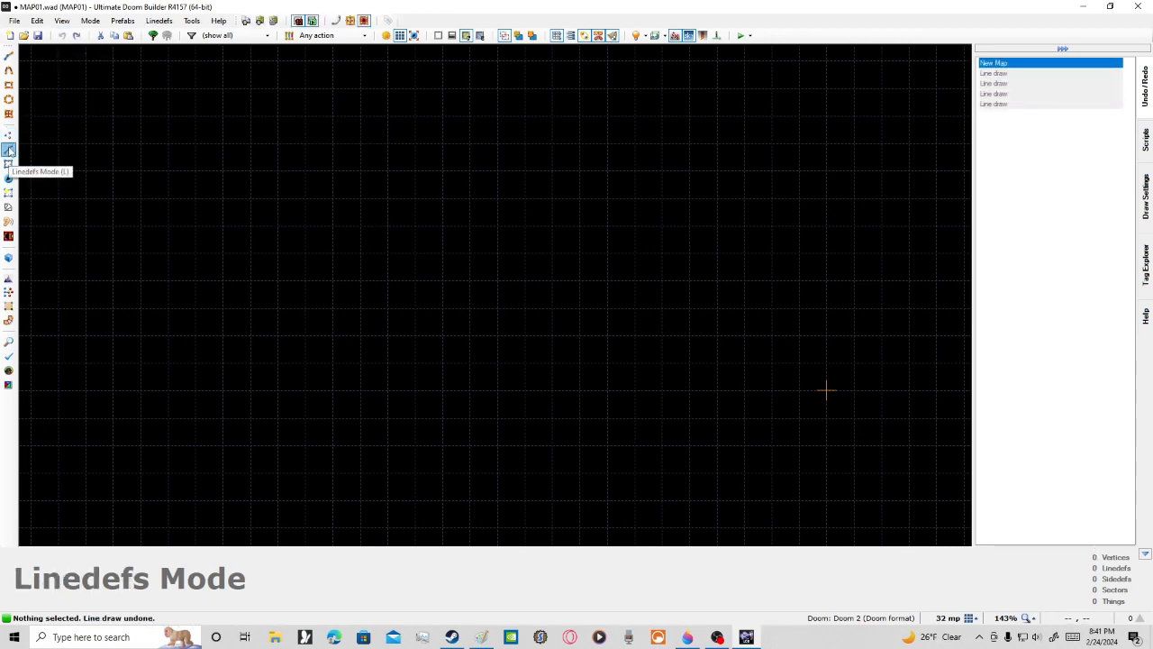
pyautogui.rightClick(276, 225)
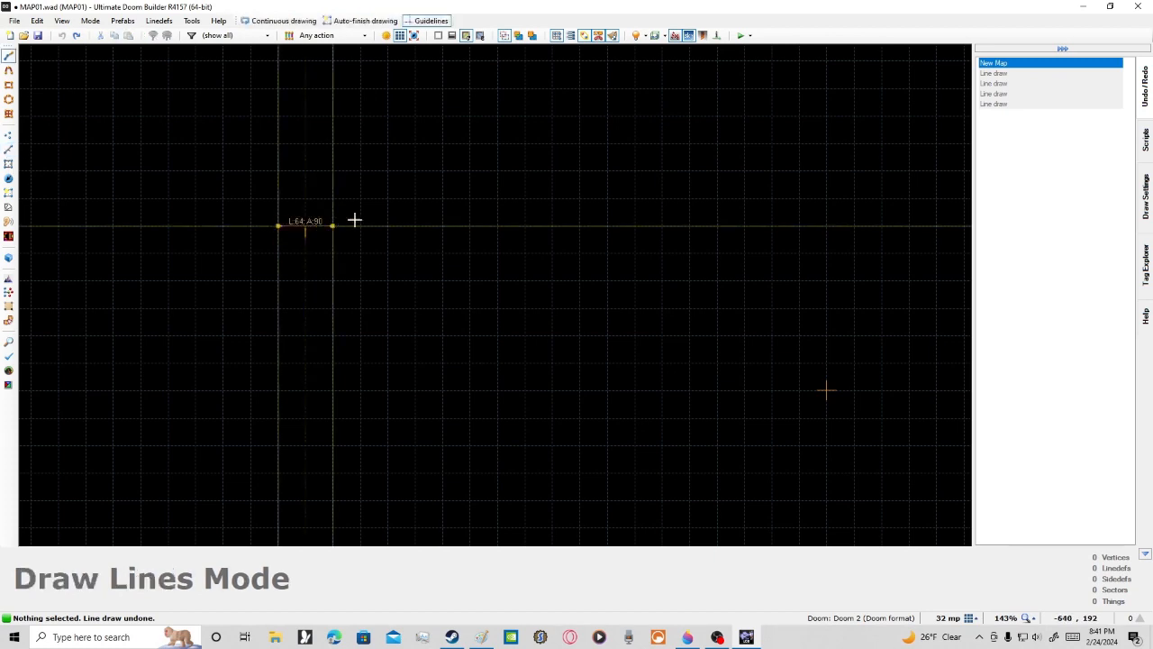
pyautogui.click(416, 225)
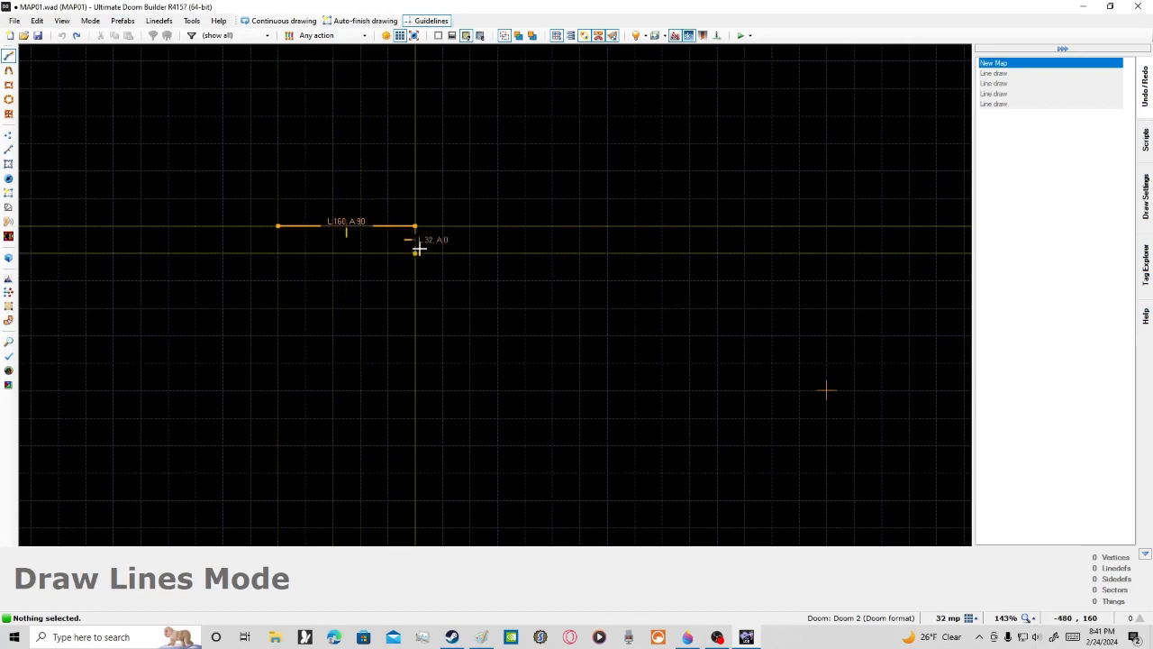
pyautogui.press('Escape')
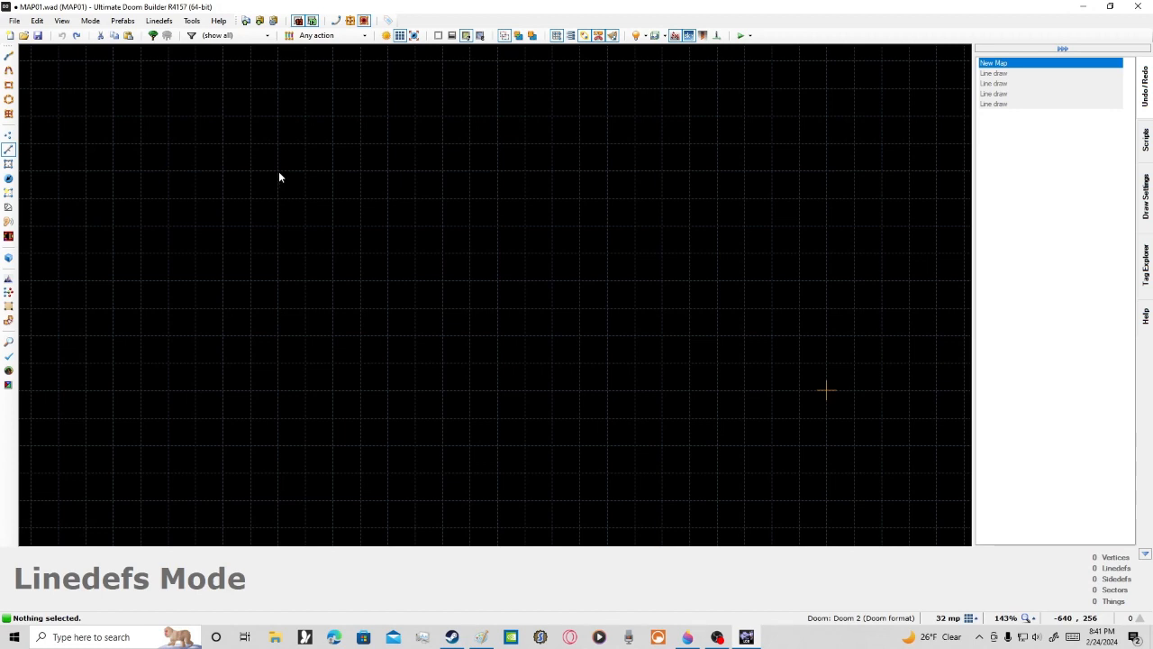
# Step: Draw a closed rectangular sector 256 by 224 units from -640, 256, and move its bottom linedef down by 32 units
pyautogui.press('d')
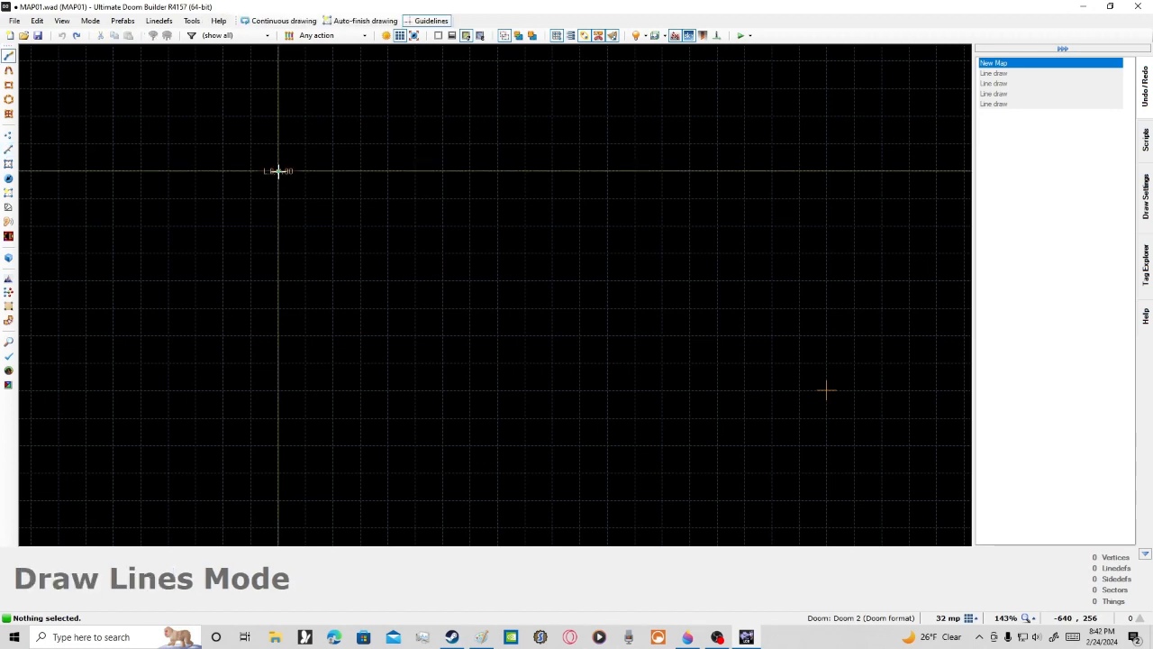
pyautogui.click(279, 172)
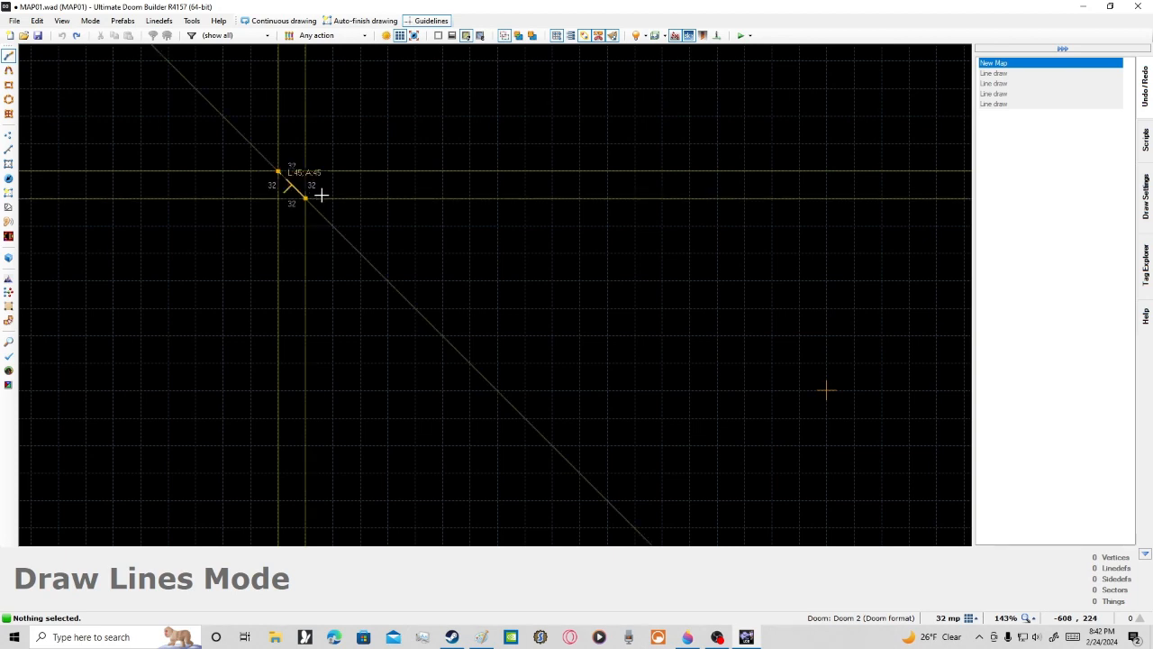
pyautogui.click(498, 171)
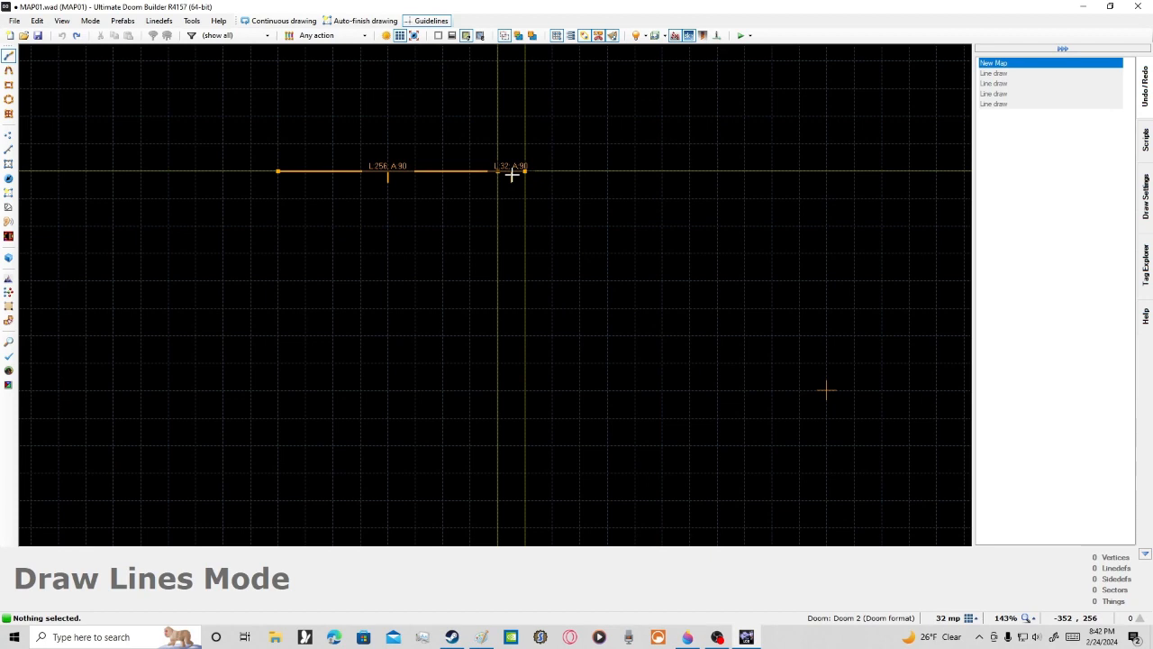
pyautogui.click(498, 364)
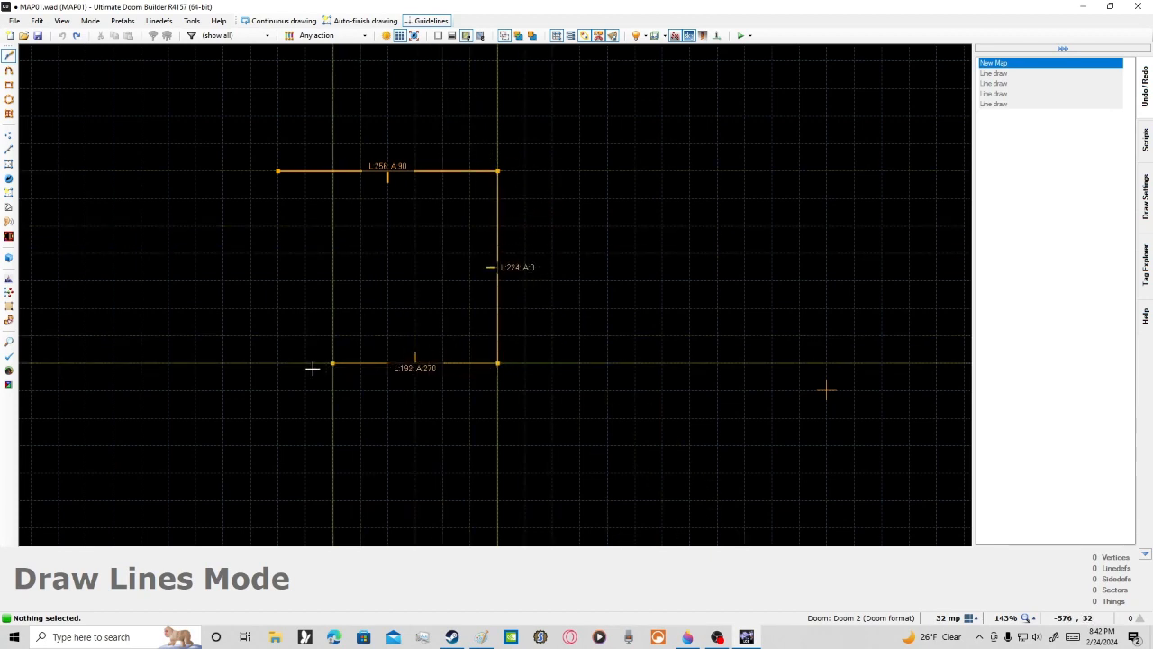
pyautogui.click(278, 364)
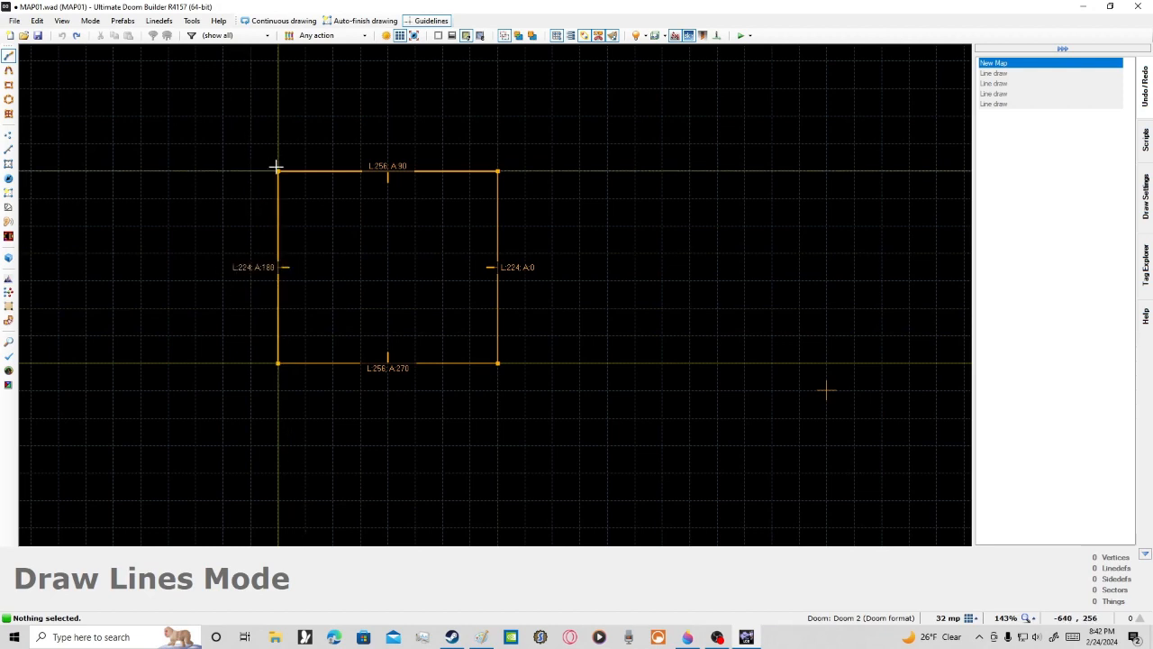
pyautogui.click(278, 169)
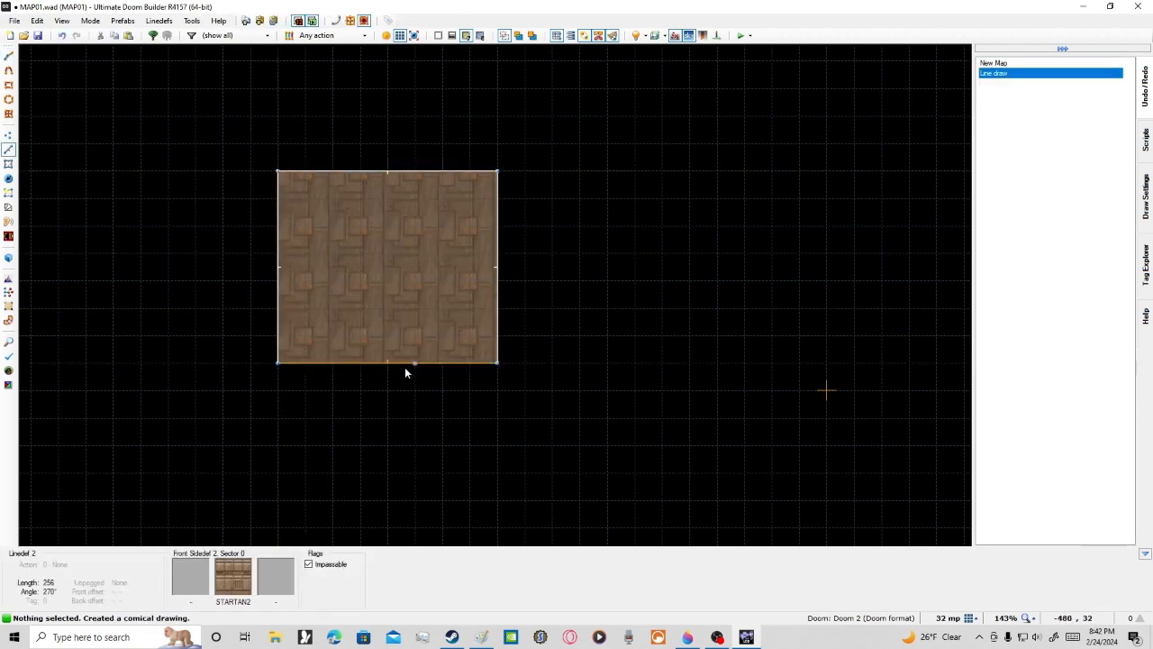
pyautogui.moveTo(405, 367); pyautogui.dragTo(380, 394)
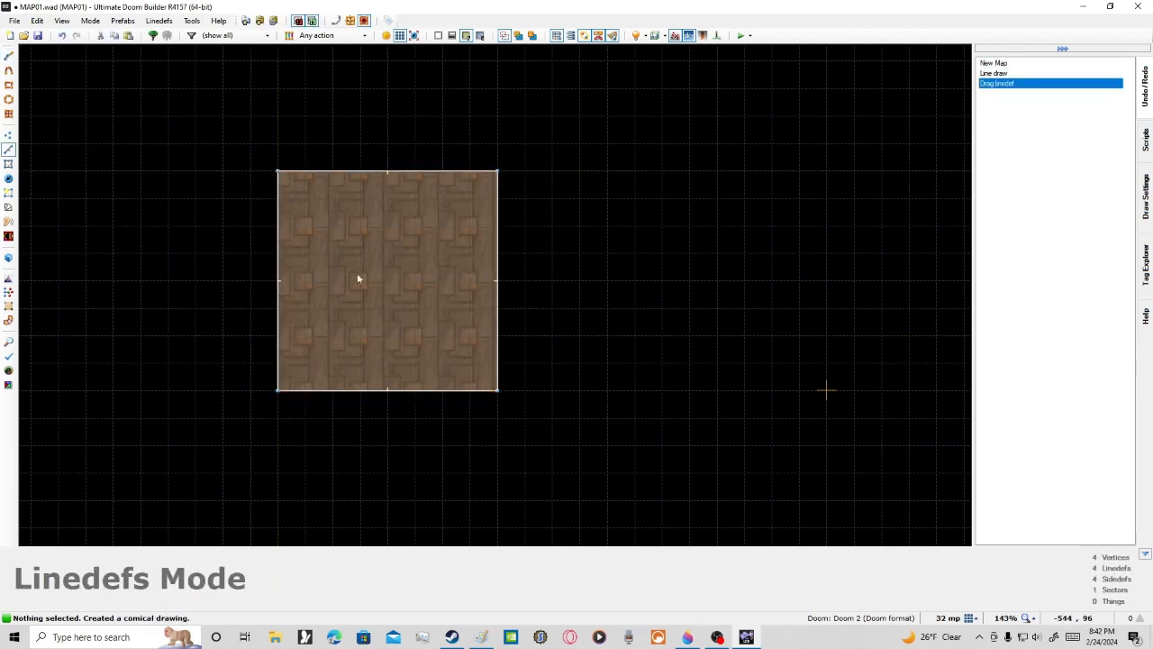
# Step: Try drawing a diagonal line about 160 units long beside the square from Sectors Mode, and discard it
pyautogui.click(8, 163)
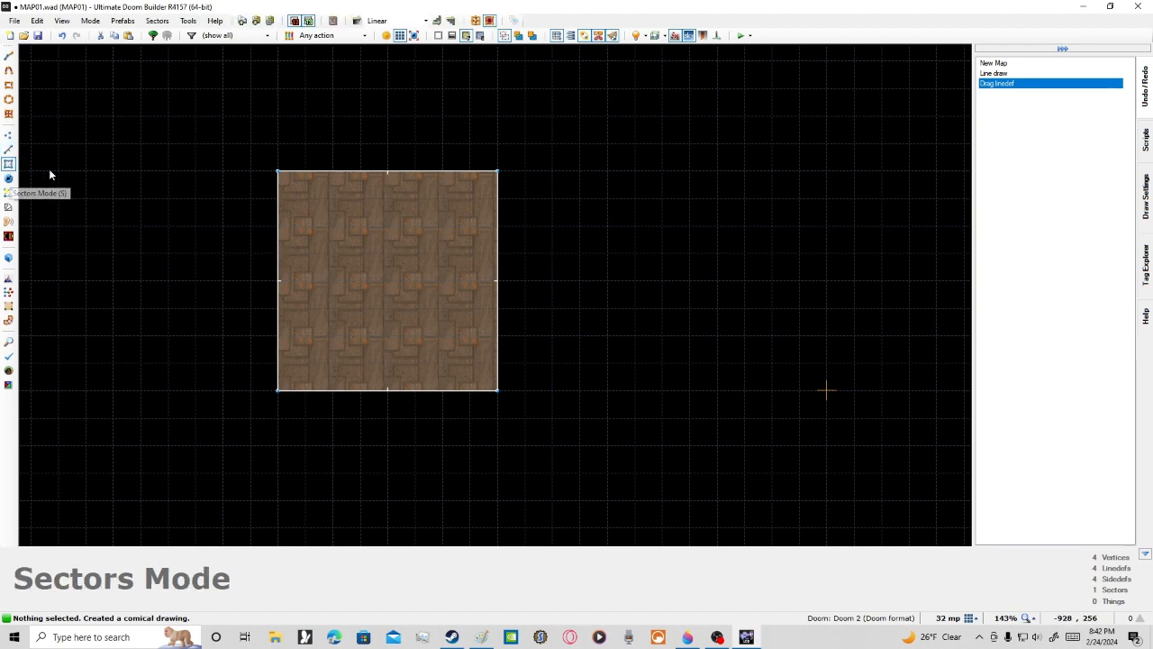
pyautogui.press('d')
pyautogui.click(86, 171)
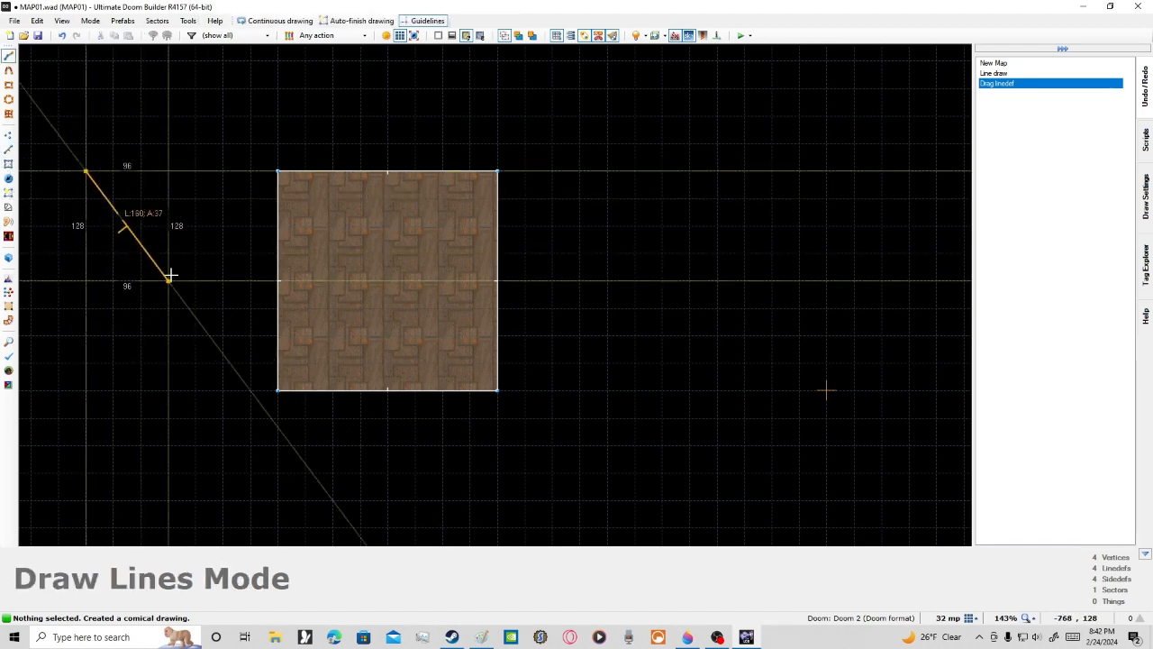
pyautogui.click(8, 163)
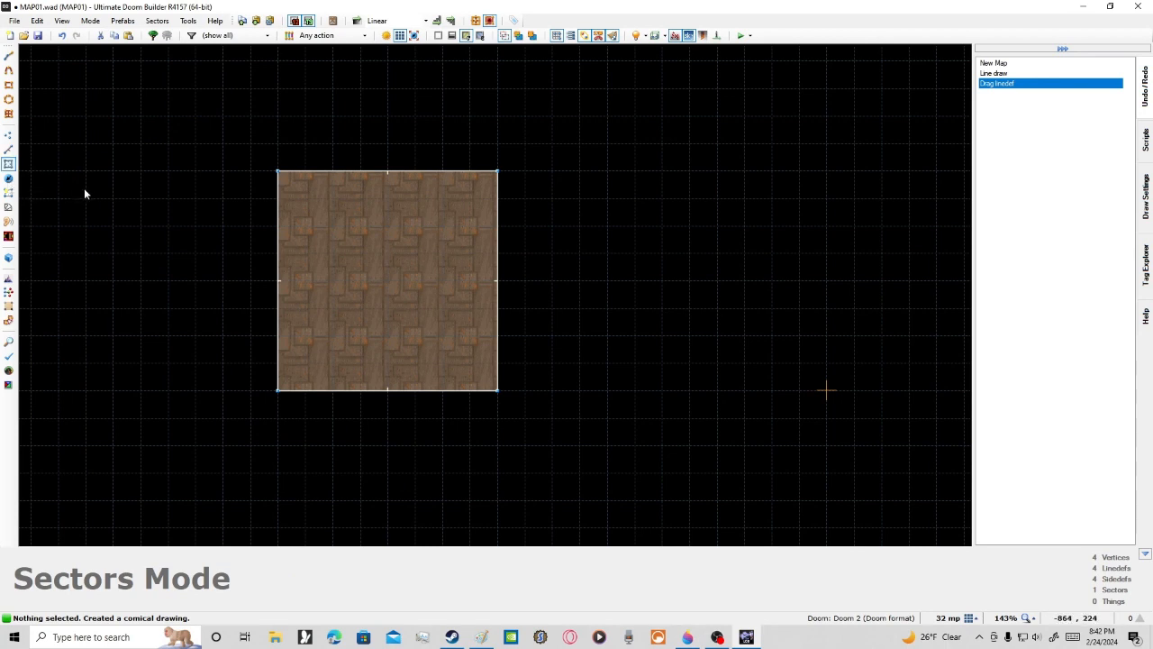
# Step: View the position properties of the square's upper-left vertex in Vertices Mode, and close them without changes
pyautogui.click(8, 134)
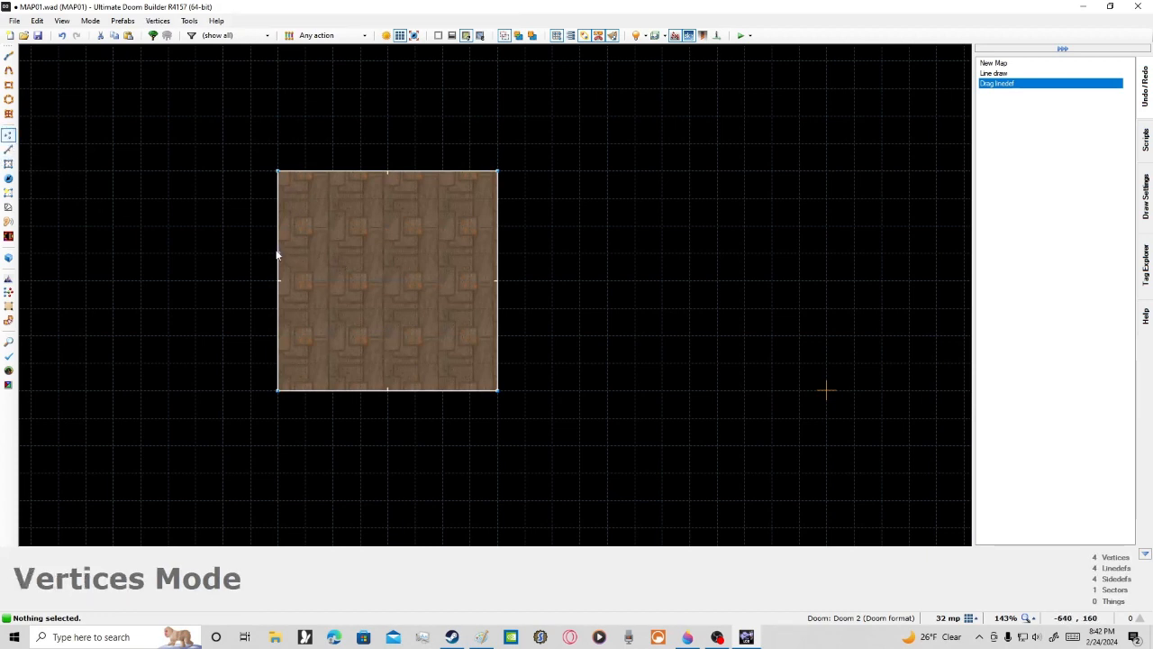
pyautogui.rightClick(277, 171)
pyautogui.click(703, 228)
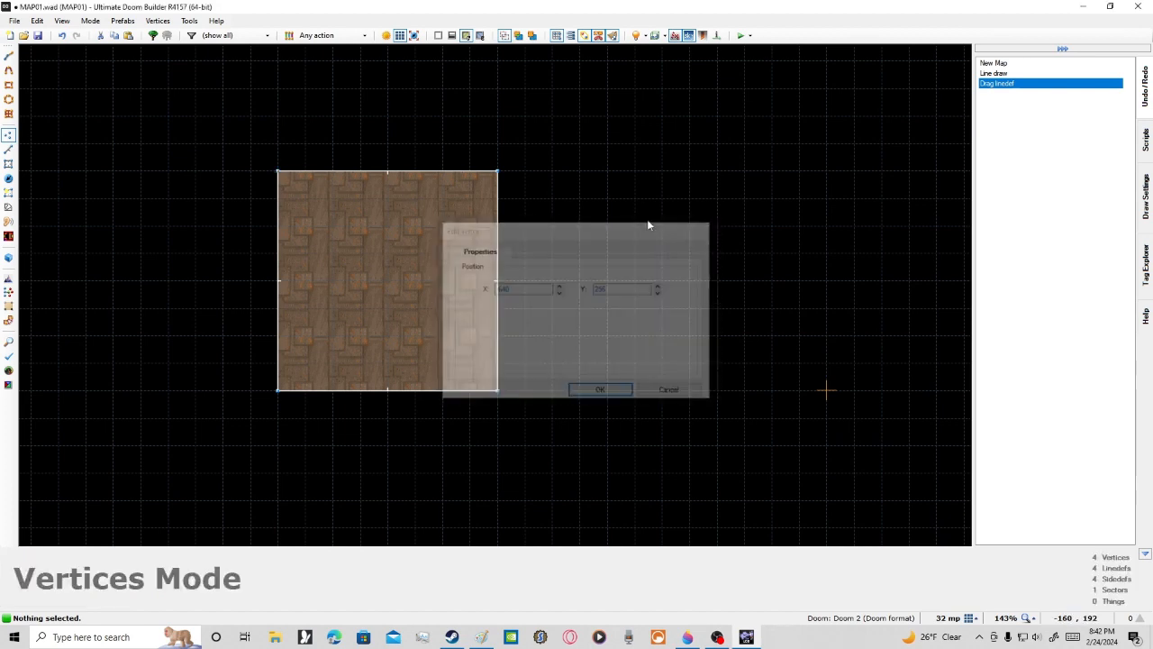
# Step: Return to Linedefs Mode and undo both the linedef move and the rectangular sector
pyautogui.click(8, 149)
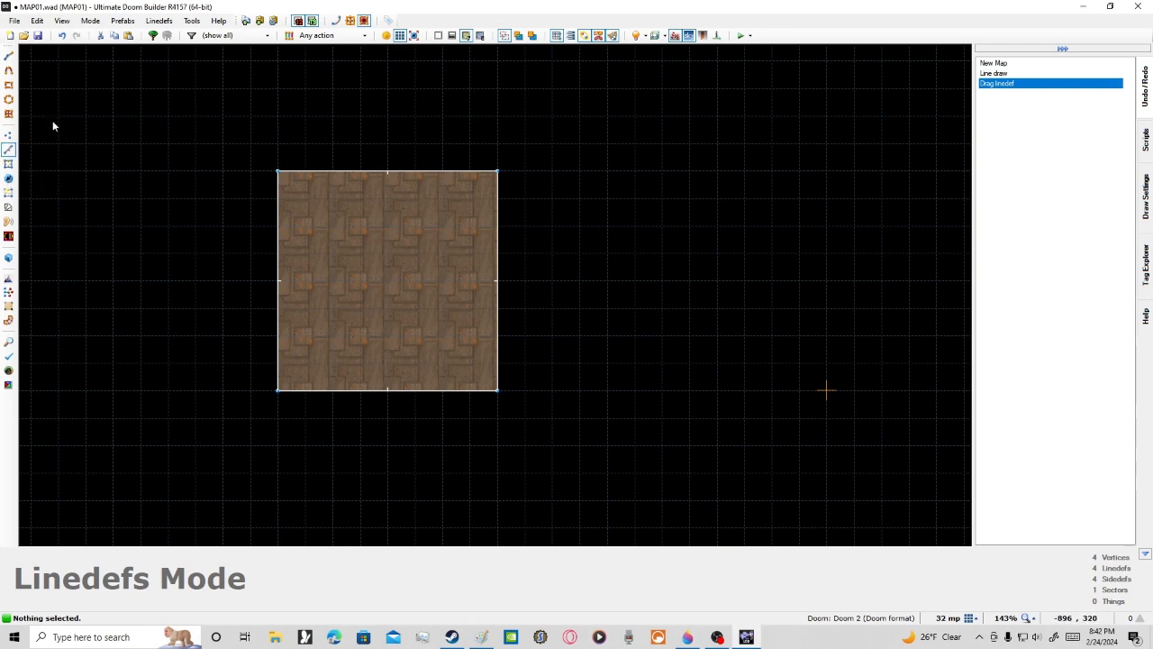
pyautogui.click(61, 36)
pyautogui.click(62, 36)
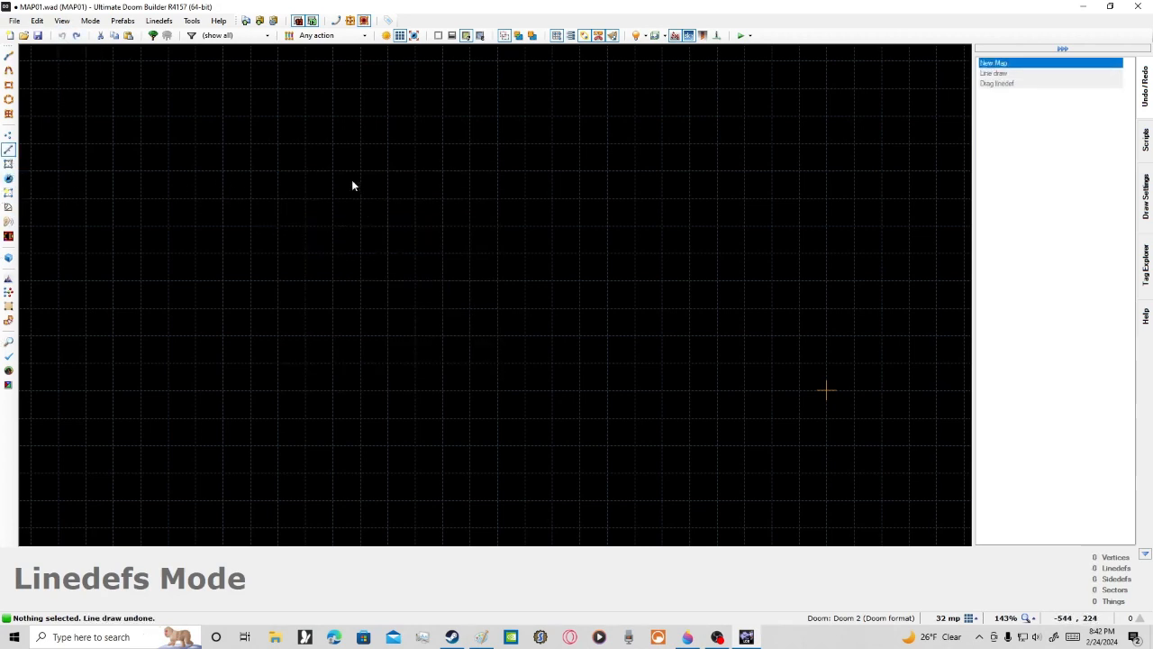
# Step: Draw a closed octagonal sector starting at -640, 256, with straight sides 192 units long and diagonal sides about 181 units long
pyautogui.press('d')
pyautogui.click(276, 172)
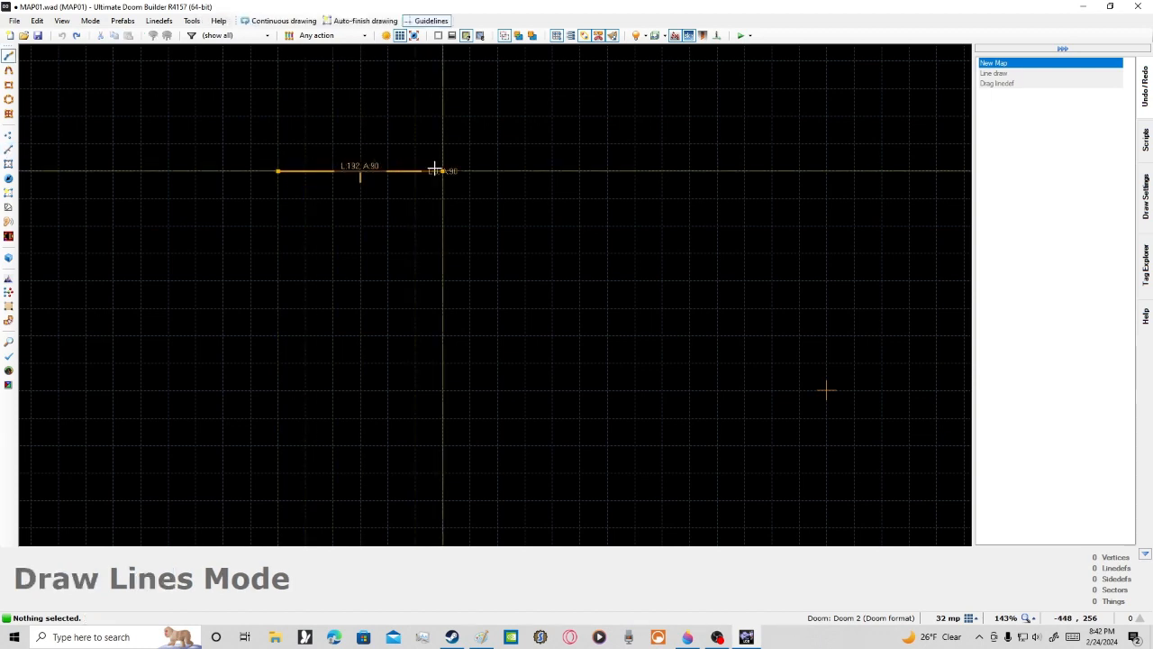
pyautogui.click(442, 171)
pyautogui.click(552, 281)
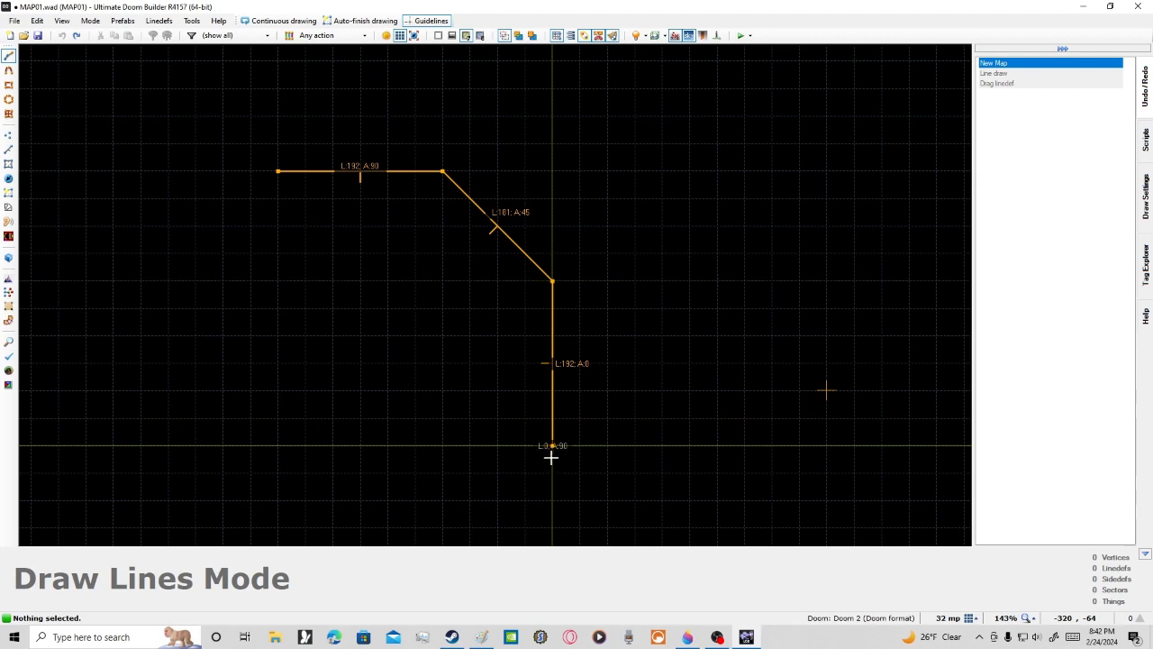
pyautogui.click(552, 445)
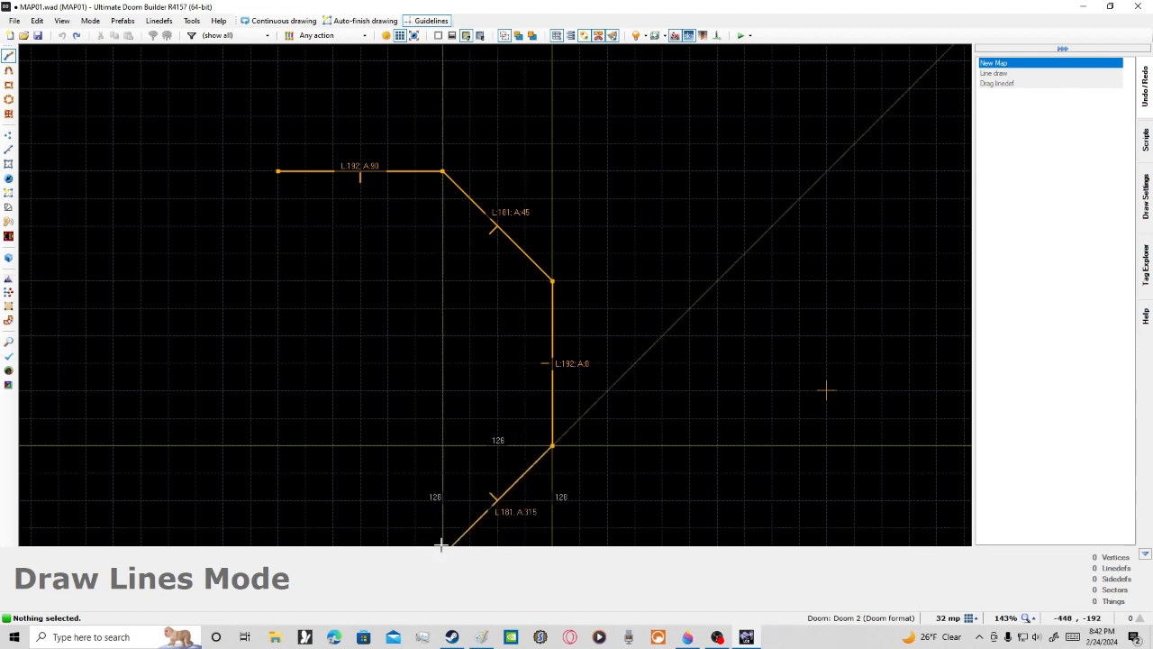
pyautogui.scroll(-3, 441, 544)
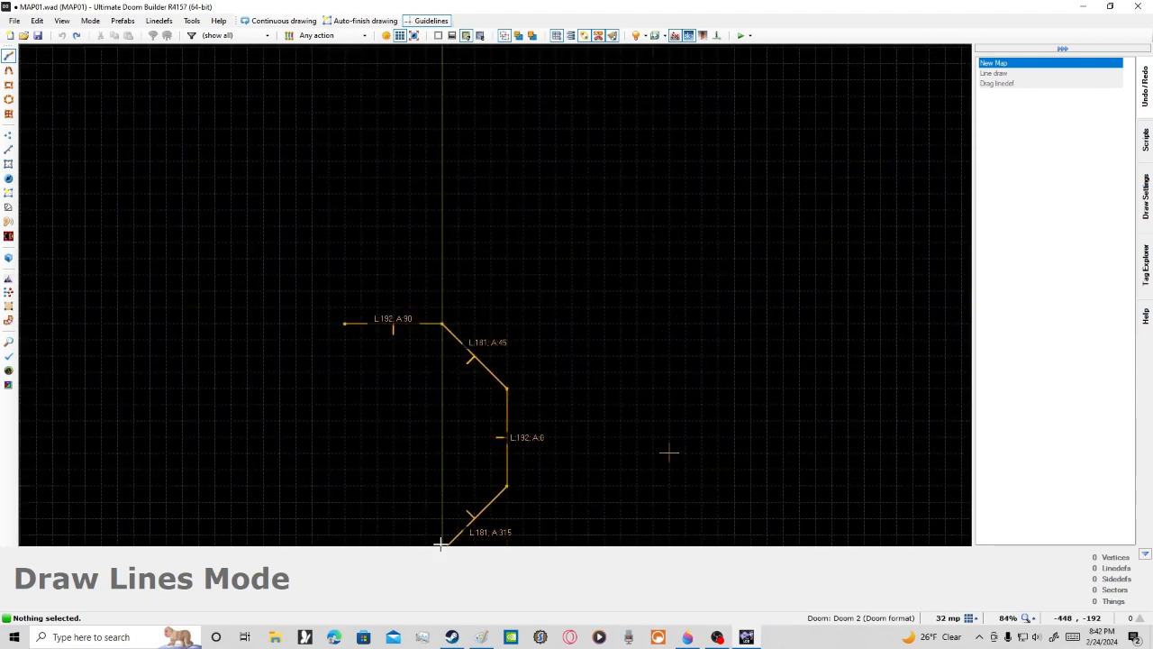
pyautogui.click(344, 546)
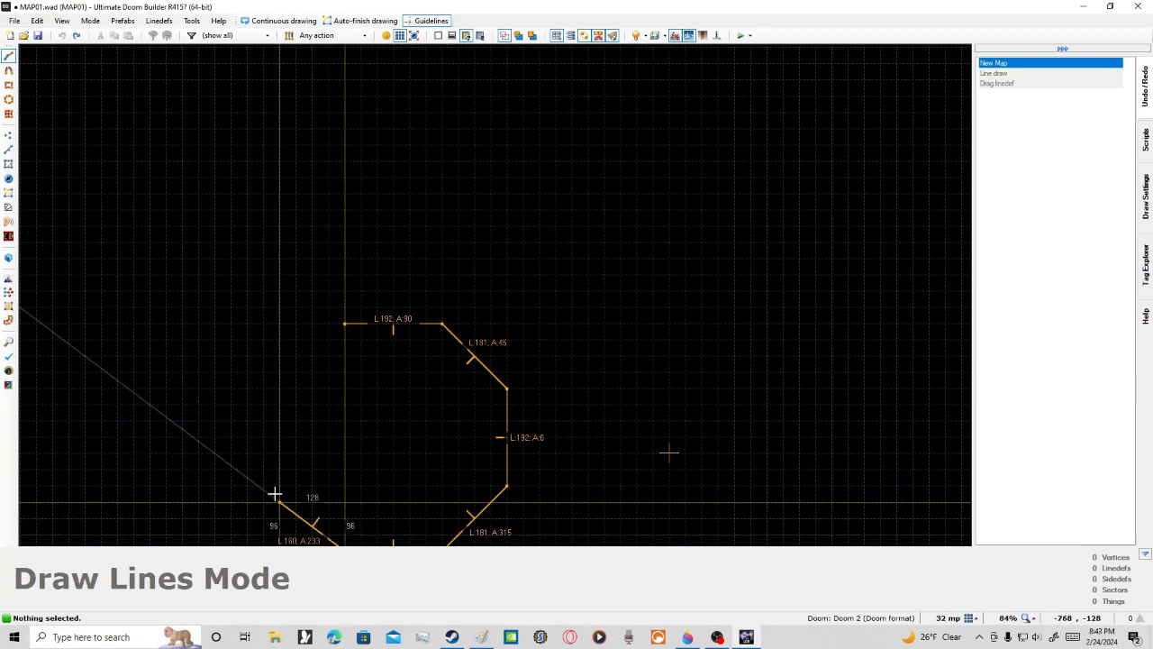
pyautogui.click(277, 487)
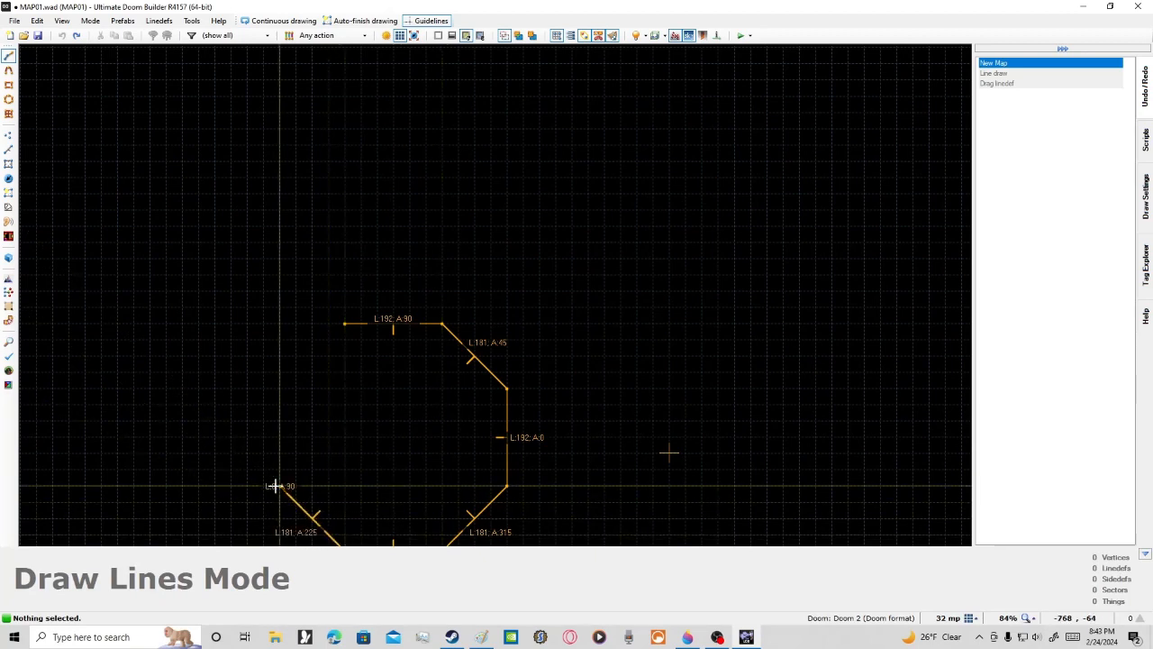
pyautogui.click(278, 389)
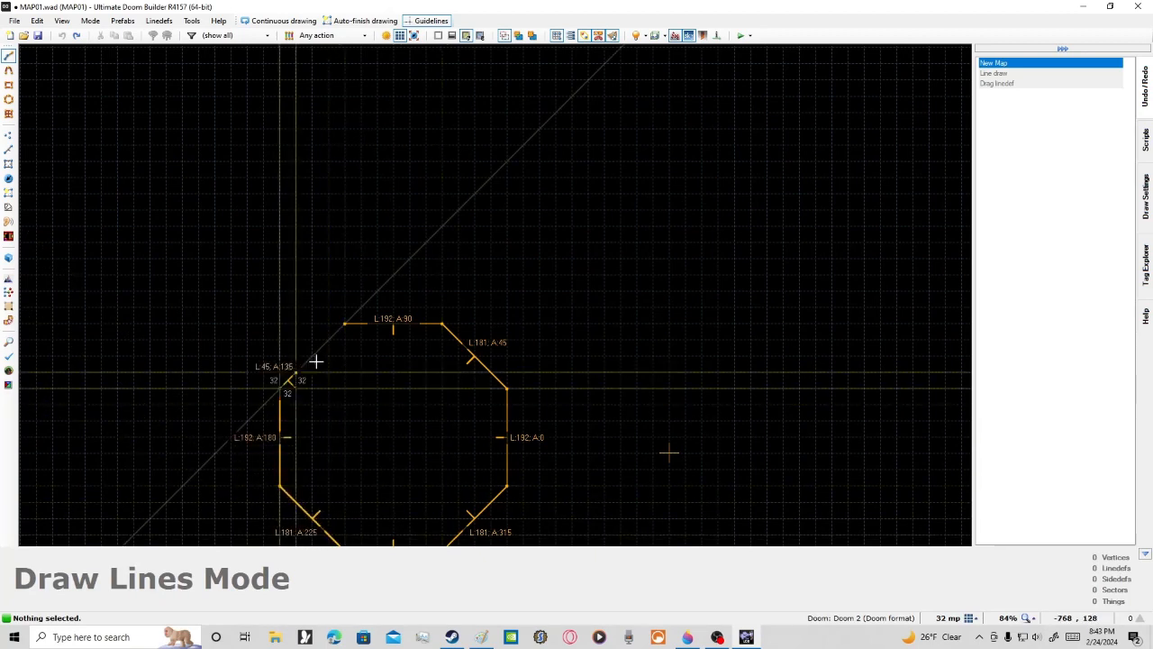
pyautogui.click(344, 323)
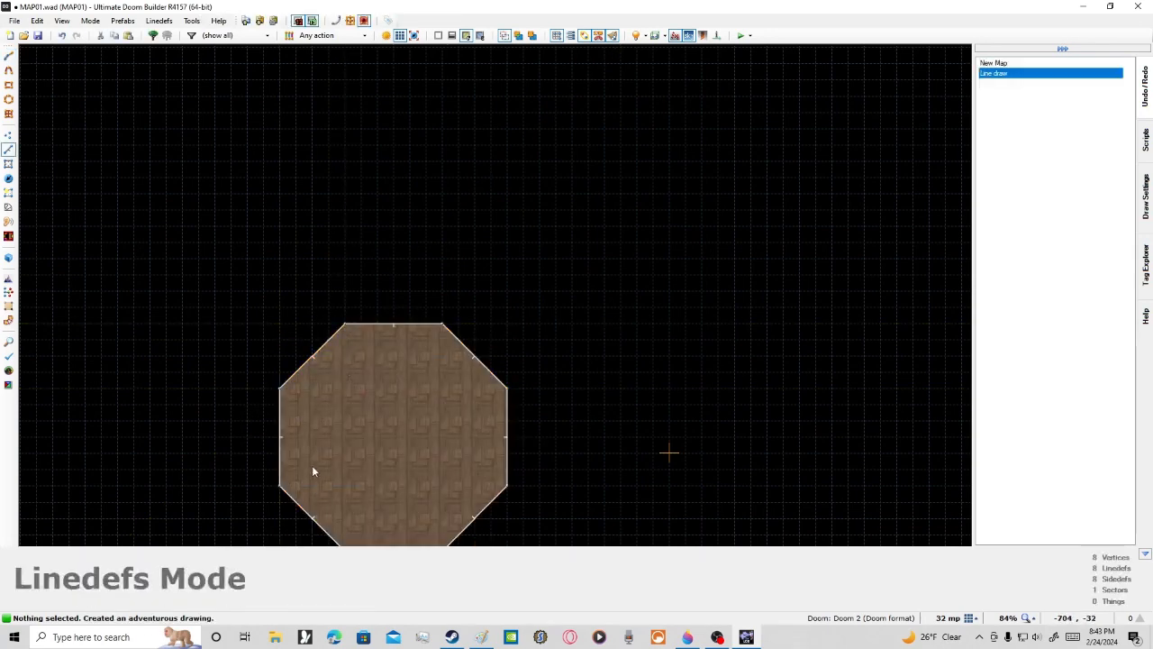
pyautogui.press('Left')
pyautogui.press('Down')
pyautogui.press('Right')
pyautogui.press('Down')
pyautogui.press('Down')
pyautogui.press('Left')
pyautogui.press('Right')
pyautogui.press('Up')
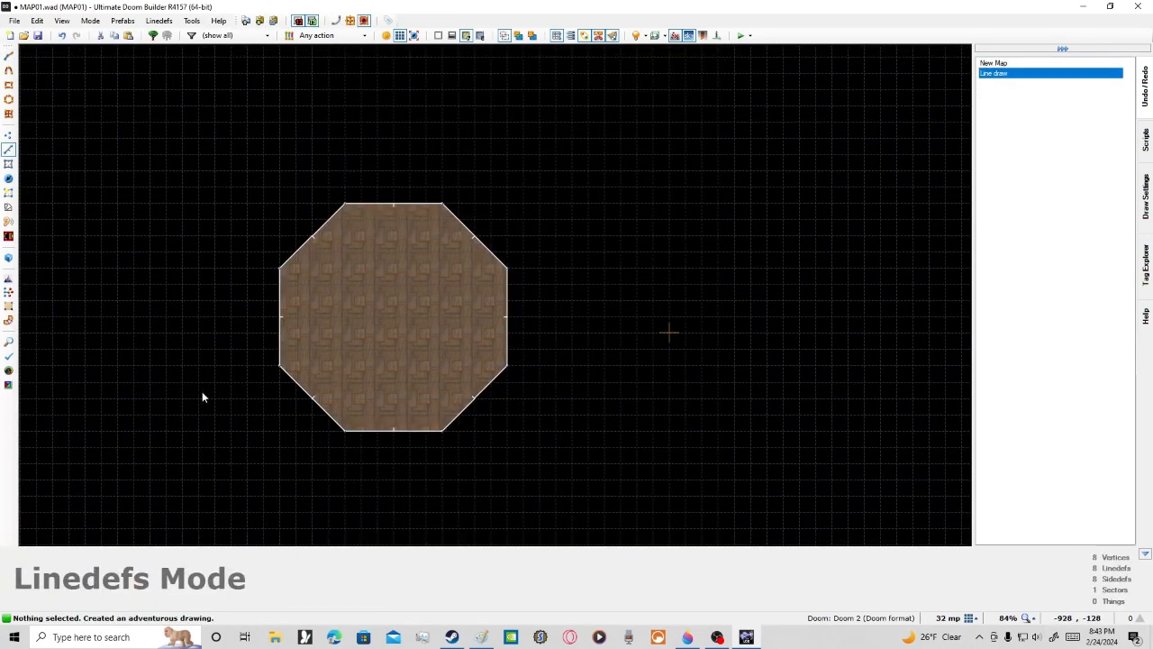
pyautogui.moveTo(273, 363); pyautogui.dragTo(278, 362, button='middle')
pyautogui.moveTo(339, 342); pyautogui.dragTo(323, 344, button='middle')
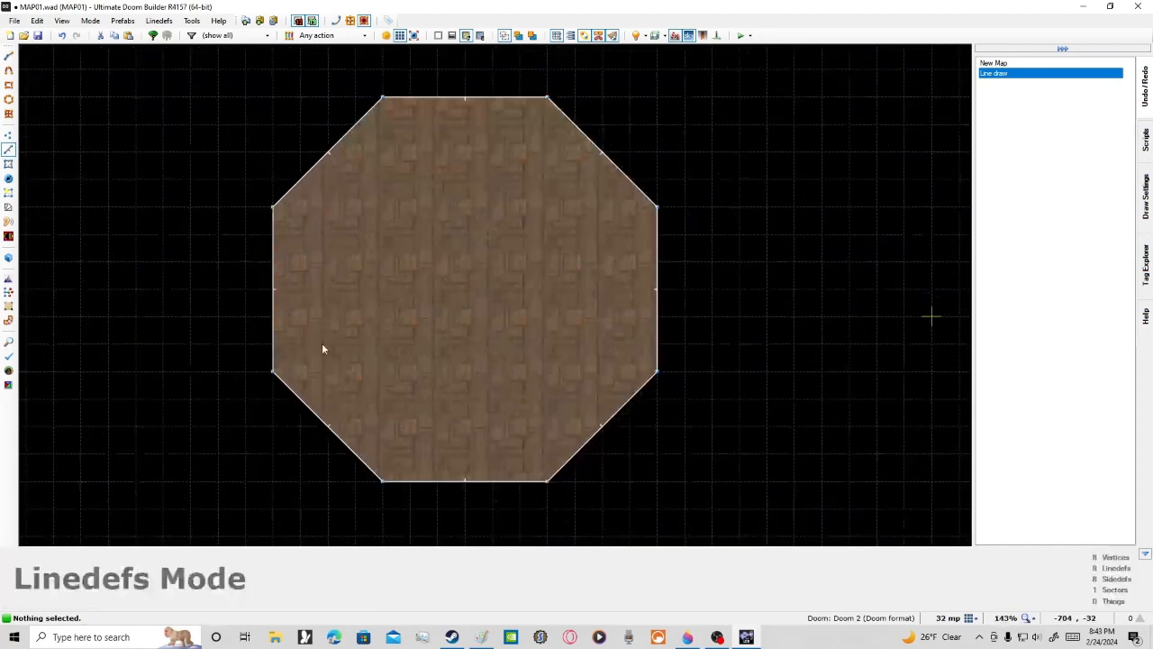
pyautogui.scroll(-1, 474, 301)
pyautogui.press('Up')
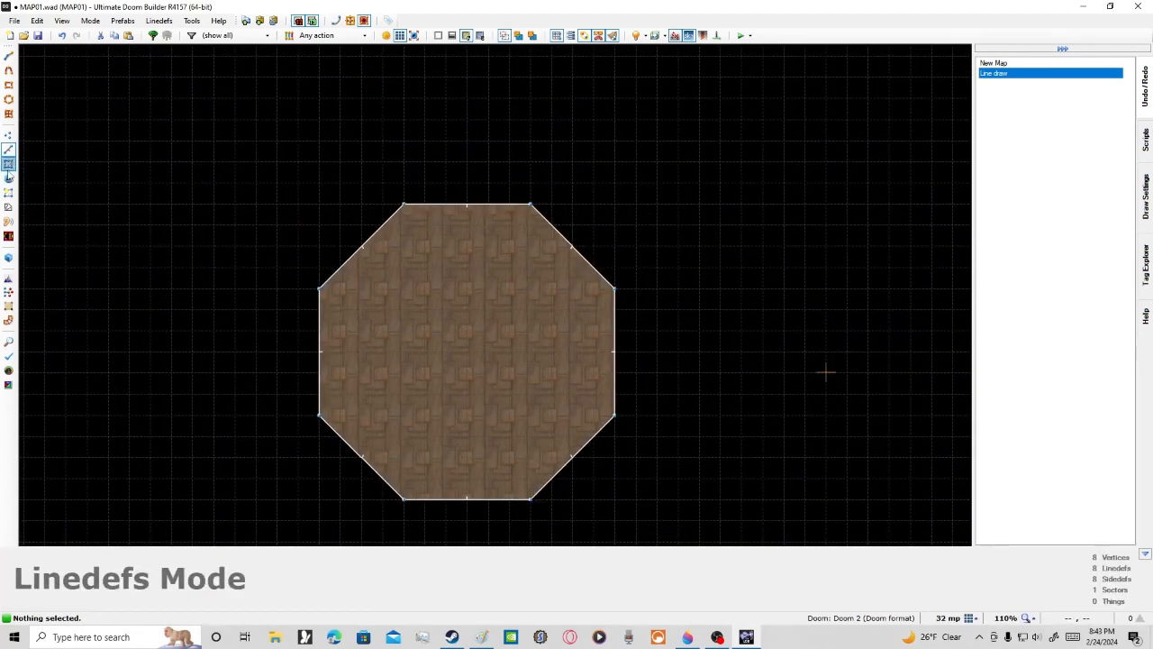
# Step: In Things Mode, insert a Player 1 start inside the octagon at -544, 64 and move it to -544, -128
pyautogui.click(8, 164)
pyautogui.click(8, 178)
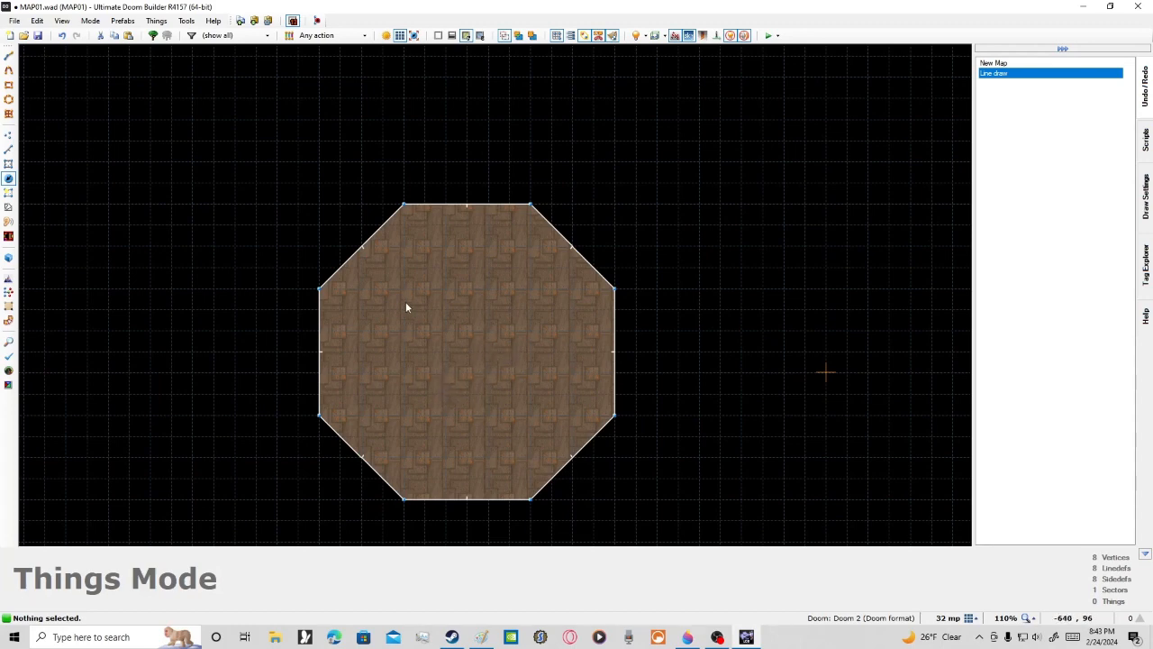
pyautogui.scroll(4, 455, 340)
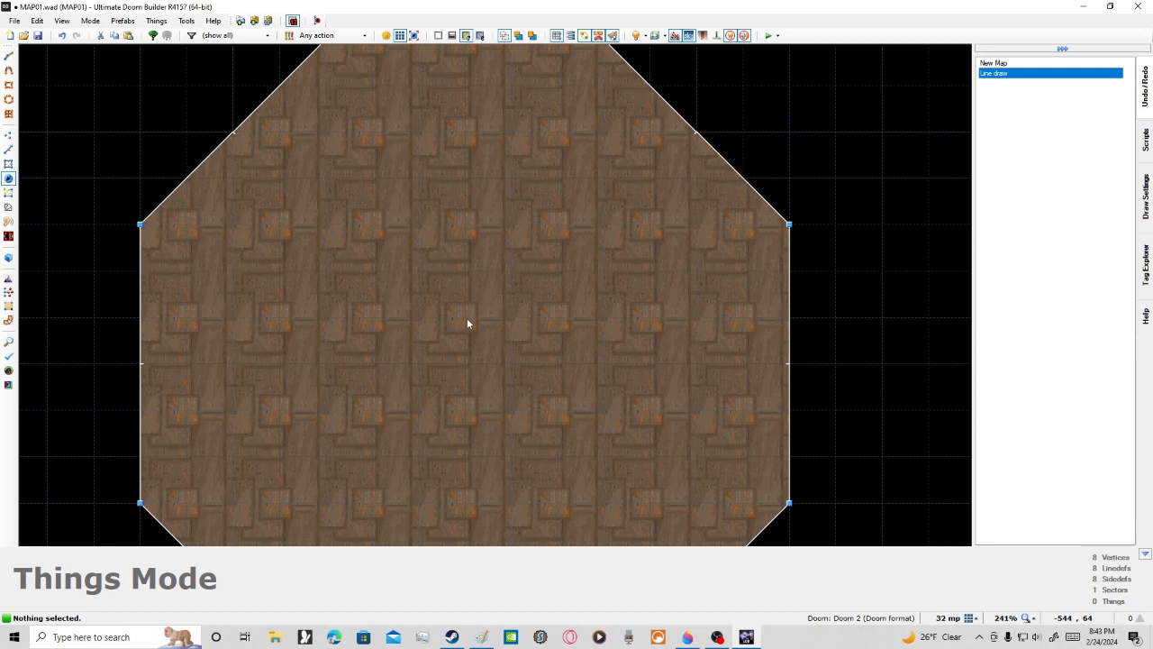
pyautogui.press('Insert')
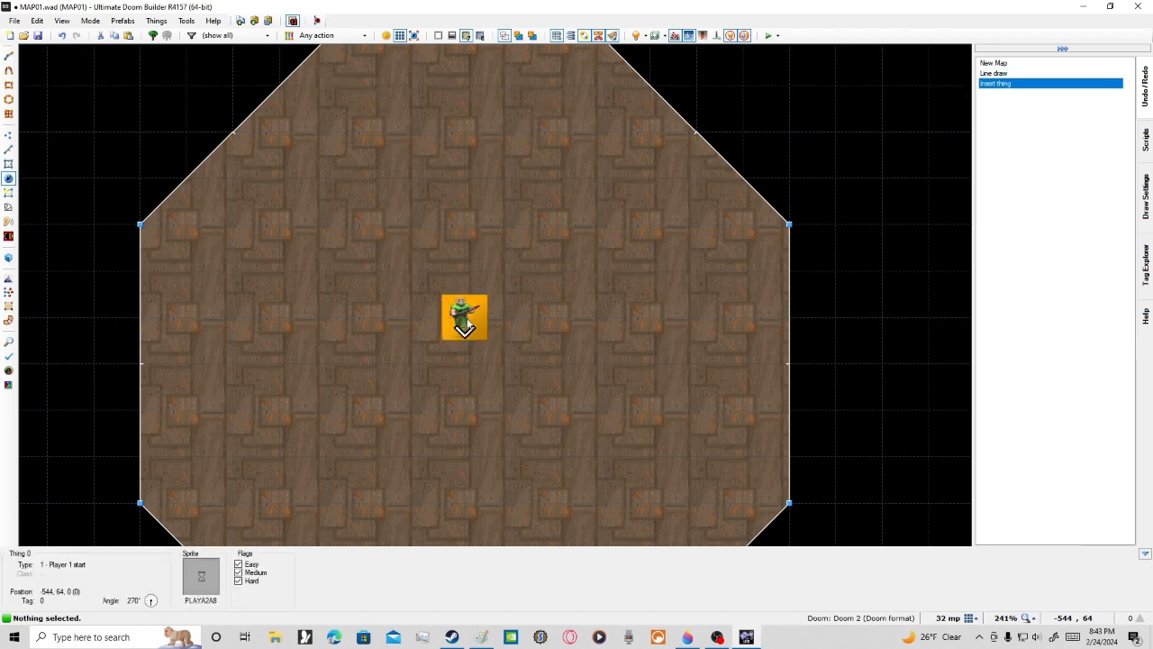
pyautogui.moveTo(467, 319); pyautogui.dragTo(458, 451, button='right')
pyautogui.scroll(-2, 465, 384)
# Step: Set the Player 1 start's angle to 90 degrees so that it faces up
pyautogui.rightClick(457, 450)
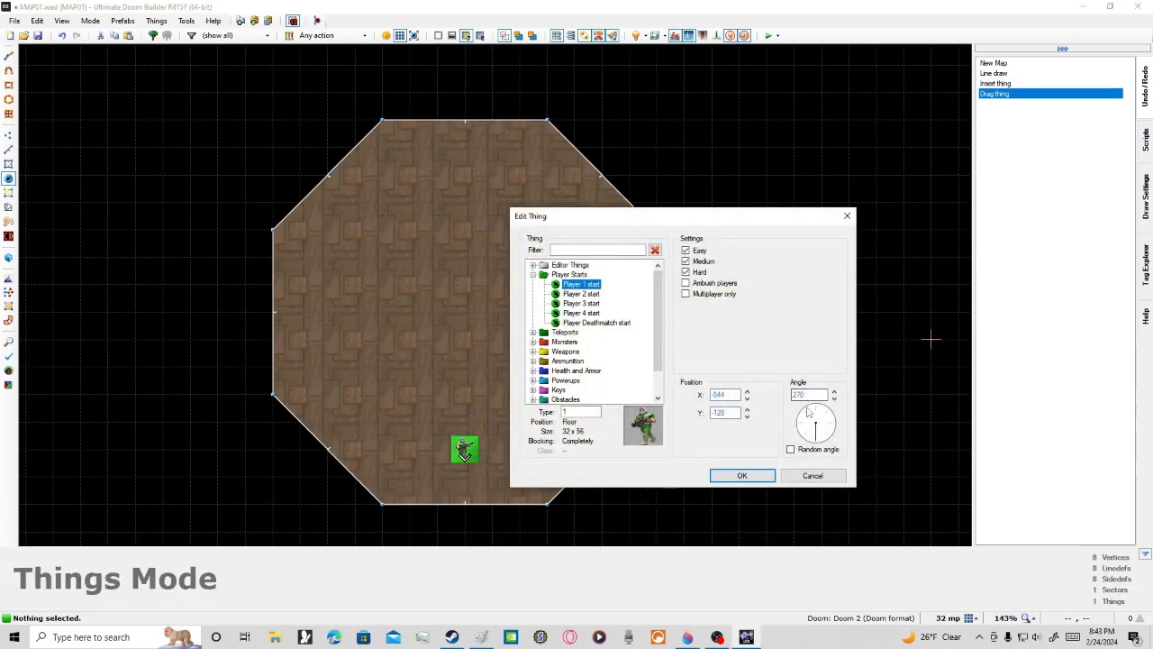
pyautogui.click(814, 408)
pyautogui.click(742, 475)
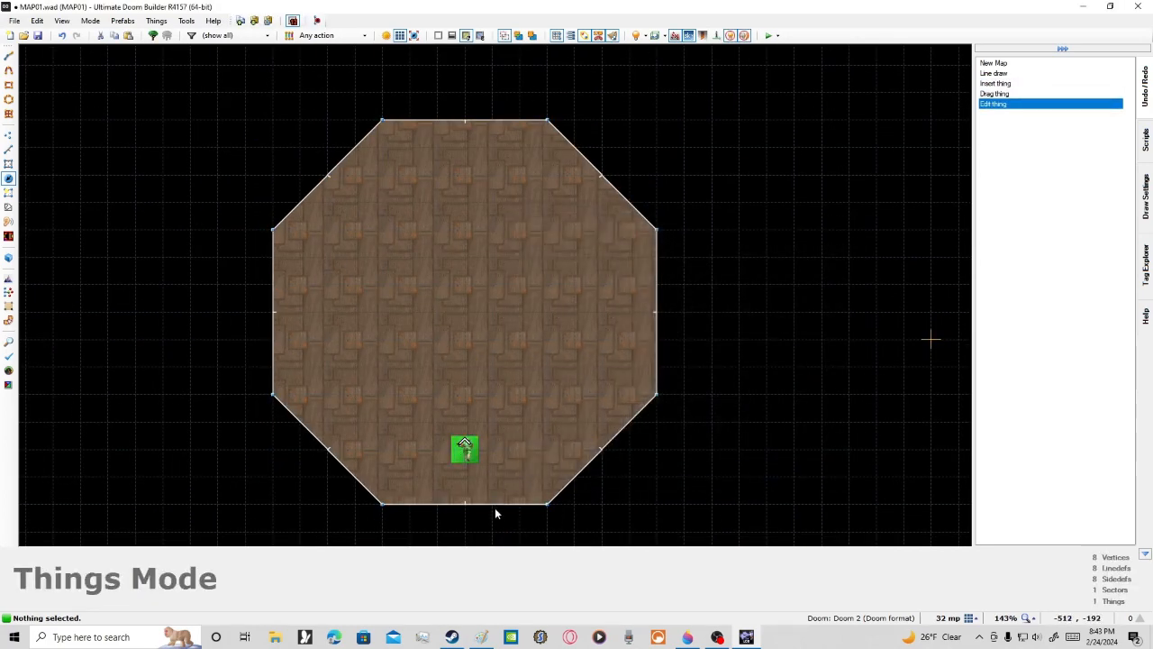
# Step: View the octagonal room in Visual Mode and edit the Player 1 start's difficulty and Multiplayer only flags there
pyautogui.press('w')
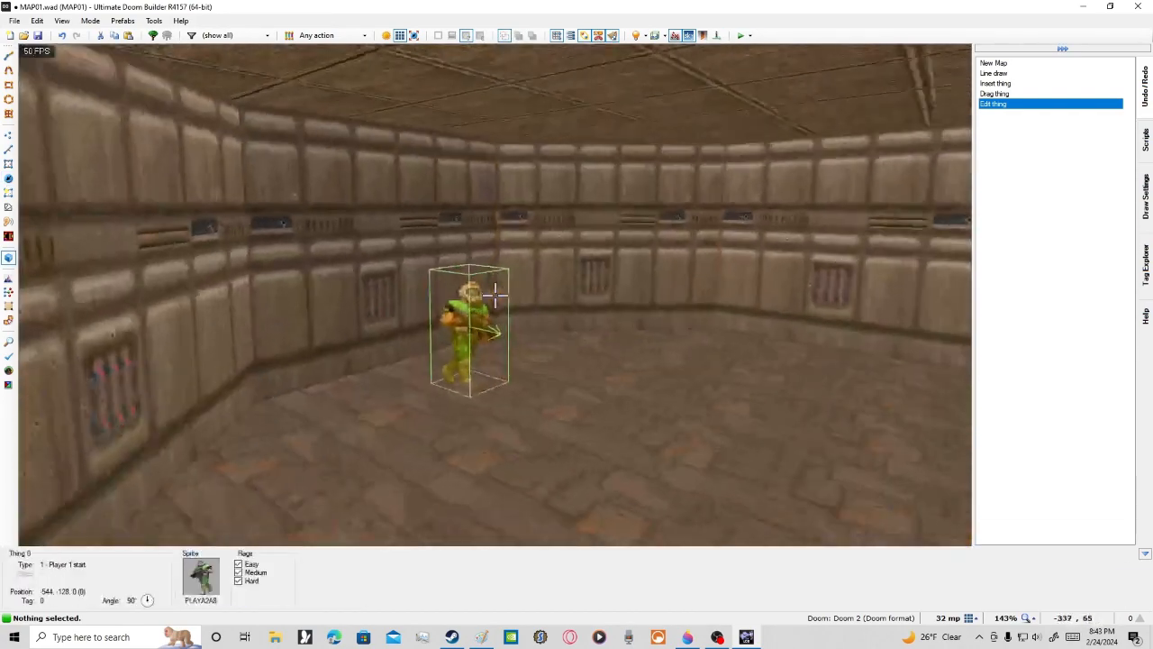
pyautogui.press('f')
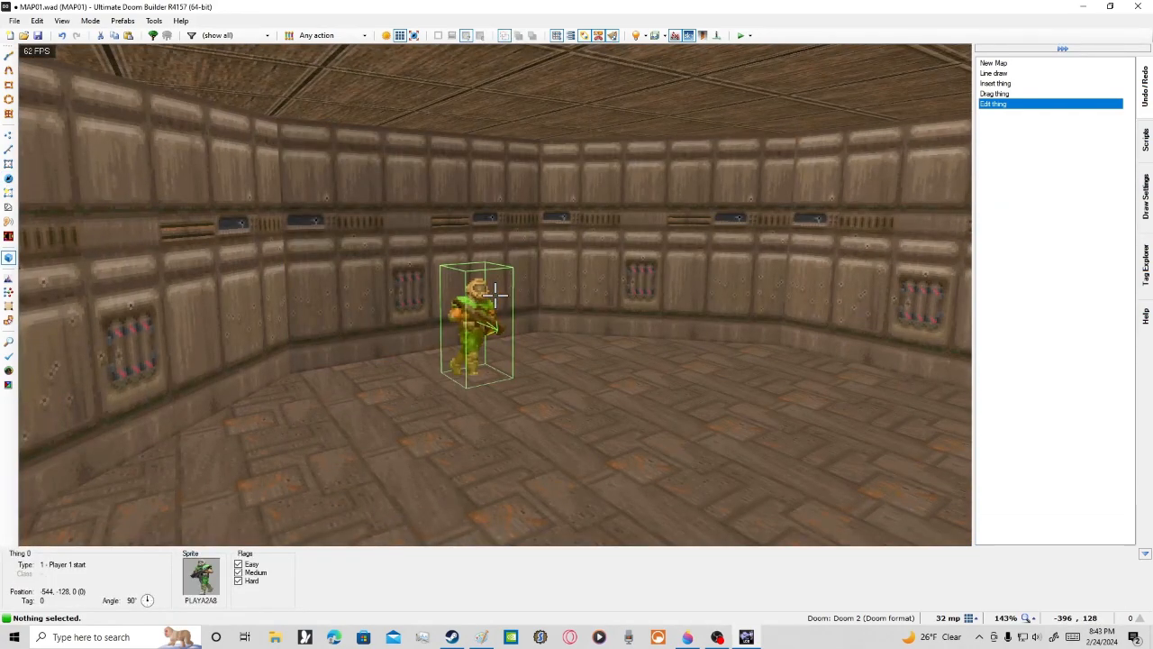
pyautogui.press('e')
pyautogui.press('d')
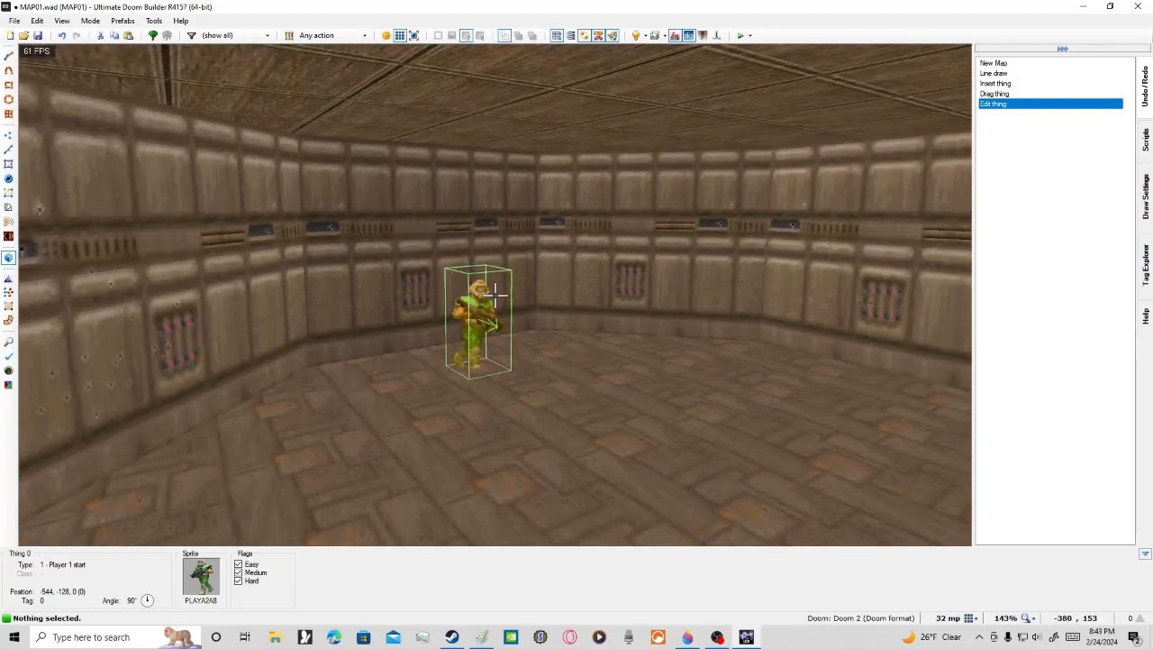
pyautogui.rightClick(493, 293)
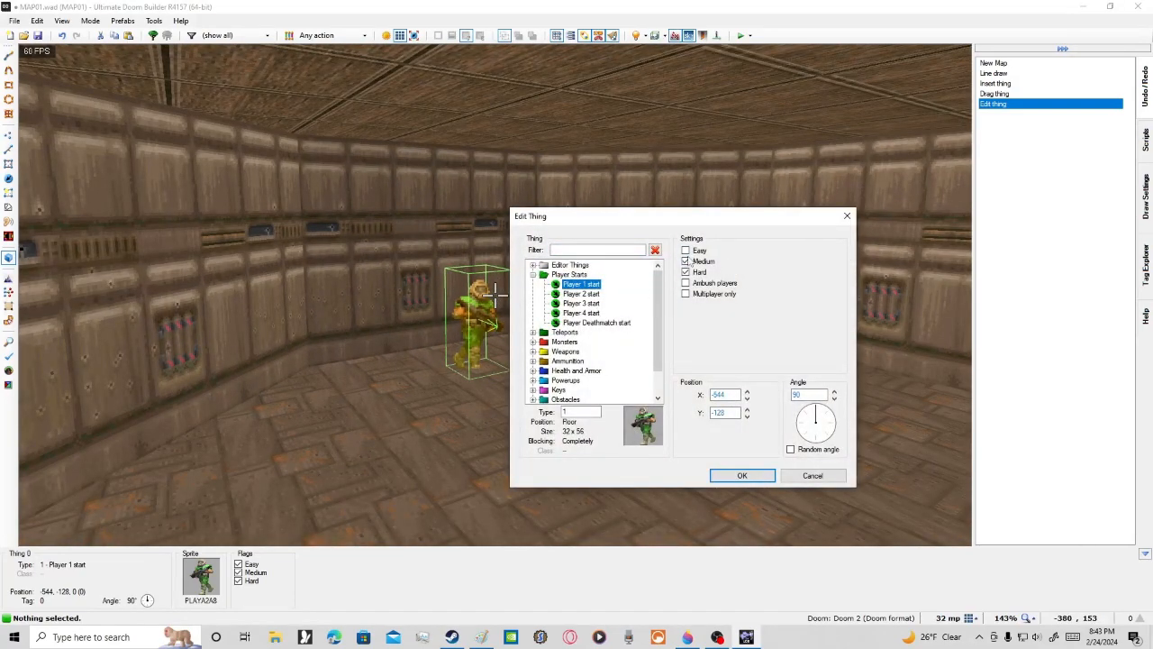
pyautogui.click(686, 261)
pyautogui.click(686, 272)
pyautogui.click(685, 250)
pyautogui.click(685, 293)
pyautogui.click(742, 476)
# Step: Leave Visual Mode and delete the Player 1 start from the octagonal sector
pyautogui.press('q')
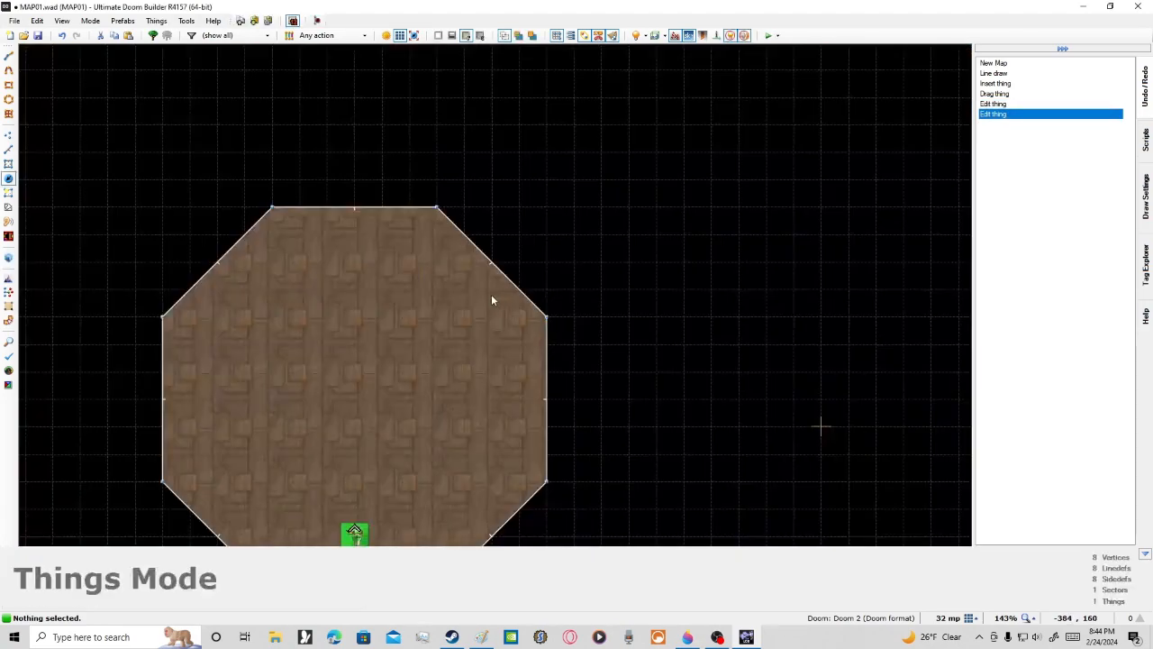
pyautogui.press('Delete')
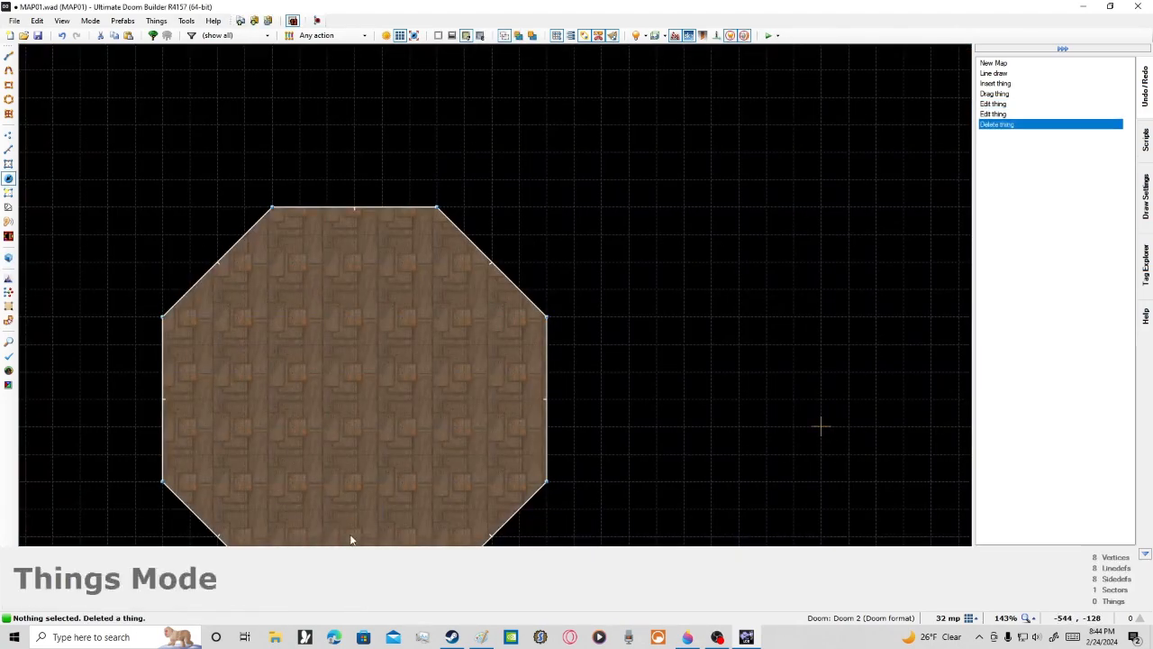
# Step: Try drawing a horizontal dividing line across the octagon from -768, 32 to its opposite side, and discard it
pyautogui.click(8, 149)
pyautogui.scroll(1, 201, 294)
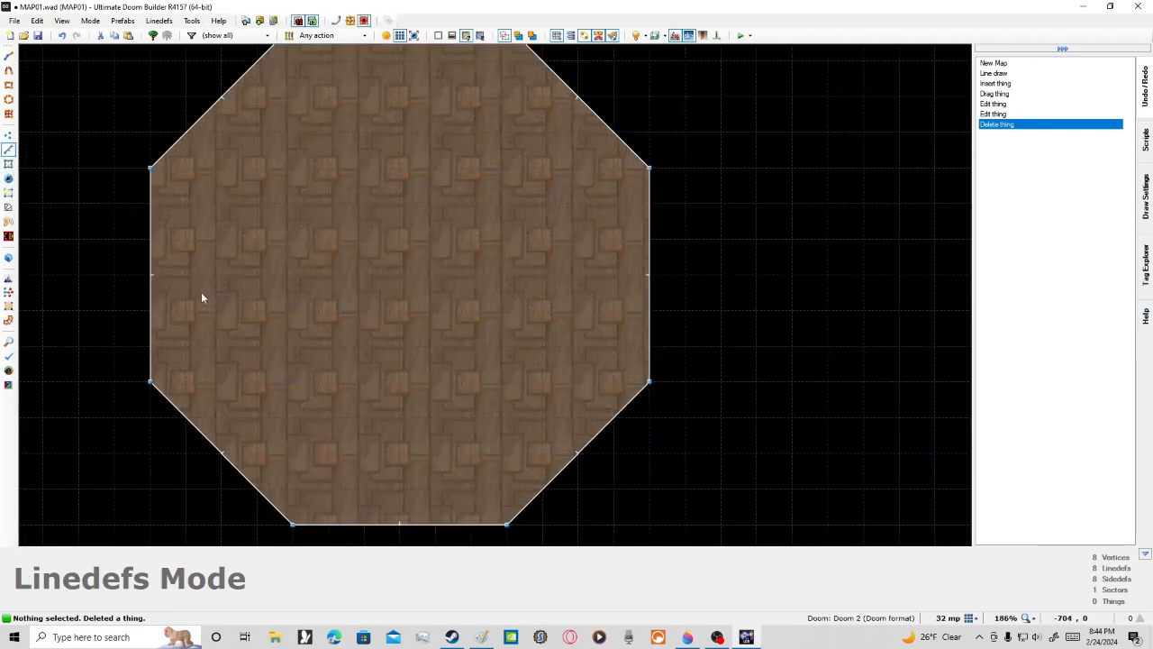
pyautogui.scroll(3, 158, 274)
pyautogui.press('space')
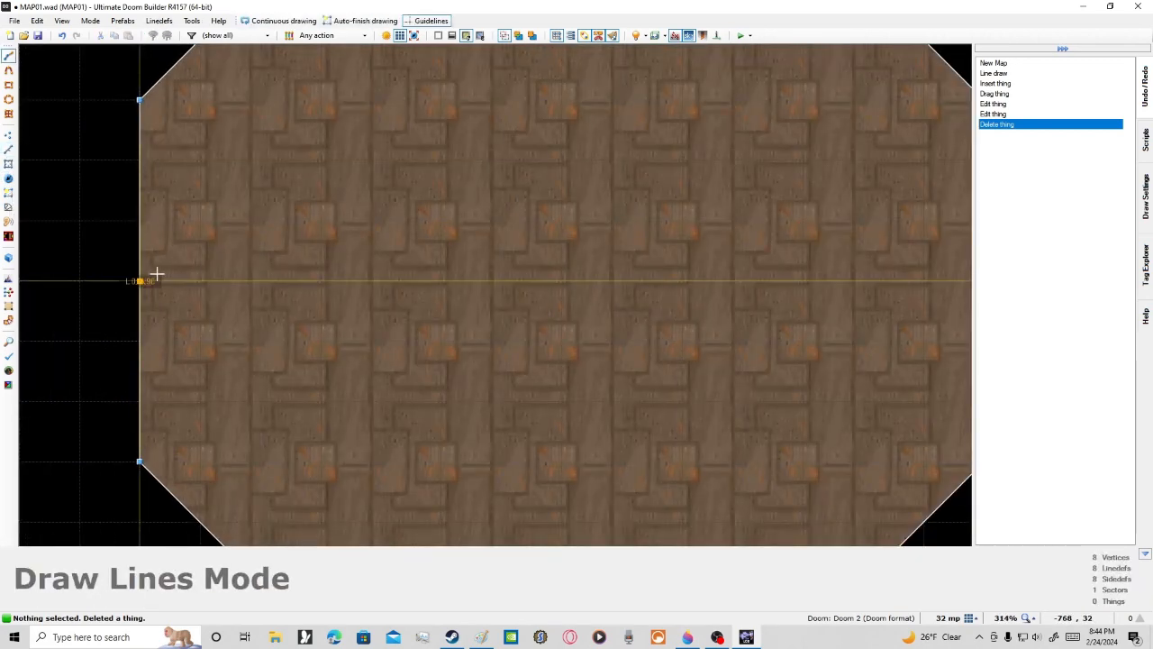
pyautogui.scroll(-2, 342, 290)
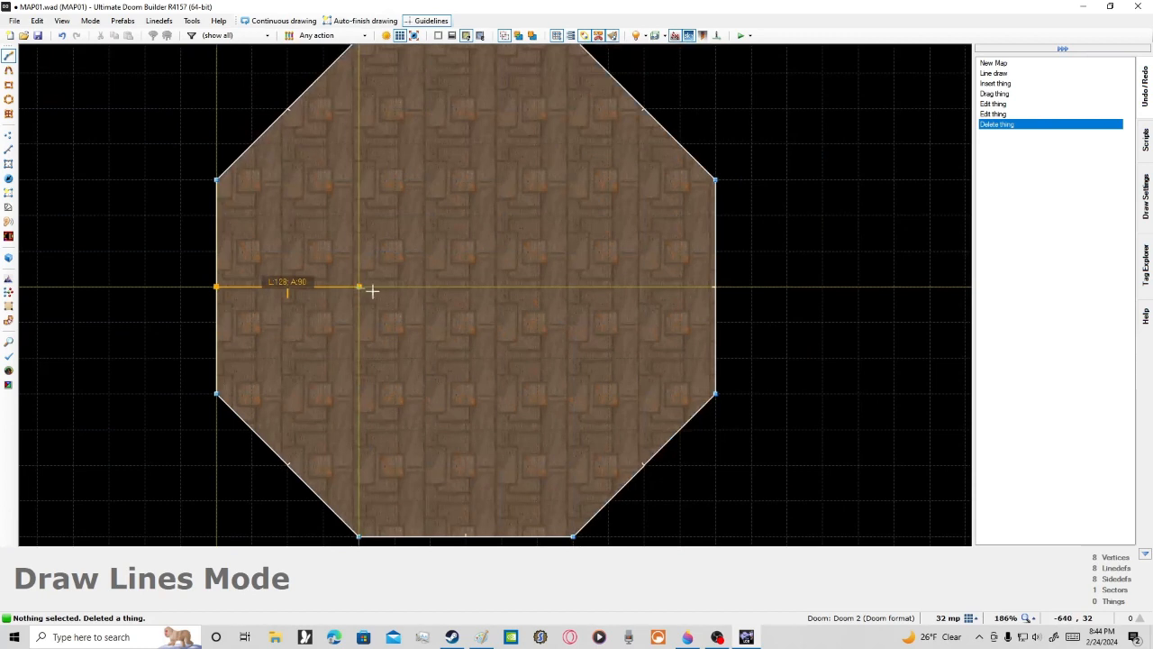
pyautogui.click(710, 287)
pyautogui.click(8, 149)
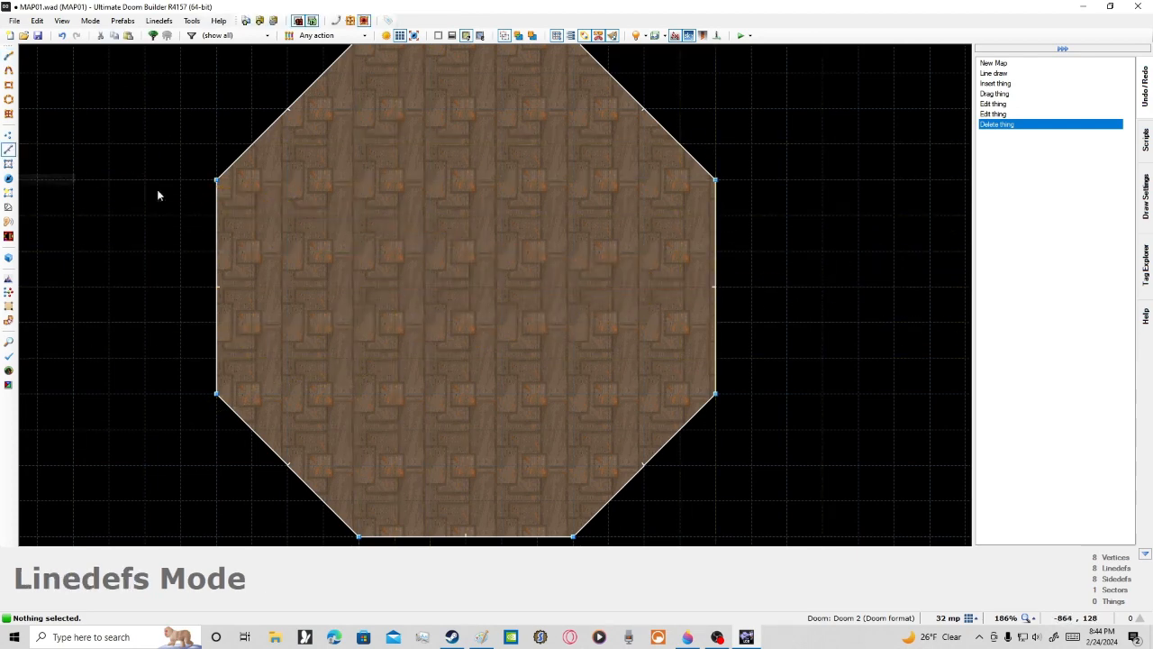
# Step: Delete the octagonal sector in Sectors Mode
pyautogui.scroll(-2, 157, 191)
pyautogui.press('s')
pyautogui.press('Delete')
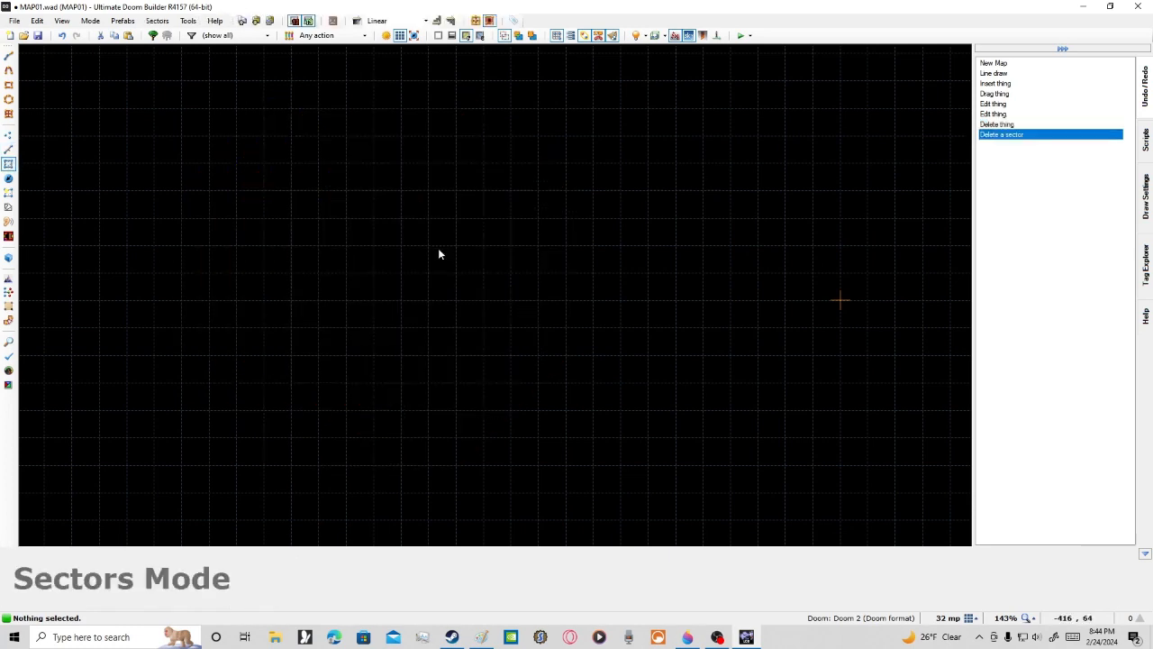
# Step: Starting from Vertices Mode, draw two adjoining 64 by 192 unit rectangular sectors from -640, 64 that share a vertical middle line
pyautogui.press('v')
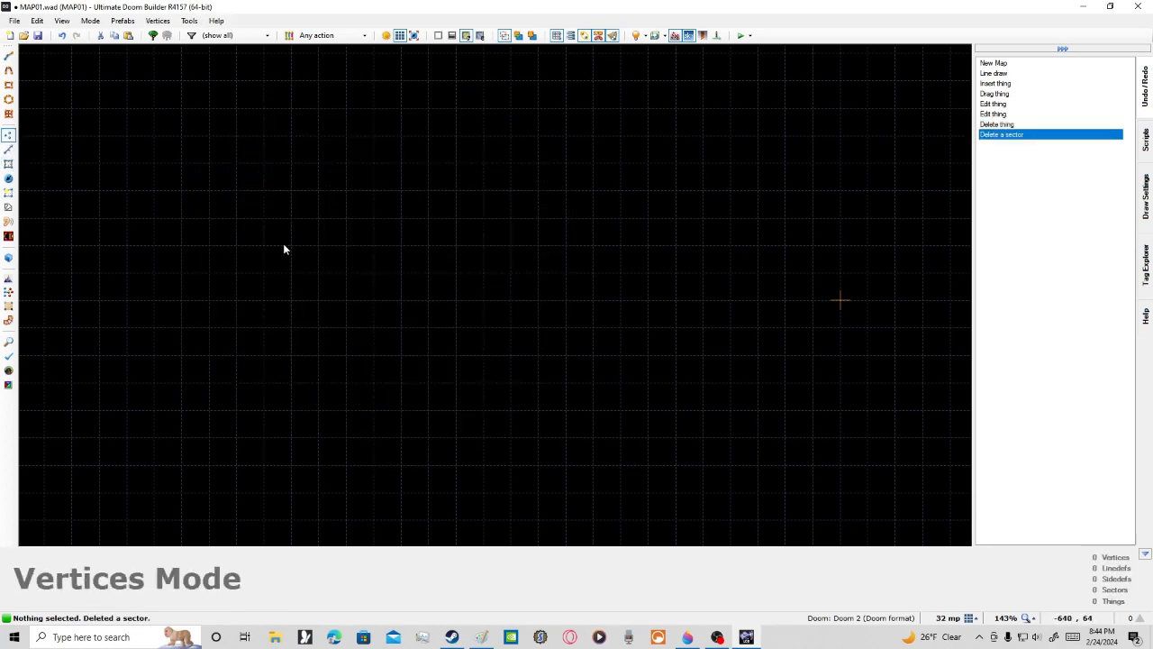
pyautogui.press('space')
pyautogui.click(291, 245)
pyautogui.click(291, 410)
pyautogui.click(345, 410)
pyautogui.click(346, 328)
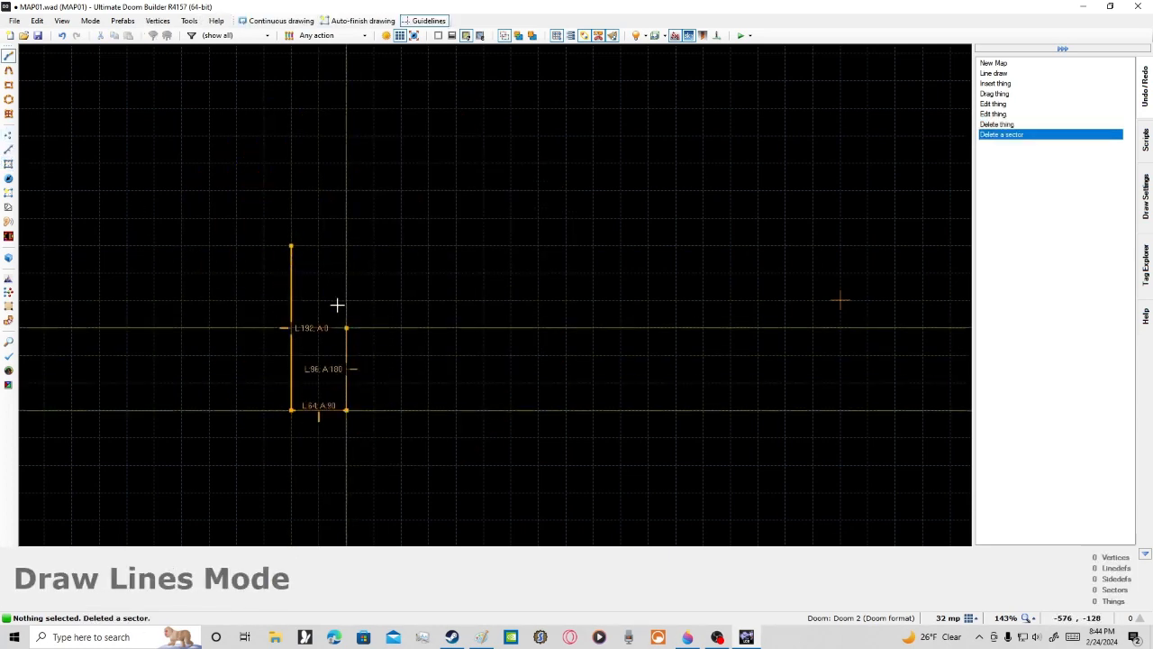
pyautogui.click(348, 244)
pyautogui.click(400, 245)
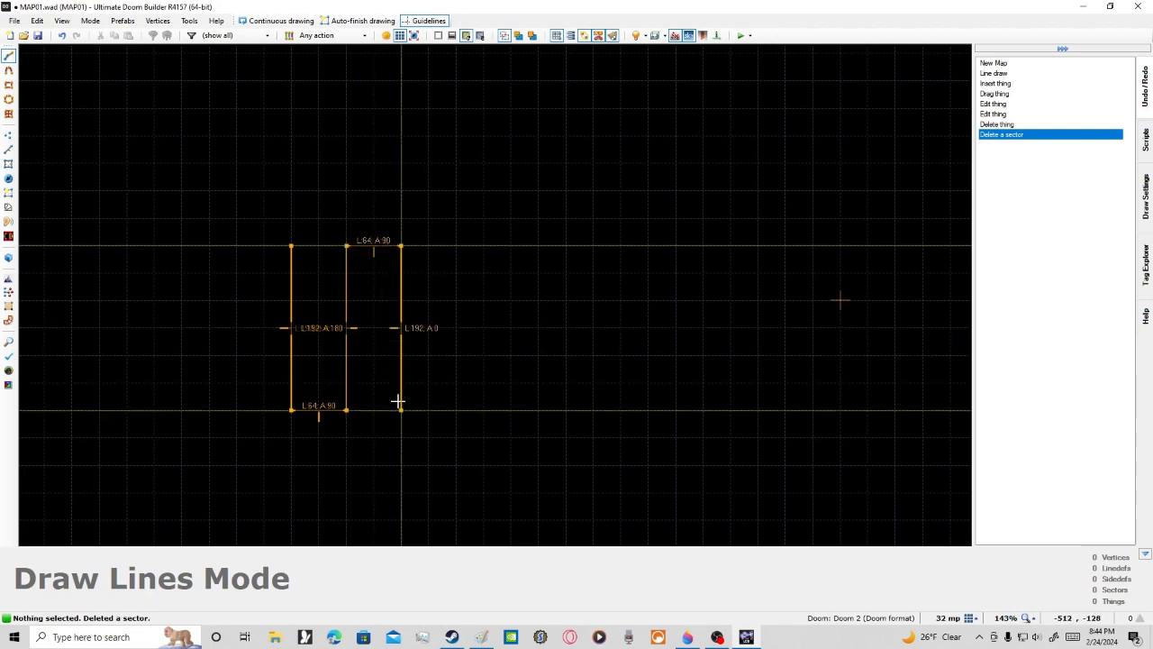
pyautogui.click(401, 410)
pyautogui.click(346, 410)
pyautogui.click(346, 245)
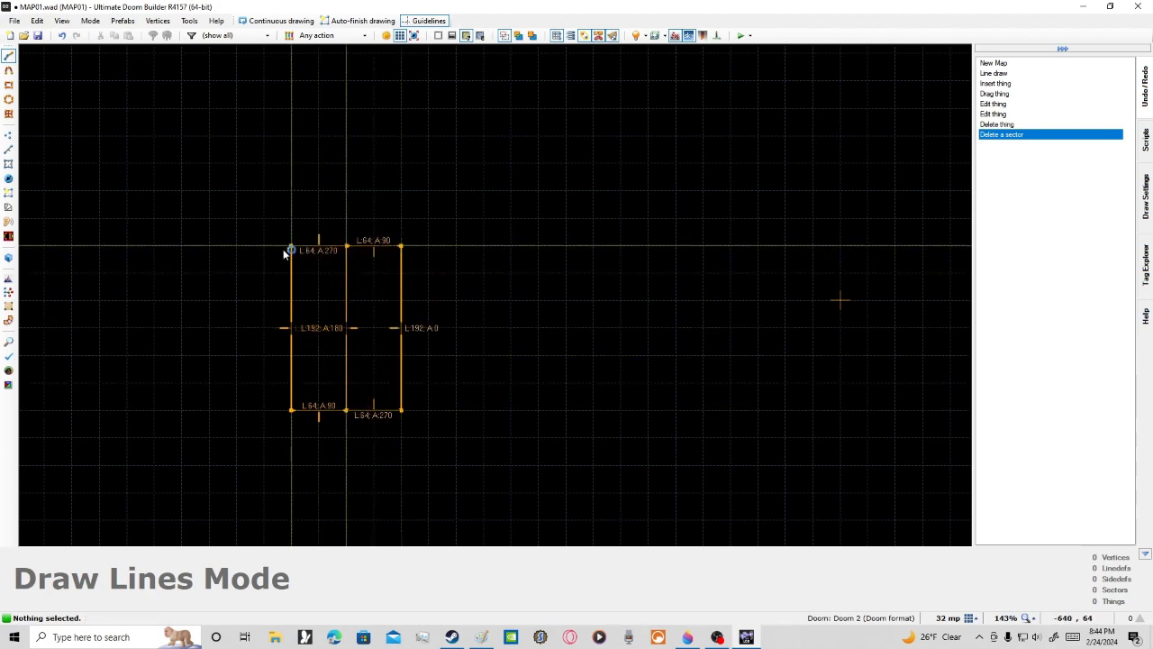
pyautogui.click(285, 252)
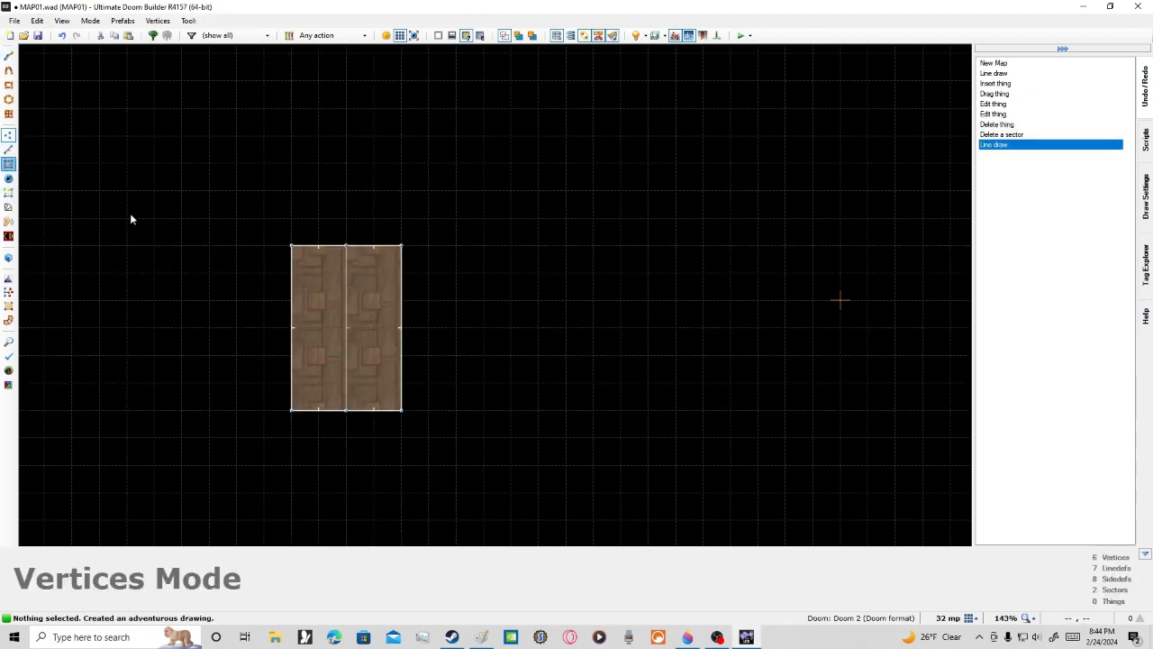
# Step: Select both rectangular sectors in Sectors Mode, join them into one sector, and switch to Linedefs Mode
pyautogui.press('s')
pyautogui.click(360, 320)
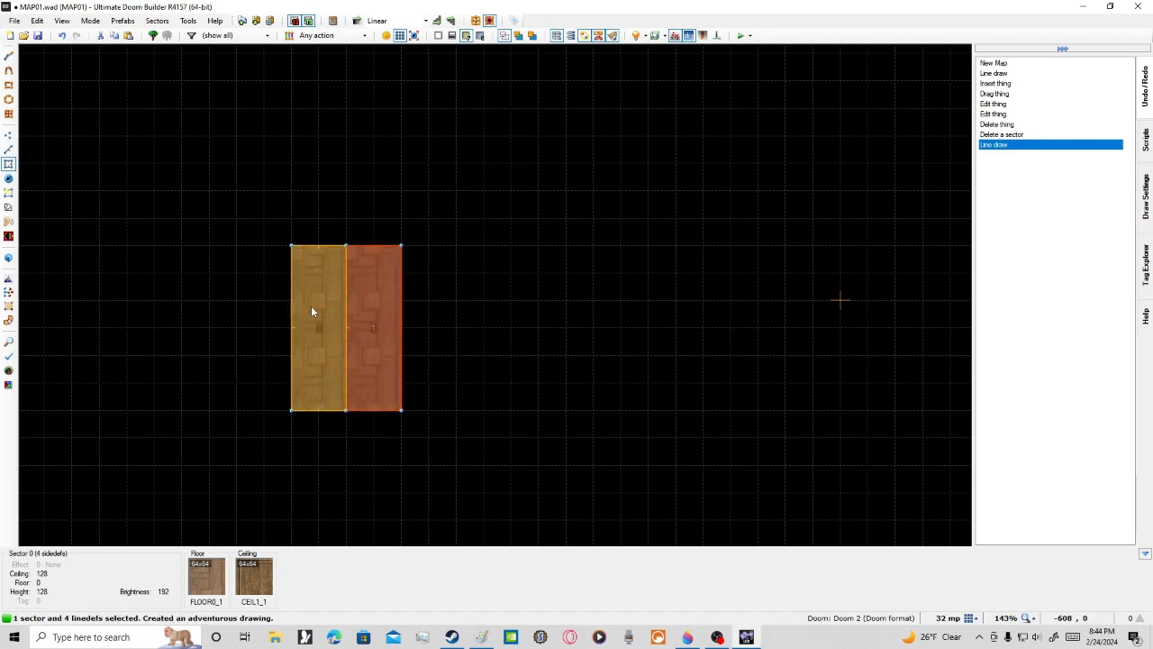
pyautogui.click(331, 328)
pyautogui.press('j')
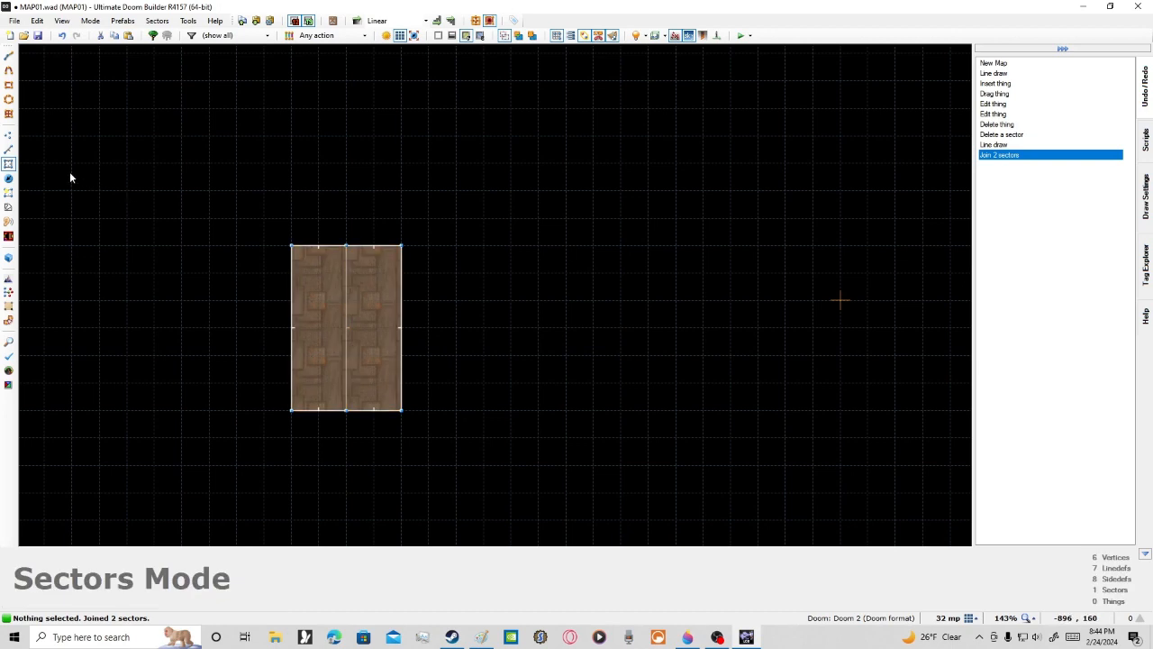
pyautogui.press('l')
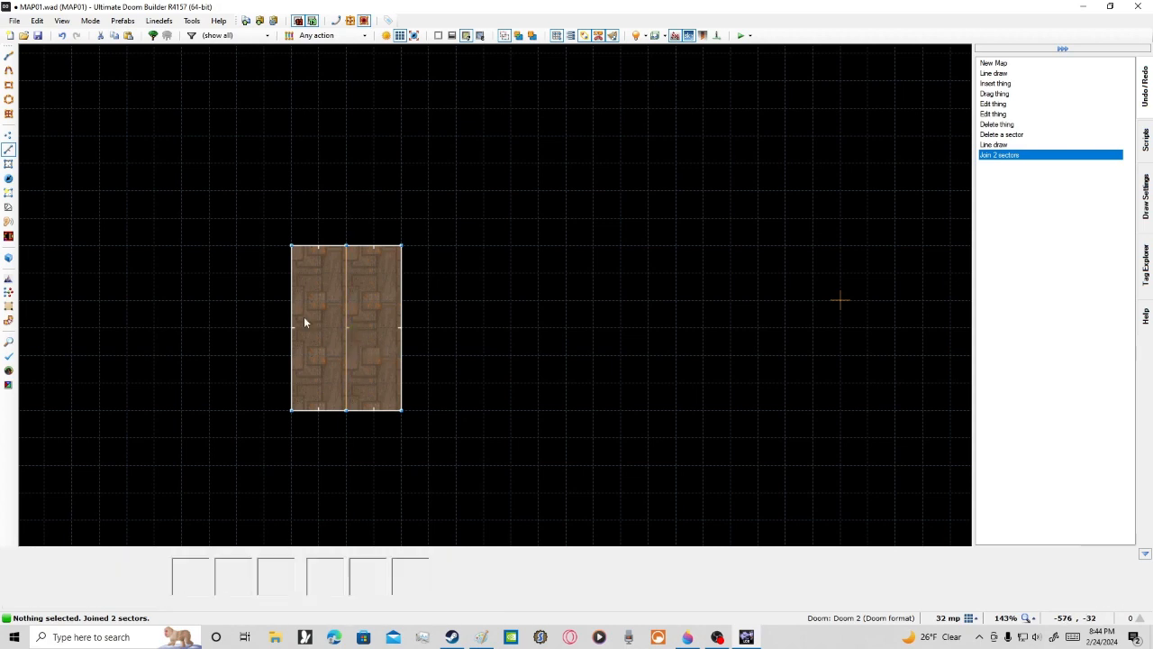
# Step: Turn the left rectangle into its own sector in Make Sectors Mode, undo it, and return to Sectors Mode
pyautogui.click(8, 194)
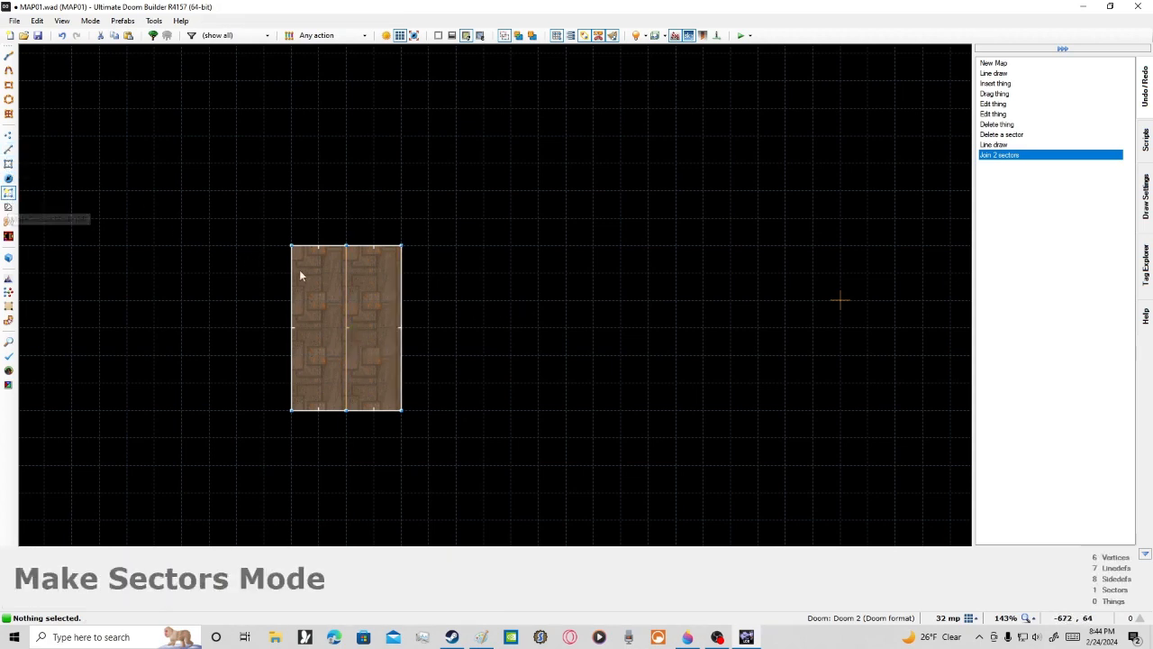
pyautogui.click(324, 322)
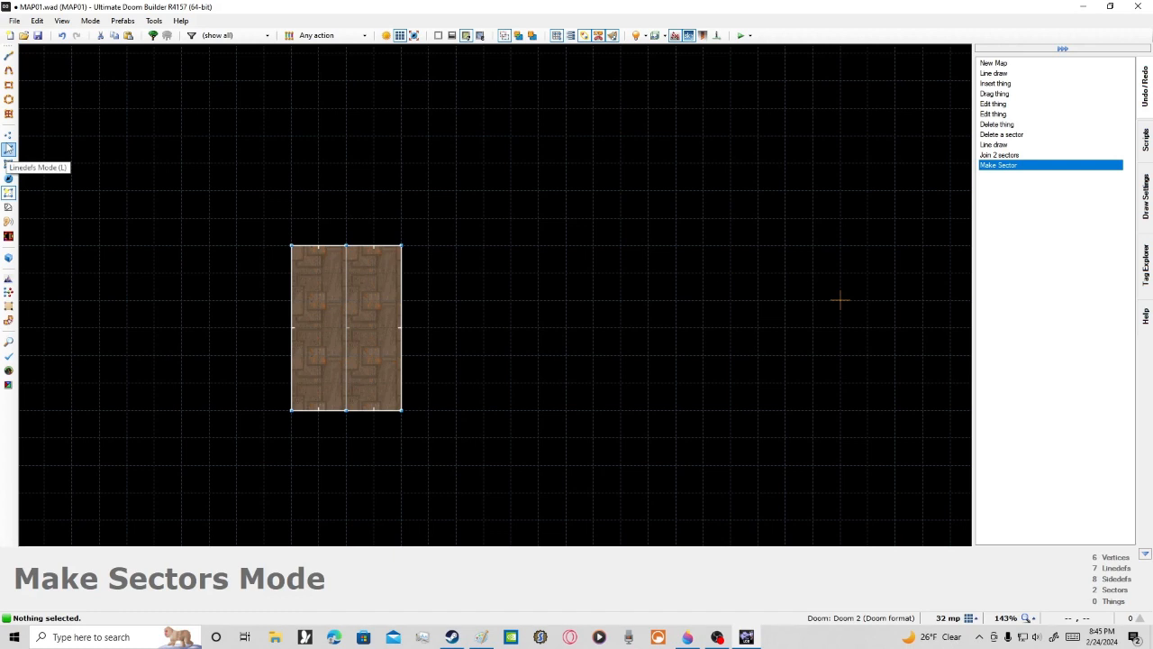
pyautogui.click(61, 36)
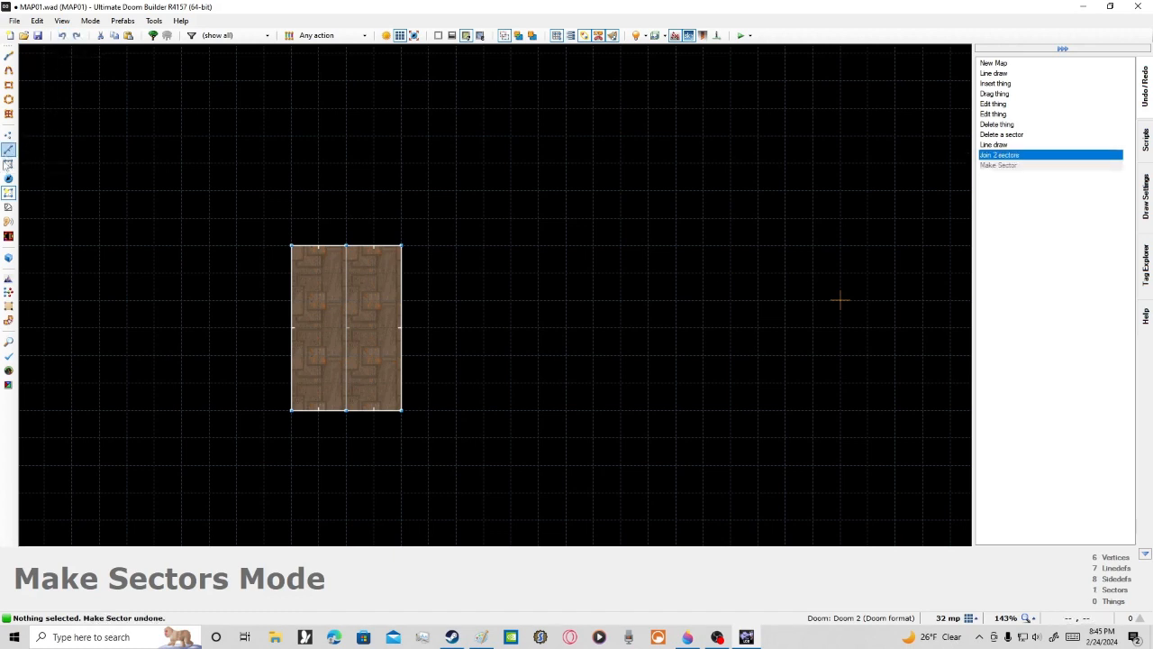
pyautogui.click(9, 164)
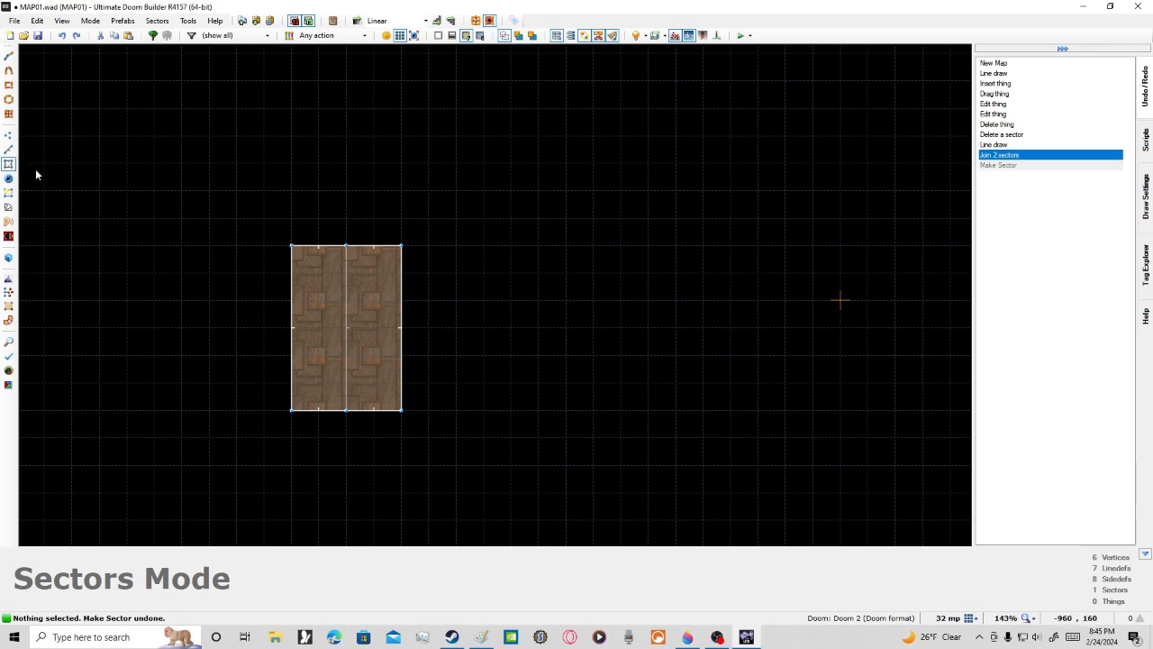
# Step: Make the left rectangle a separate sector again, select both rectangles in Sectors Mode, and join them
pyautogui.click(8, 192)
pyautogui.click(298, 315)
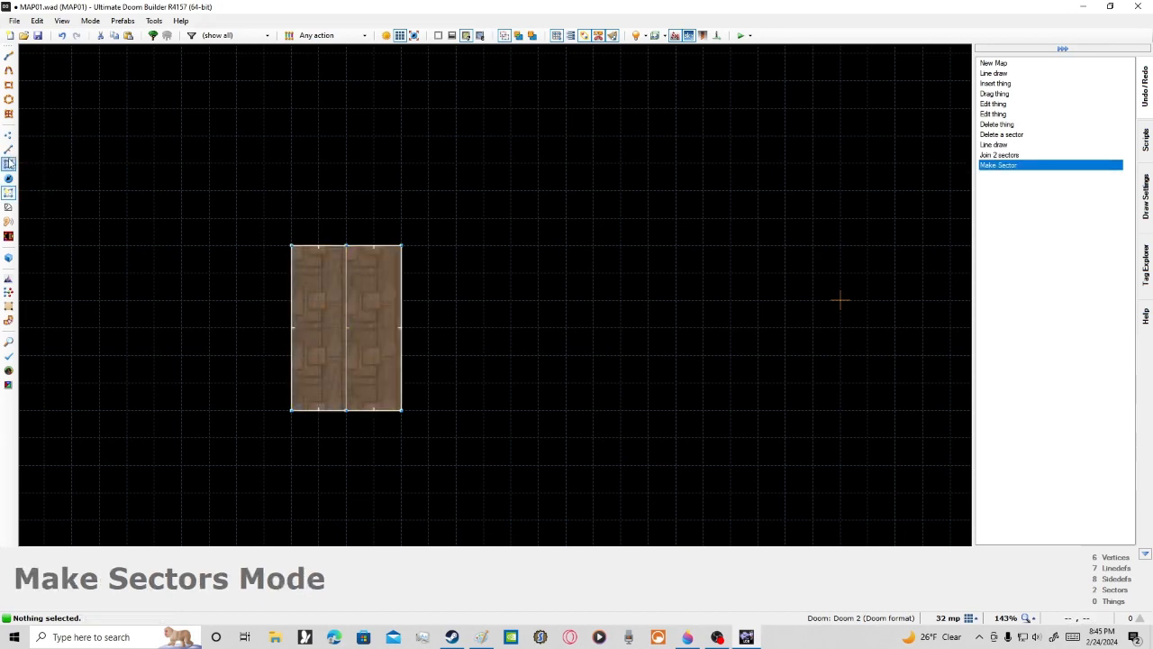
pyautogui.click(342, 351)
pyautogui.click(366, 348)
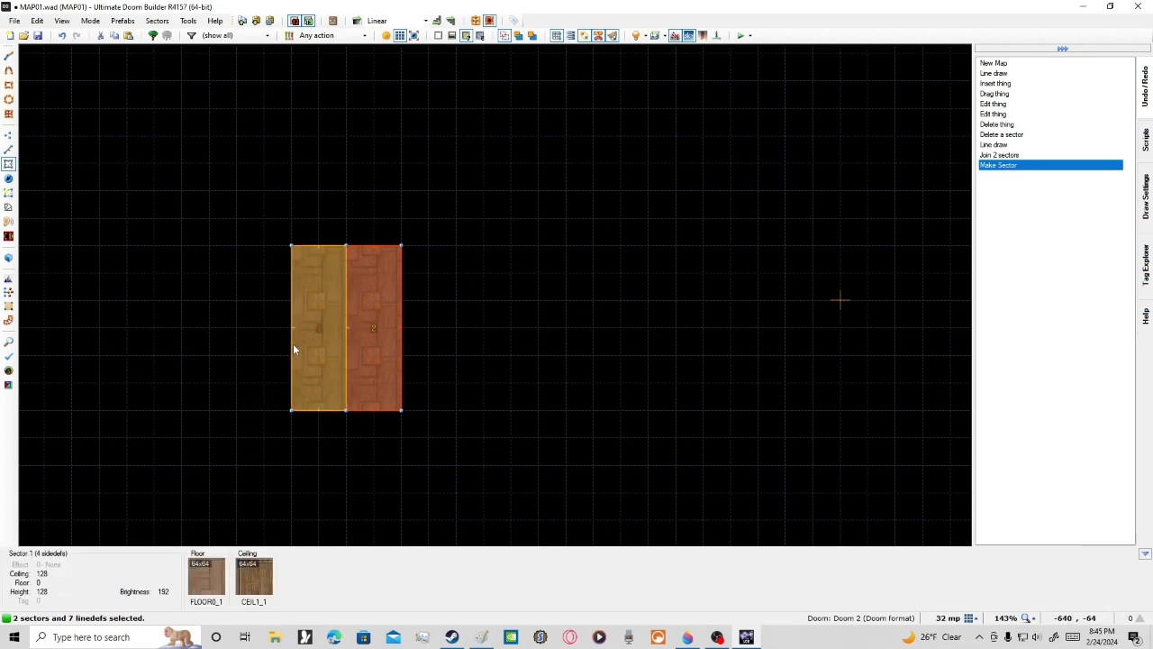
pyautogui.press('j')
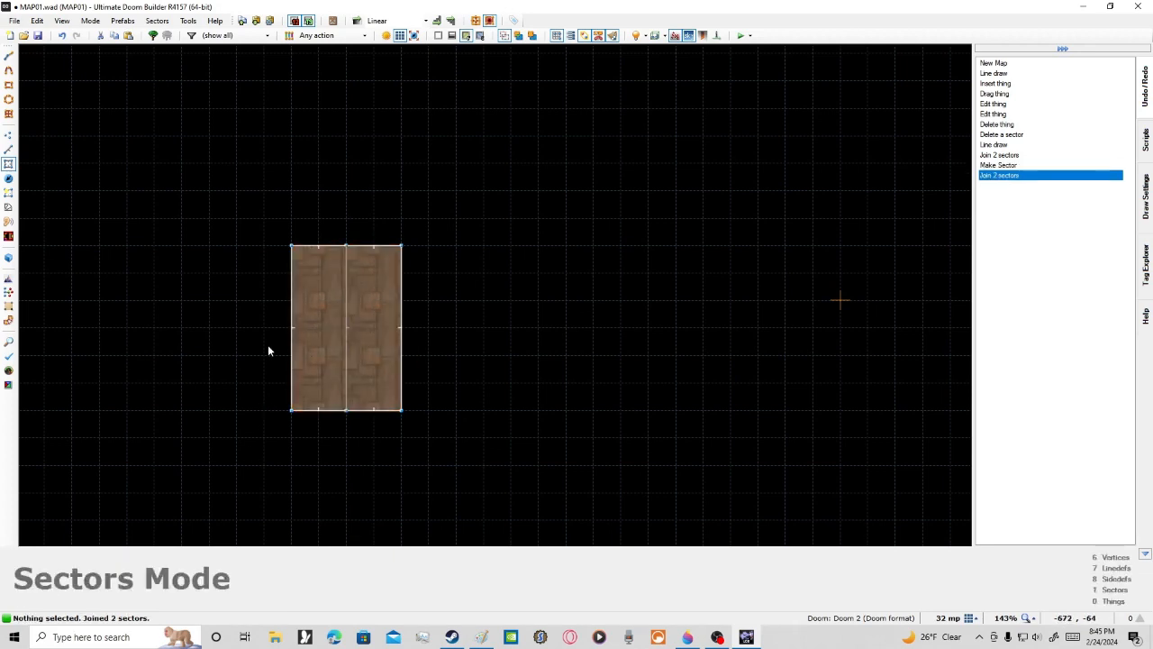
# Step: Separate the joined rectangles with Make Sectors Mode, select both in Sectors Mode, and merge them so the dividing line is removed
pyautogui.click(8, 192)
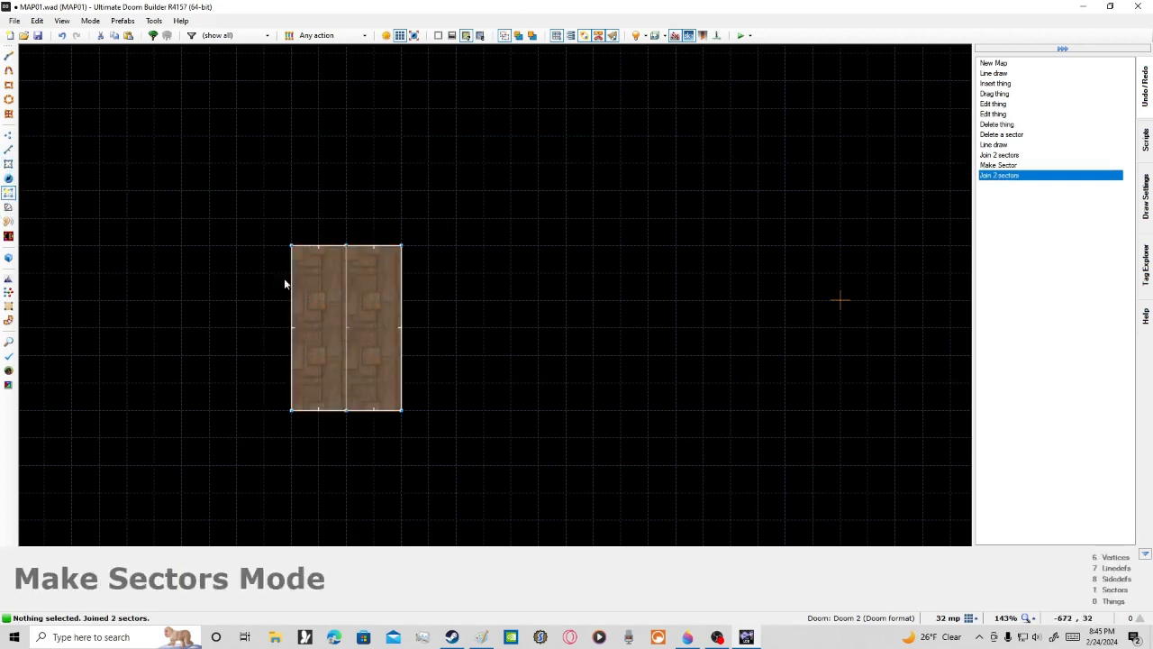
pyautogui.click(342, 296)
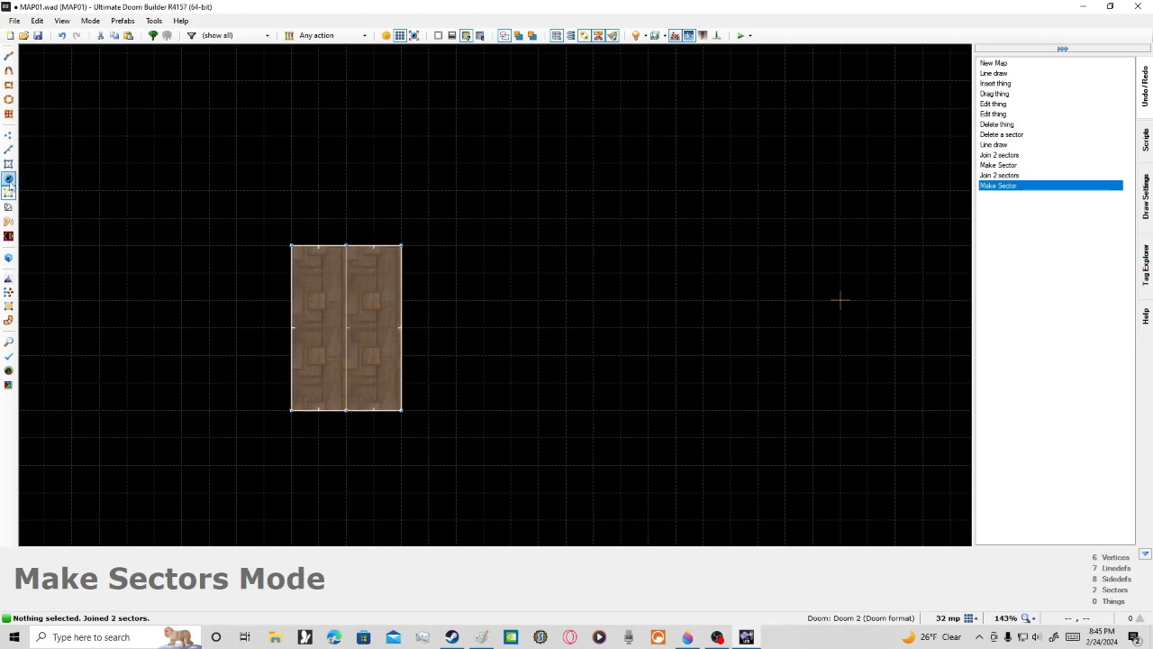
pyautogui.click(8, 164)
pyautogui.click(311, 279)
pyautogui.click(371, 310)
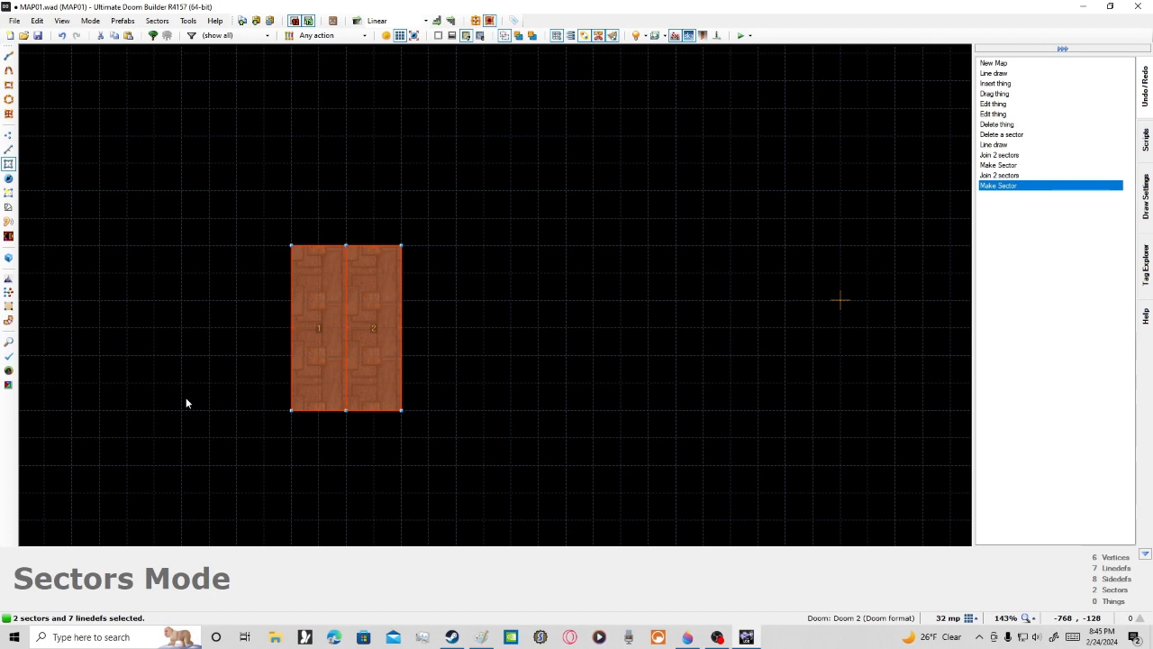
pyautogui.hotkey('shift', 'j')
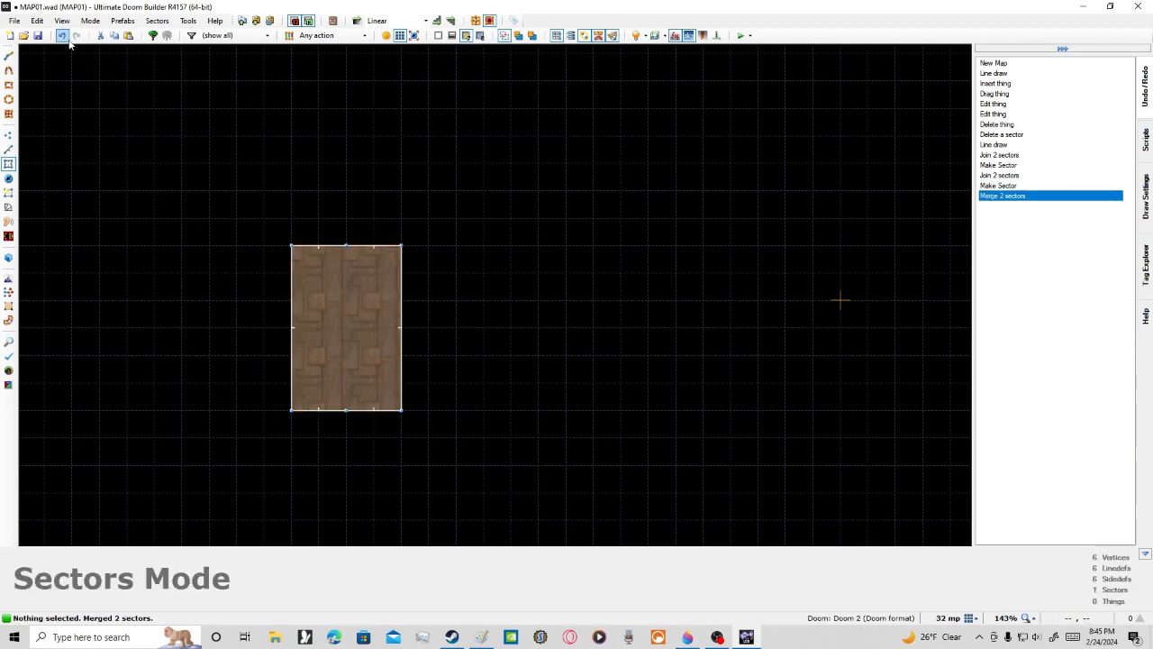
# Step: In Vertices Mode, move the leftover top middle vertex onto the top-left corner and the bottom middle vertex onto the bottom-right corner
pyautogui.click(8, 135)
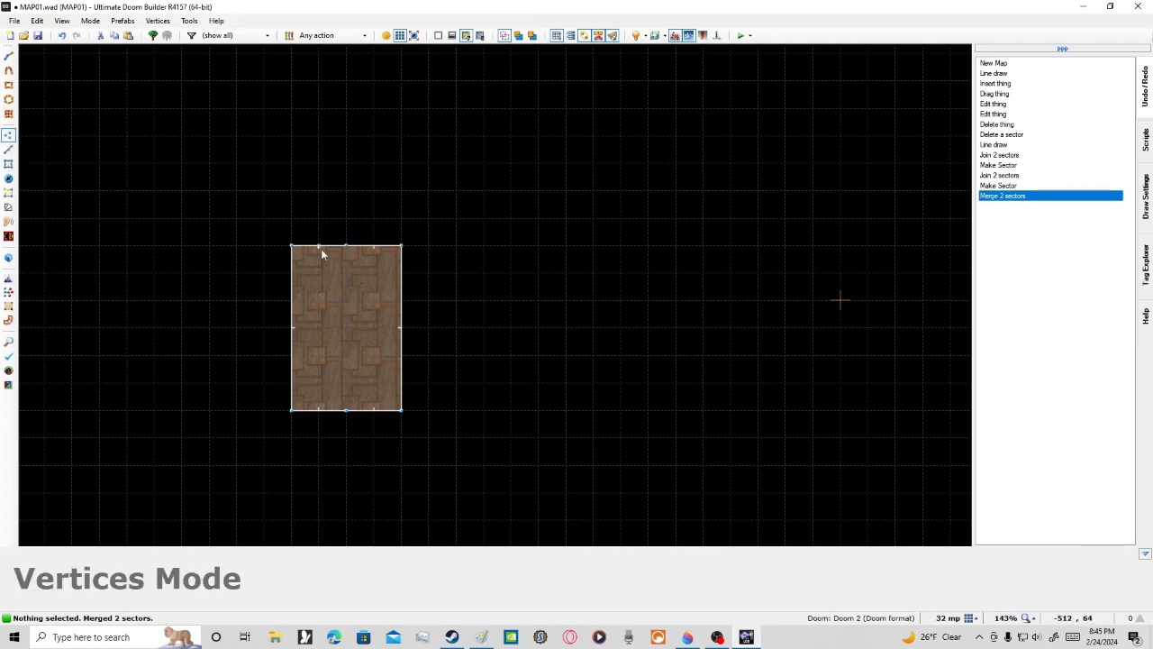
pyautogui.moveTo(346, 245); pyautogui.dragTo(291, 245)
pyautogui.moveTo(356, 412); pyautogui.dragTo(402, 410)
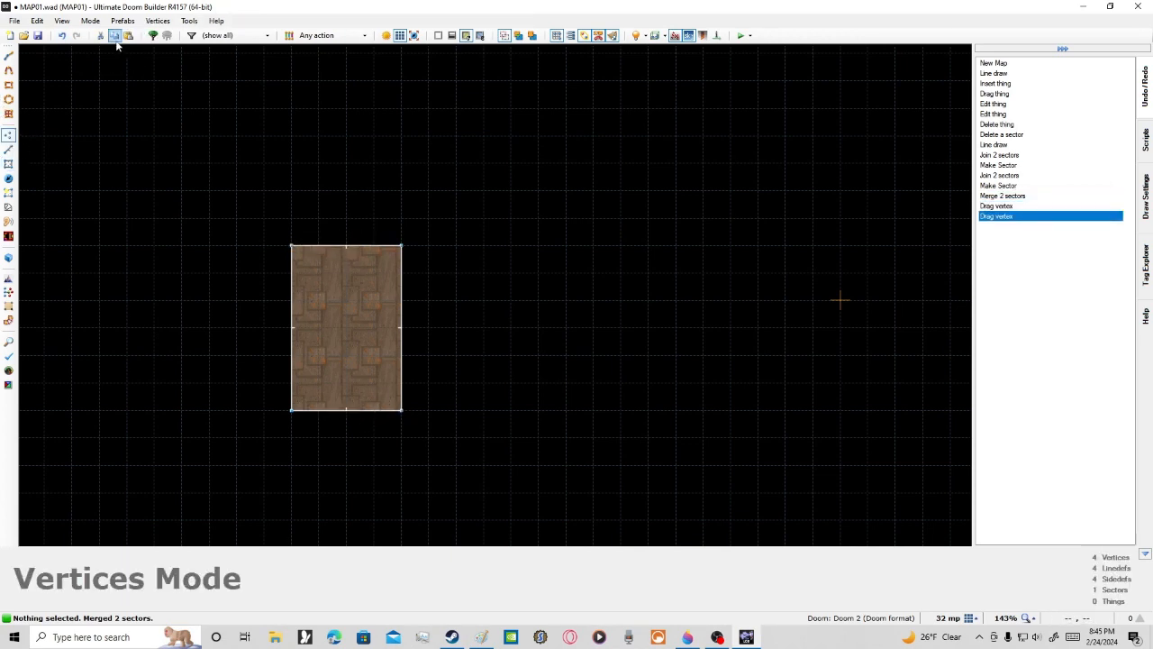
# Step: Undo all edits back to the sector deletion, clearing the rectangles, and try to start Stair Sector Builder Mode
pyautogui.click(62, 36)
pyautogui.click(62, 36)
pyautogui.click(62, 36)
pyautogui.click(63, 37)
pyautogui.click(63, 37)
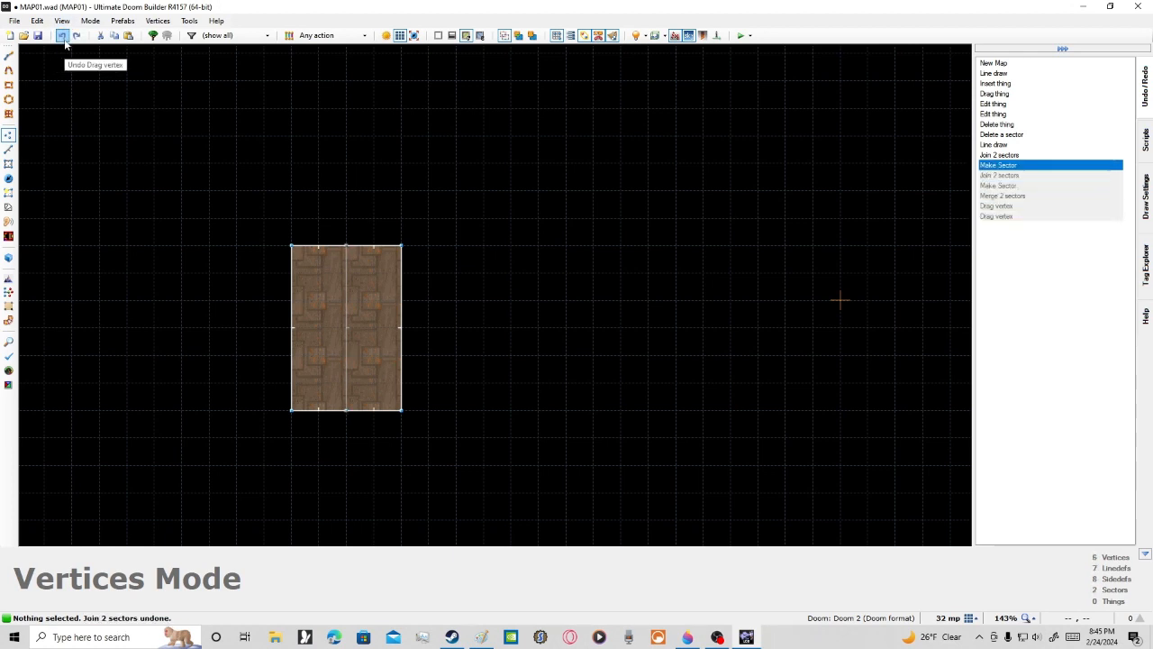
pyautogui.click(63, 37)
pyautogui.click(63, 37)
pyautogui.click(63, 37)
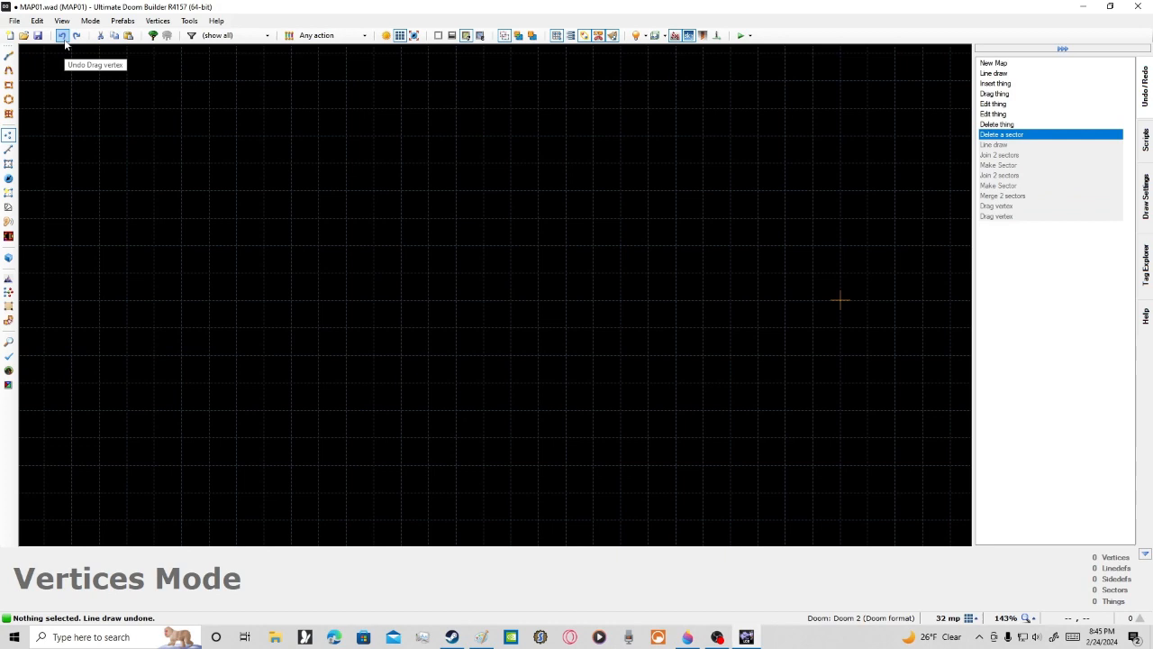
pyautogui.click(11, 209)
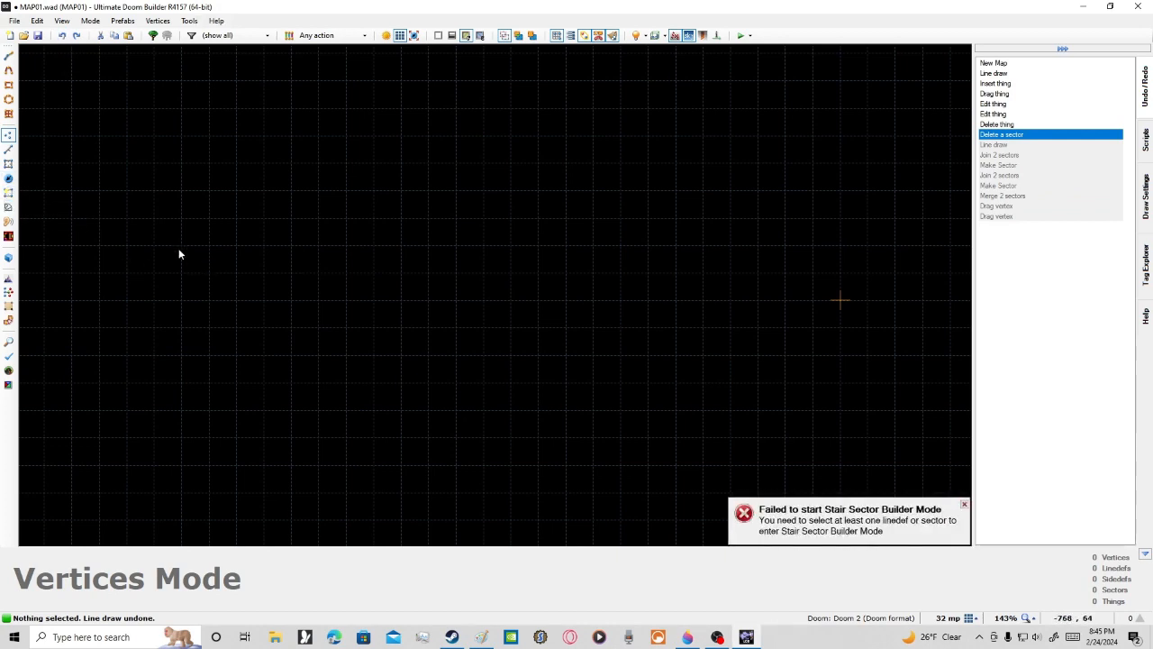
# Step: Draw a 576-unit-wide sector from -576, 32 down to -160, and align its upper-right vertex to 0, 32 to form a rectangle
pyautogui.click(8, 148)
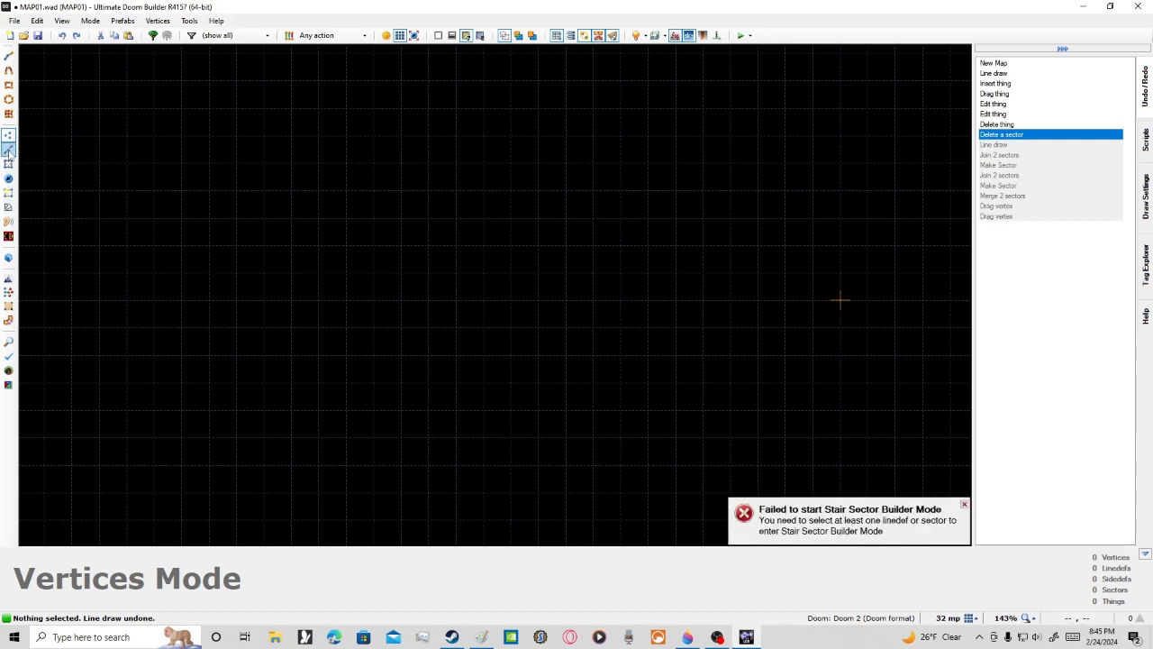
pyautogui.press('d')
pyautogui.click(347, 272)
pyautogui.click(348, 437)
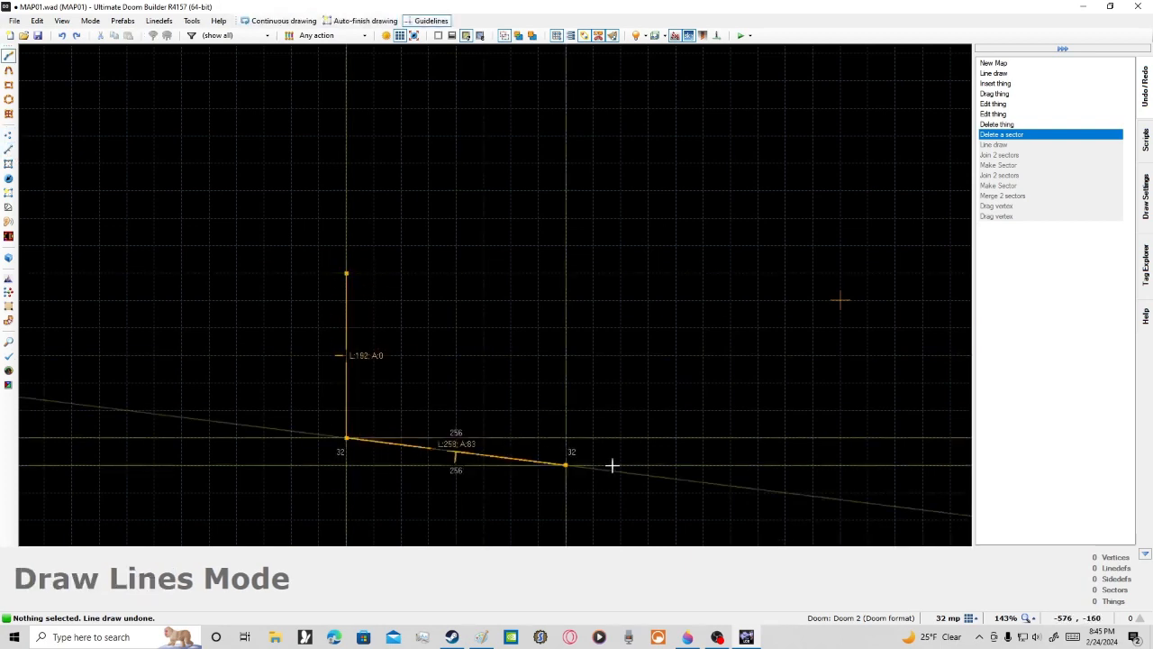
pyautogui.click(840, 438)
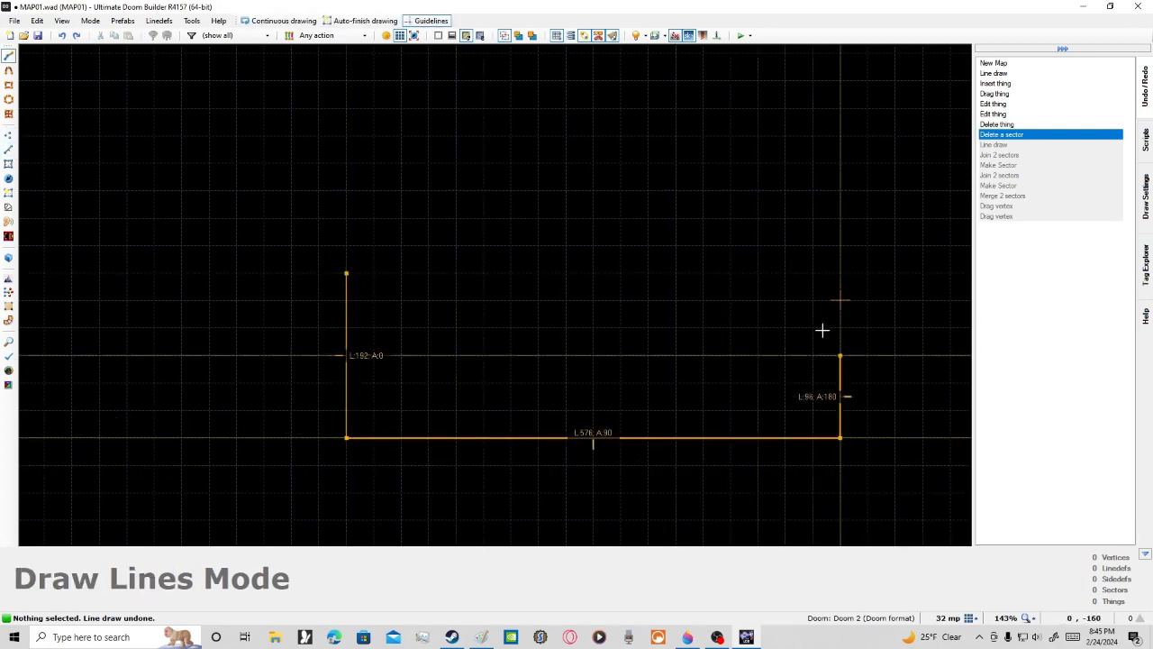
pyautogui.click(840, 245)
pyautogui.click(347, 272)
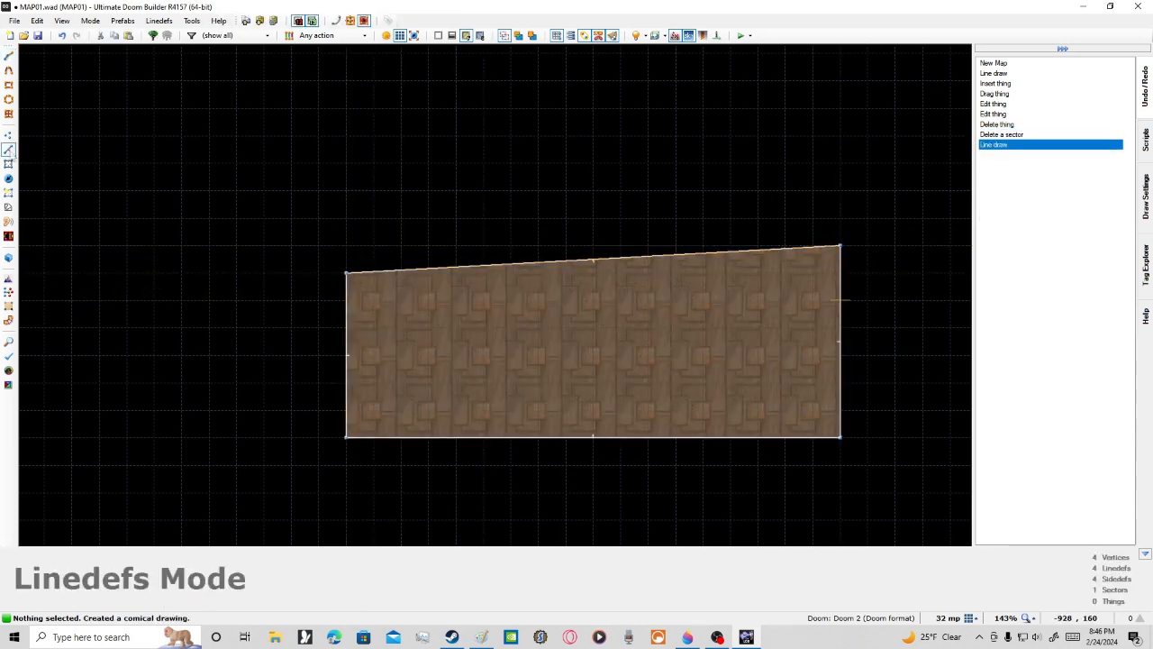
pyautogui.click(8, 134)
pyautogui.moveTo(839, 247); pyautogui.dragTo(842, 272)
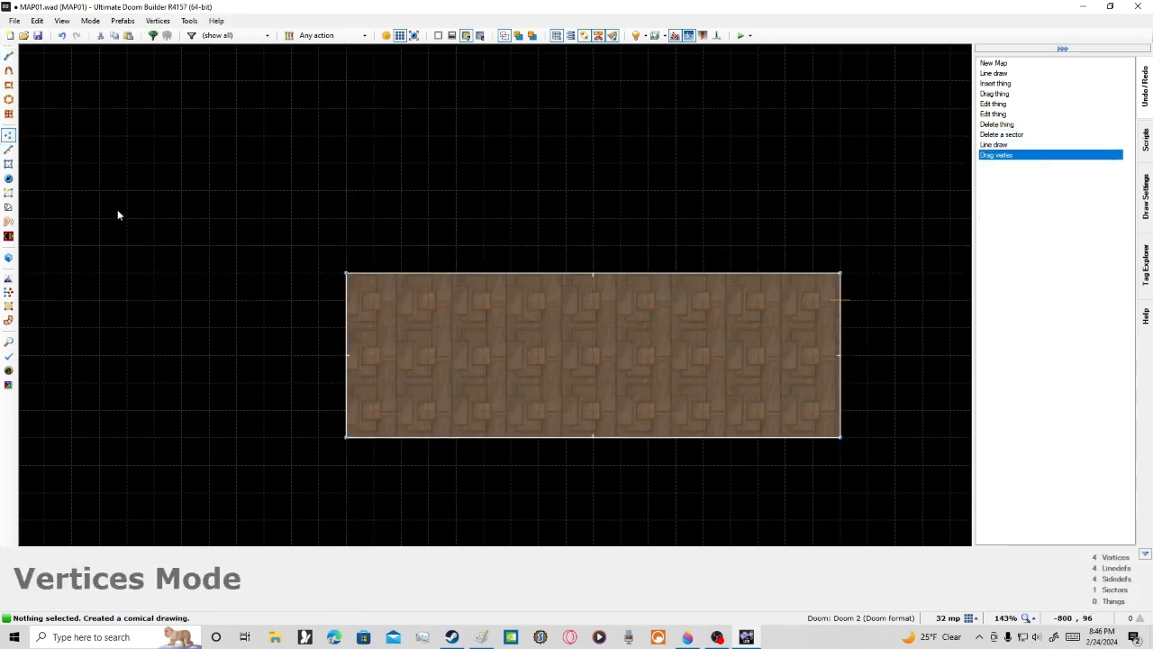
# Step: In Linedefs Mode, draw a 192 by 192 unit sector adjoining the left edge of the long rectangle
pyautogui.click(8, 149)
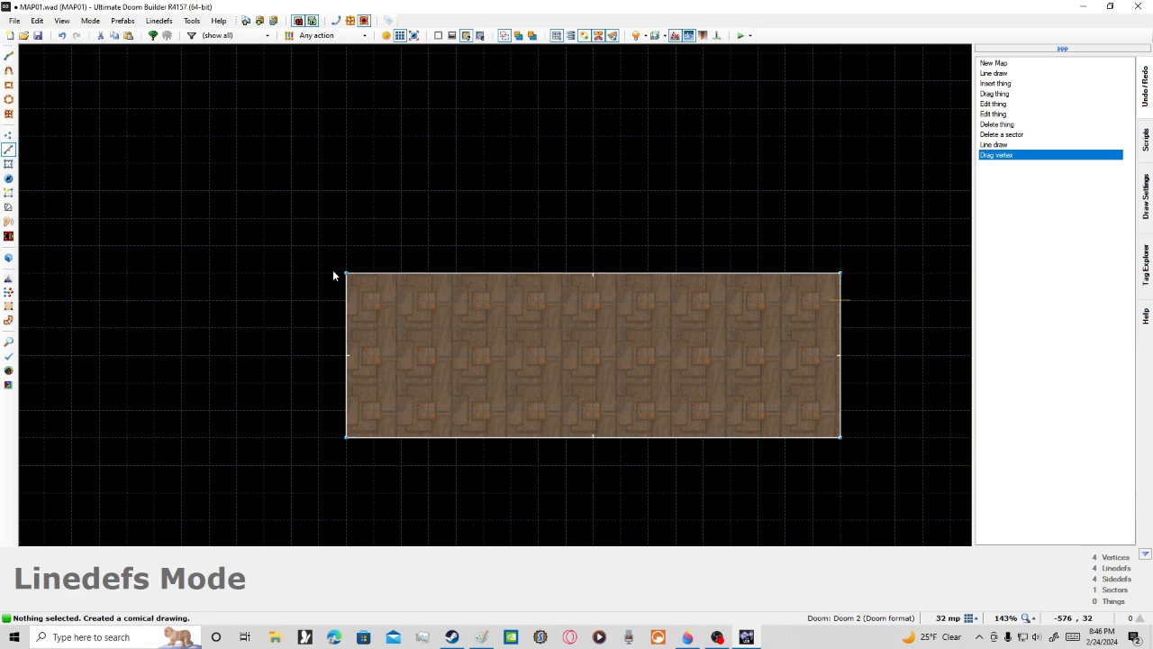
pyautogui.press('space')
pyautogui.click(185, 272)
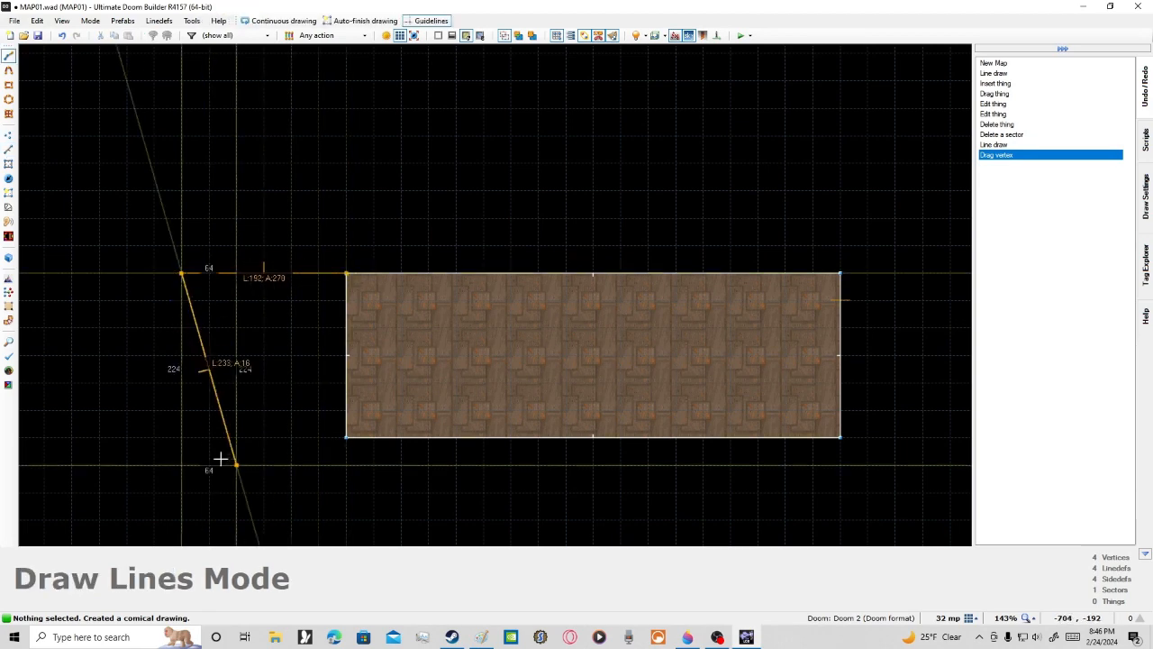
pyautogui.click(179, 437)
pyautogui.click(348, 436)
pyautogui.click(335, 264)
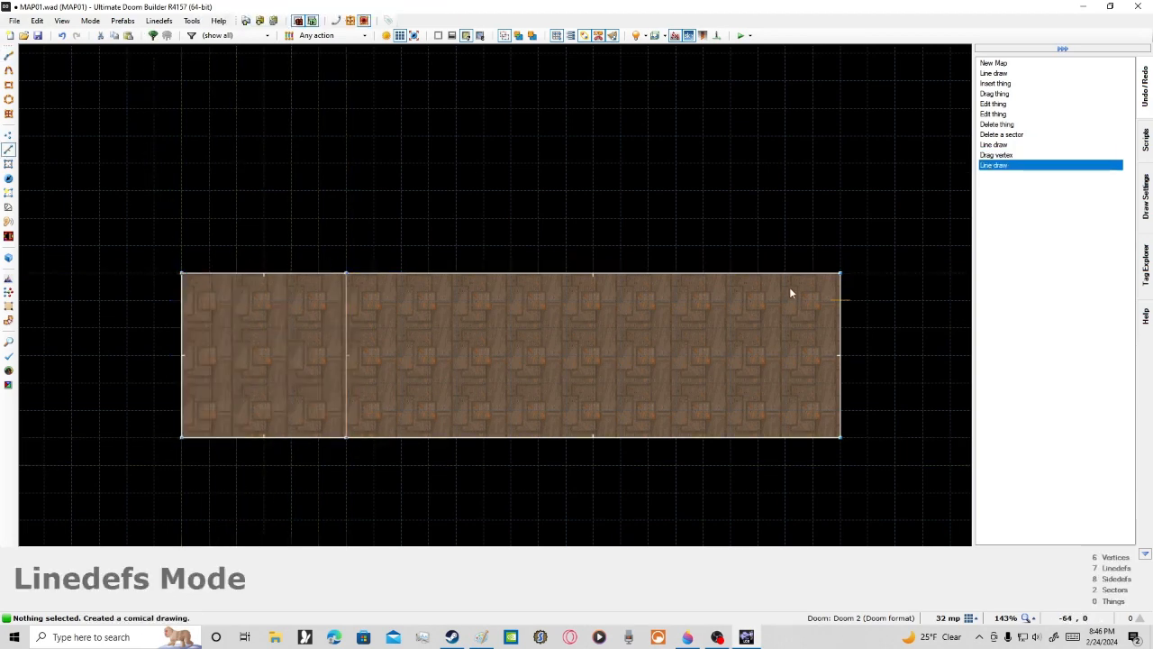
# Step: Draw a 128 by 192 unit sector adjoining the right edge of the long rectangle
pyautogui.scroll(1, 873, 264)
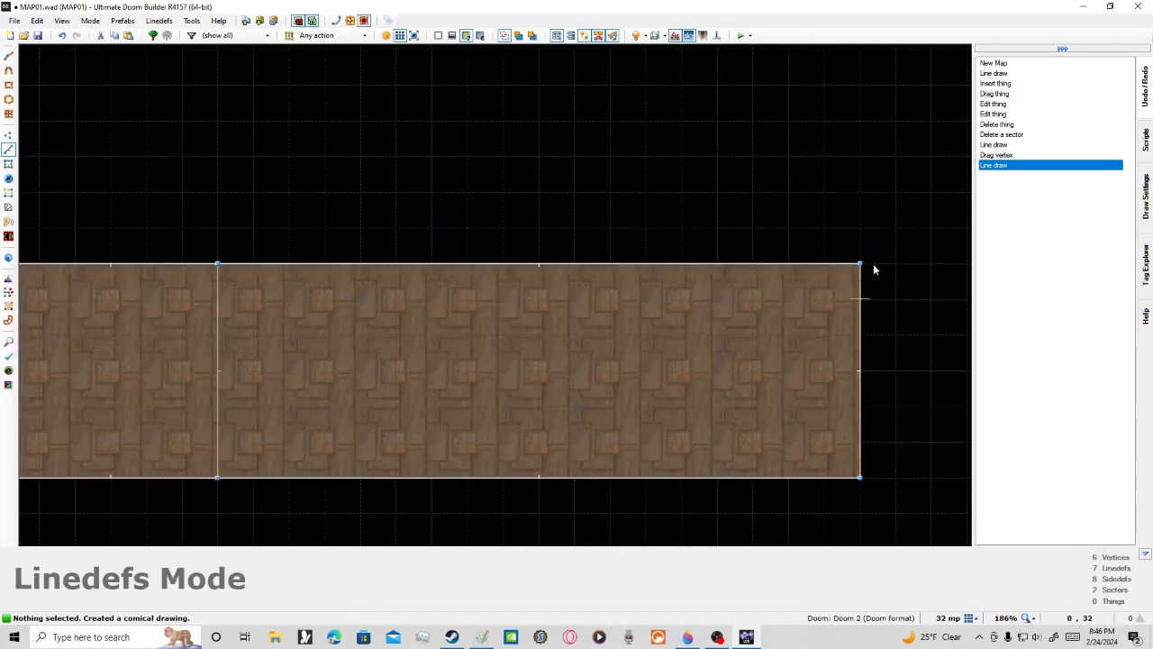
pyautogui.scroll(-2, 873, 264)
pyautogui.press('space')
pyautogui.click(950, 264)
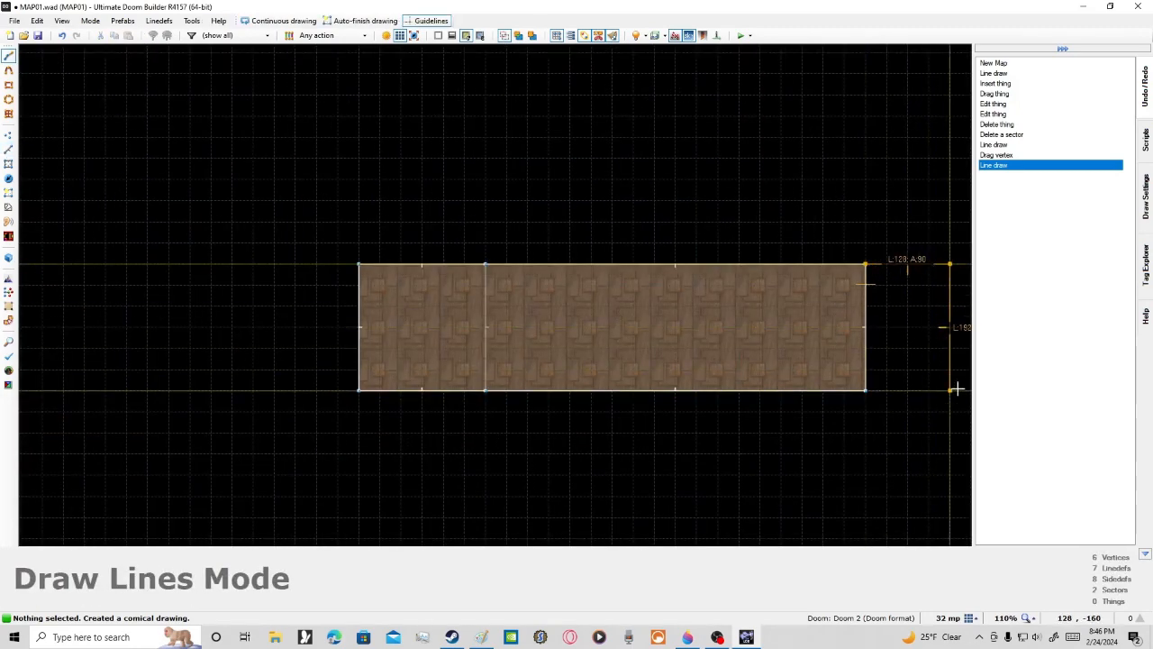
pyautogui.click(950, 390)
pyautogui.click(864, 390)
pyautogui.click(856, 259)
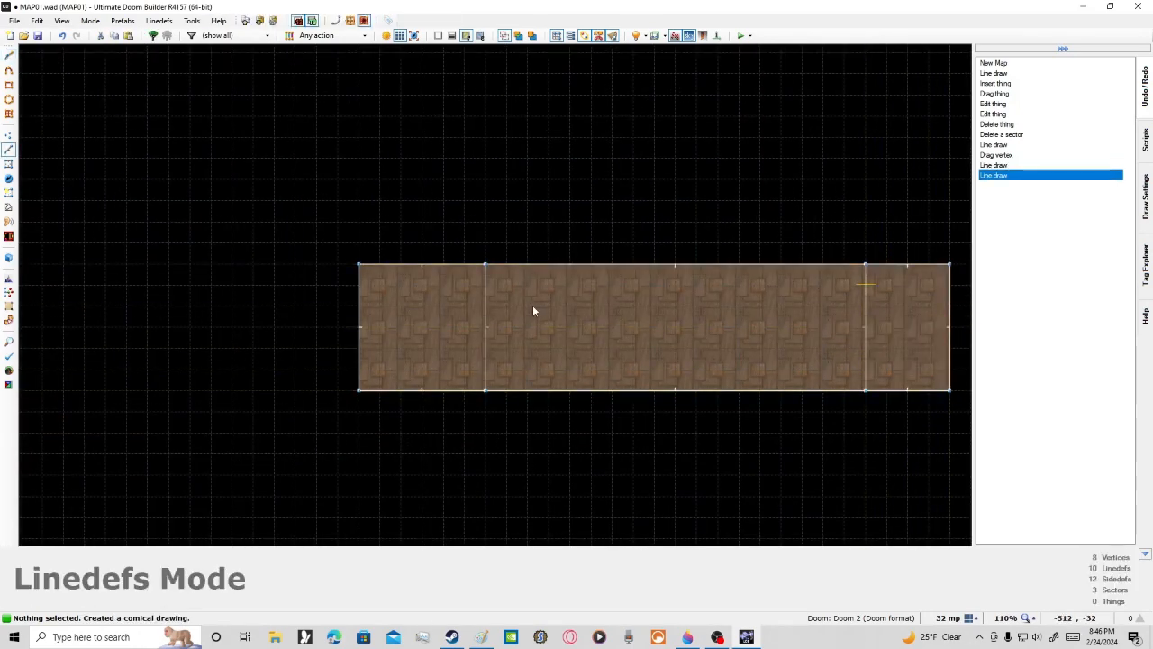
# Step: Enter Visual Mode, select the ceilings of all three sectors together, and raise them to a height of 256
pyautogui.press('w')
pyautogui.press('w')
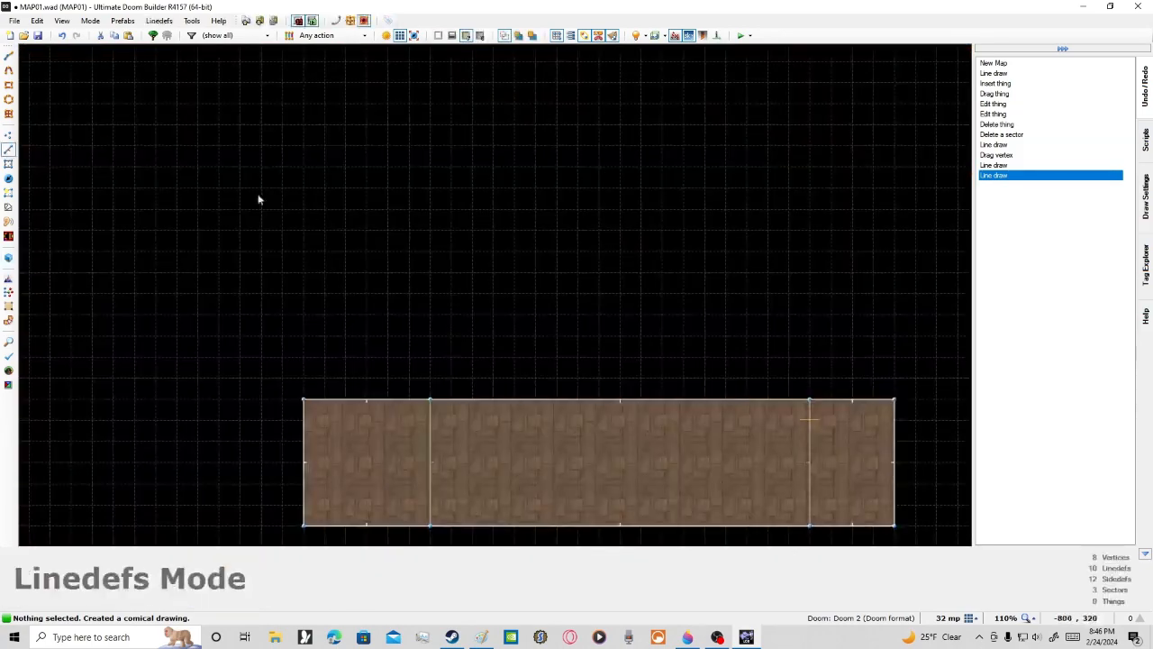
pyautogui.press('w')
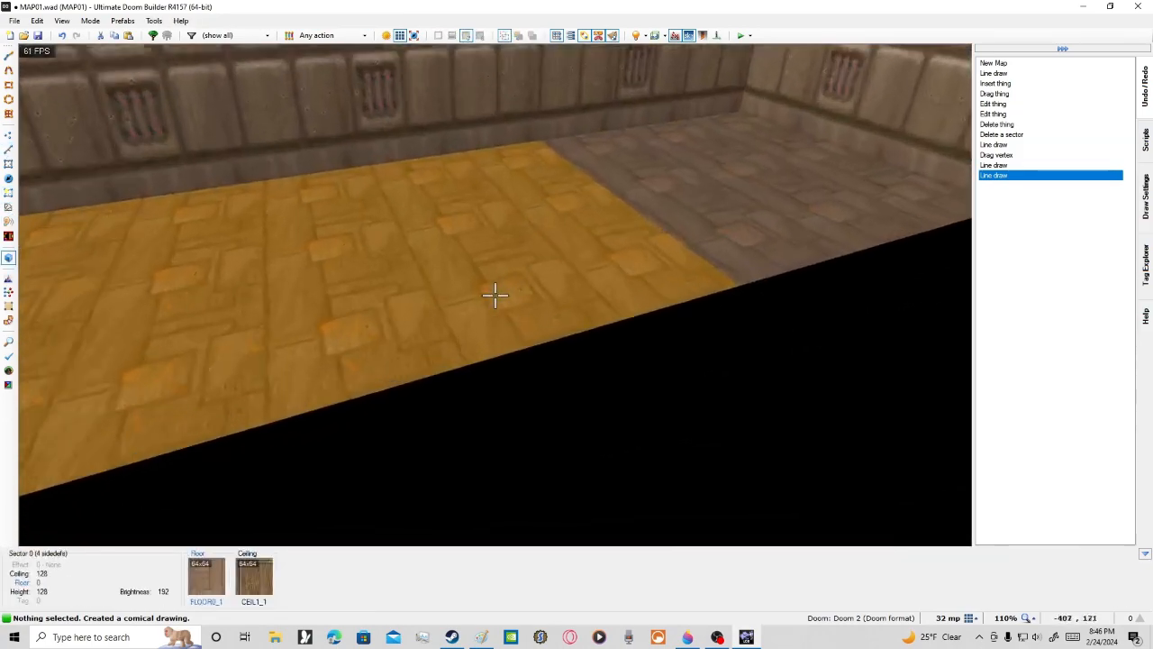
pyautogui.press('d')
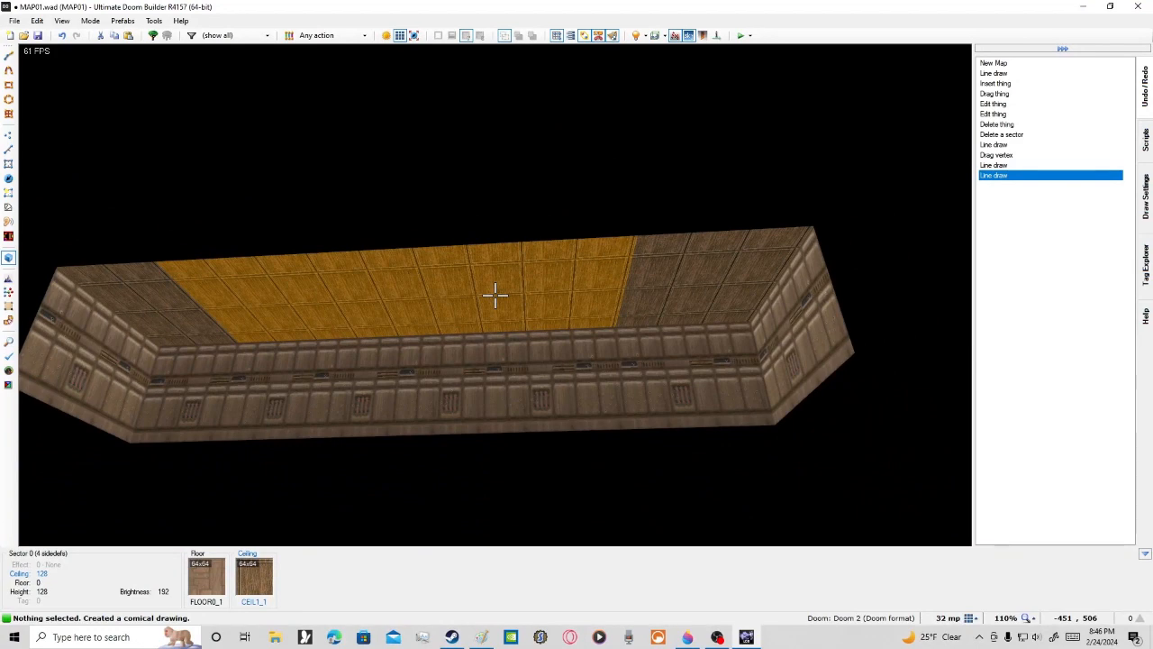
pyautogui.keyDown('shift'); pyautogui.click(494, 294); pyautogui.keyUp('shift')
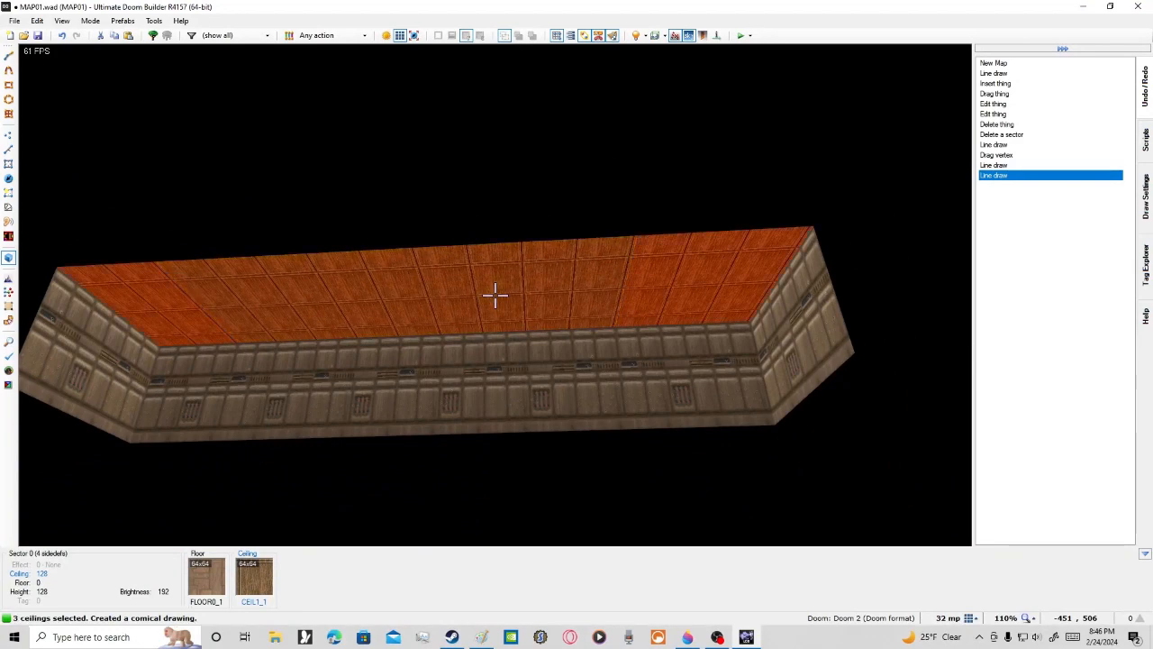
pyautogui.scroll(16, 495, 293)
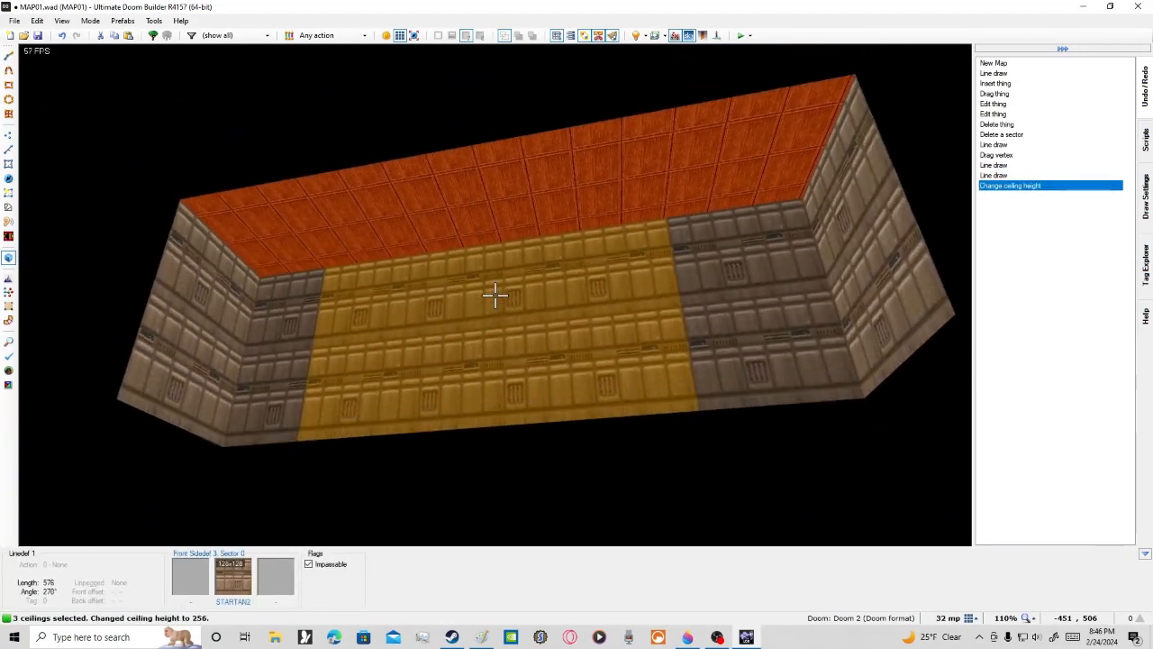
pyautogui.scroll(2, 494, 294)
pyautogui.scroll(-2, 495, 294)
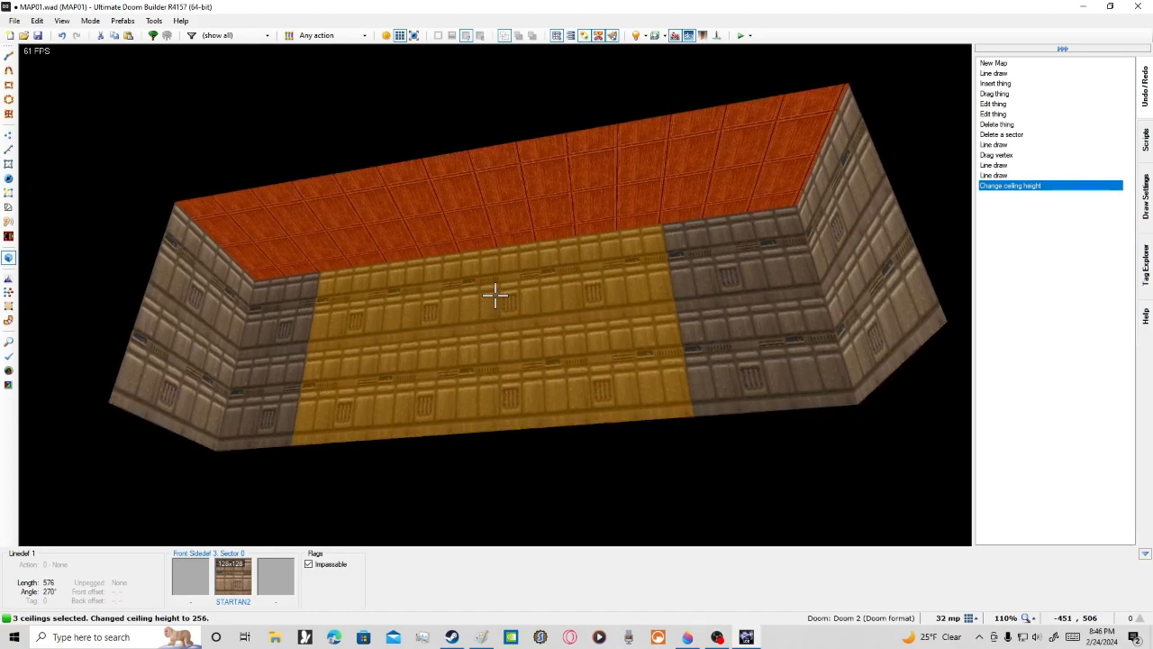
# Step: In Visual Mode, raise the floor of the 192 by 192 unit end sector to a height of 128, and return to Linedefs Mode
pyautogui.press('q')
pyautogui.press('q')
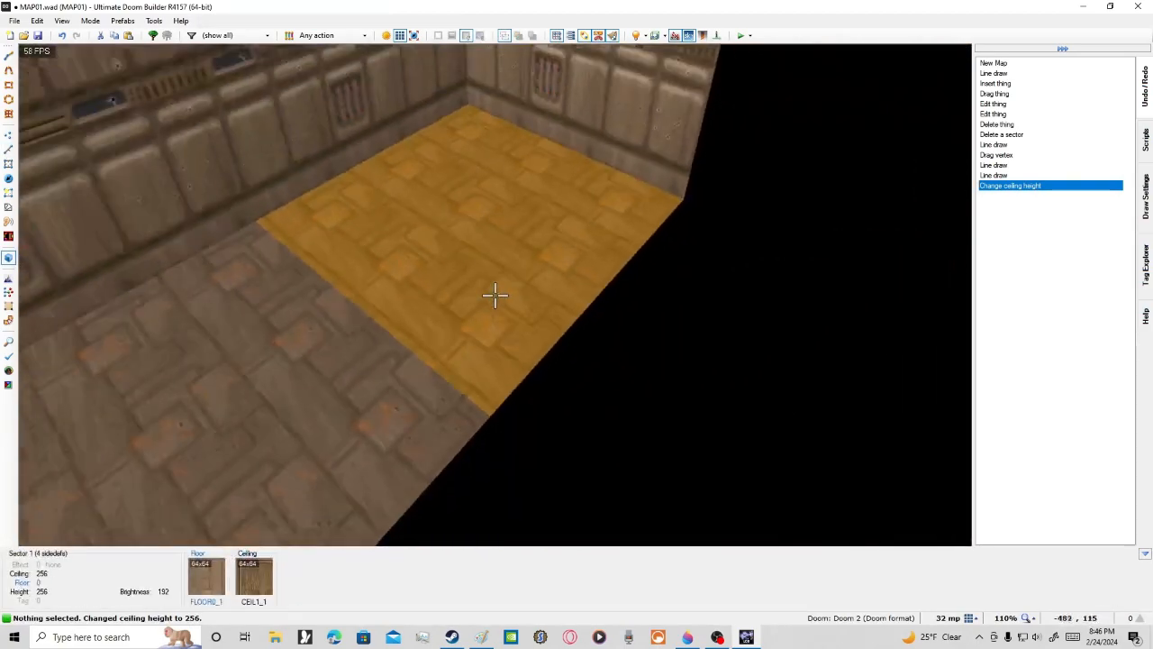
pyautogui.click(494, 294)
pyautogui.scroll(2, 494, 294)
pyautogui.scroll(11, 494, 293)
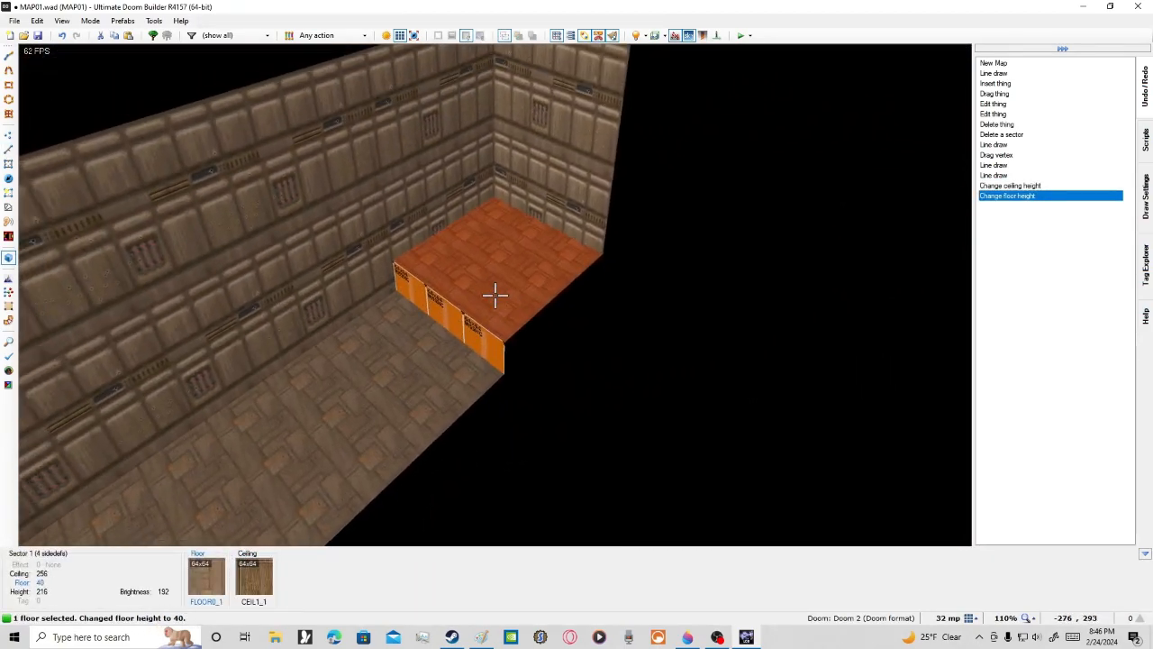
pyautogui.scroll(3, 495, 294)
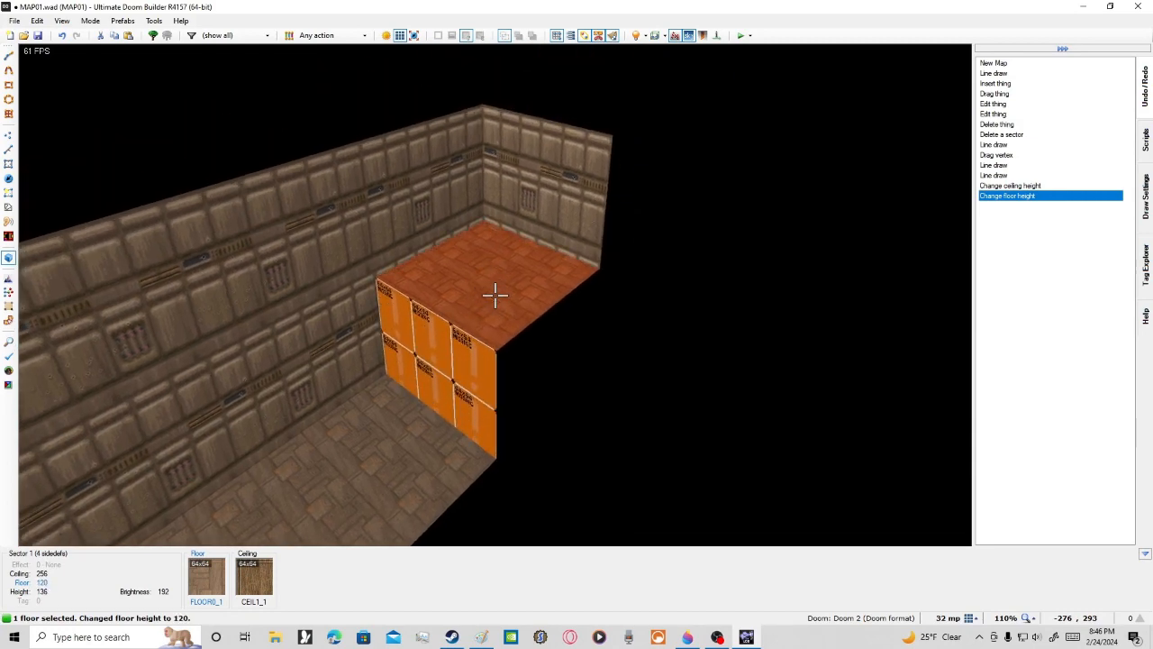
pyautogui.click(494, 293)
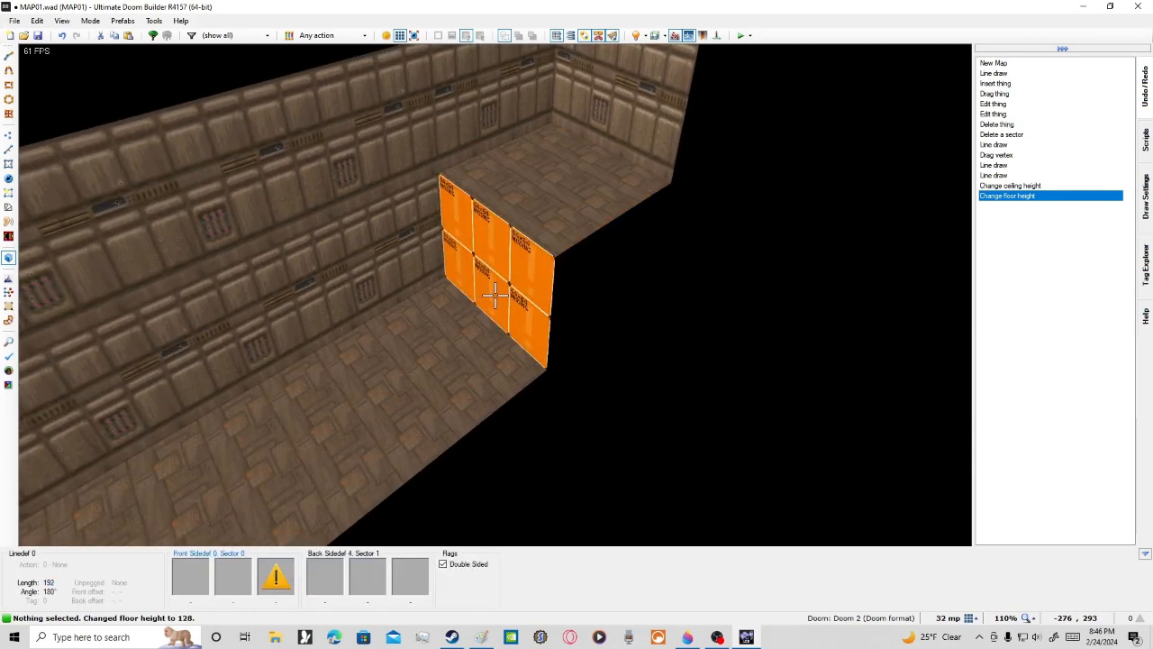
pyautogui.press('e')
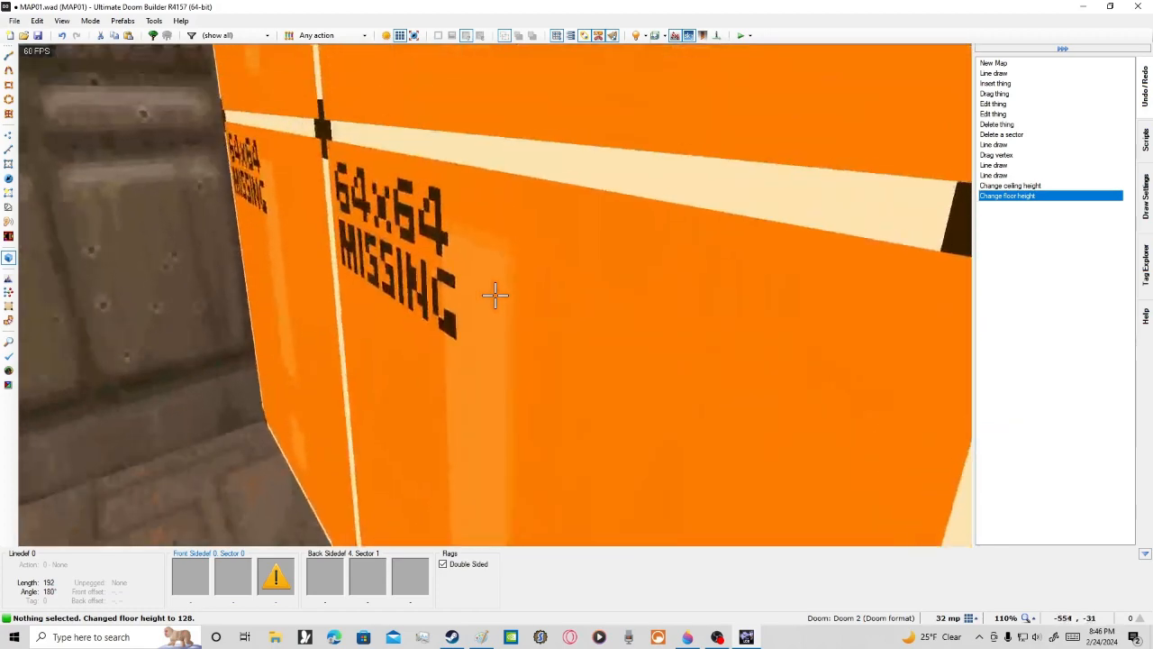
pyautogui.press('d')
pyautogui.press('q')
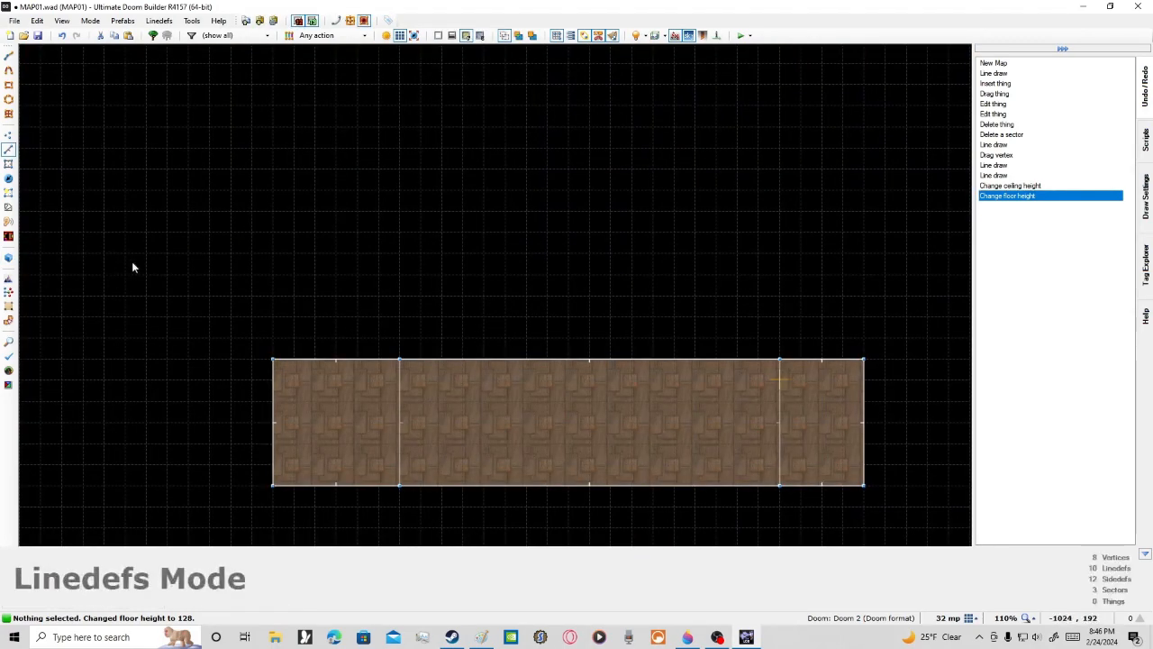
# Step: Preview 3 stair sectors inside the long middle sector with the Stair Sector Builder, and close it without applying
pyautogui.click(8, 164)
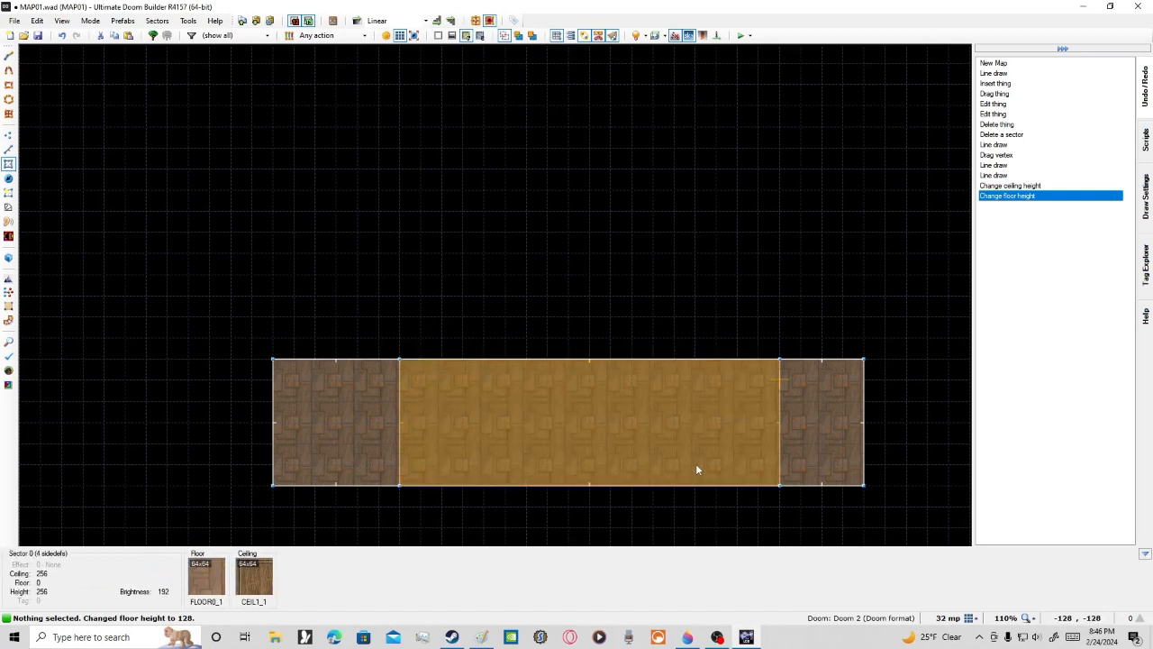
pyautogui.click(695, 468)
pyautogui.click(8, 207)
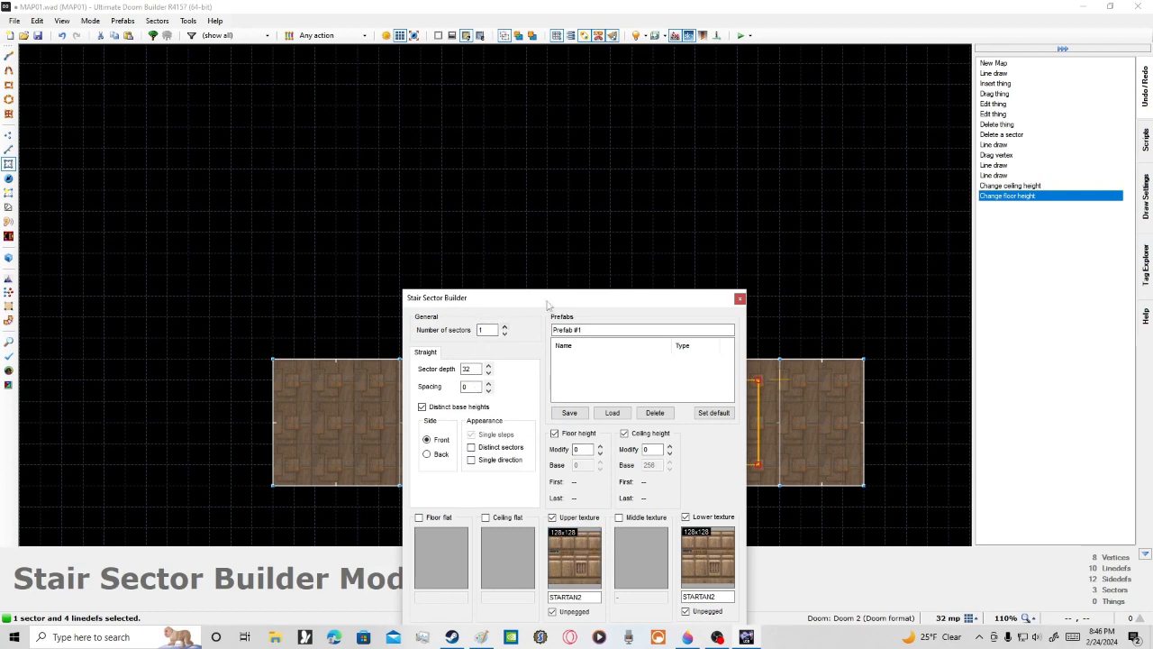
pyautogui.moveTo(547, 305); pyautogui.dragTo(819, 109)
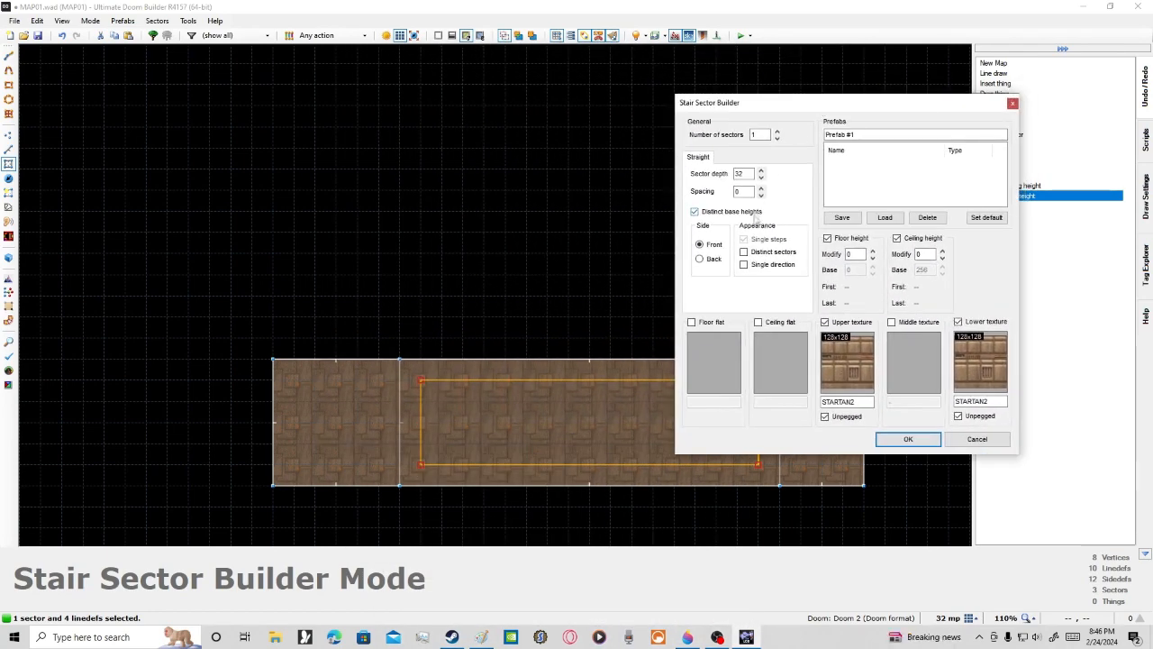
pyautogui.click(779, 132)
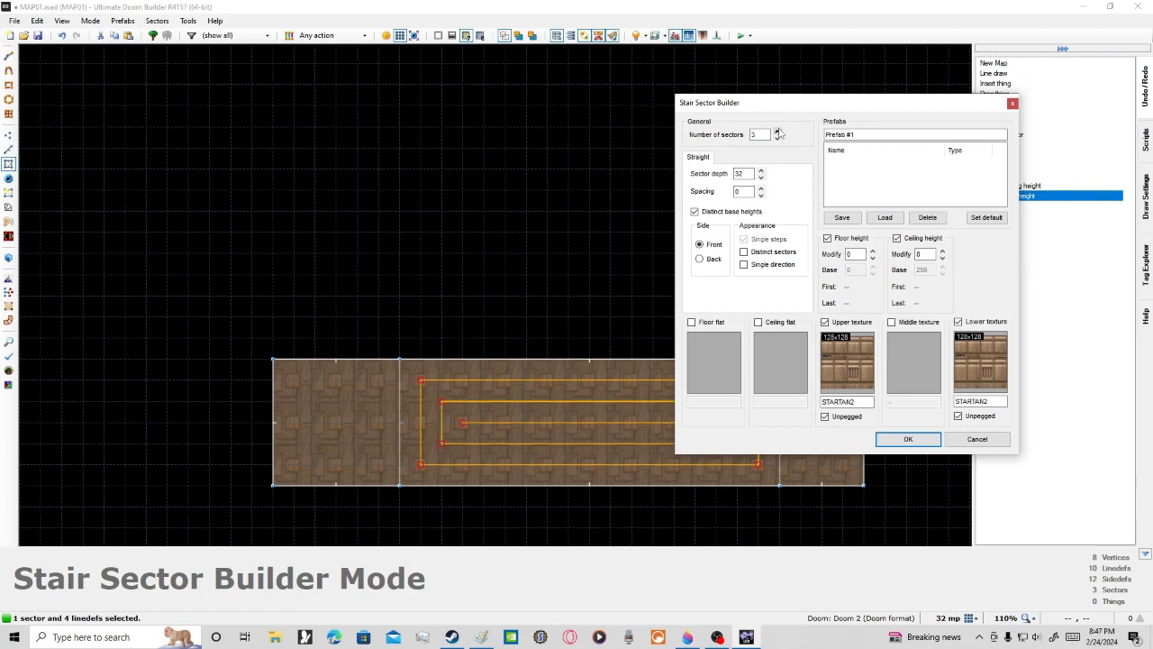
pyautogui.click(1013, 102)
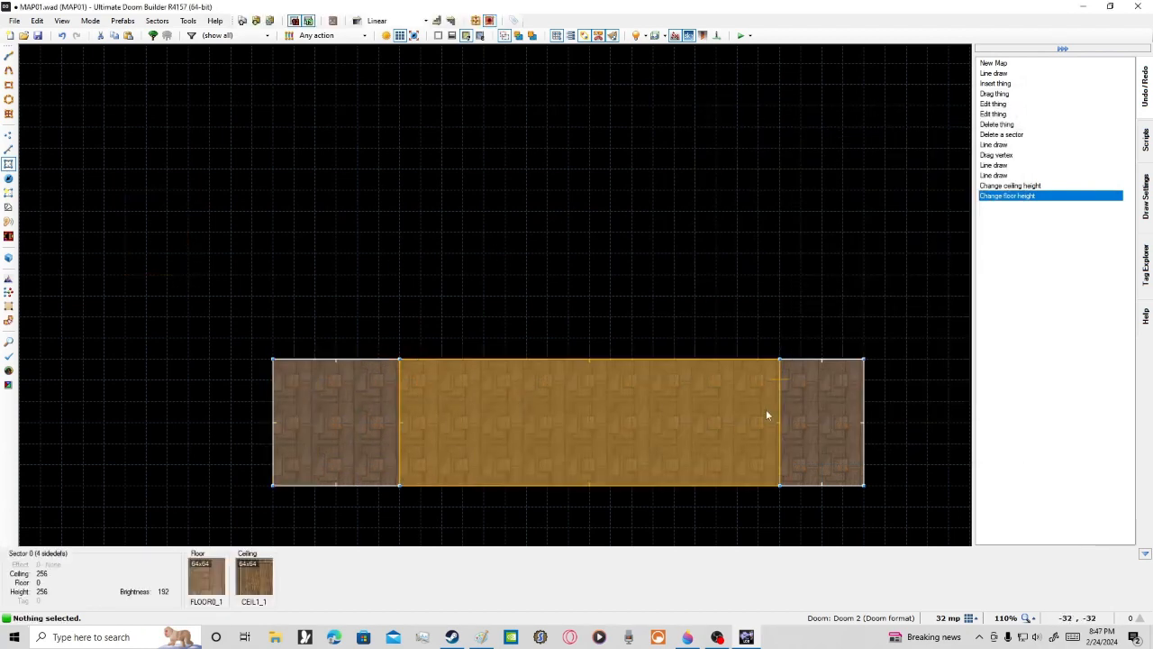
# Step: Select both end sectors, preview them in the Stair Sector Builder, and close it without applying
pyautogui.click(839, 415)
pyautogui.click(363, 417)
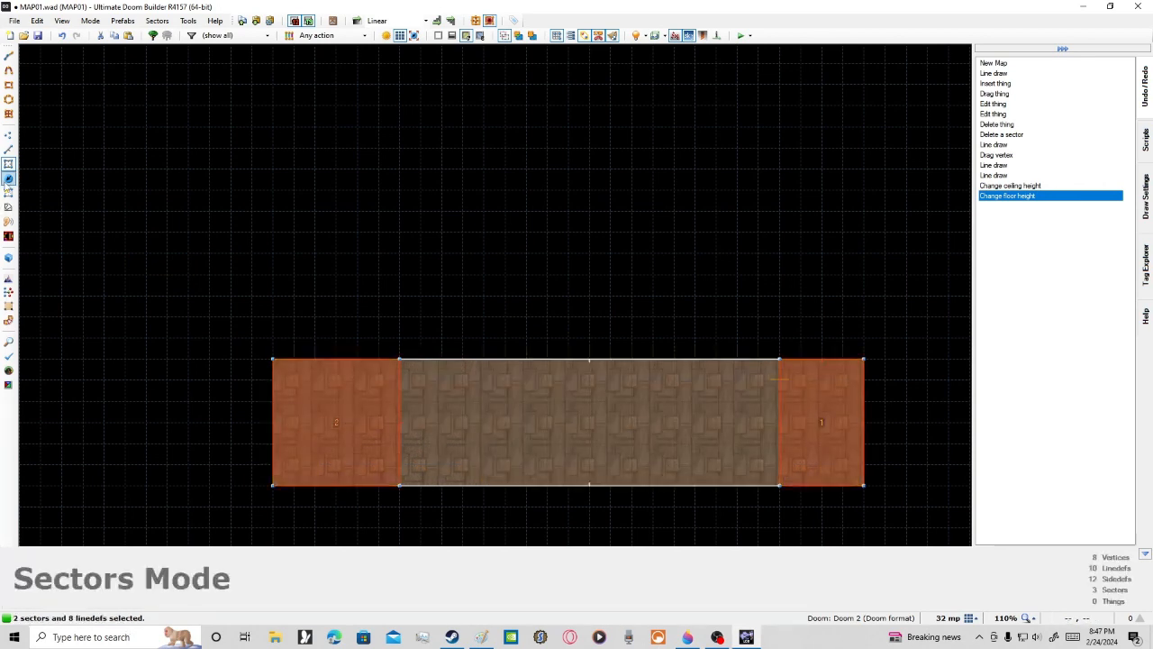
pyautogui.click(8, 207)
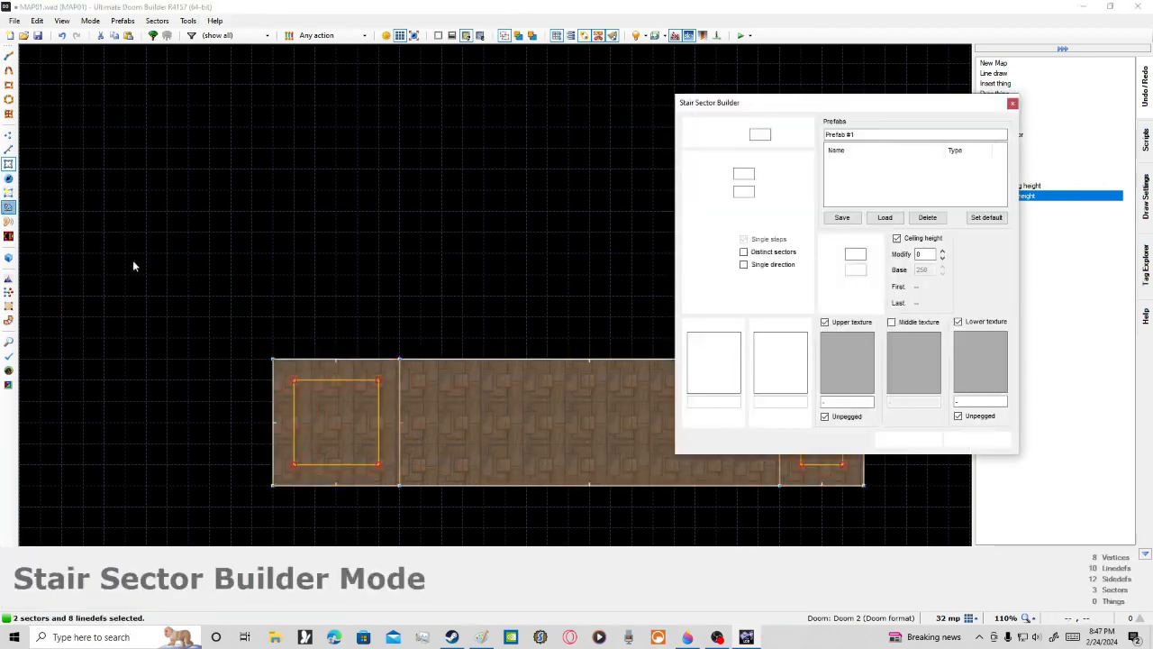
pyautogui.click(1012, 105)
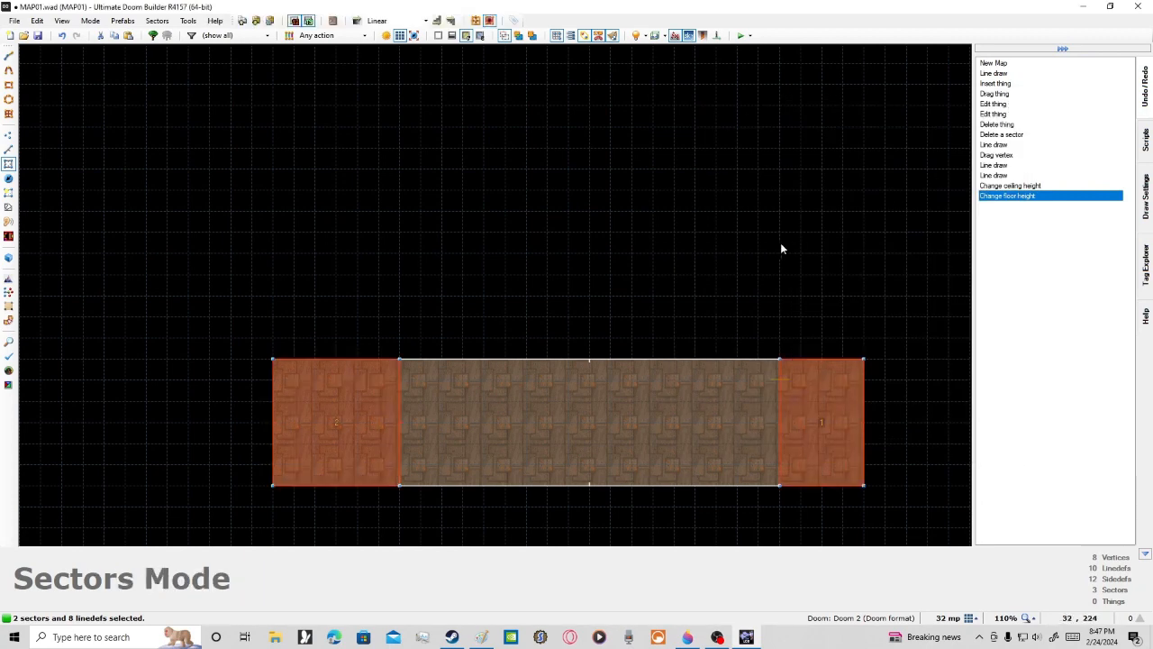
# Step: Select all three sectors together and delete them from the map
pyautogui.click(522, 253)
pyautogui.moveTo(618, 438); pyautogui.dragTo(864, 521)
pyautogui.press('Delete')
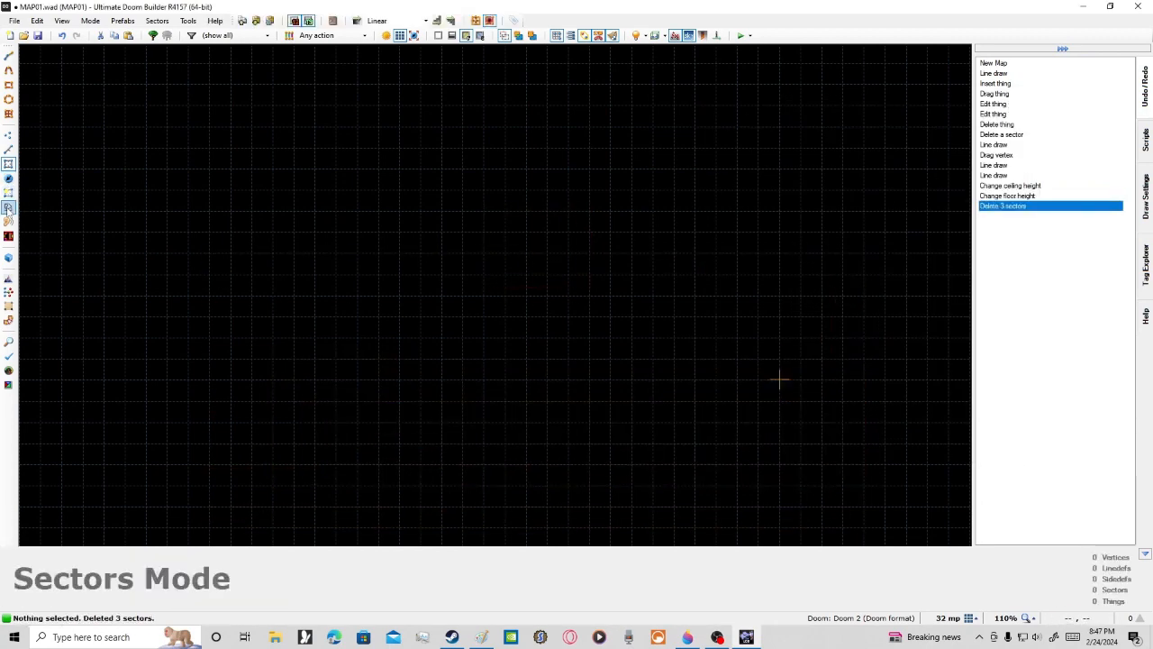
# Step: View the empty map in Sound Propagation Mode, Automap Mode and Visual Mode, and return to Linedefs Mode
pyautogui.click(8, 221)
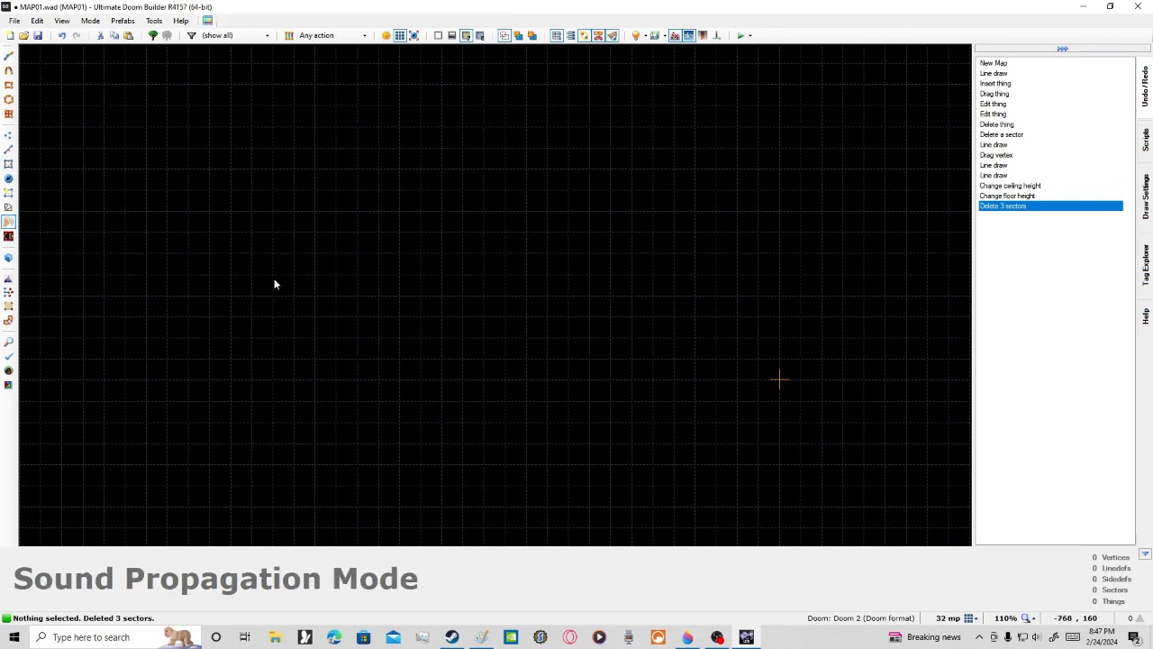
pyautogui.click(8, 149)
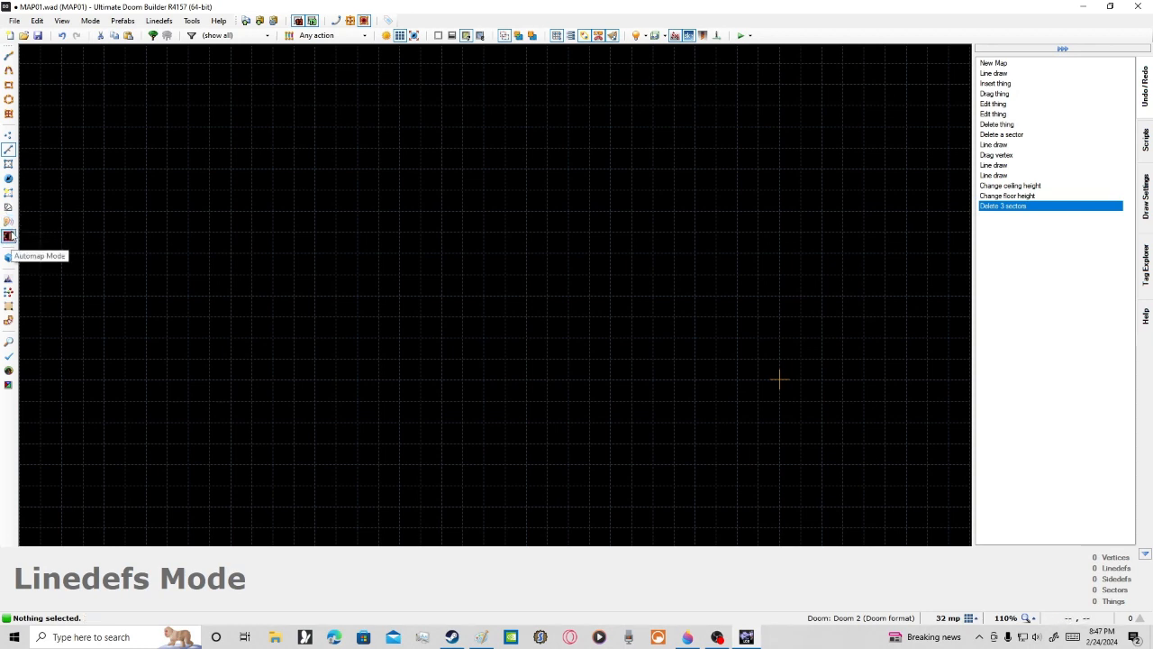
pyautogui.click(8, 236)
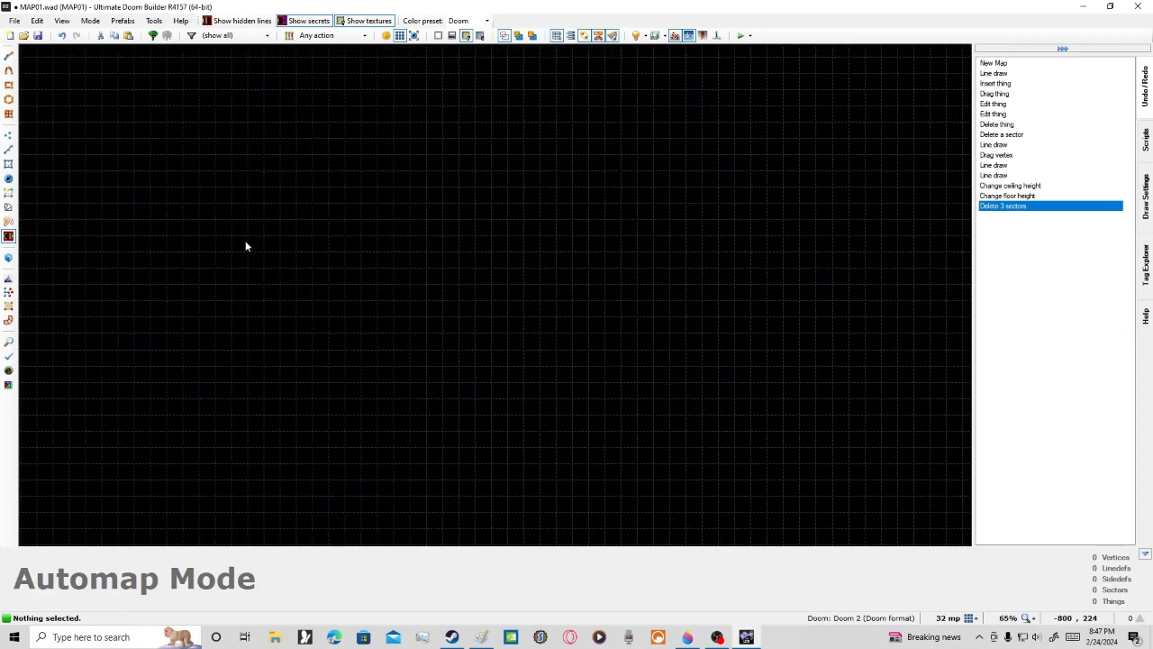
pyautogui.scroll(1, 245, 241)
pyautogui.click(8, 150)
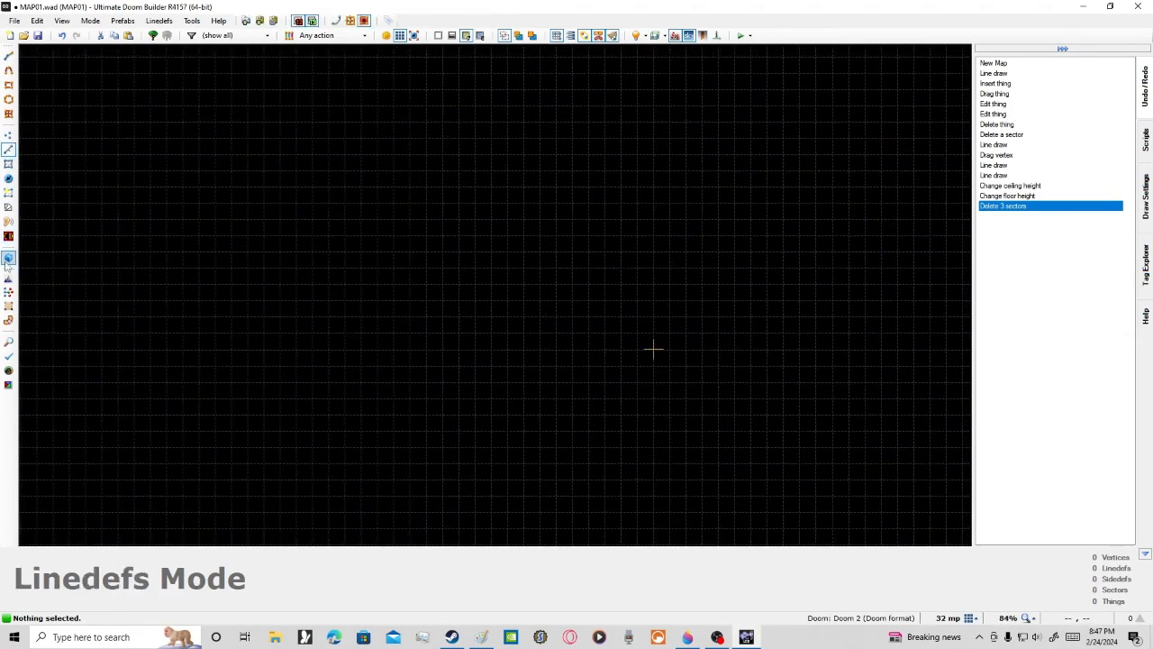
pyautogui.click(8, 259)
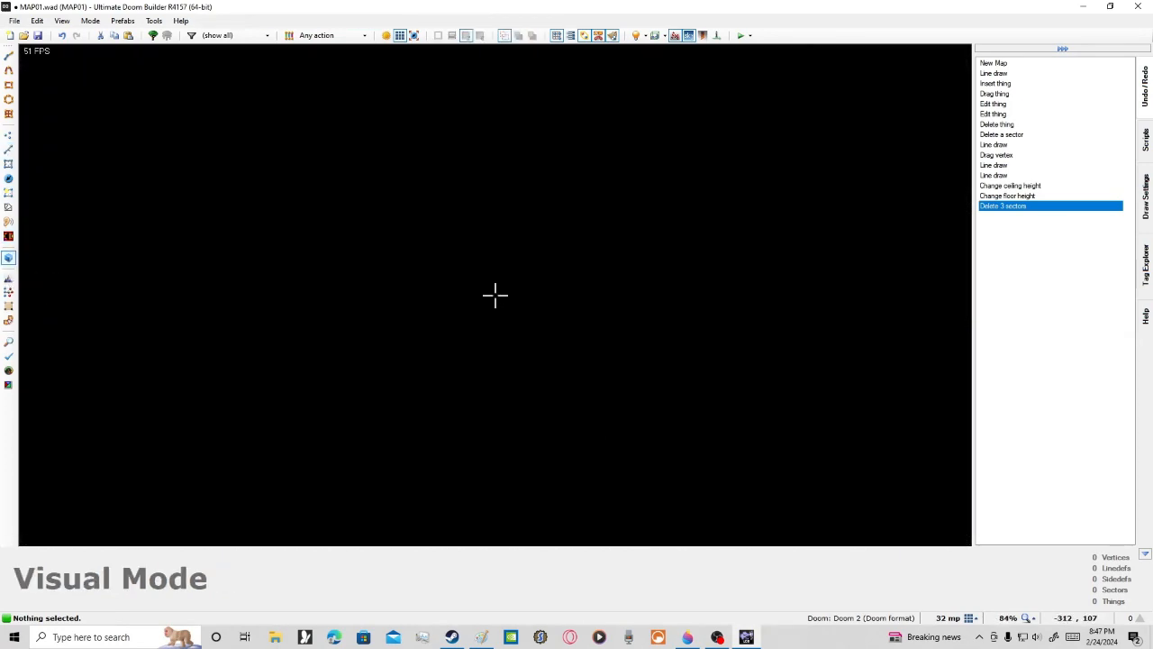
pyautogui.press('q')
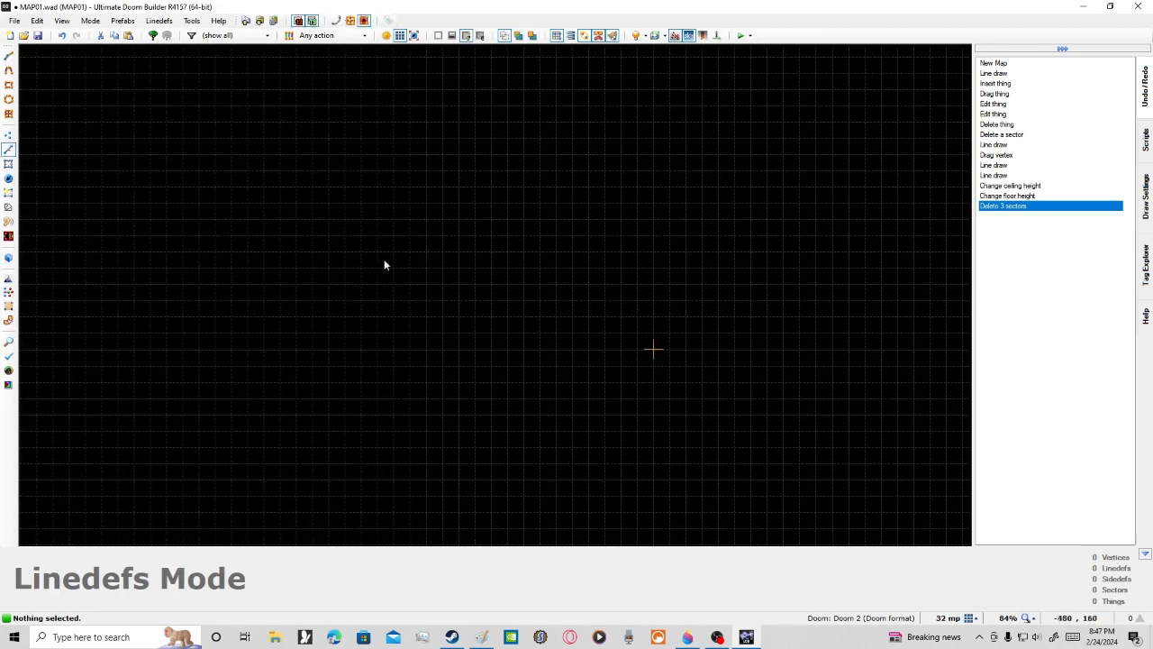
# Step: Draw a four-sided sector with a 544-unit upper edge, a 576-unit lower edge and a 256-unit vertical left edge
pyautogui.press('d')
pyautogui.click(312, 316)
pyautogui.click(589, 316)
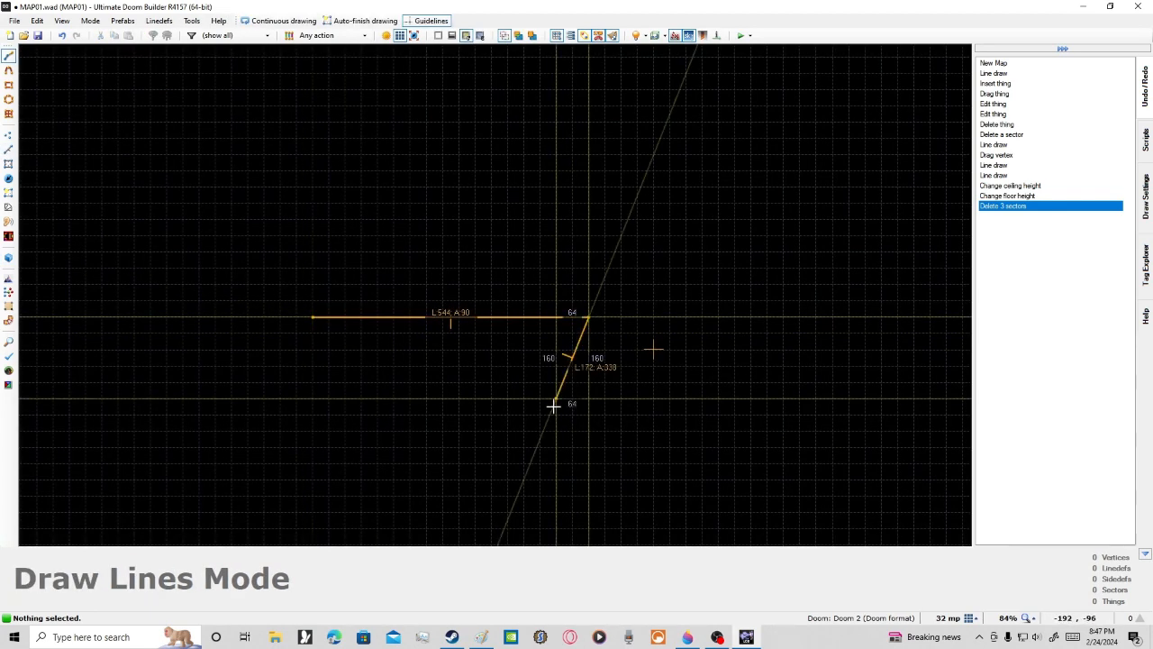
pyautogui.click(604, 446)
pyautogui.click(312, 446)
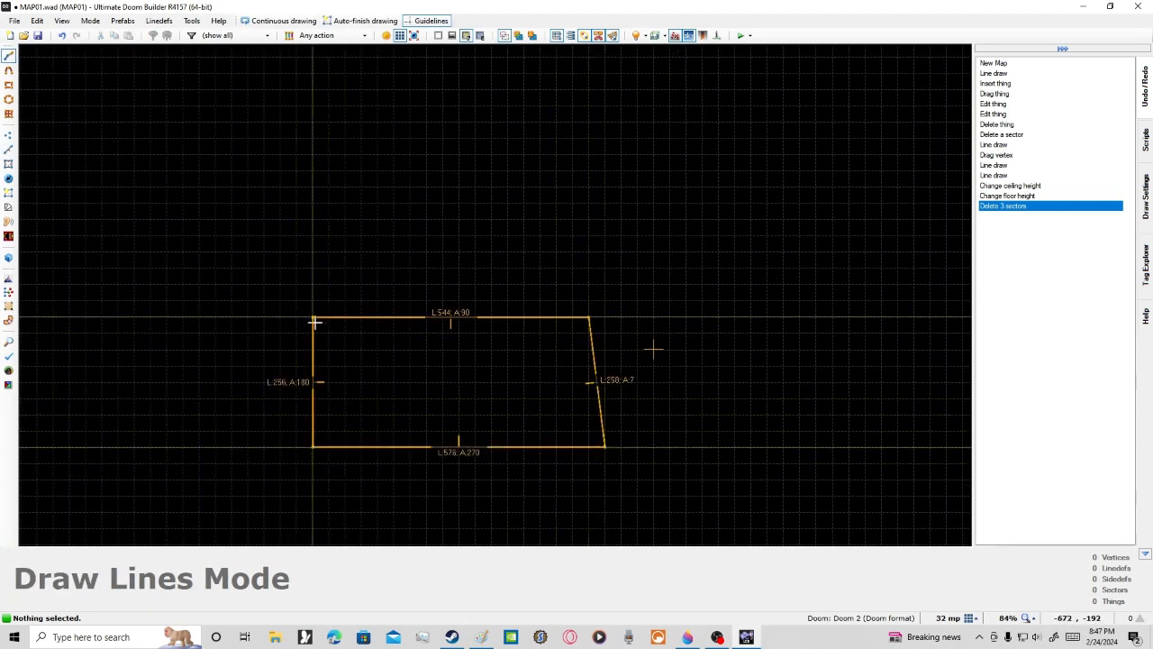
pyautogui.click(312, 316)
# Step: In Visual Mode, open the properties of the 576-unit wall, browse its middle texture choices, and cancel without changing it
pyautogui.press('q')
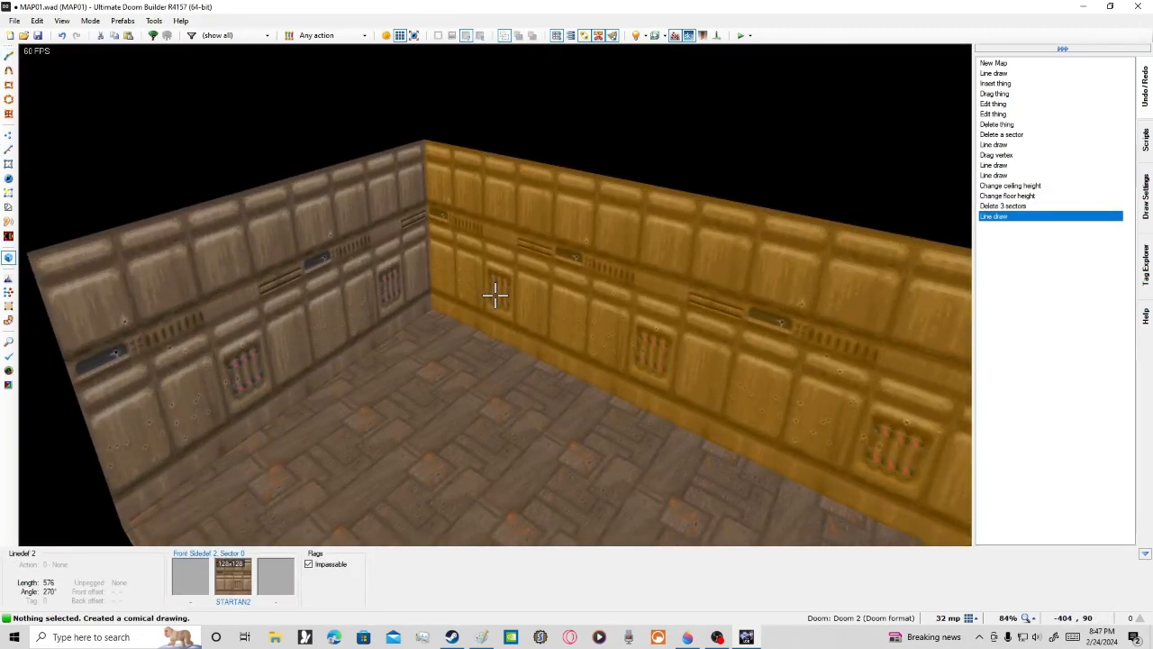
pyautogui.rightClick(495, 293)
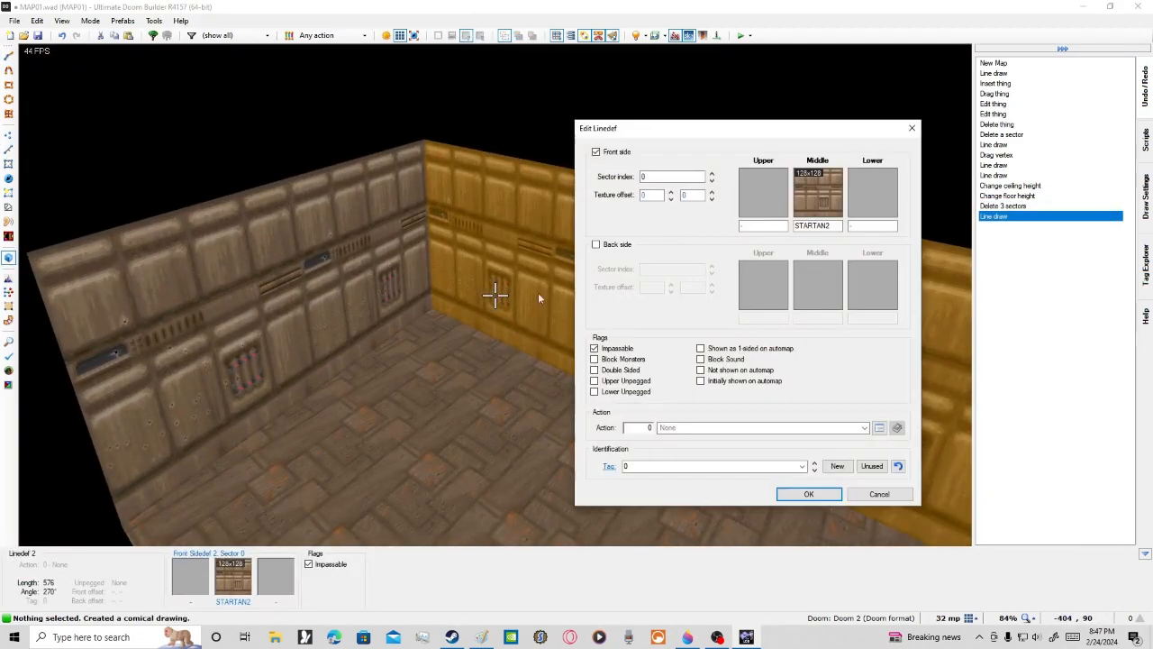
pyautogui.click(817, 200)
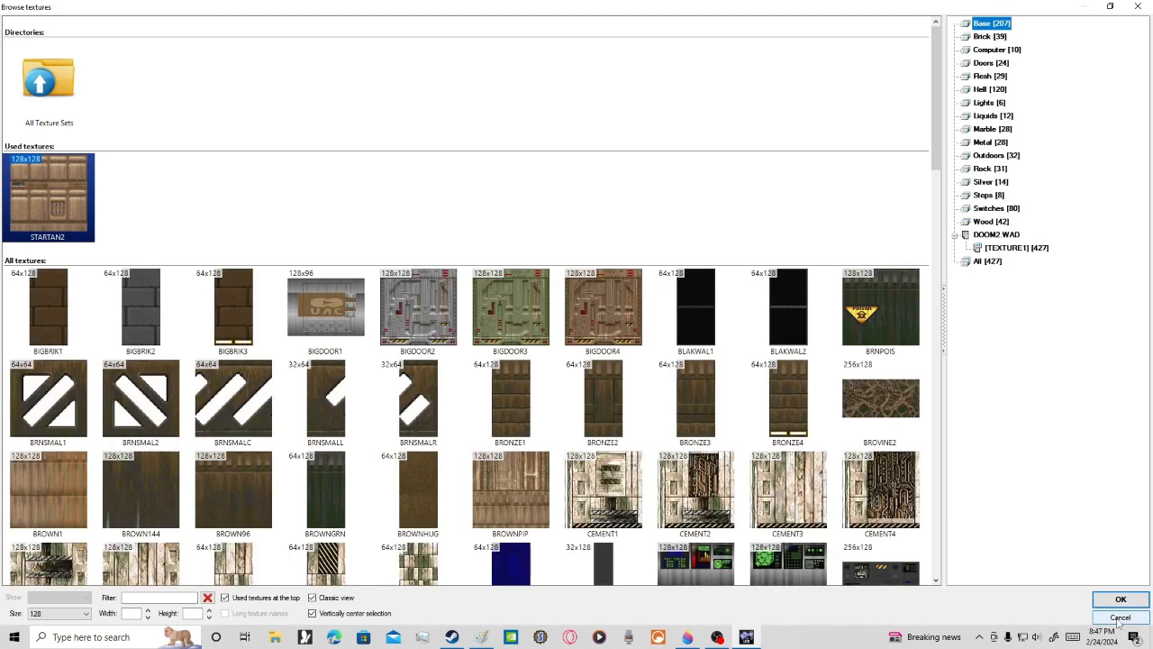
pyautogui.press('Escape')
pyautogui.click(879, 494)
pyautogui.press('q')
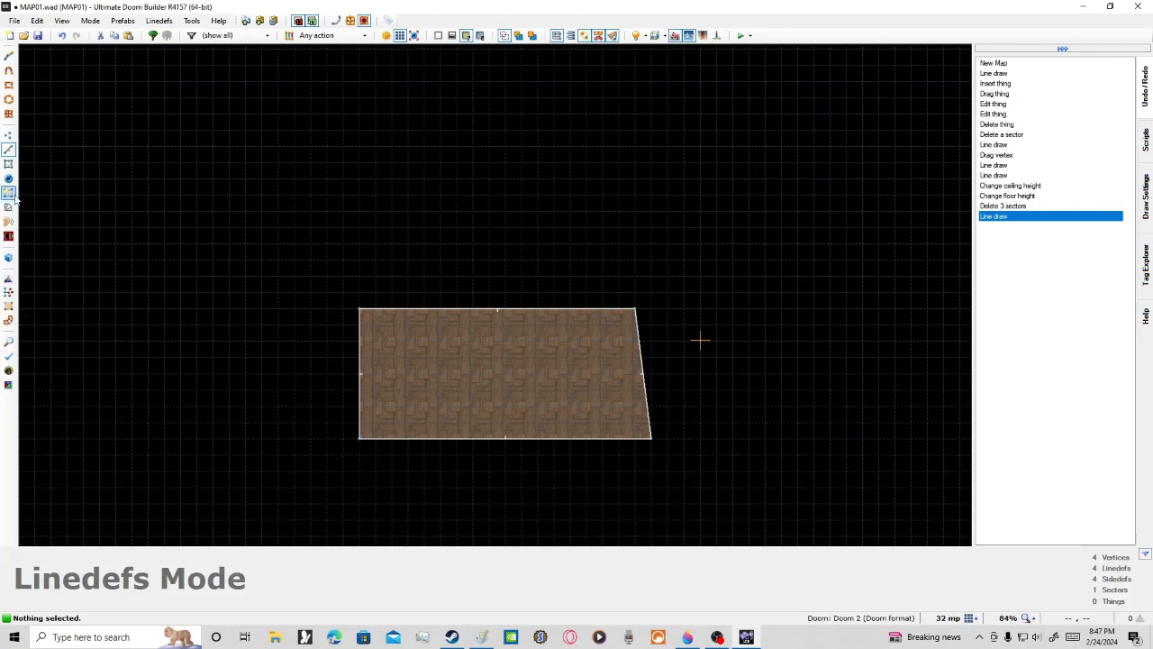
# Step: In Sectors Mode, select the four-sided sector, view its Randomize options, and close them without applying
pyautogui.click(10, 280)
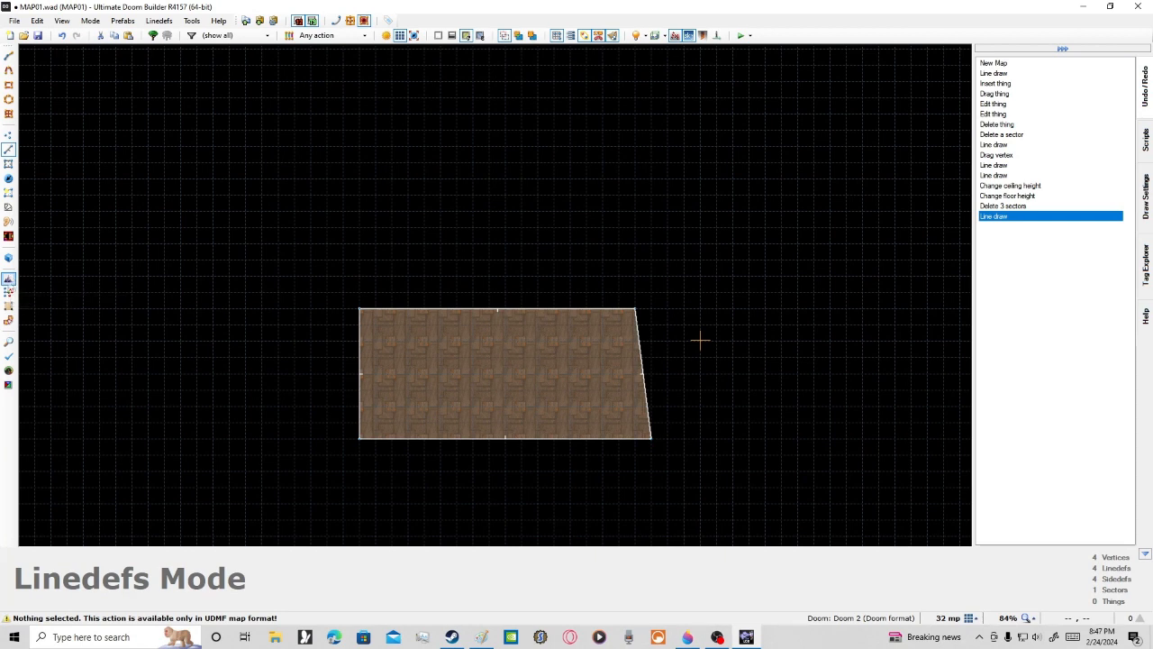
pyautogui.click(9, 164)
pyautogui.click(445, 389)
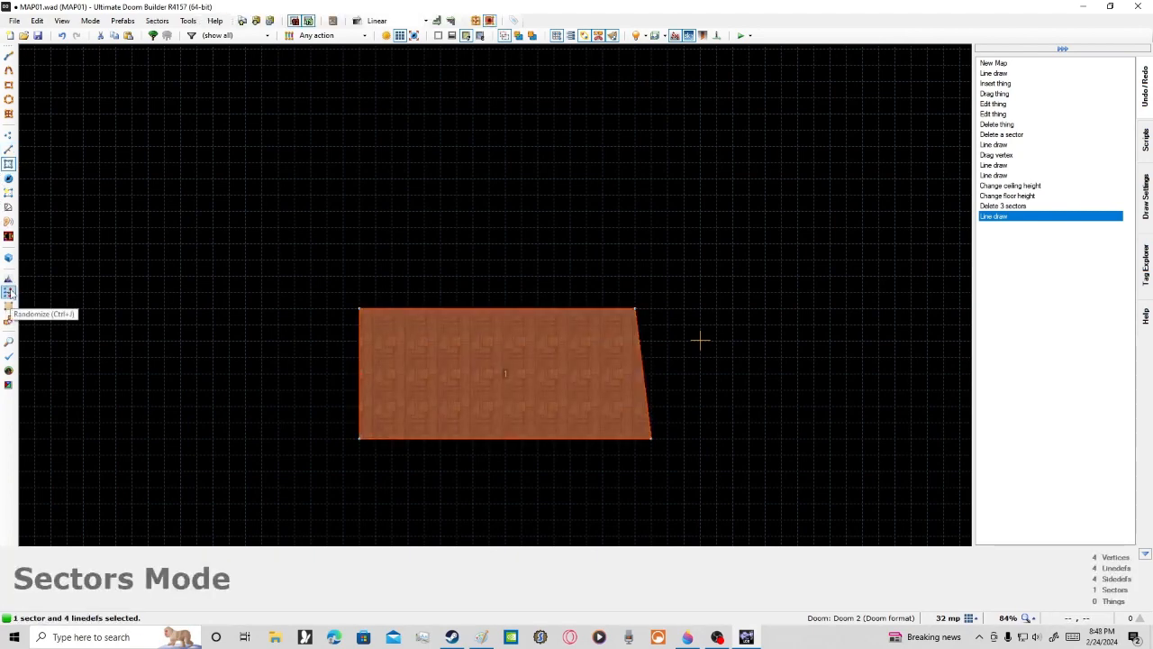
pyautogui.click(9, 293)
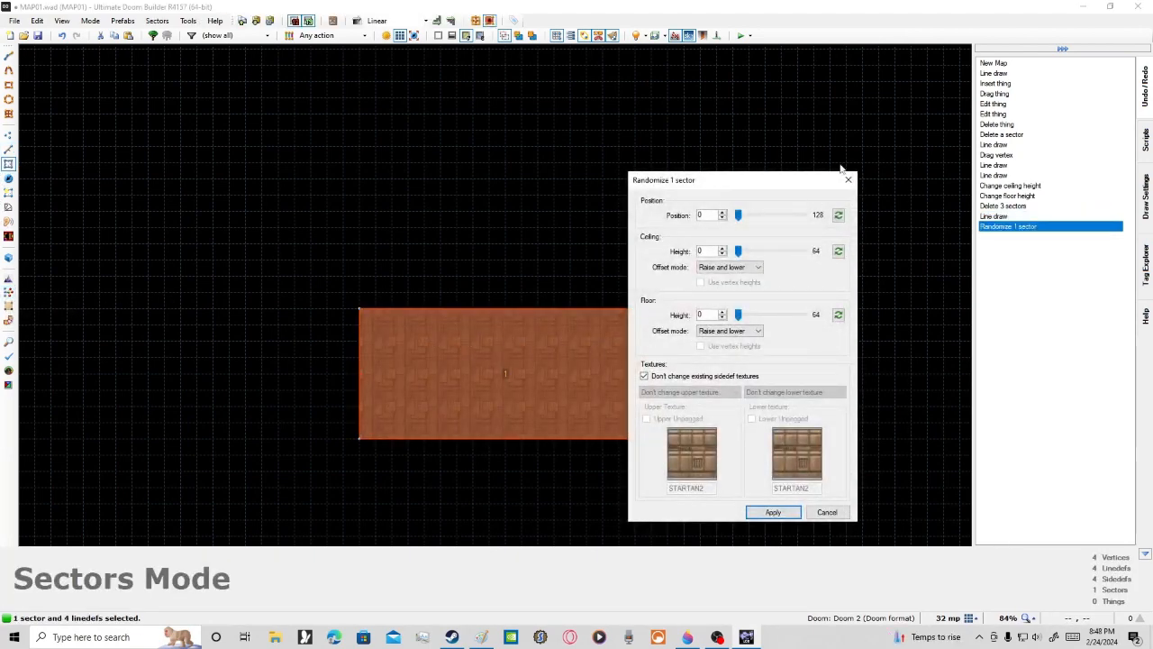
pyautogui.click(849, 180)
# Step: In Linedefs Mode, select all four linedefs of the sector and randomize their position by 128
pyautogui.press('l')
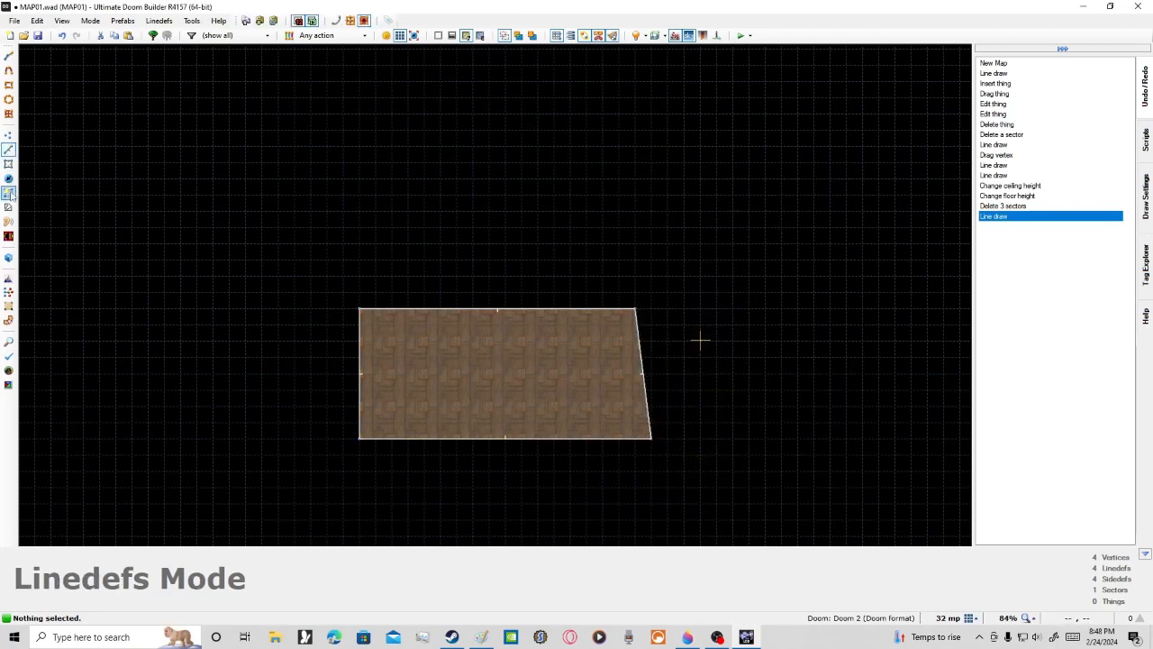
pyautogui.moveTo(678, 439); pyautogui.dragTo(679, 441)
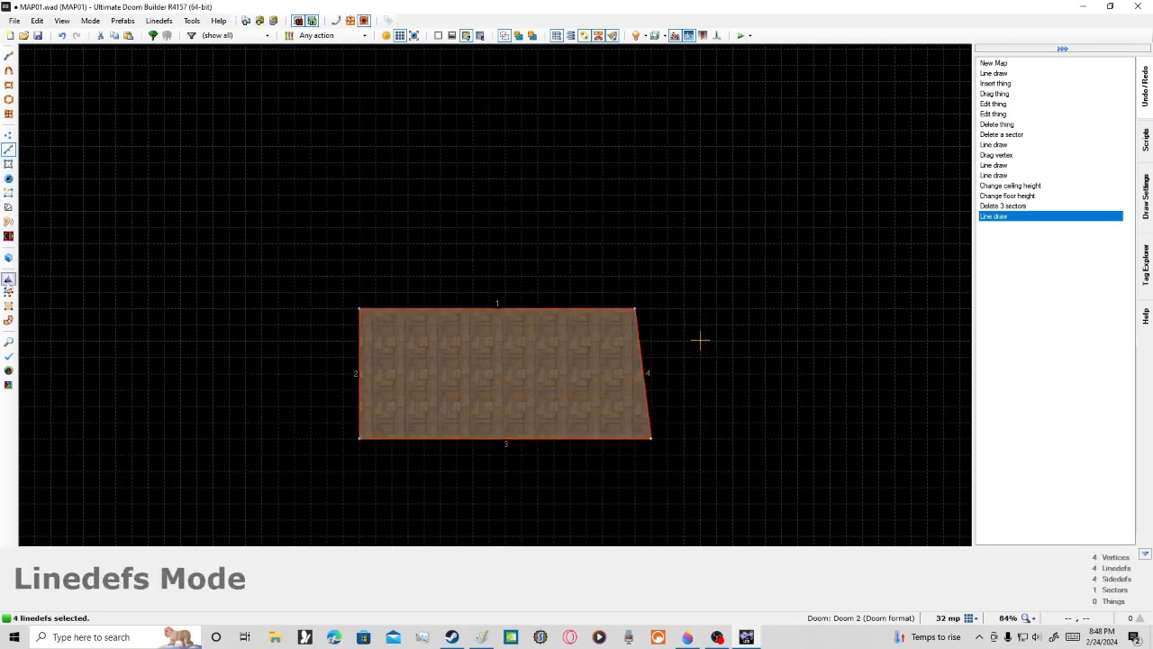
pyautogui.click(9, 292)
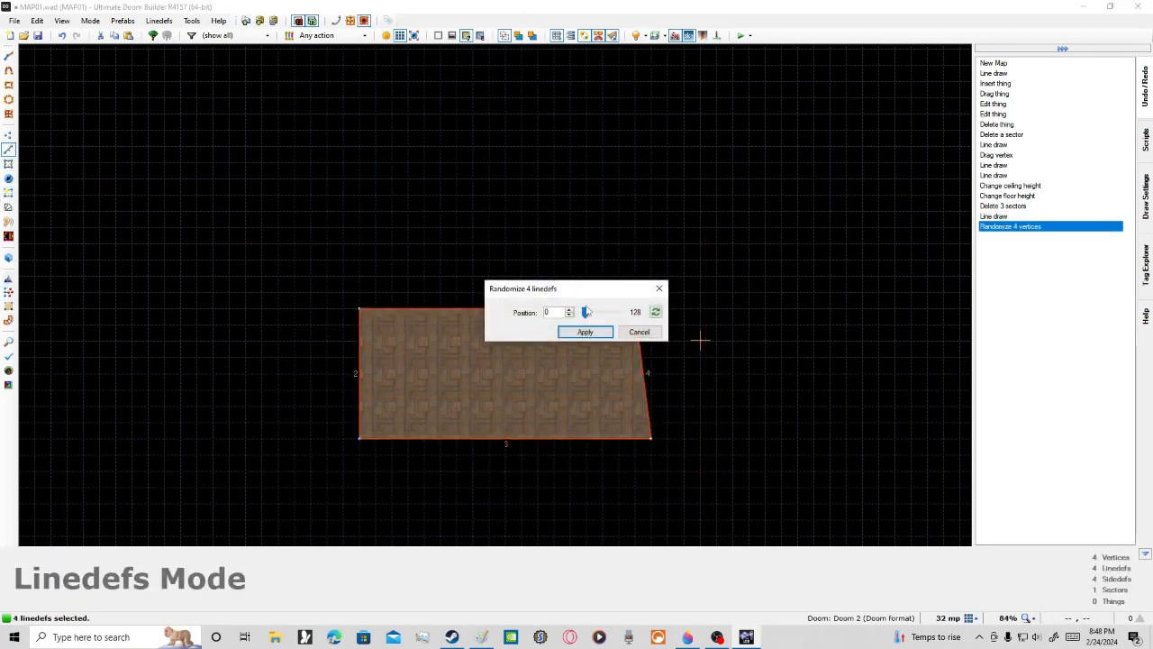
pyautogui.moveTo(588, 313); pyautogui.dragTo(820, 333)
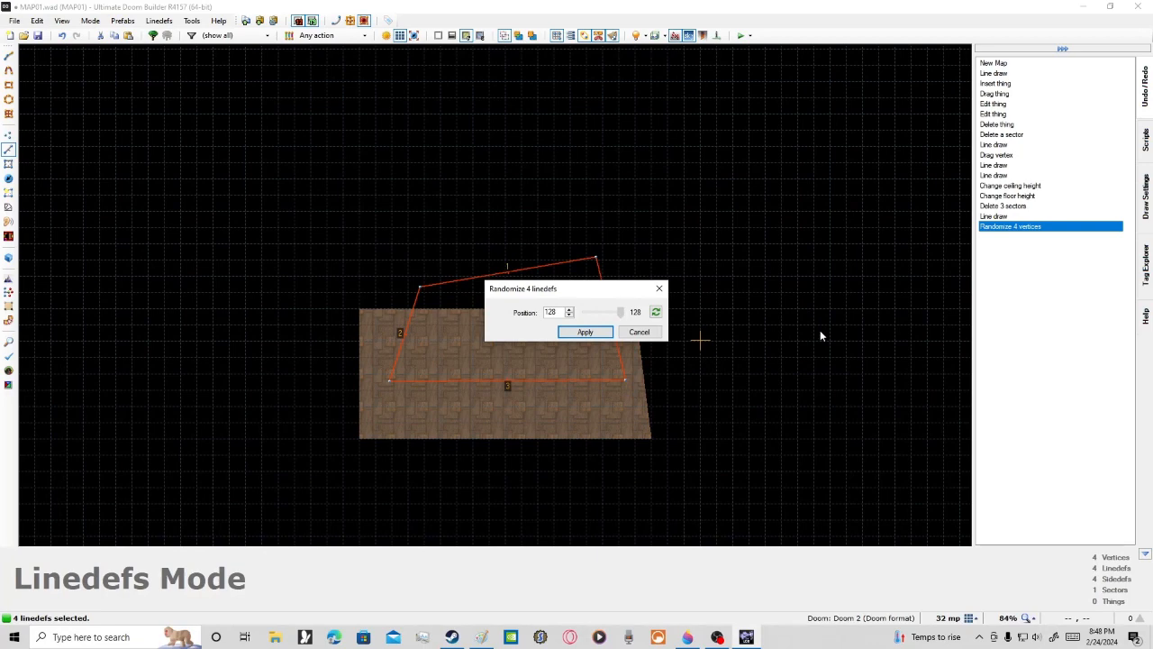
pyautogui.click(585, 331)
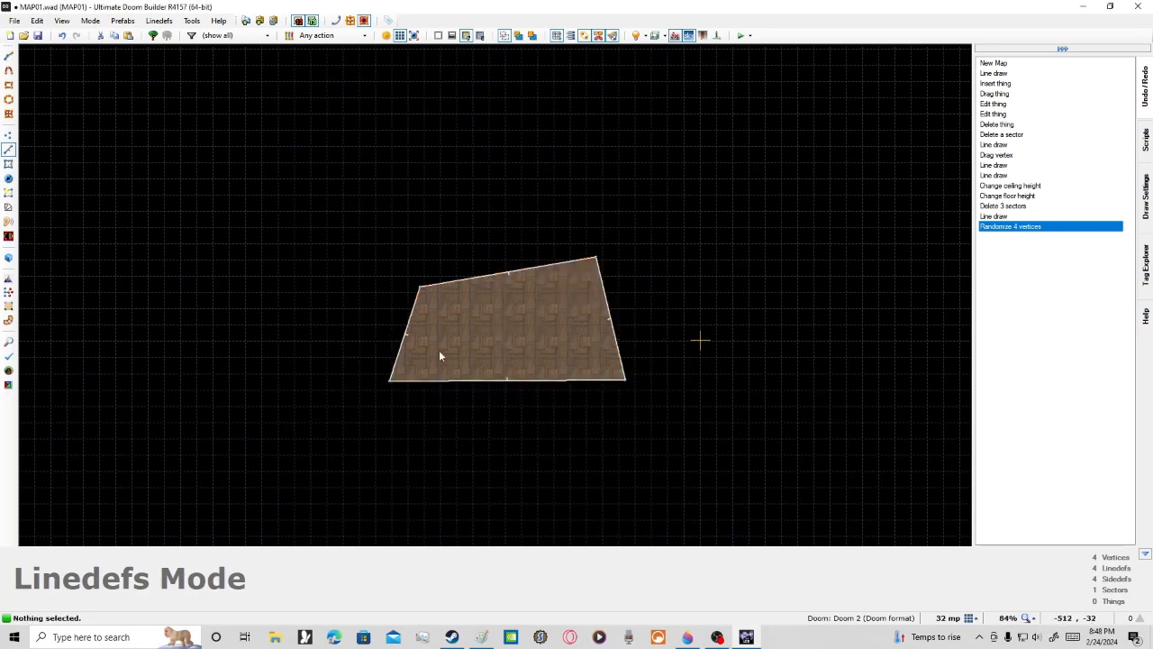
# Step: Inspect the randomized sector in Visual Mode, return to Linedefs Mode, and undo the randomization of its four vertices
pyautogui.press('q')
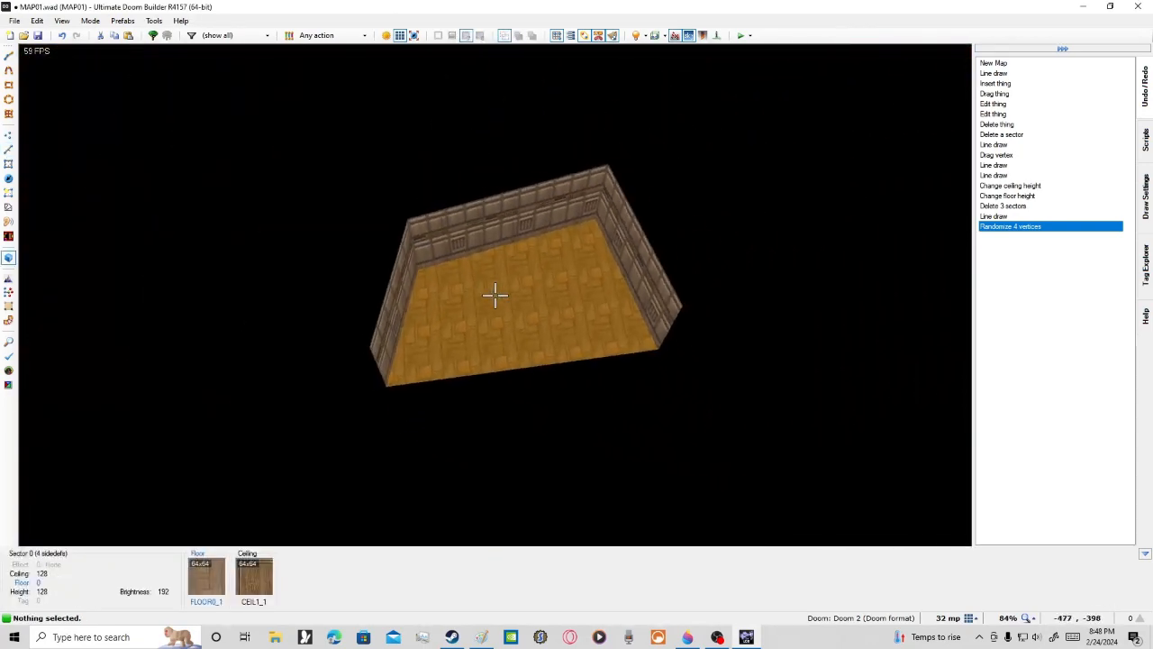
pyautogui.press('q')
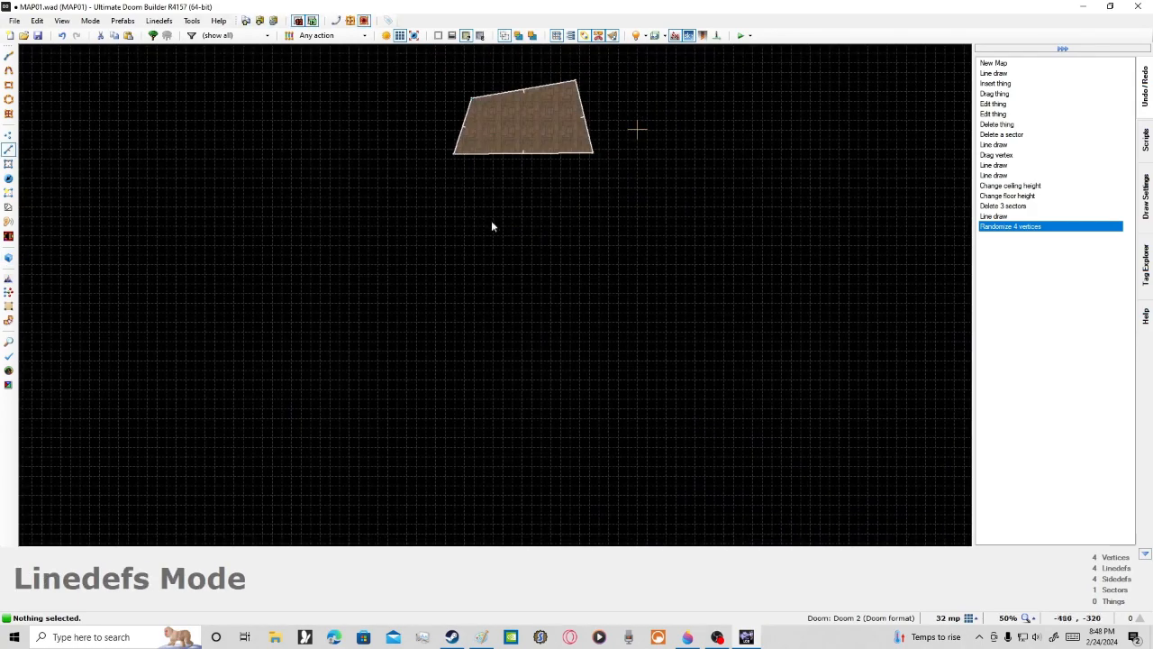
pyautogui.scroll(-2, 517, 59)
pyautogui.moveTo(471, 62); pyautogui.dragTo(474, 182, button='middle')
pyautogui.scroll(2, 514, 235)
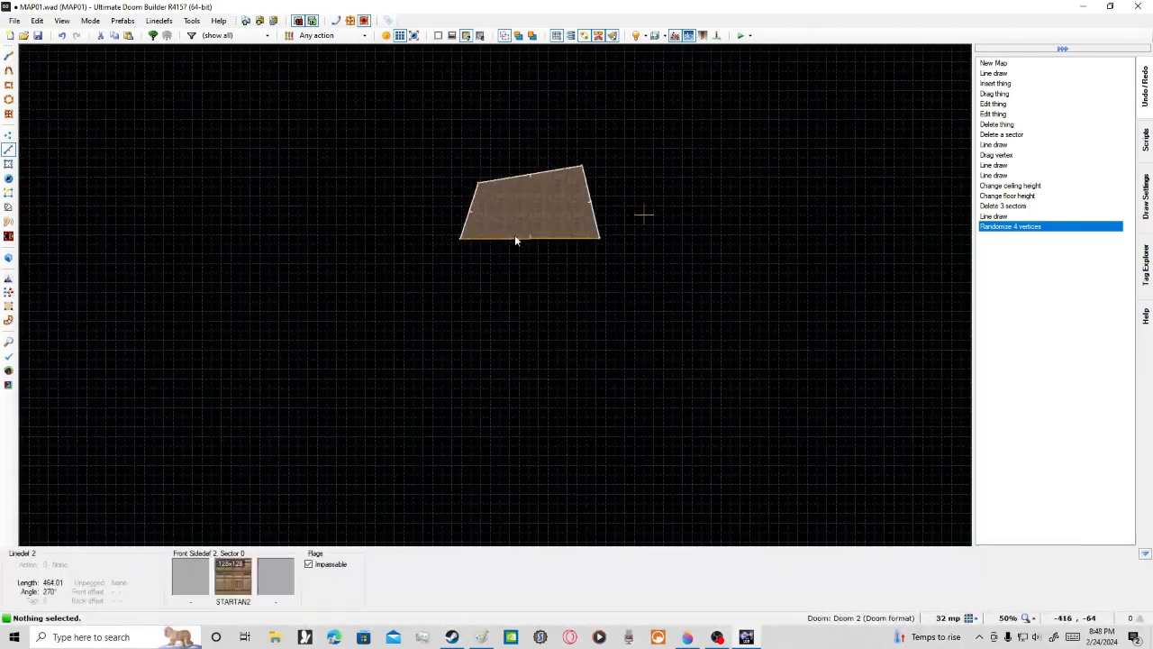
pyautogui.scroll(1, 515, 234)
pyautogui.click(63, 36)
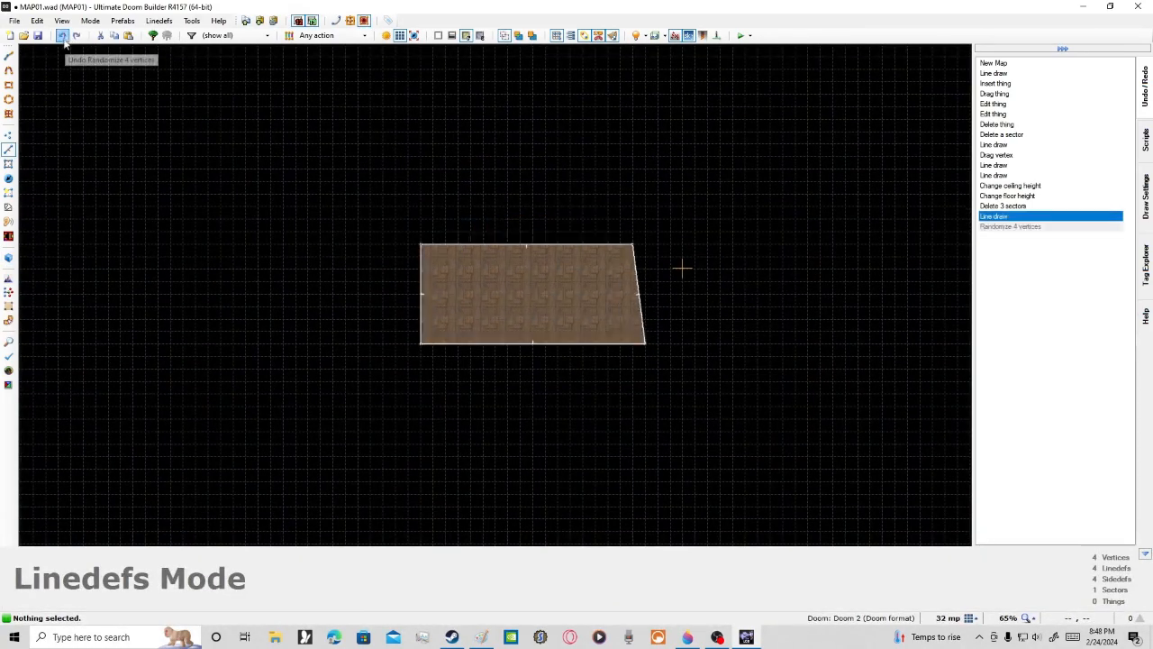
# Step: In Sectors Mode, select the four-sided sector, flip it horizontally twice in Edit Selection Mode, and apply the edit
pyautogui.click(9, 307)
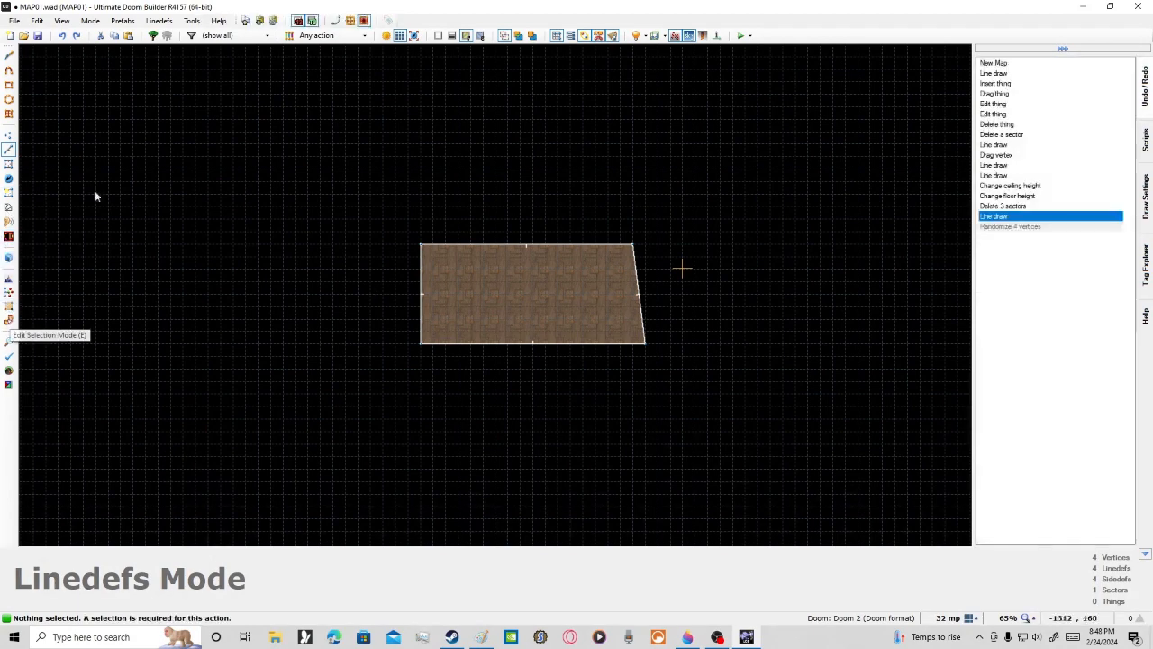
pyautogui.click(8, 164)
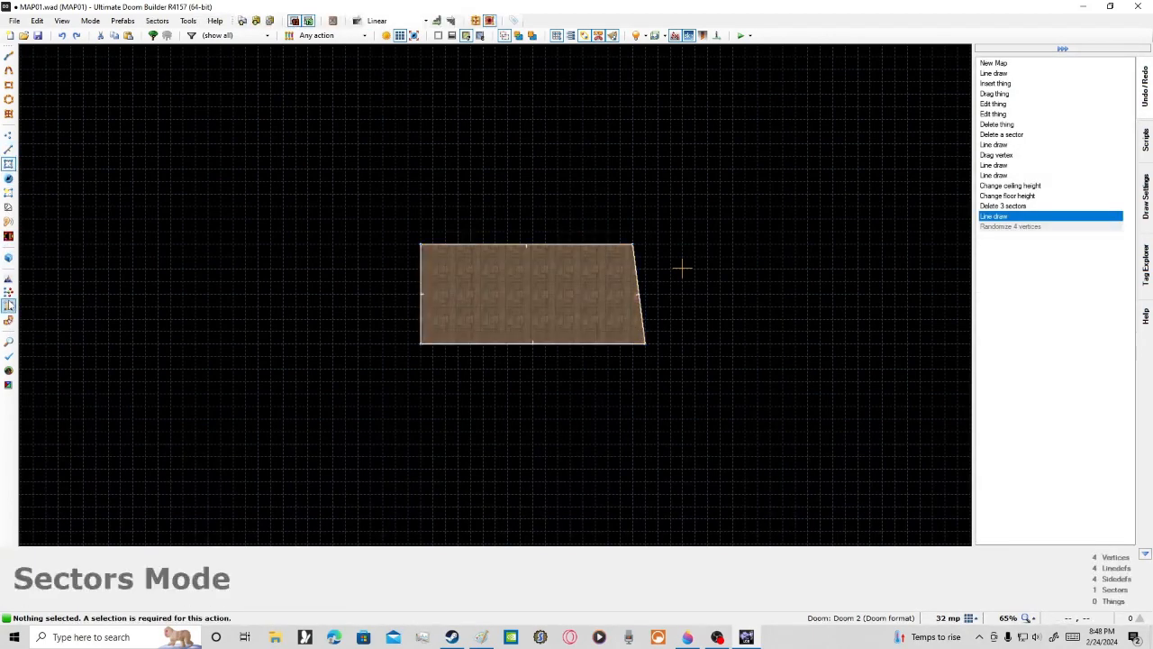
pyautogui.click(535, 297)
pyautogui.click(9, 307)
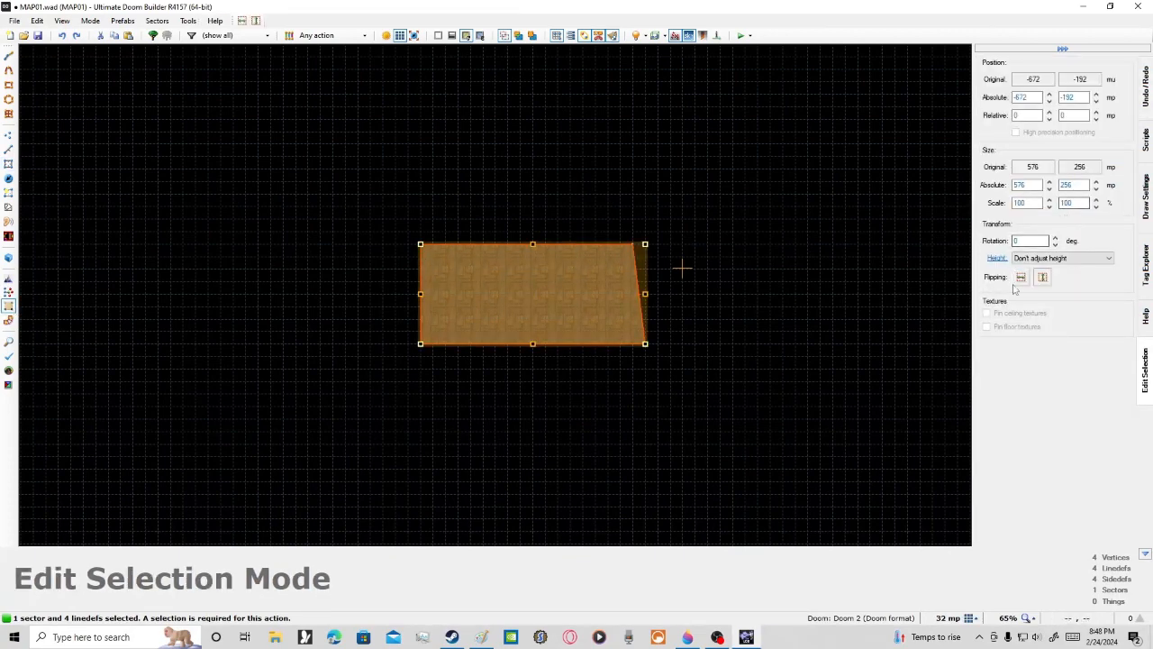
pyautogui.click(1020, 278)
pyautogui.click(1020, 277)
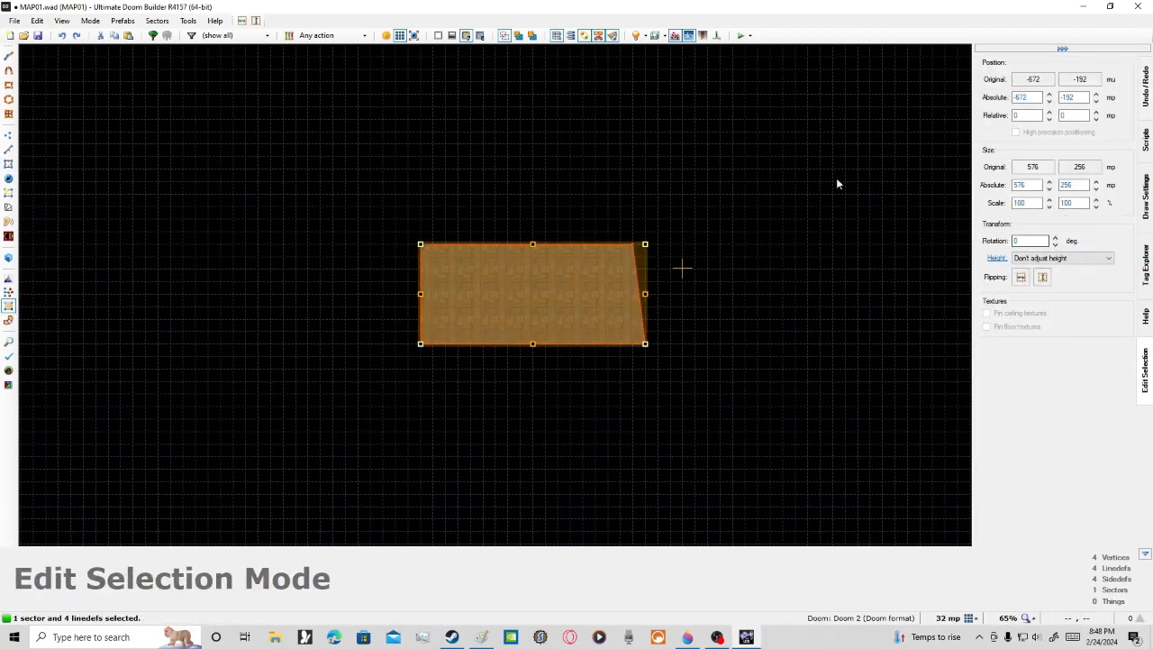
pyautogui.press('Return')
pyautogui.click(153, 20)
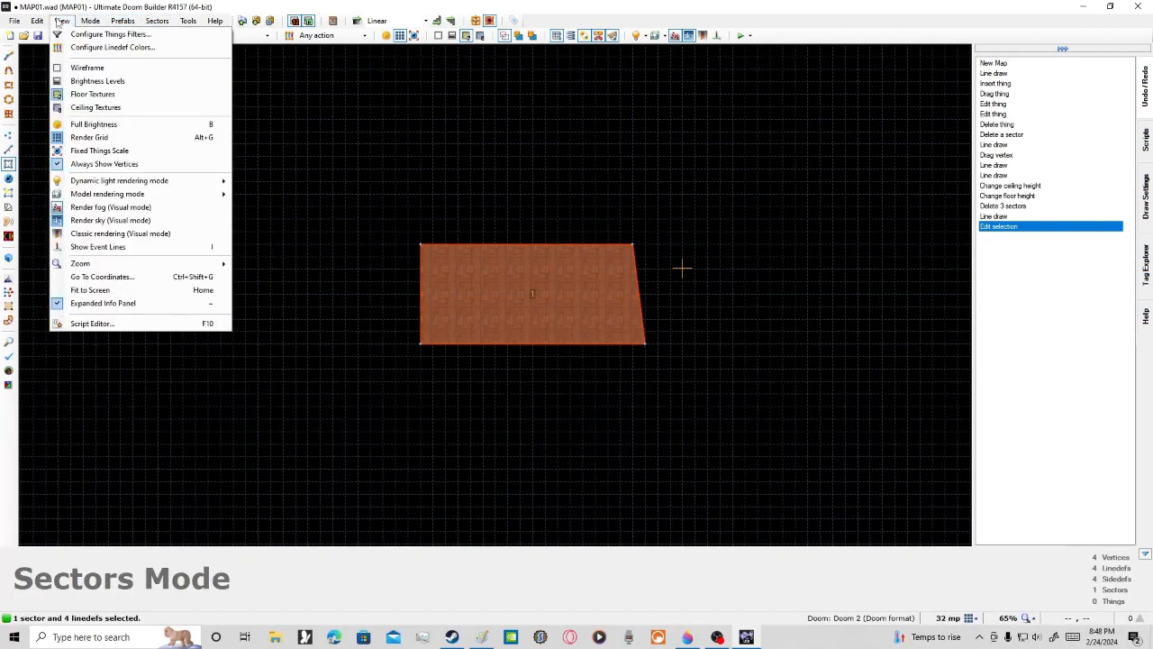
pyautogui.moveTo(98, 22)
pyautogui.click(293, 88)
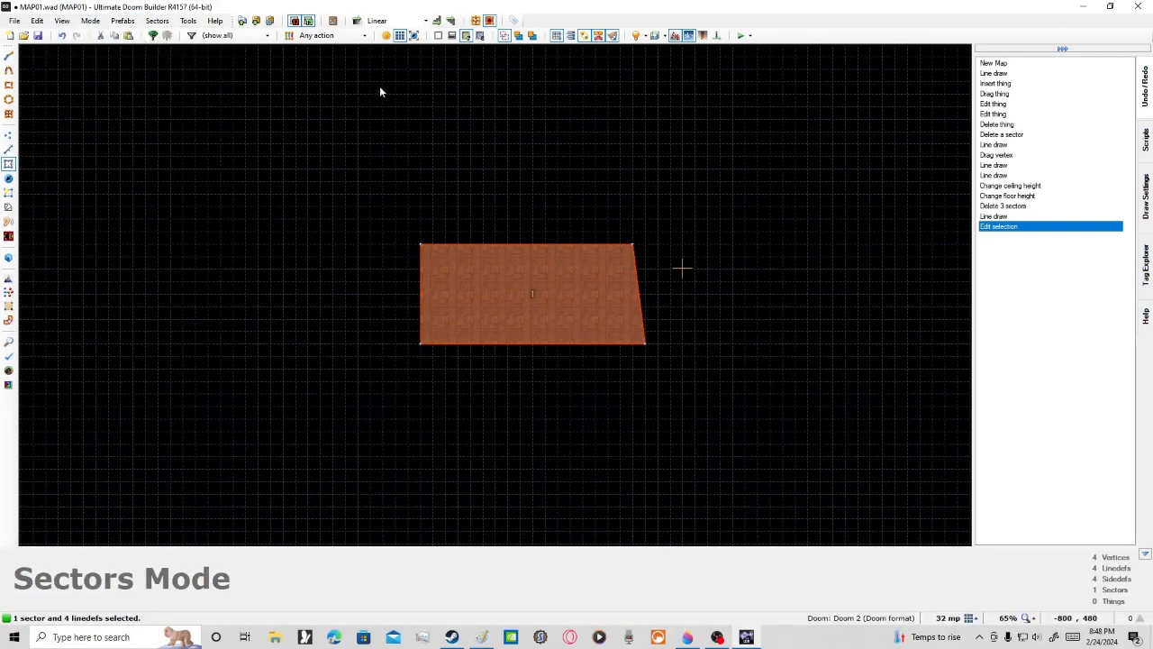
pyautogui.click(188, 21)
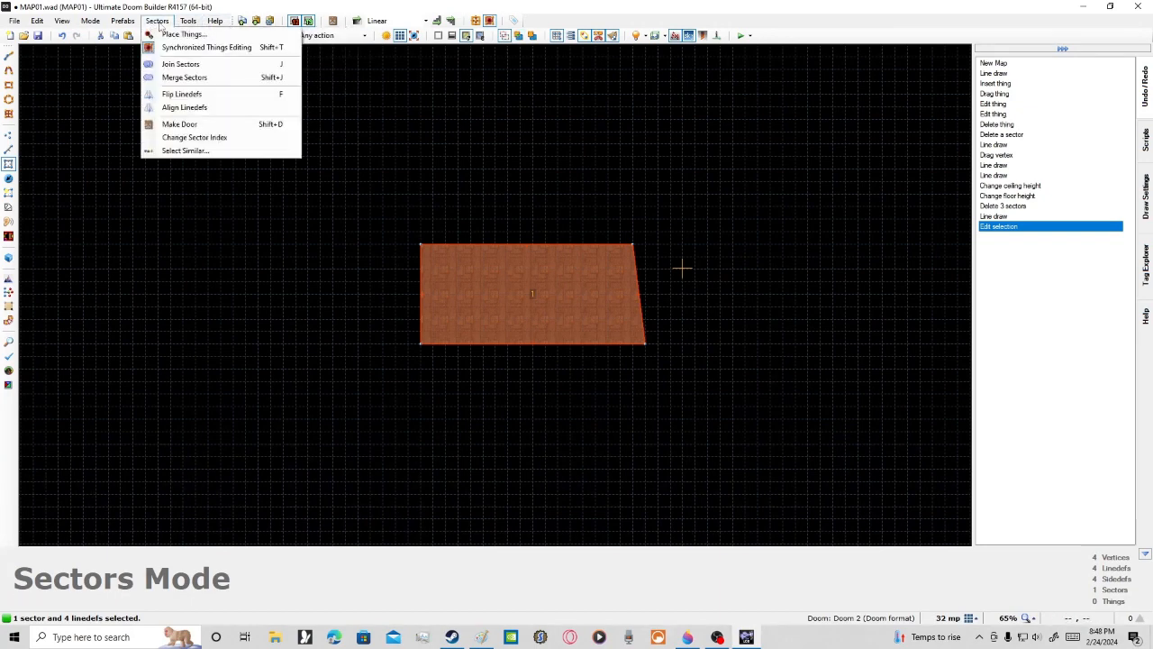
pyautogui.moveTo(149, 32)
pyautogui.click(148, 25)
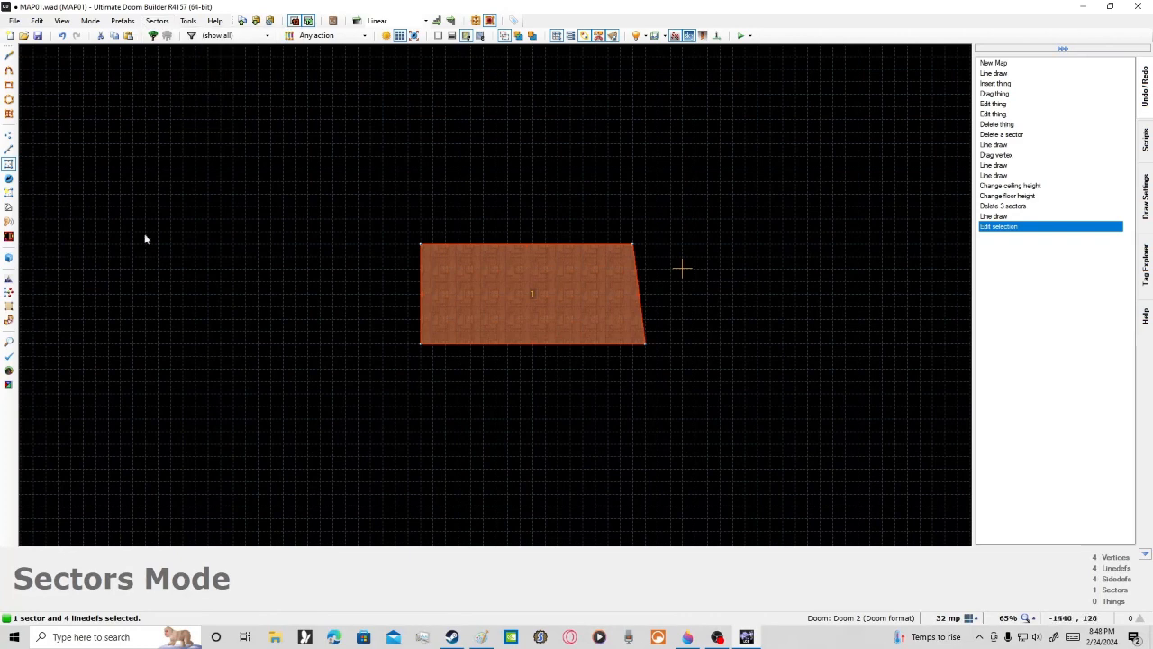
# Step: Deselect the four-sided sector and try to start Bridge Mode with no linedefs selected
pyautogui.click(434, 280)
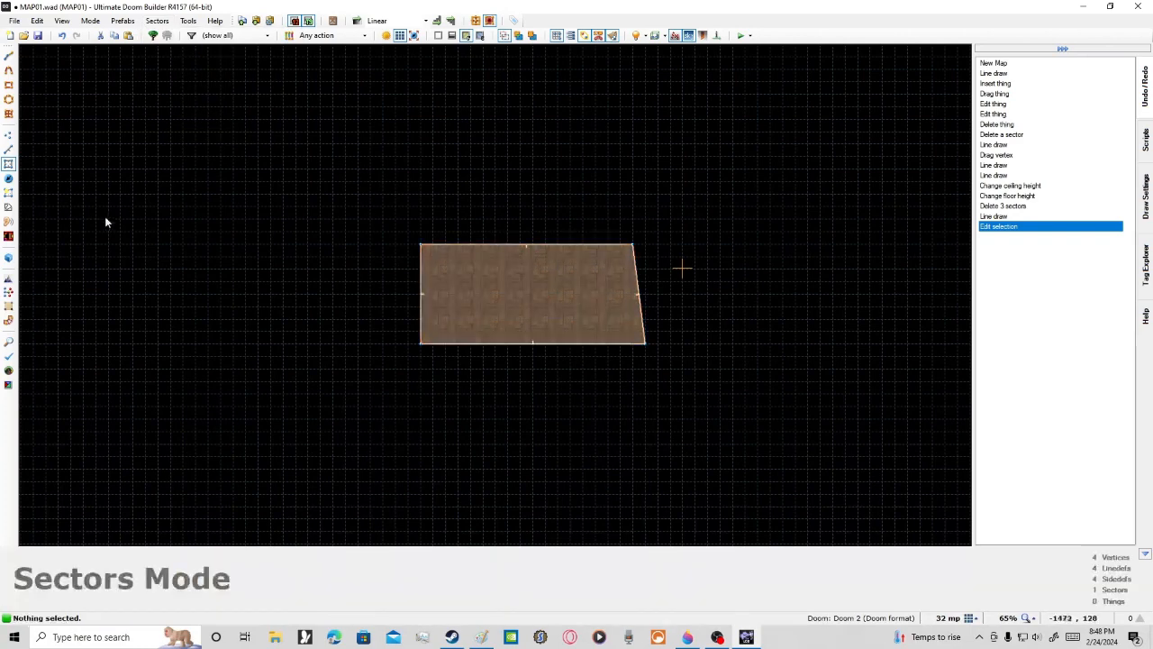
pyautogui.click(9, 321)
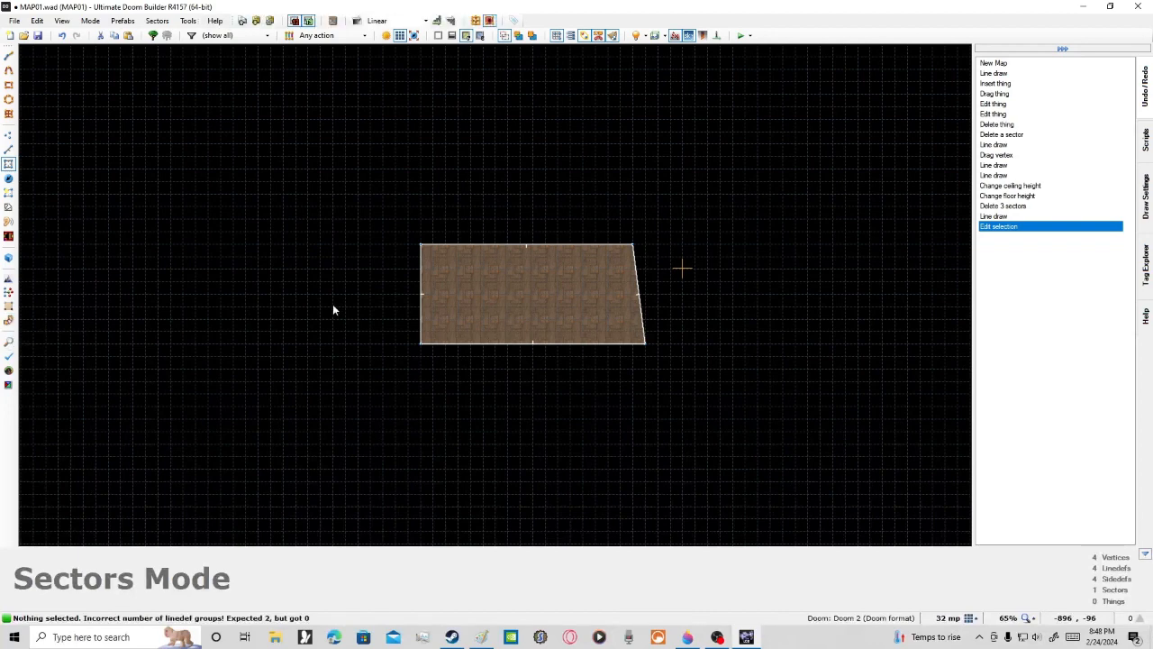
pyautogui.scroll(3, 375, 311)
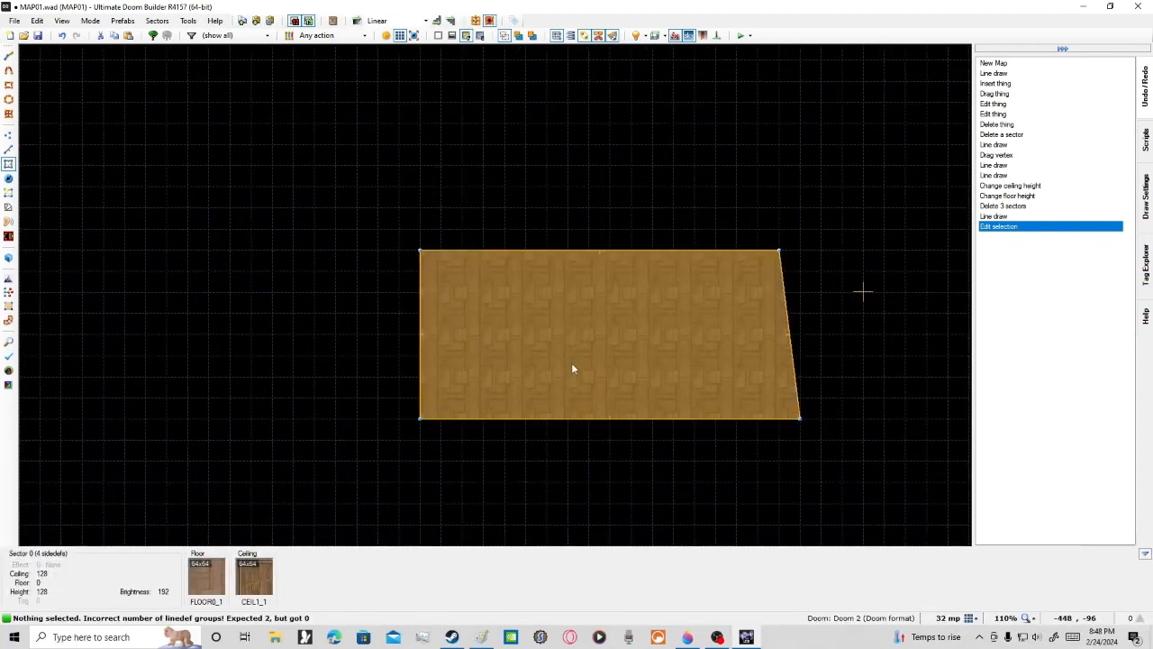
# Step: Move the sector's upper-right vertex directly above the lower-right one so the slanted side becomes vertical
pyautogui.scroll(-2, 546, 326)
pyautogui.click(8, 135)
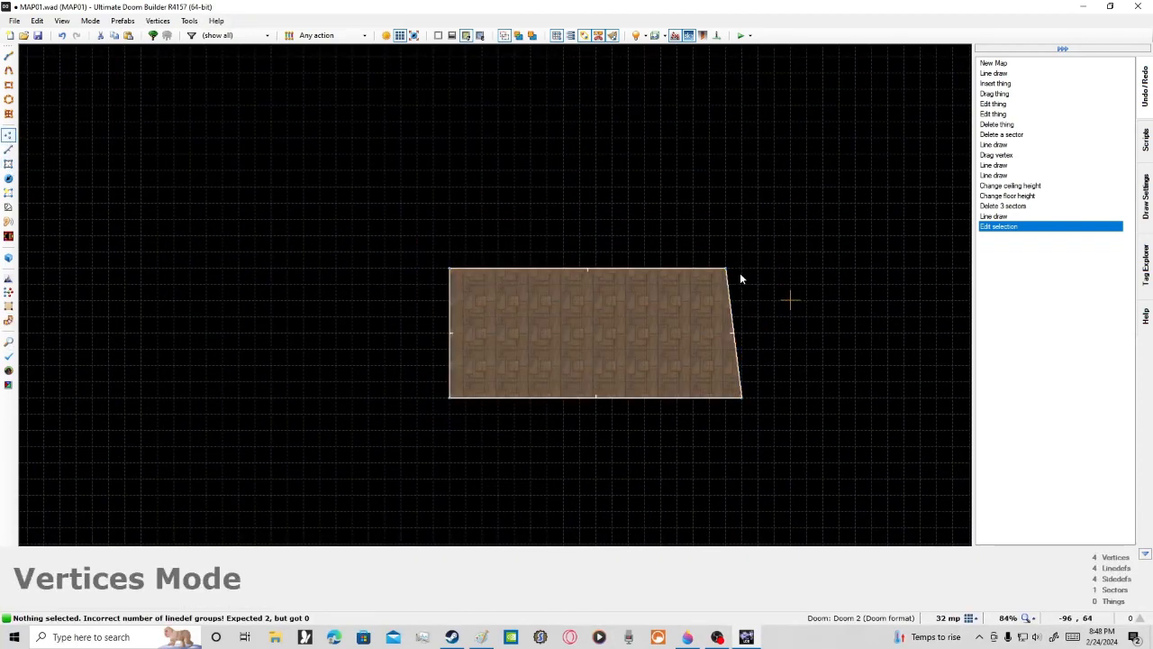
pyautogui.moveTo(730, 269)
pyautogui.mouseDown()
pyautogui.moveTo(744, 281)
pyautogui.moveTo(742, 269)
pyautogui.mouseUp()
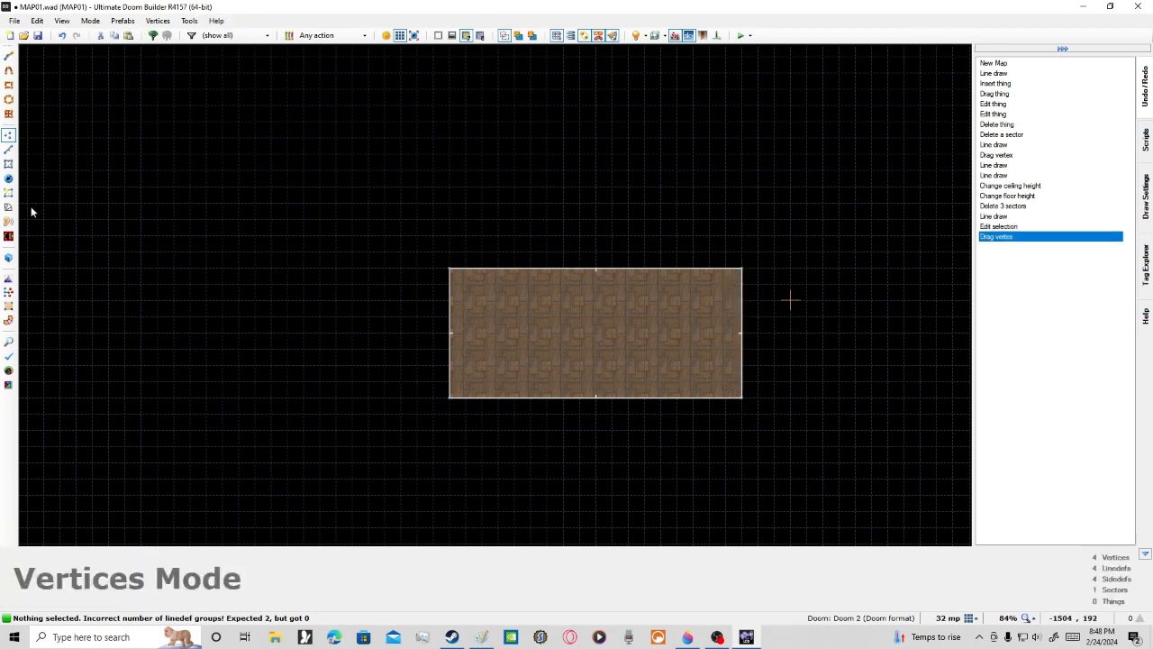
# Step: Move the rectangular sector's two short side linedefs outward, stretching it to 1312 units long
pyautogui.click(8, 150)
pyautogui.moveTo(458, 333); pyautogui.dragTo(257, 334)
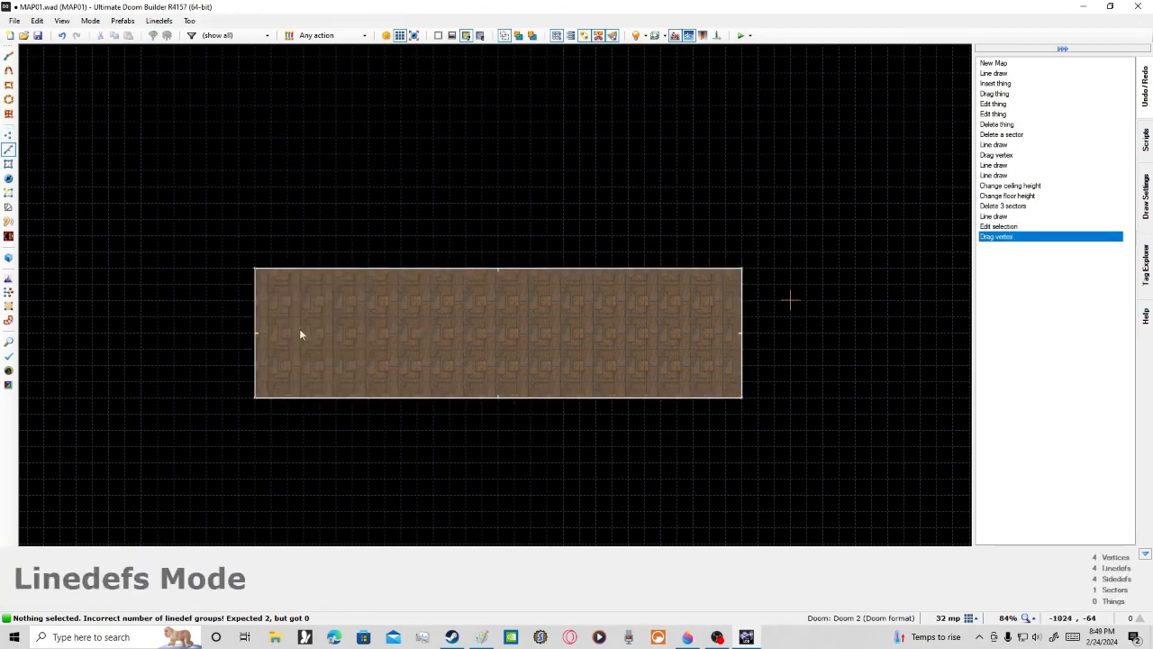
pyautogui.moveTo(746, 339); pyautogui.dragTo(921, 333)
# Step: Draw a 1440 by 192 rectangular sector above the existing one and move its end linedefs inward to line up with the lower sector's sides
pyautogui.press('Up')
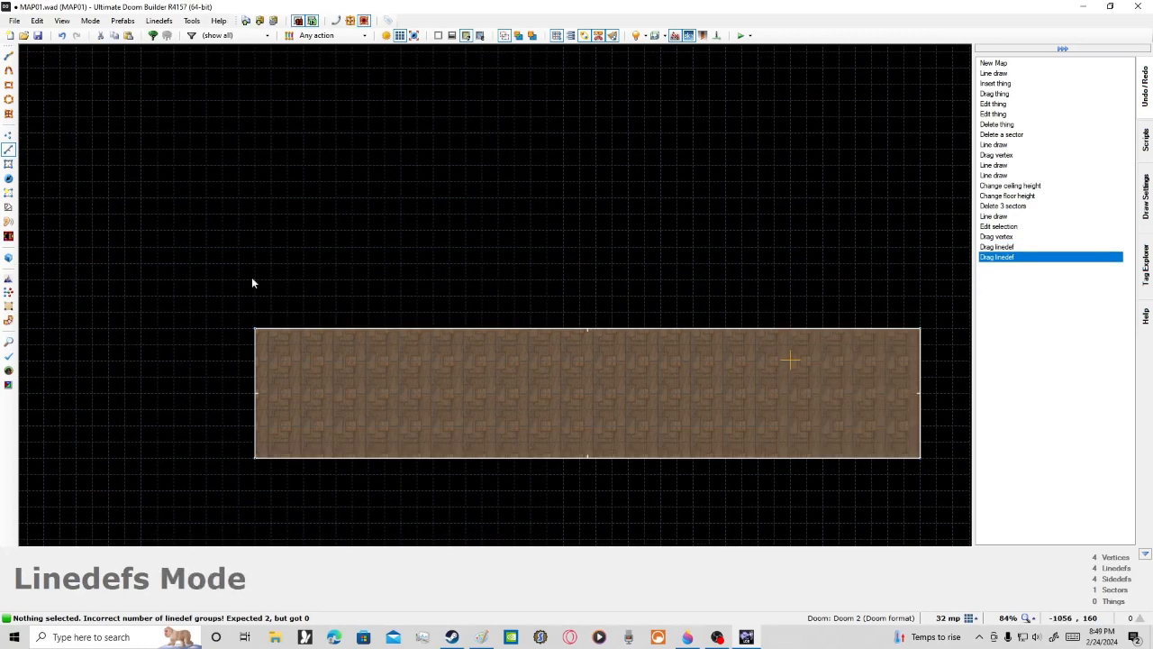
pyautogui.press('Up')
pyautogui.rightClick(236, 98)
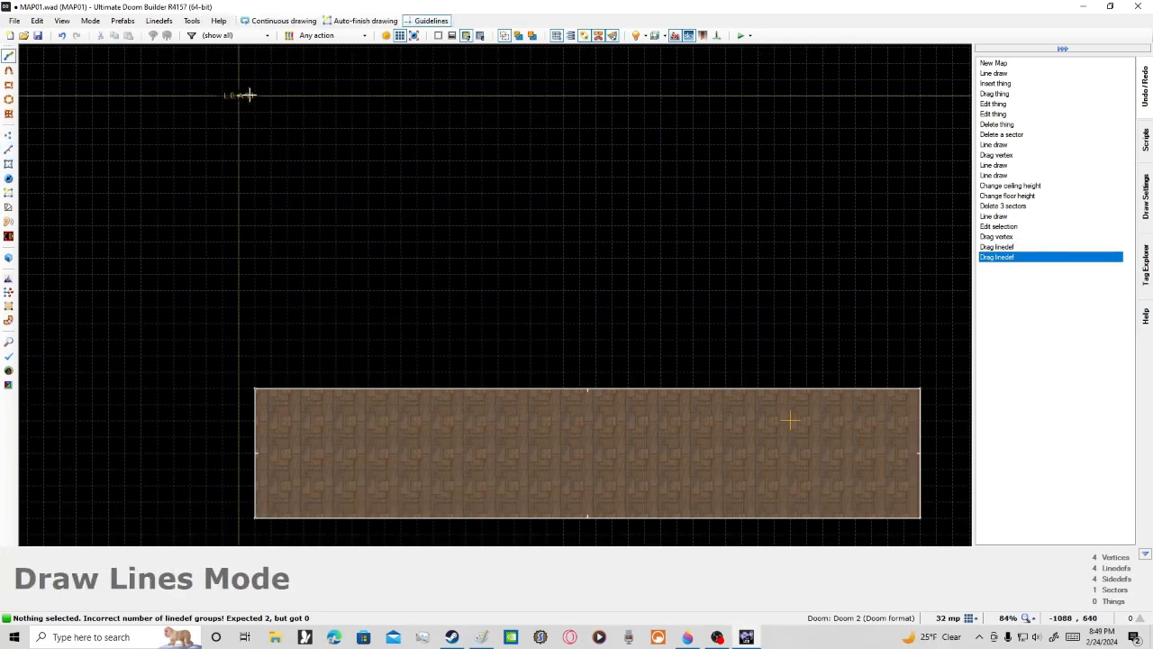
pyautogui.press('Right')
pyautogui.press('Right')
pyautogui.click(849, 96)
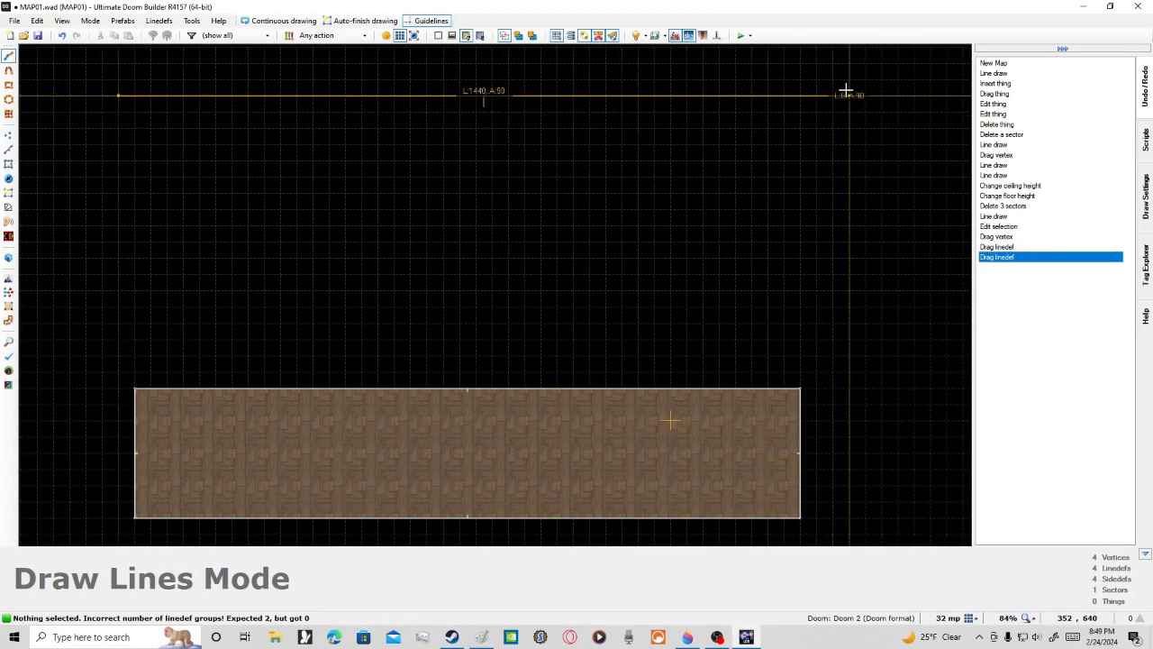
pyautogui.click(850, 193)
pyautogui.click(118, 193)
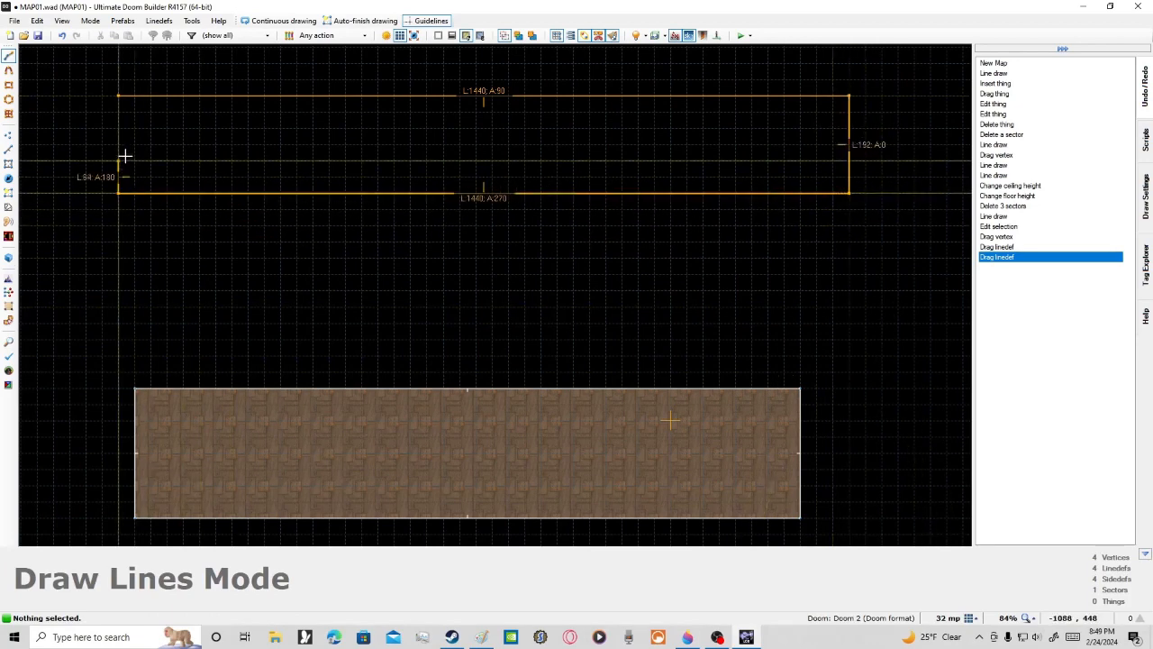
pyautogui.click(120, 110)
pyautogui.moveTo(118, 131); pyautogui.dragTo(135, 122)
pyautogui.moveTo(848, 135); pyautogui.dragTo(801, 140)
# Step: Draw lines along the gap between the two sectors to close it as a middle sector 1312 units long and 384 high
pyautogui.scroll(3, 806, 198)
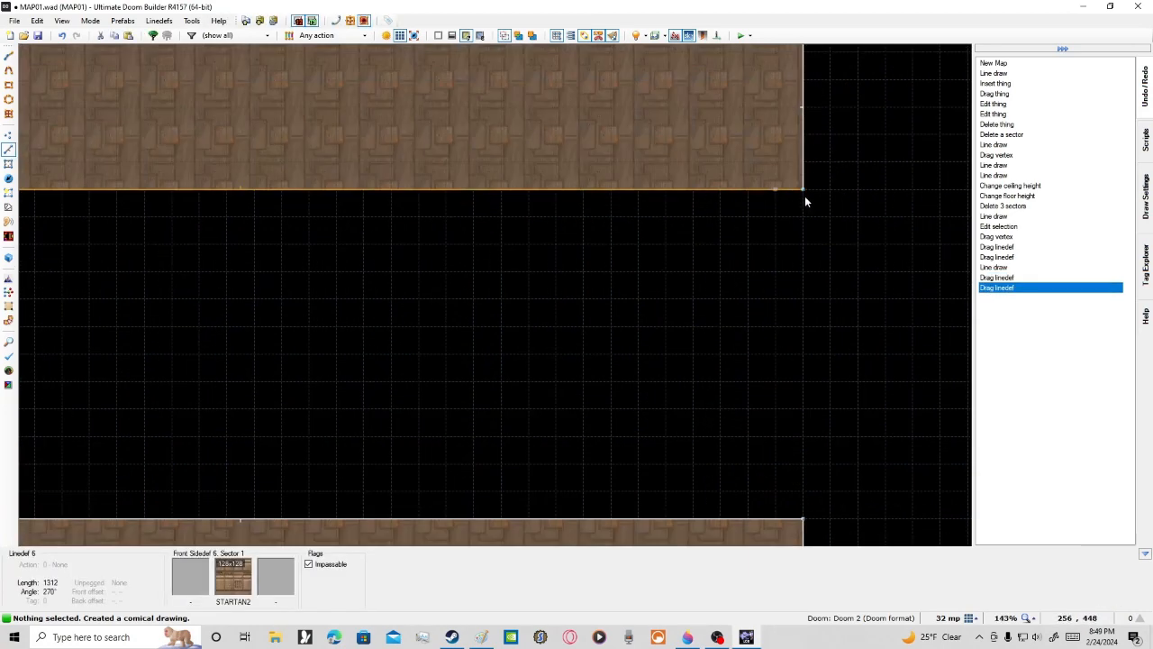
pyautogui.scroll(2, 807, 197)
pyautogui.rightClick(805, 197)
pyautogui.scroll(-3, 785, 236)
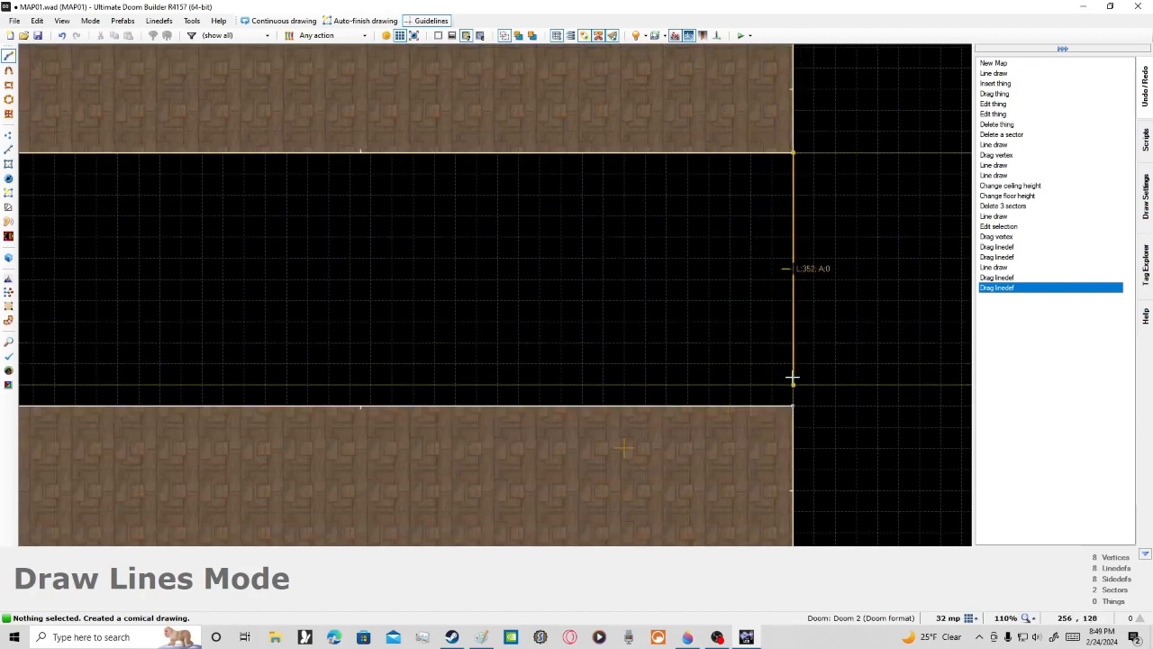
pyautogui.click(792, 465)
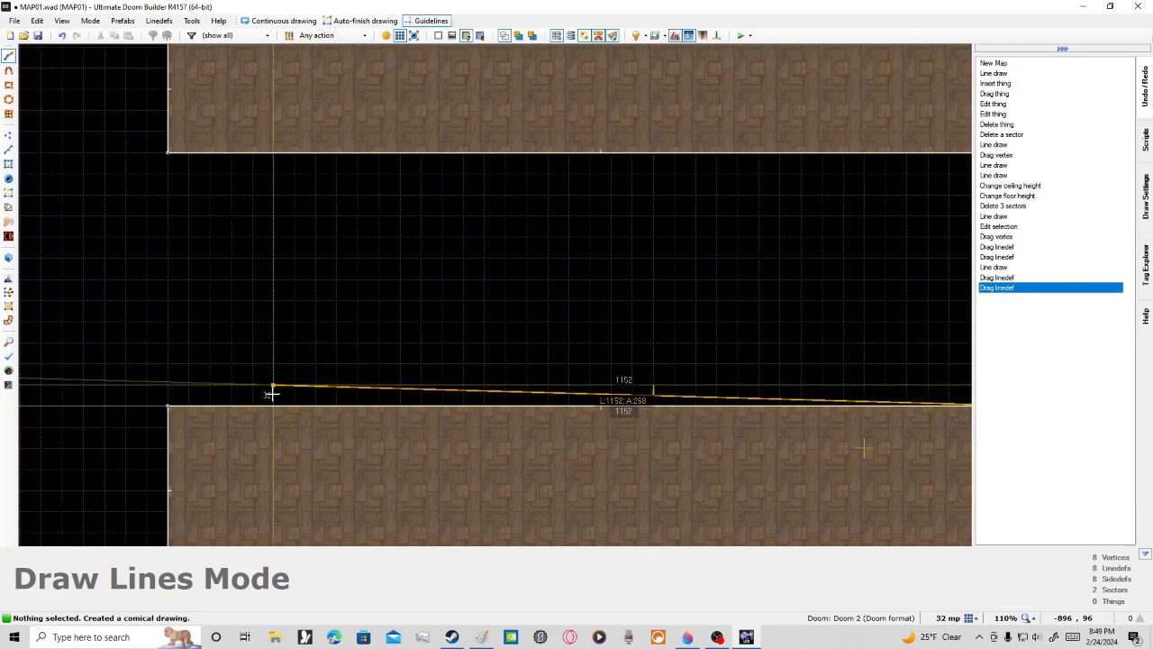
pyautogui.click(173, 399)
pyautogui.click(174, 147)
pyautogui.click(167, 153)
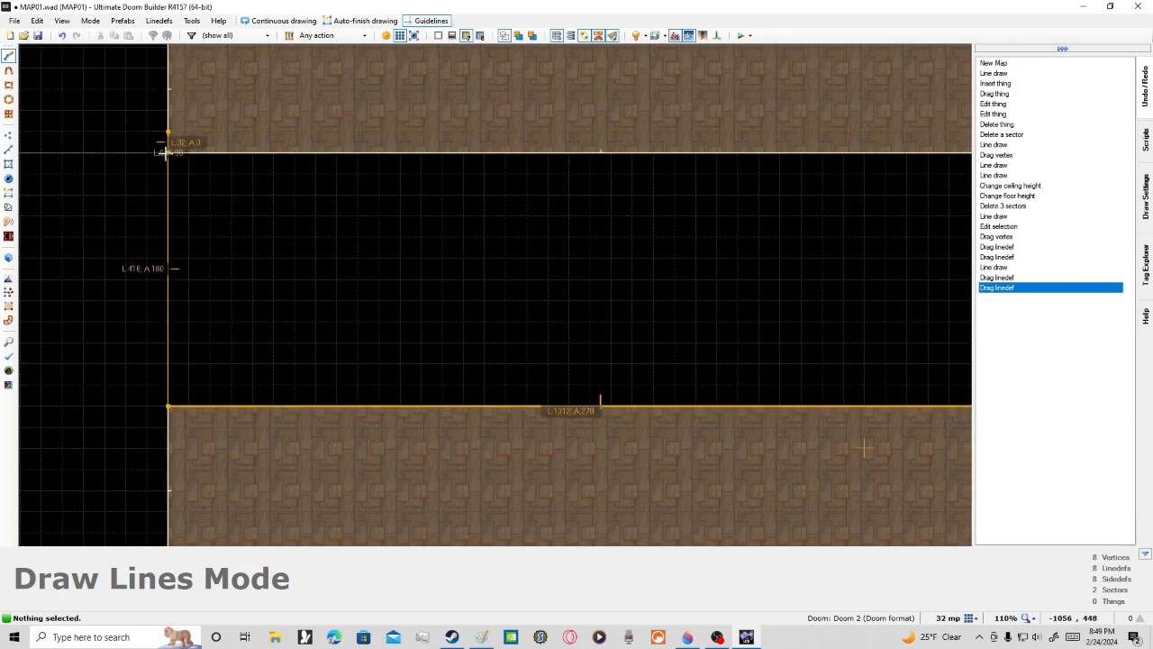
pyautogui.press('Right')
pyautogui.press('Right')
pyautogui.press('Right')
pyautogui.press('Right')
pyautogui.press('Right')
pyautogui.press('Right')
pyautogui.press('Right')
pyautogui.click(619, 152)
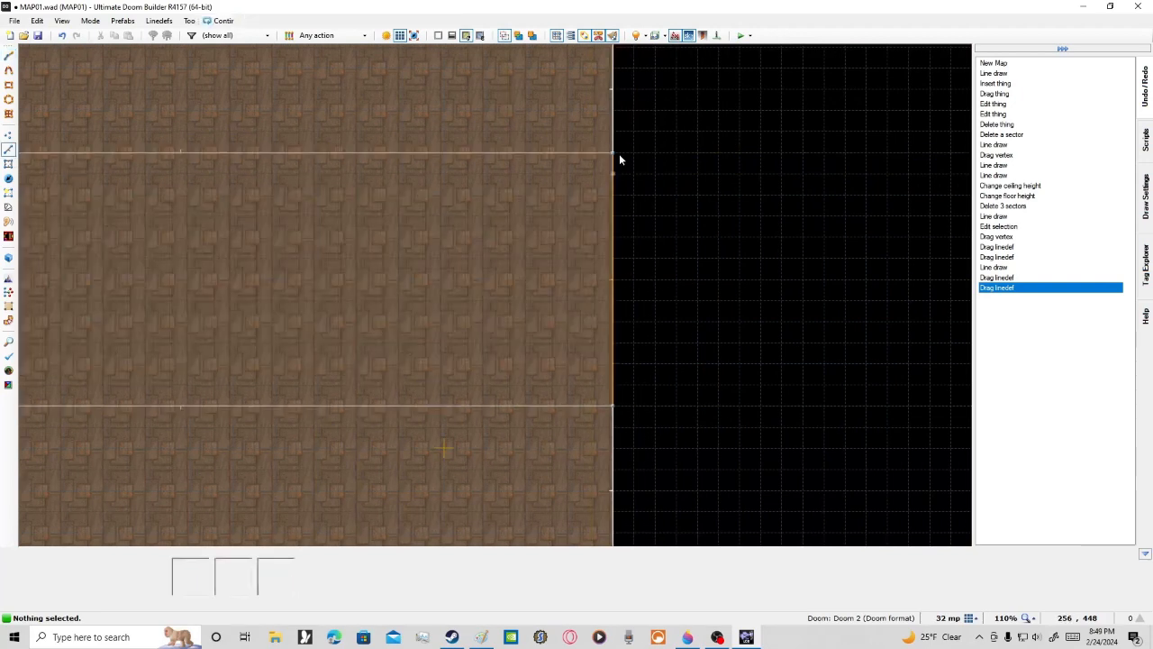
# Step: Merge the stray vertex on the upper sector's left side into the corner it shares with the middle sector
pyautogui.scroll(-1, 613, 183)
pyautogui.press('Left')
pyautogui.press('Left')
pyautogui.press('Left')
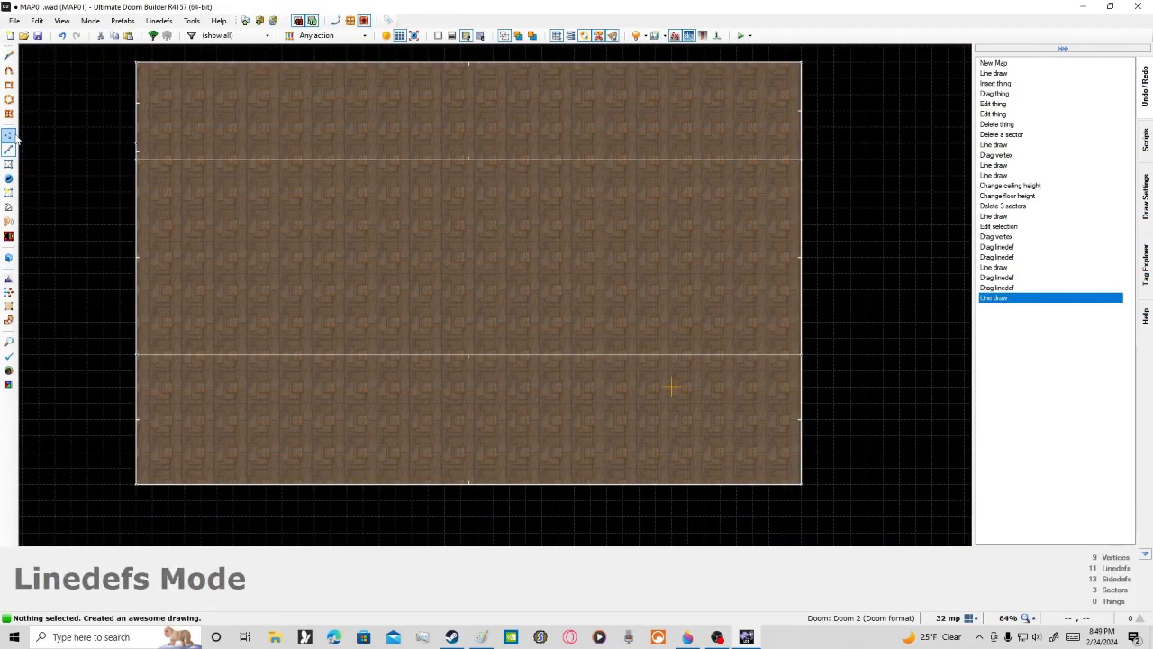
pyautogui.click(12, 136)
pyautogui.moveTo(136, 145); pyautogui.dragTo(138, 160, button='right')
# Step: Split both linedefs dividing the three sectors at two vertically aligned points each, spaced 256 units apart
pyautogui.scroll(2, 371, 163)
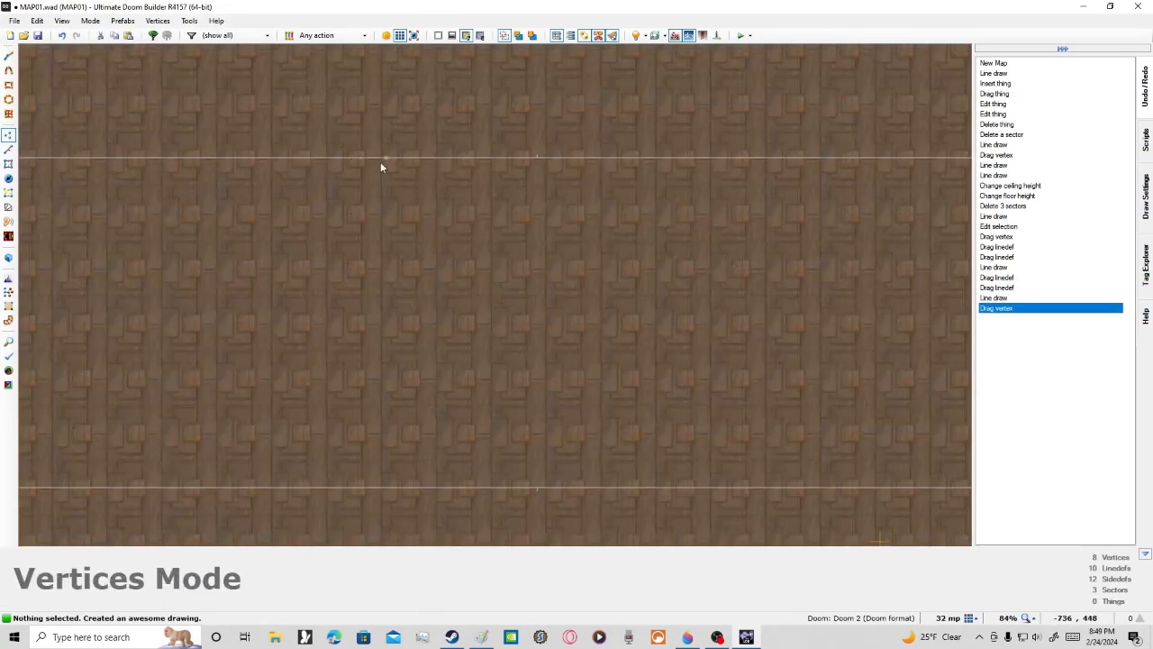
pyautogui.rightClick(412, 159)
pyautogui.rightClick(640, 159)
pyautogui.press('Down')
pyautogui.press('Down')
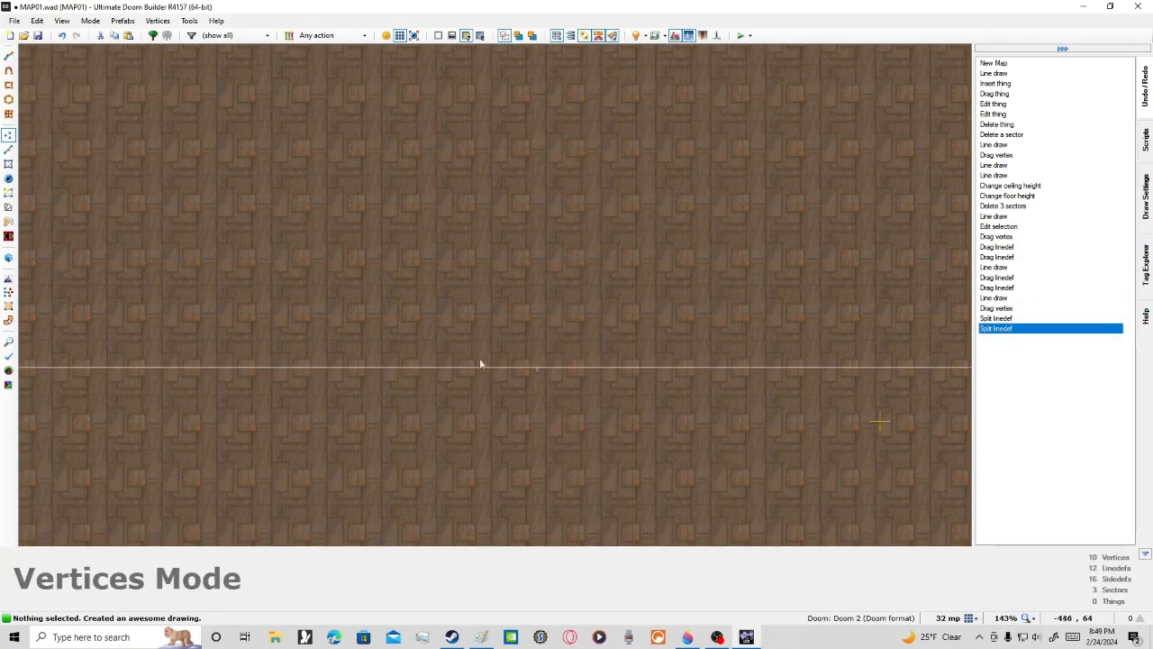
pyautogui.scroll(-1, 432, 351)
pyautogui.rightClick(424, 365)
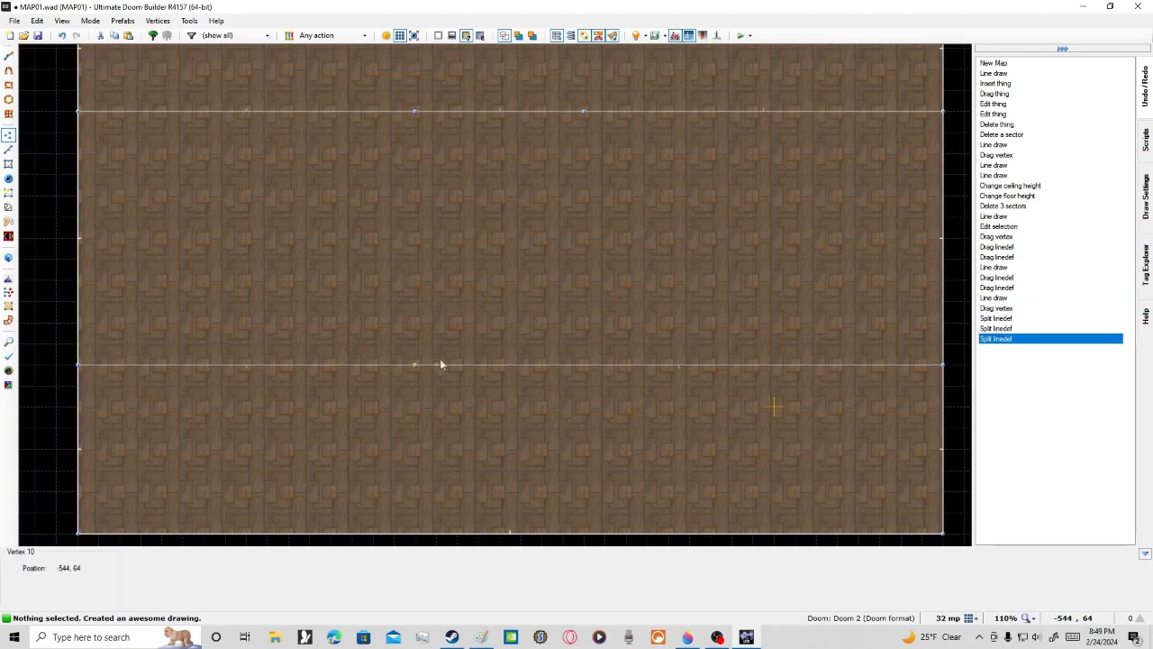
pyautogui.rightClick(583, 364)
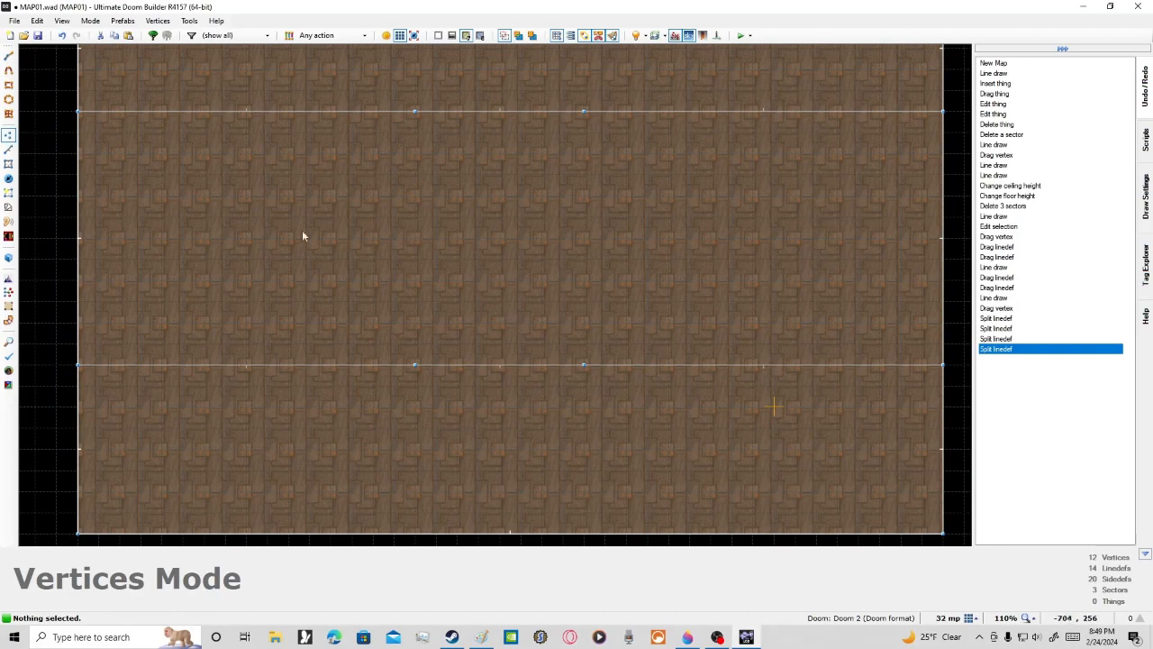
# Step: In the 3D view, lower the middle sector's floor to -128
pyautogui.click(7, 149)
pyautogui.press('w')
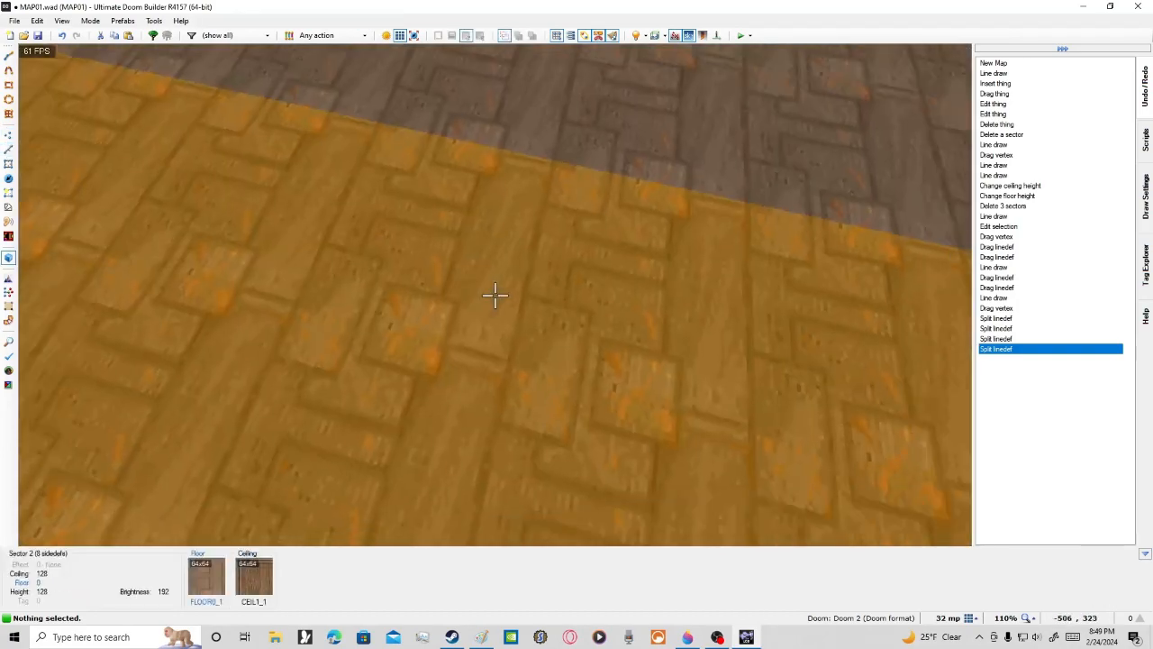
pyautogui.scroll(-13, 494, 294)
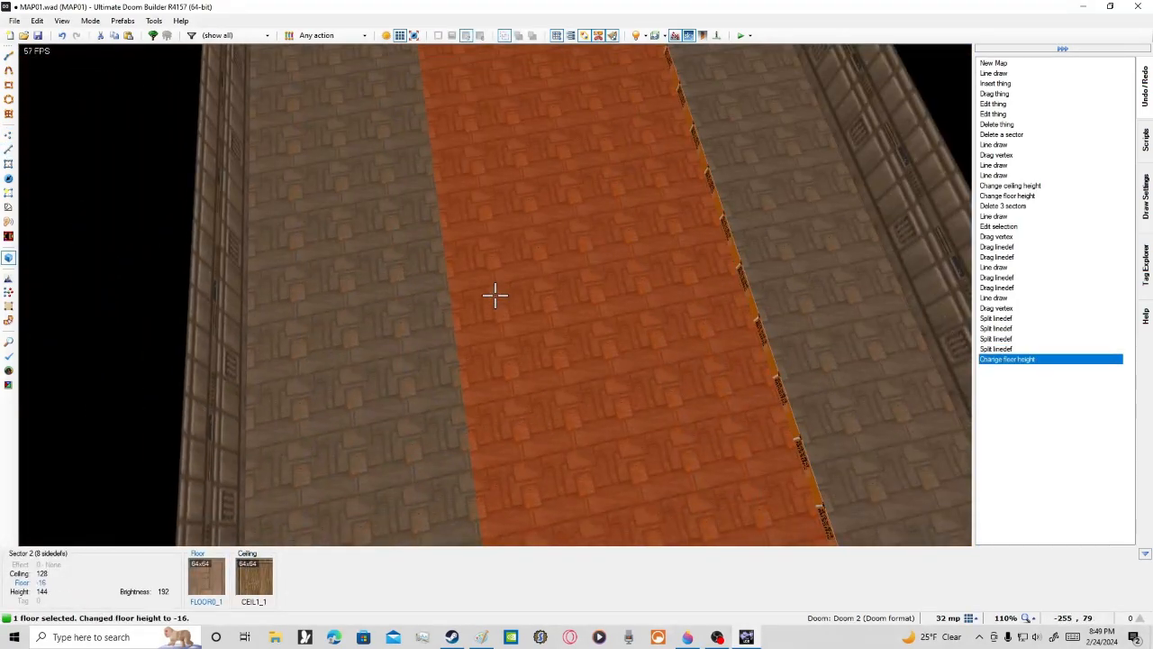
pyautogui.scroll(-3, 495, 295)
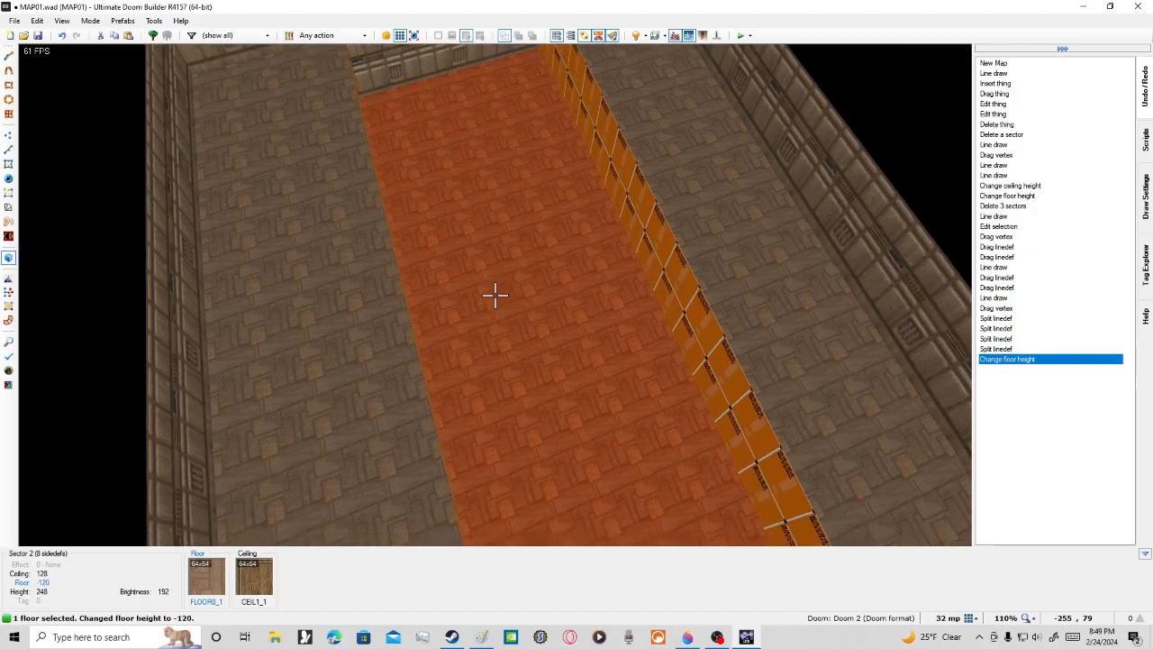
pyautogui.press('e')
pyautogui.click(494, 295)
# Step: Apply BROWN144 as the lower texture on the six untextured pit side walls and auto-align it horizontally
pyautogui.press('s')
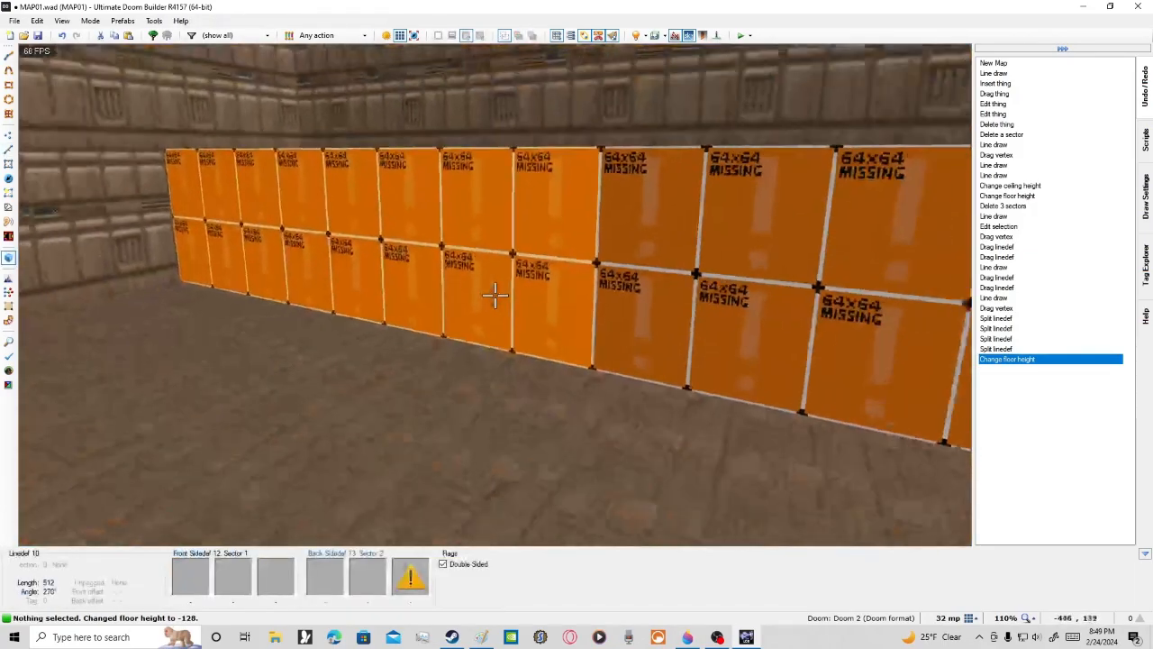
pyautogui.press('w')
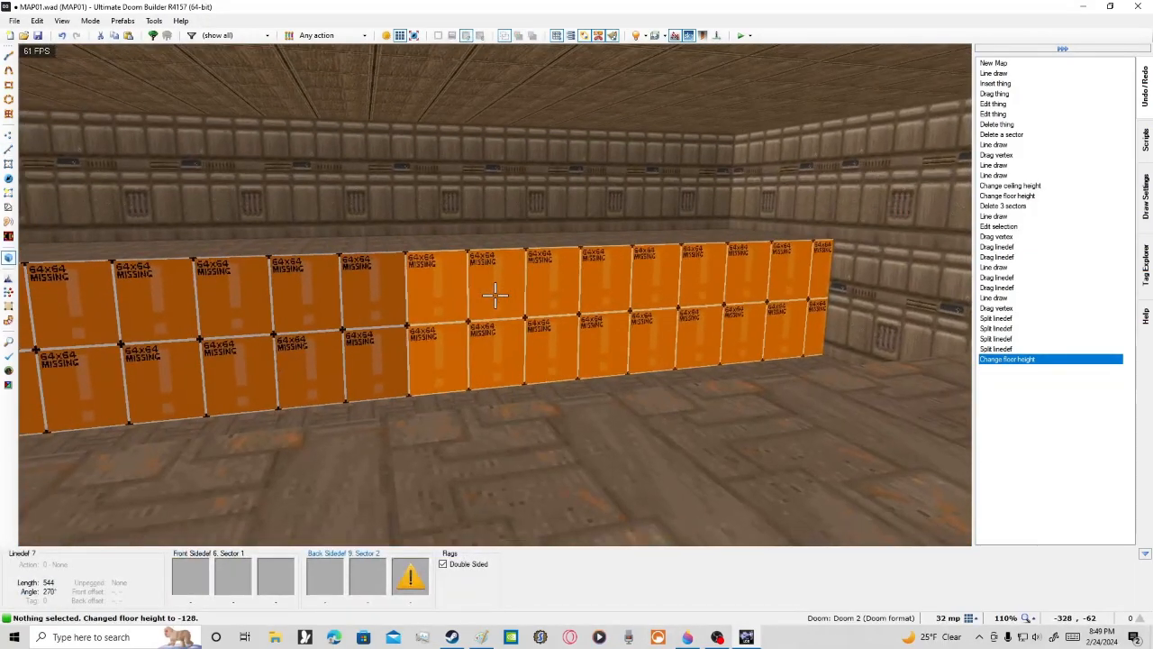
pyautogui.click(495, 294)
pyautogui.press('w')
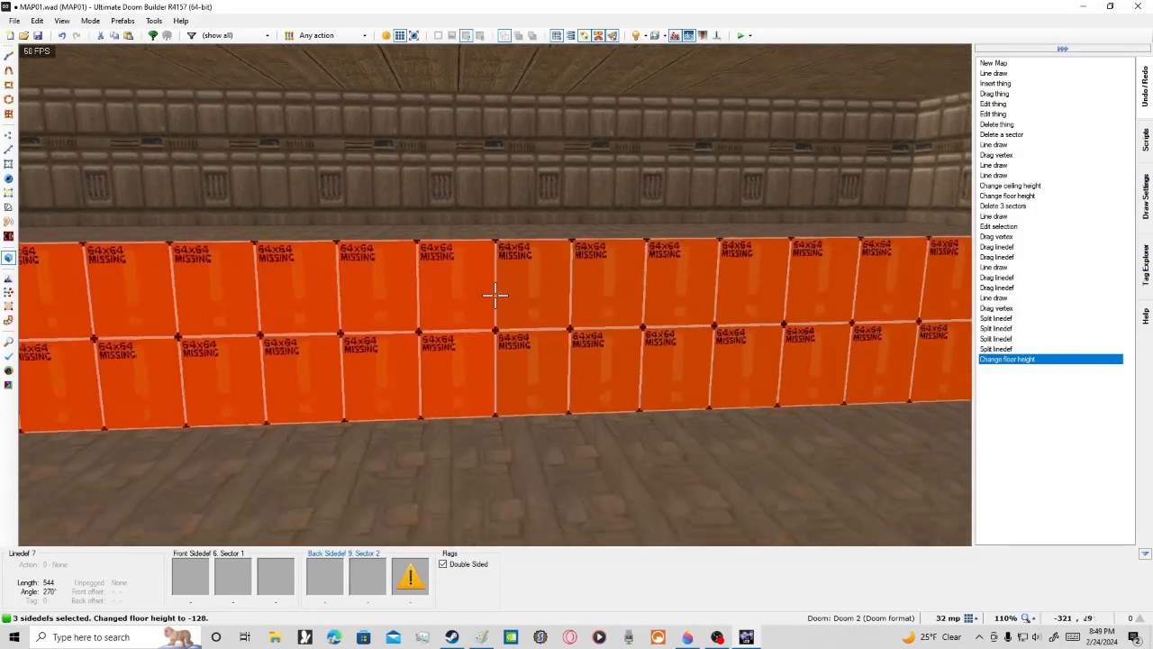
pyautogui.press('s')
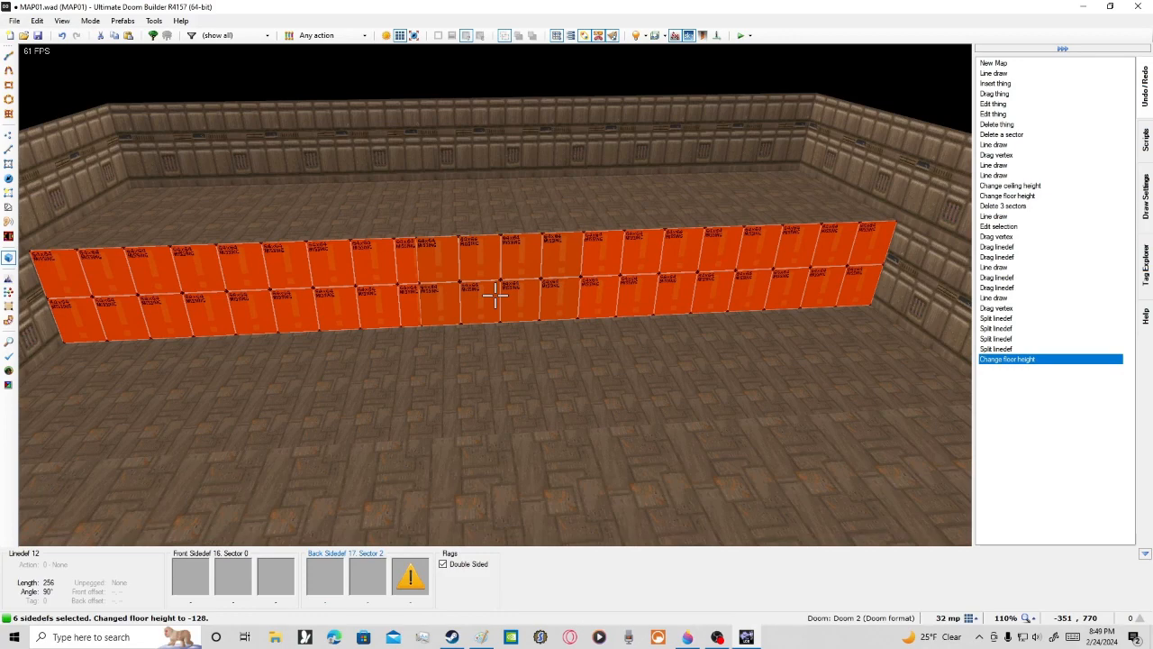
pyautogui.rightClick(495, 295)
pyautogui.click(841, 286)
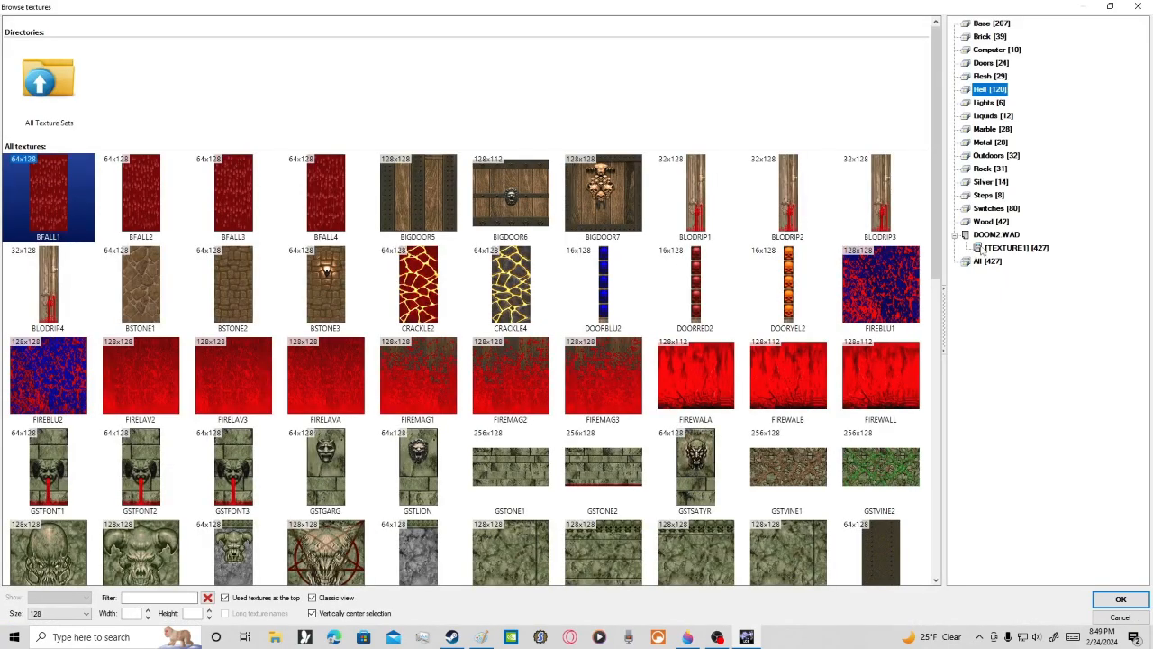
pyautogui.click(986, 23)
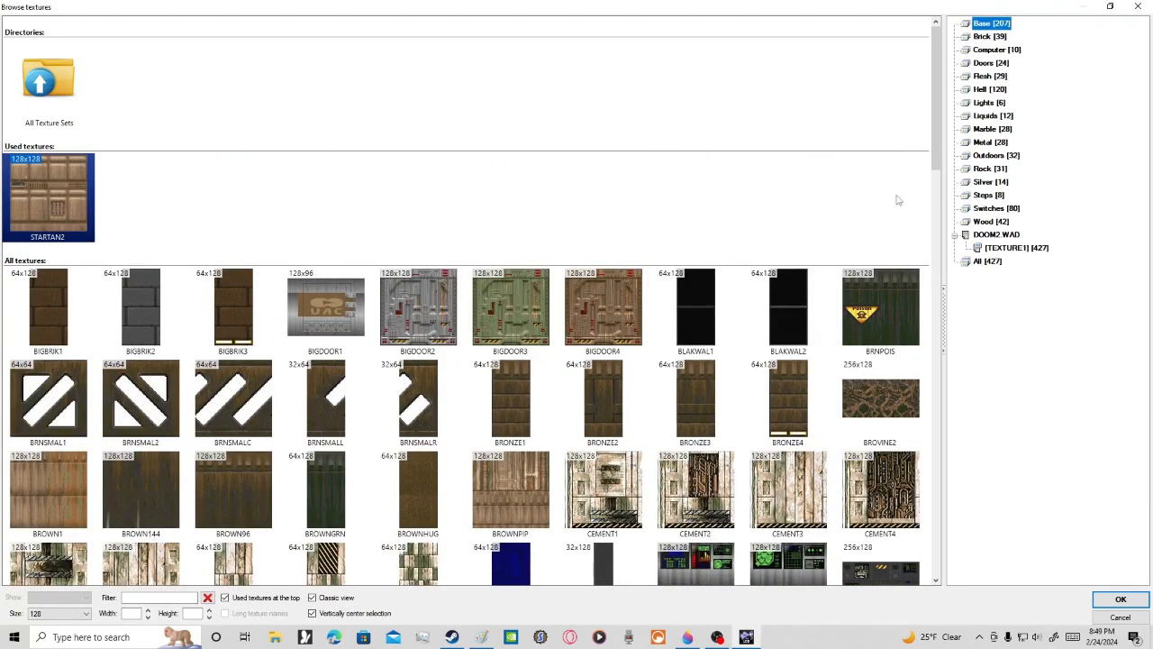
pyautogui.moveTo(939, 159); pyautogui.dragTo(939, 230)
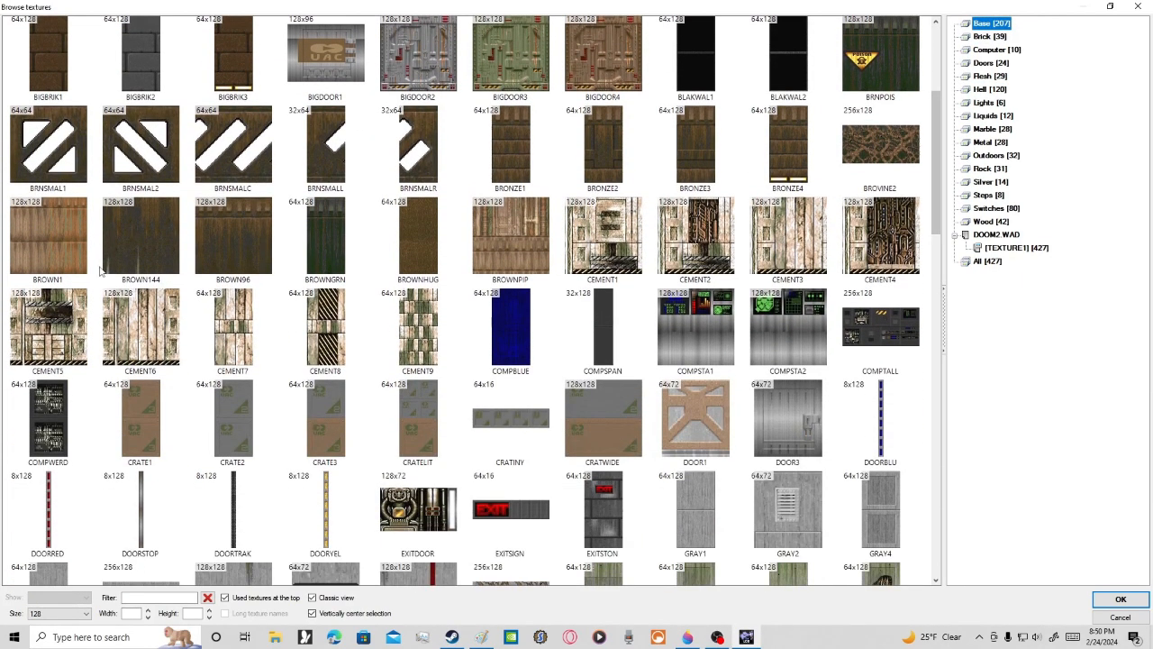
pyautogui.click(174, 263)
pyautogui.doubleClick(174, 263)
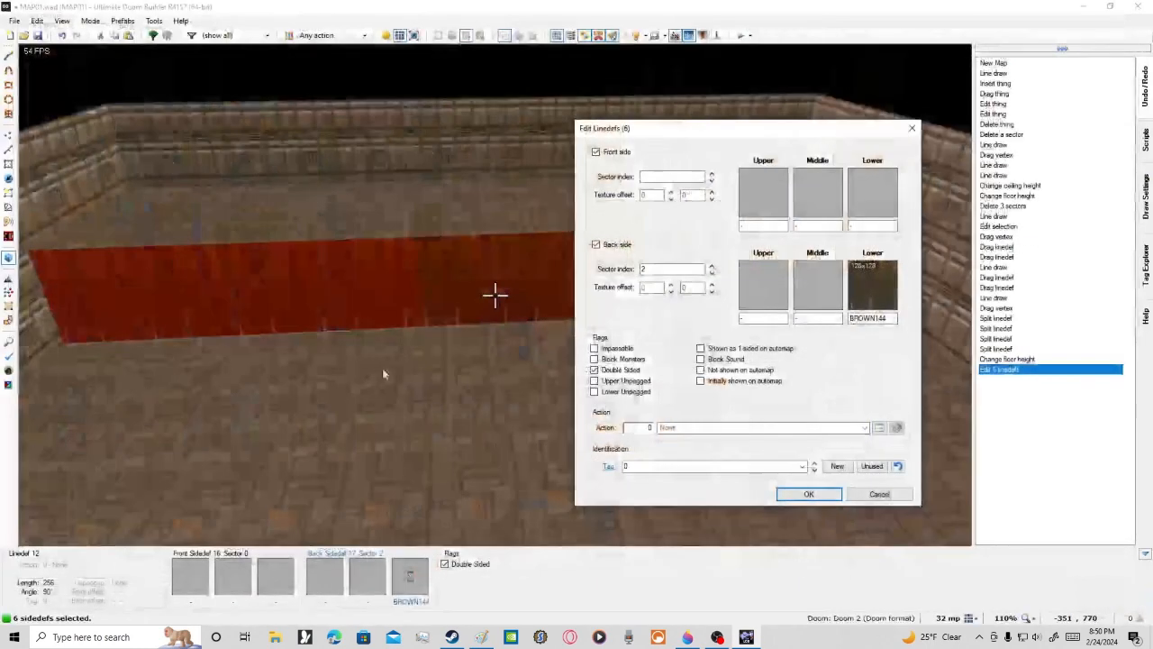
pyautogui.click(813, 496)
pyautogui.press('a')
pyautogui.hotkey('shift', 'a')
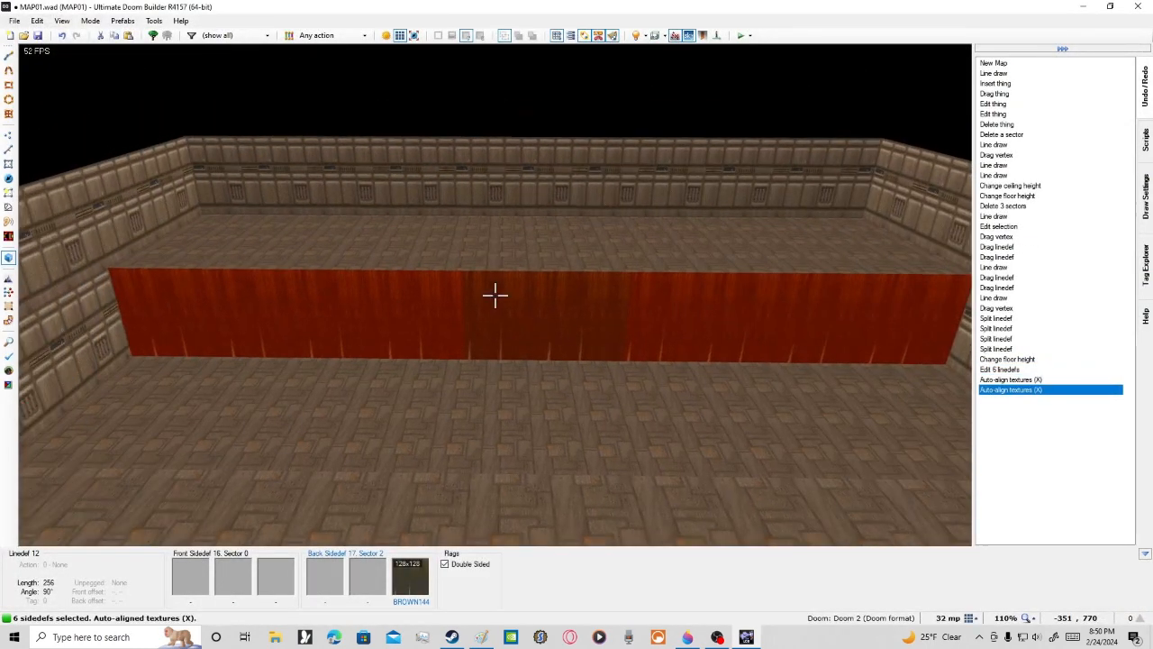
# Step: Apply the BROWN144 middle texture to the two end walls of the sunken middle sector
pyautogui.press('q')
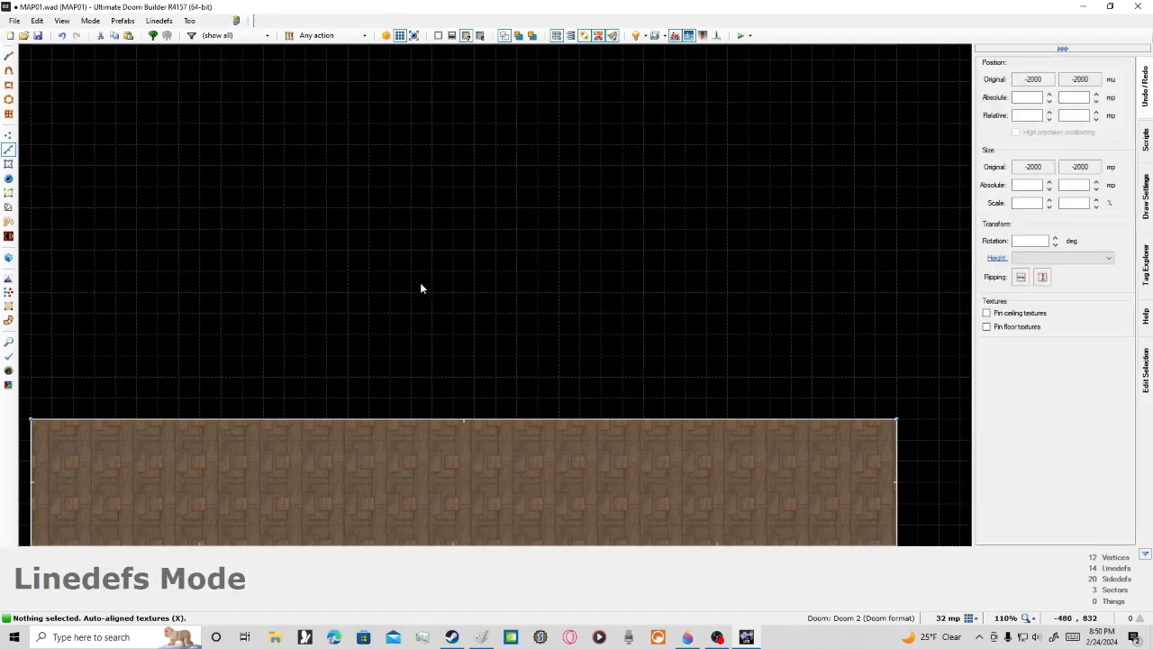
pyautogui.press('q')
pyautogui.click(494, 294)
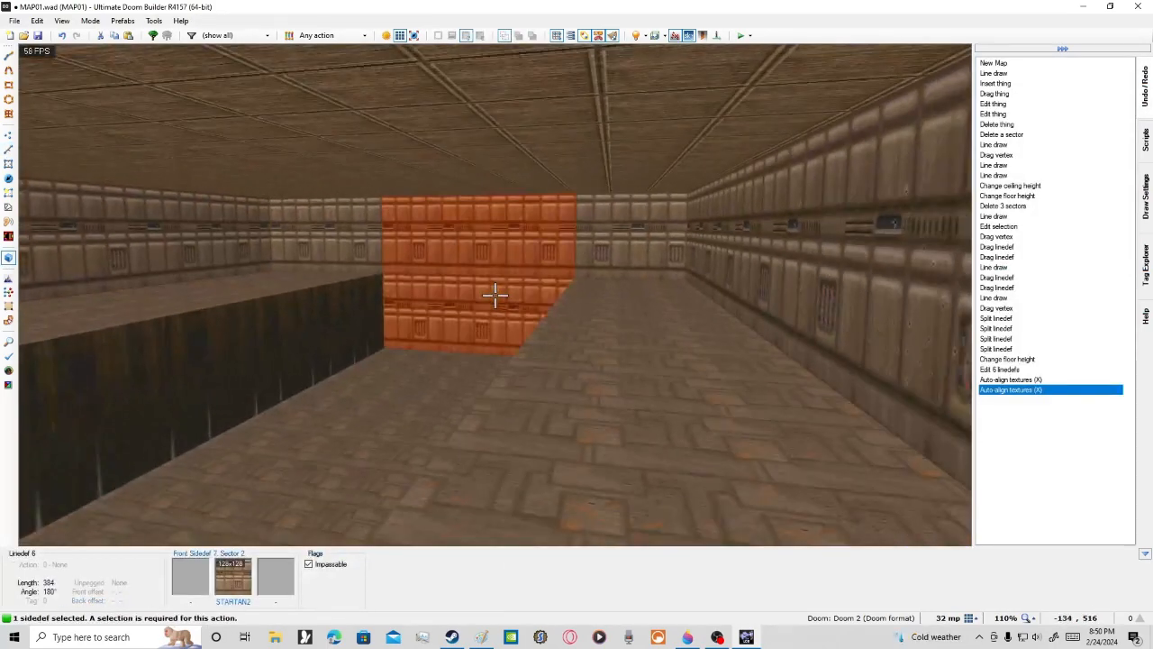
pyautogui.rightClick(494, 294)
pyautogui.click(815, 202)
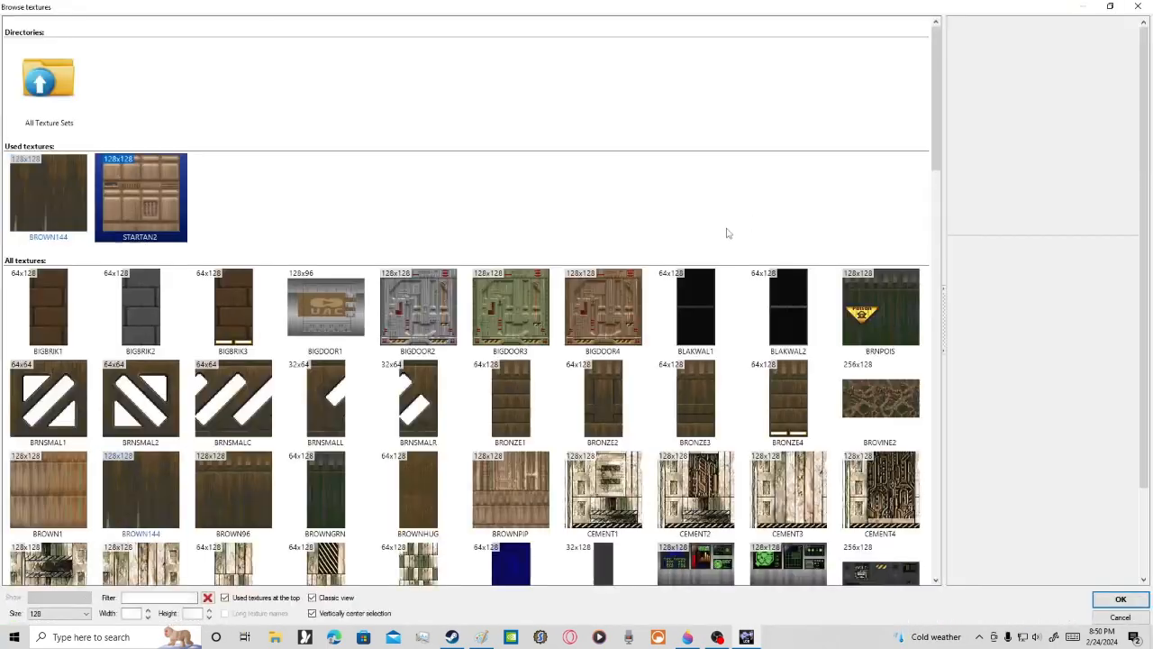
pyautogui.doubleClick(60, 203)
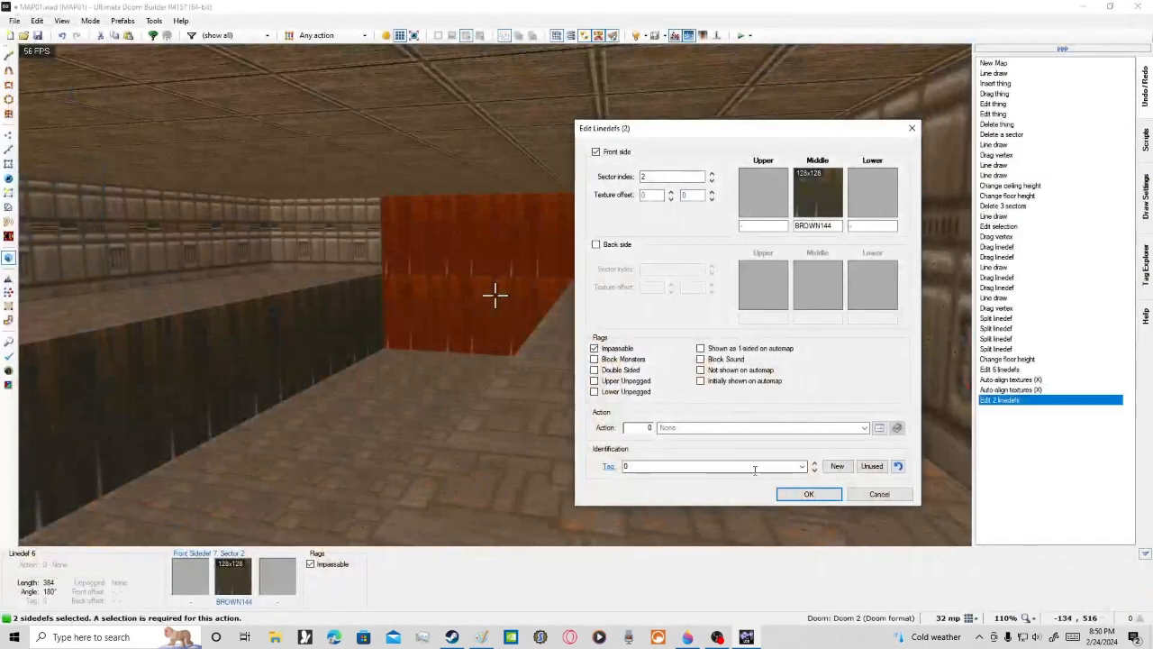
pyautogui.click(784, 491)
# Step: Apply the BROWN144 middle texture to the six STARTAN2 outer walls around the two raised ledges
pyautogui.press('s')
pyautogui.press('e')
pyautogui.press('q')
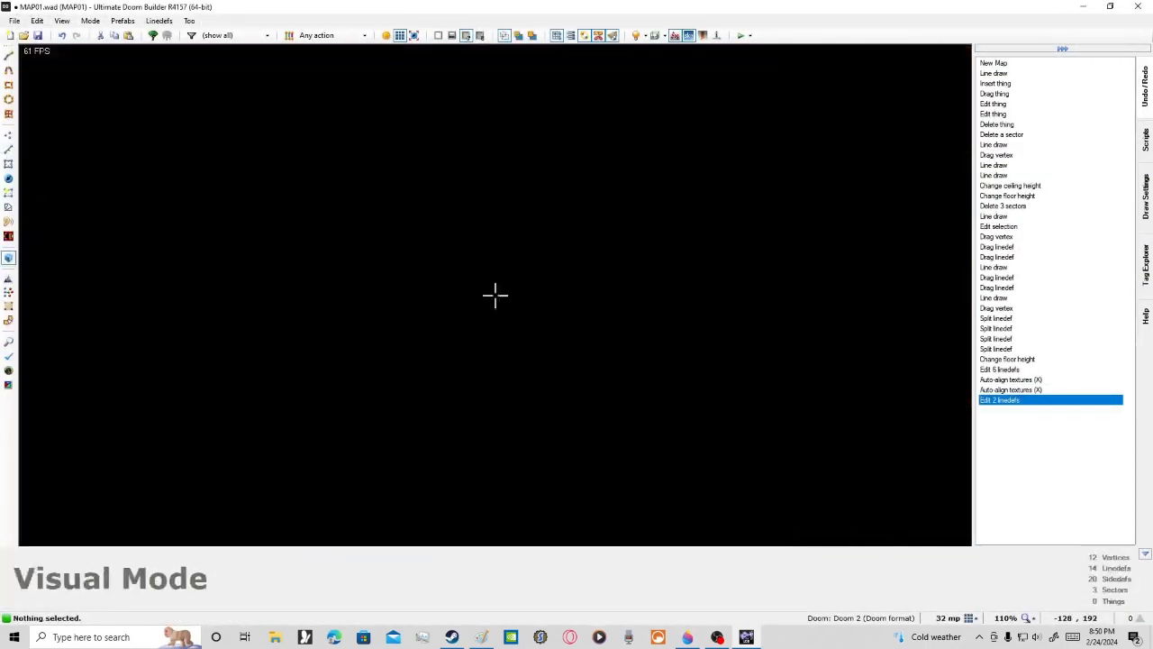
pyautogui.keyDown('shift'); pyautogui.click(494, 295); pyautogui.keyUp('shift')
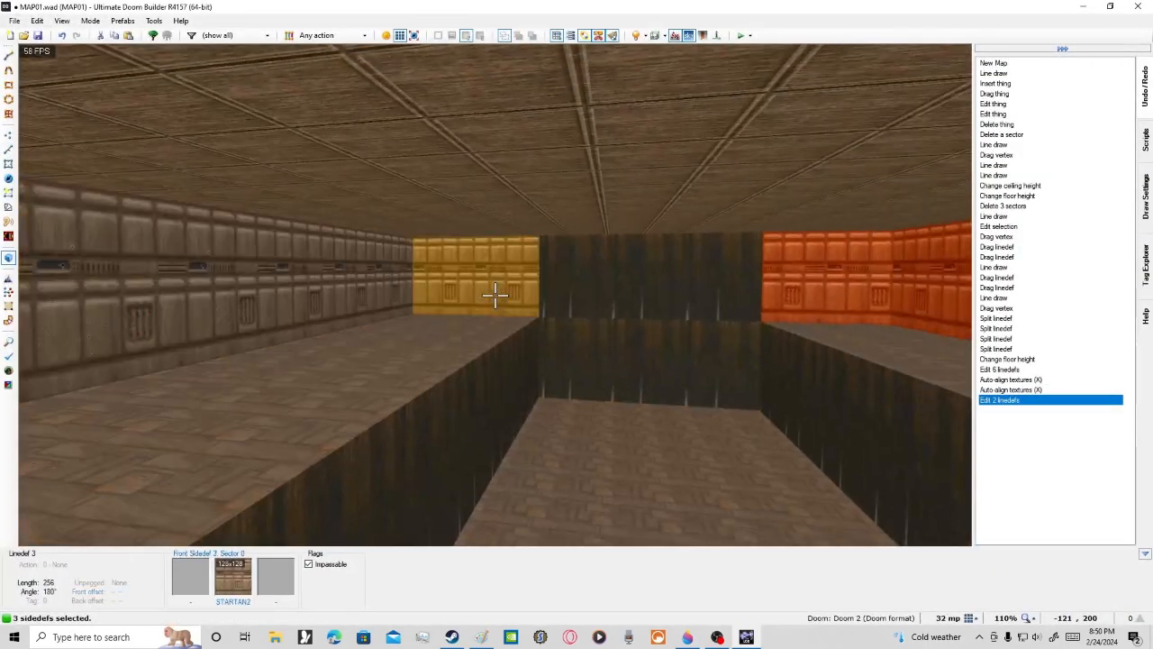
pyautogui.keyDown('shift'); pyautogui.click(494, 295); pyautogui.keyUp('shift')
pyautogui.rightClick(495, 295)
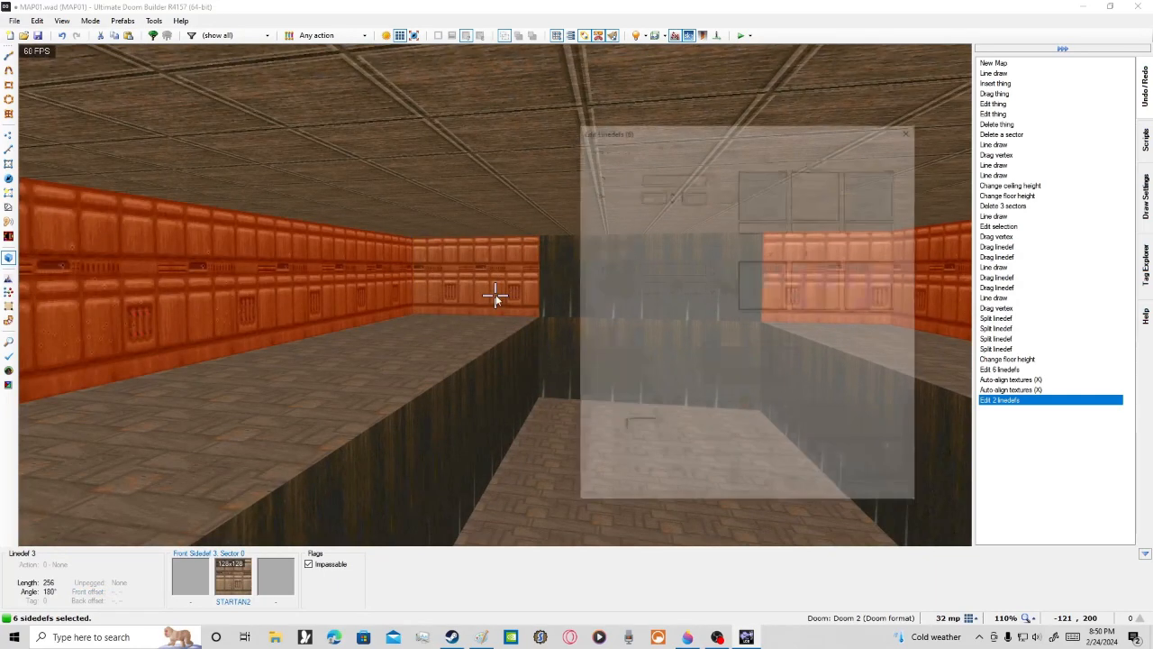
pyautogui.click(818, 193)
pyautogui.doubleClick(74, 206)
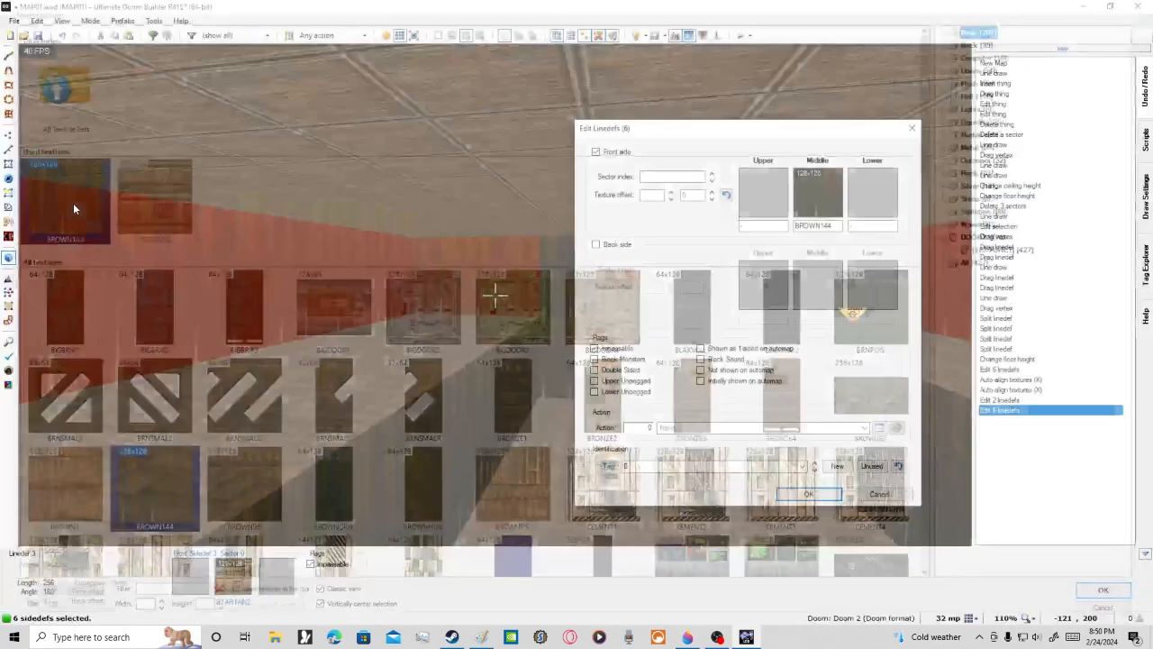
pyautogui.click(807, 495)
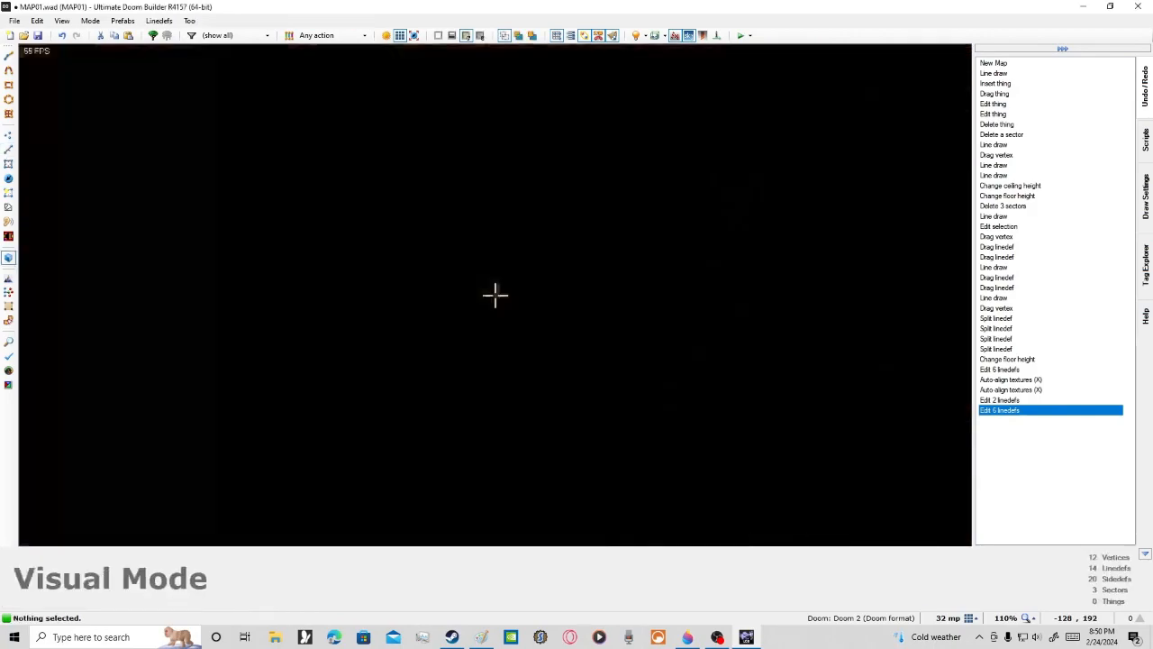
# Step: Apply the GRASS2 flat to the floors of all three sectors
pyautogui.press('e')
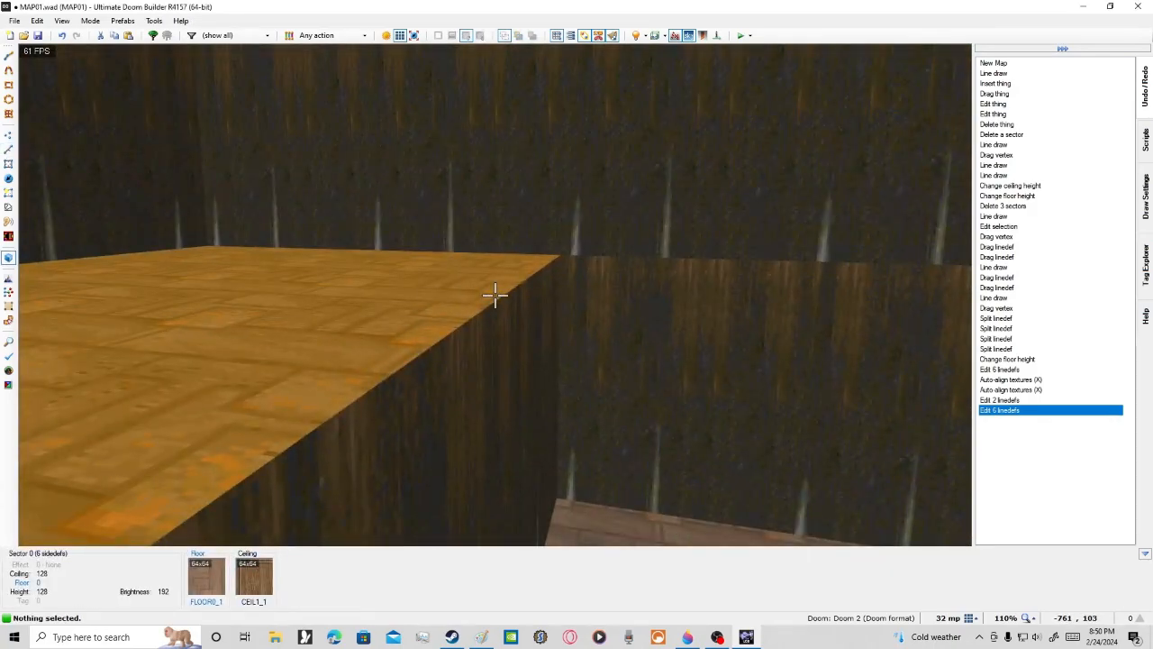
pyautogui.press('d')
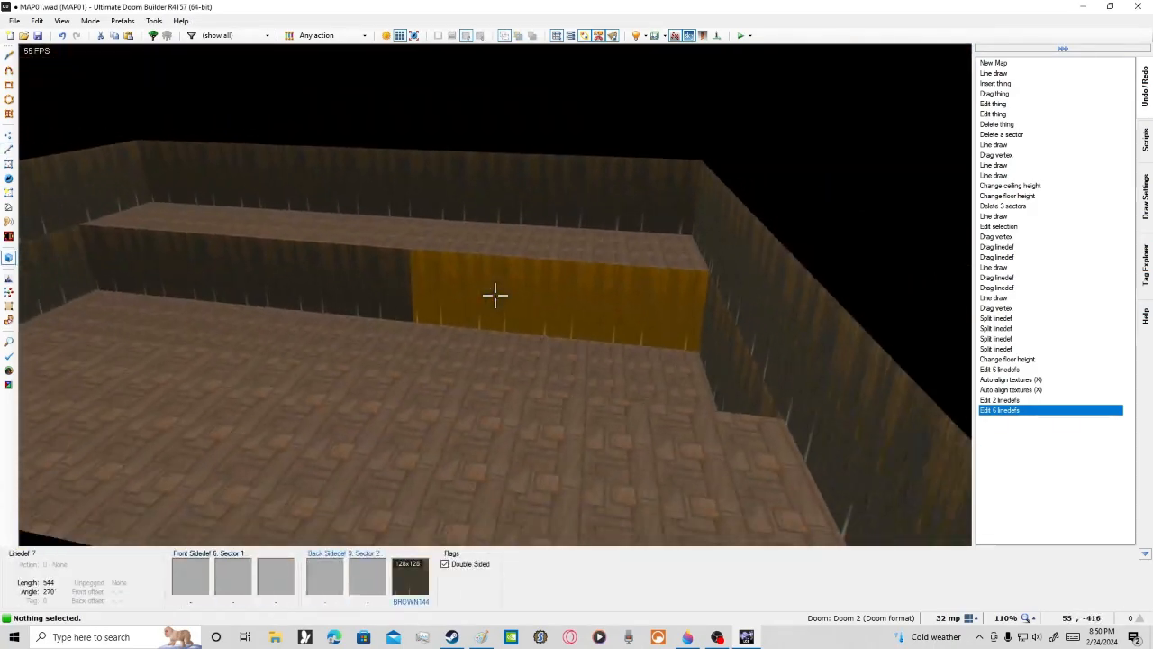
pyautogui.press('e')
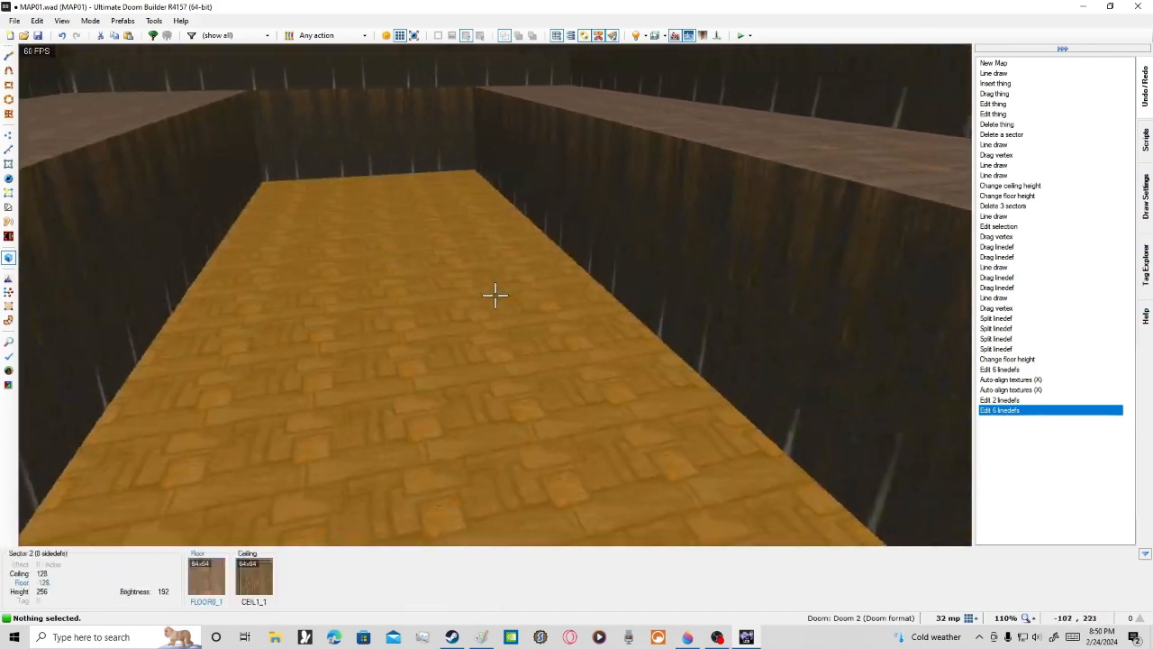
pyautogui.press('d')
pyautogui.click(495, 295)
pyautogui.click(494, 295)
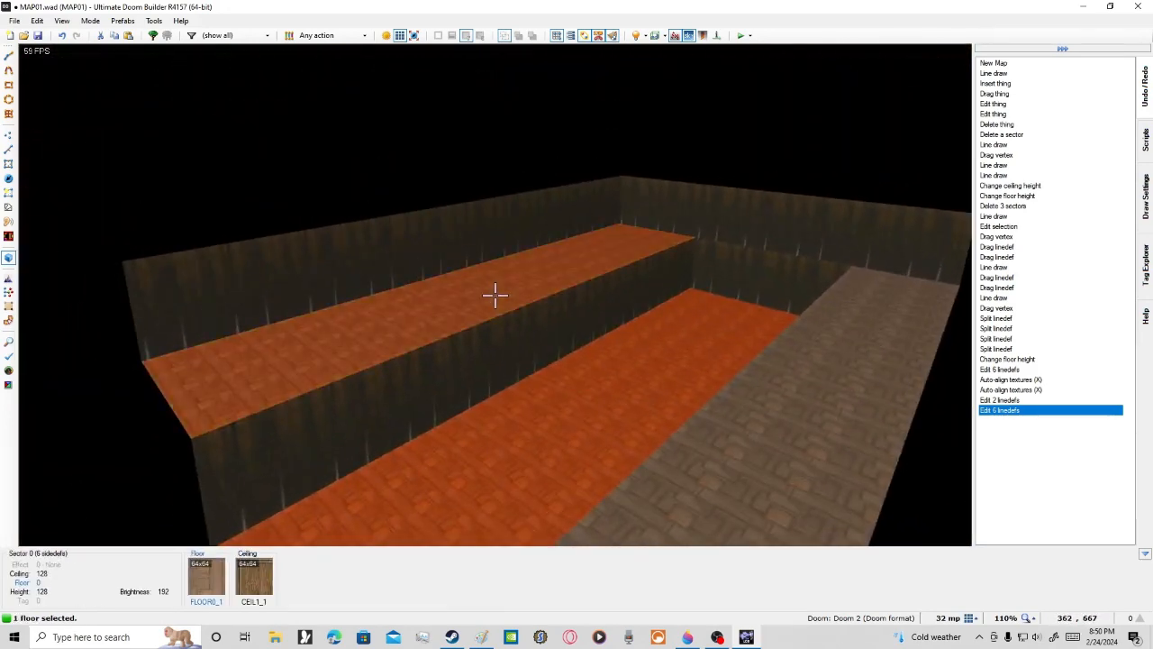
pyautogui.click(494, 295)
pyautogui.click(495, 295)
pyautogui.rightClick(494, 294)
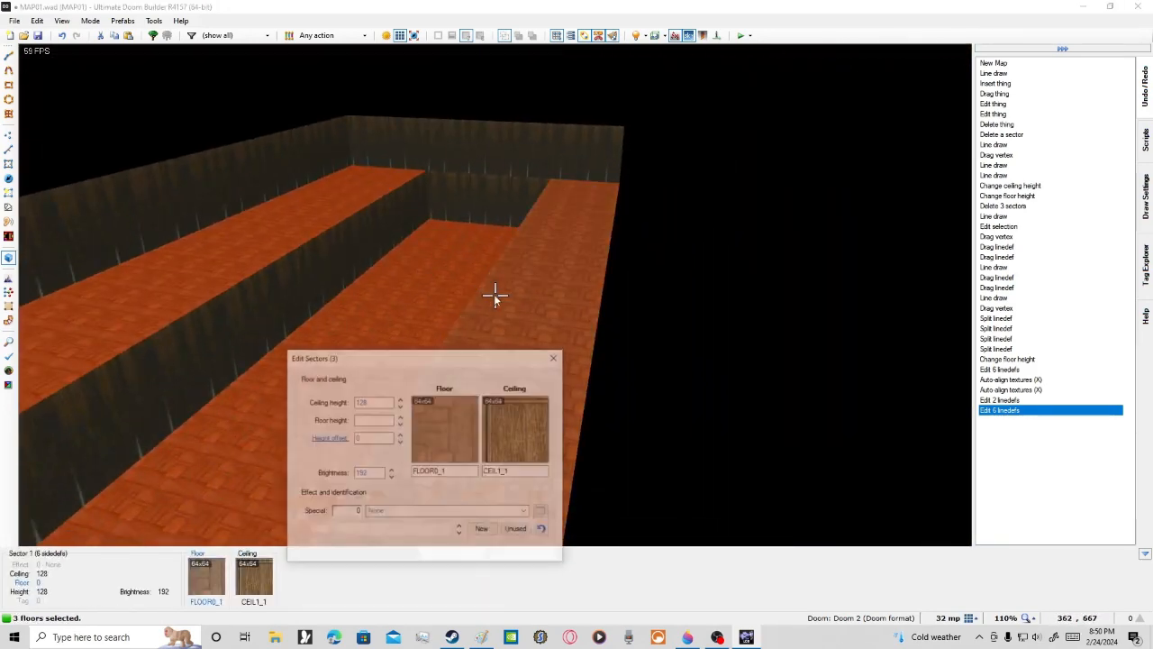
pyautogui.click(446, 450)
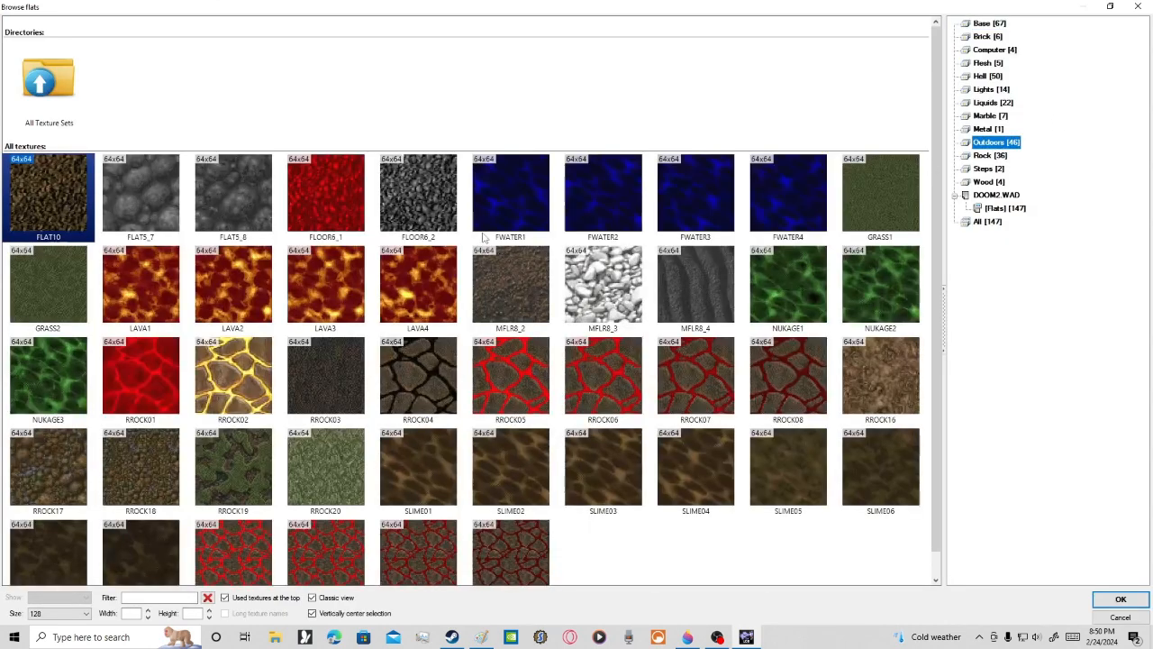
pyautogui.doubleClick(49, 309)
pyautogui.press('Return')
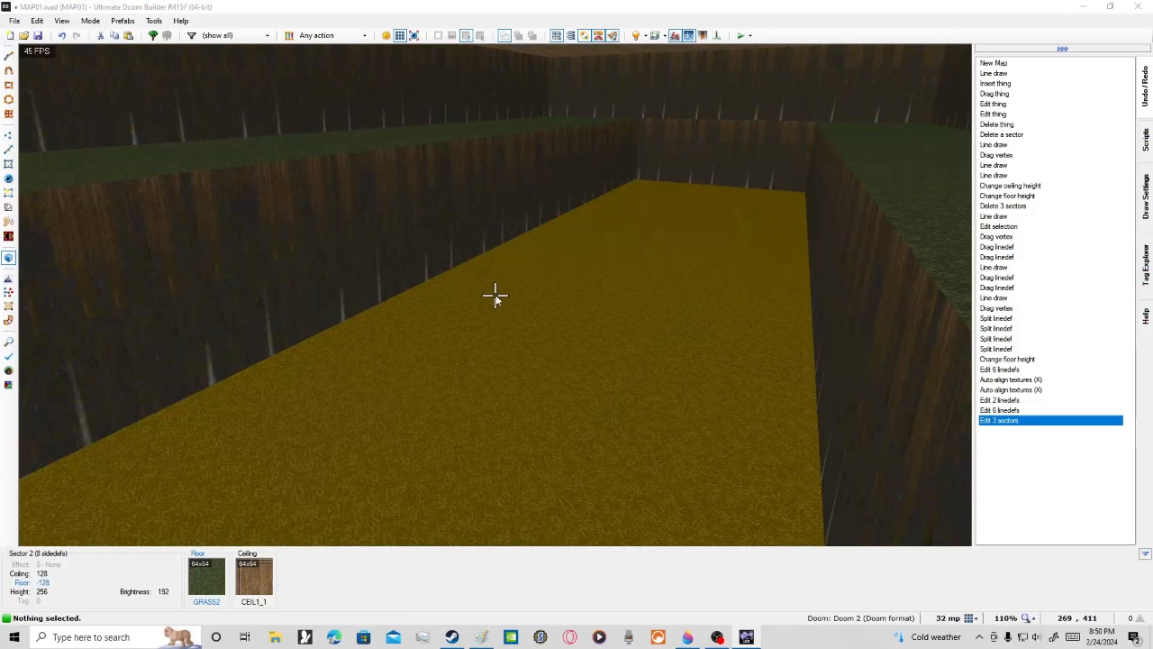
# Step: Change the floor flat of the sunken middle sector to FWATER1
pyautogui.rightClick(495, 294)
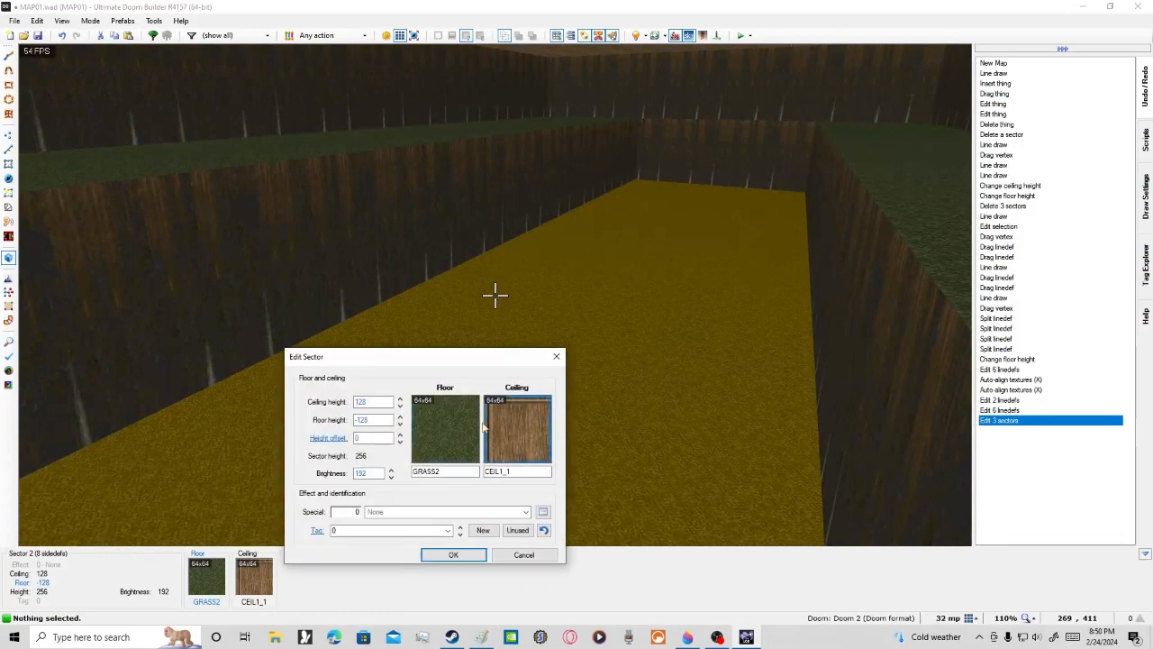
pyautogui.click(464, 434)
pyautogui.doubleClick(504, 317)
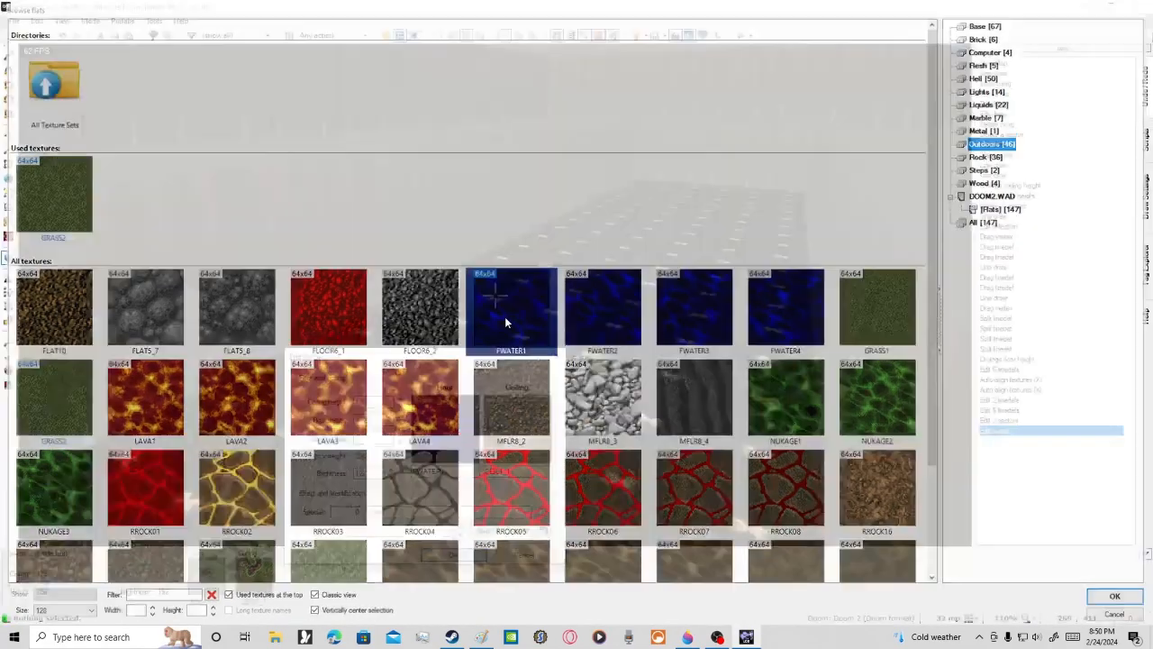
pyautogui.press('Return')
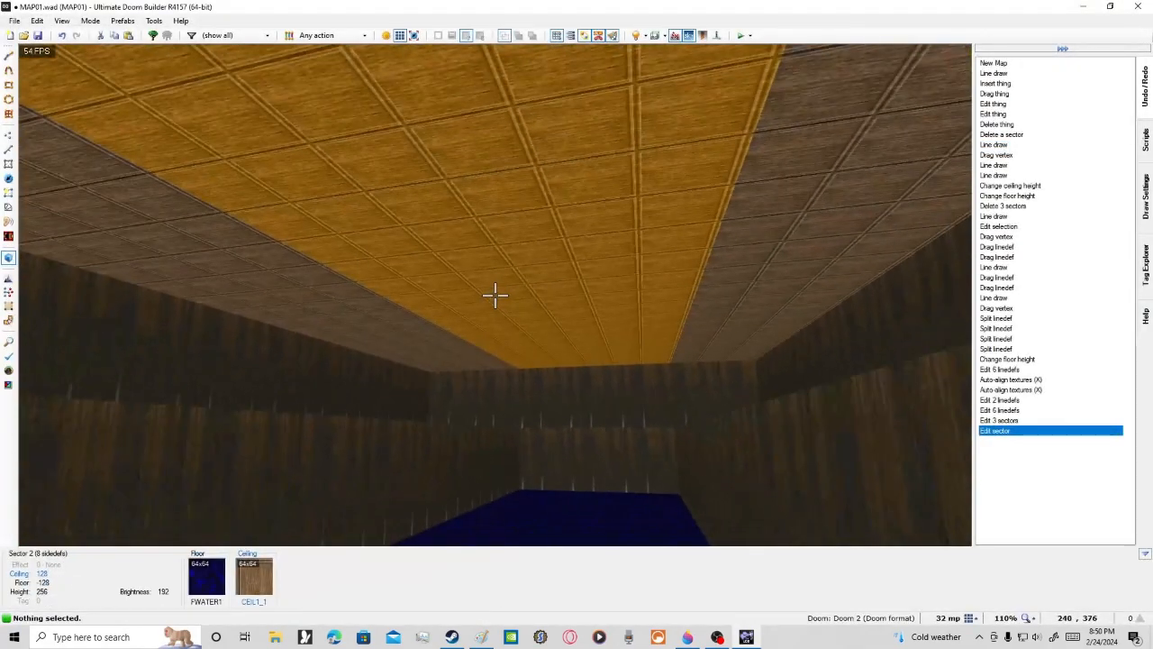
# Step: Apply the F_SKY1 flat to the ceilings of all three sectors
pyautogui.keyDown('shift'); pyautogui.click(495, 295); pyautogui.keyUp('shift')
pyautogui.rightClick(494, 295)
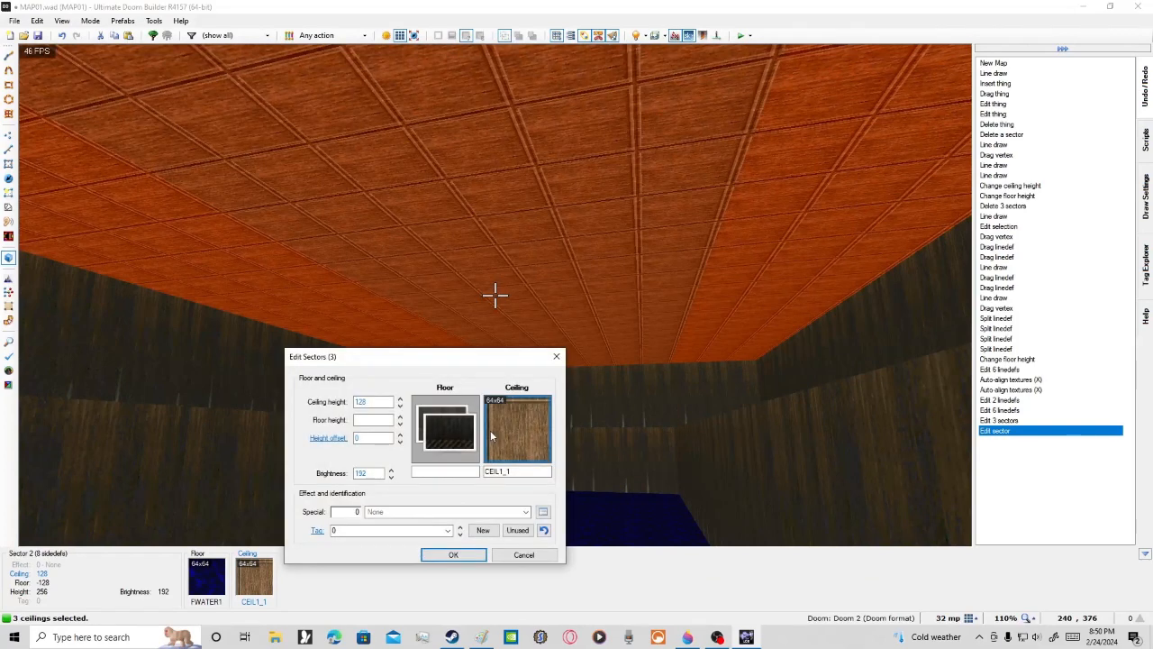
pyautogui.click(490, 433)
pyautogui.click(1001, 208)
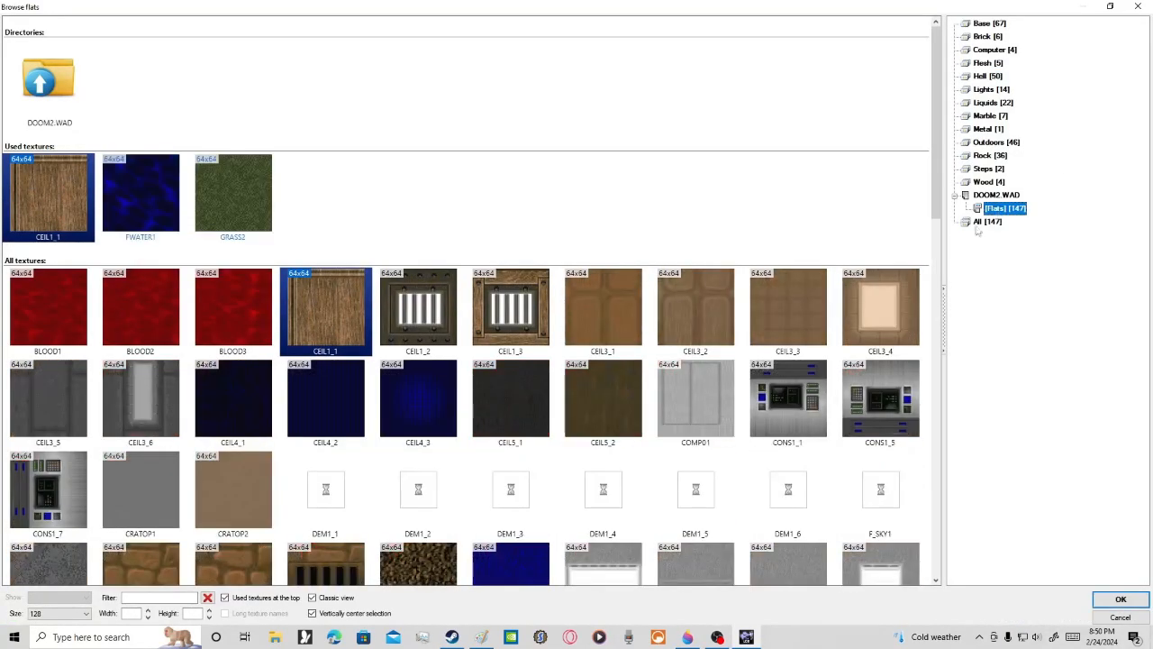
pyautogui.moveTo(937, 175); pyautogui.dragTo(950, 234)
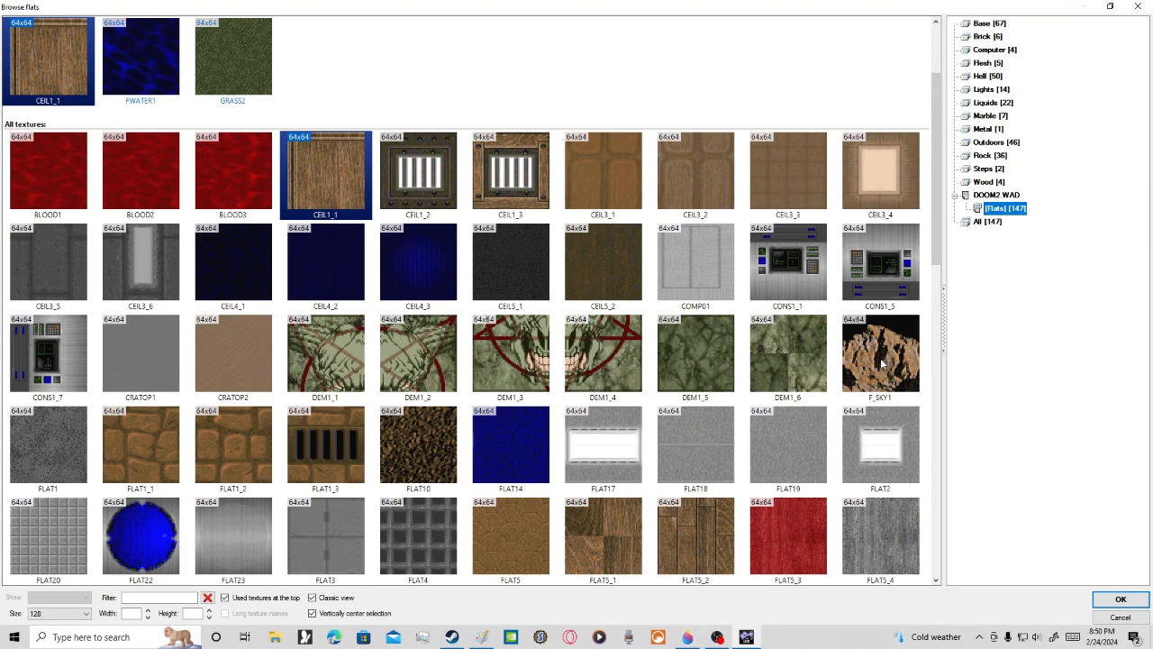
pyautogui.click(882, 363)
pyautogui.doubleClick(894, 358)
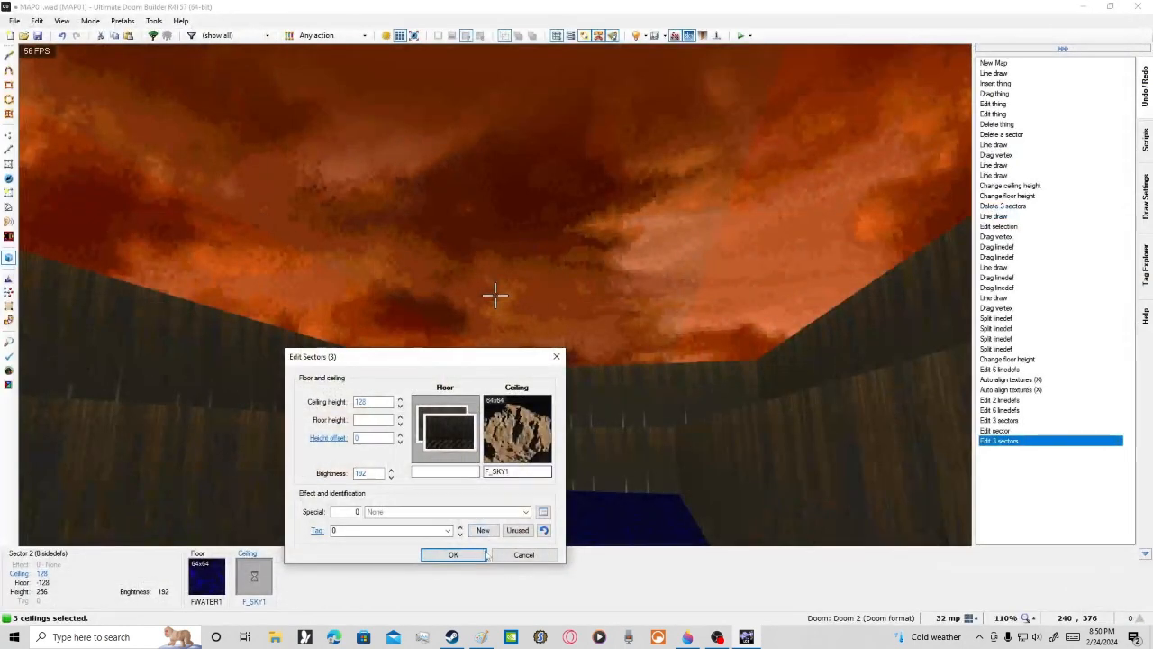
pyautogui.click(454, 554)
pyautogui.press('q')
pyautogui.press('q')
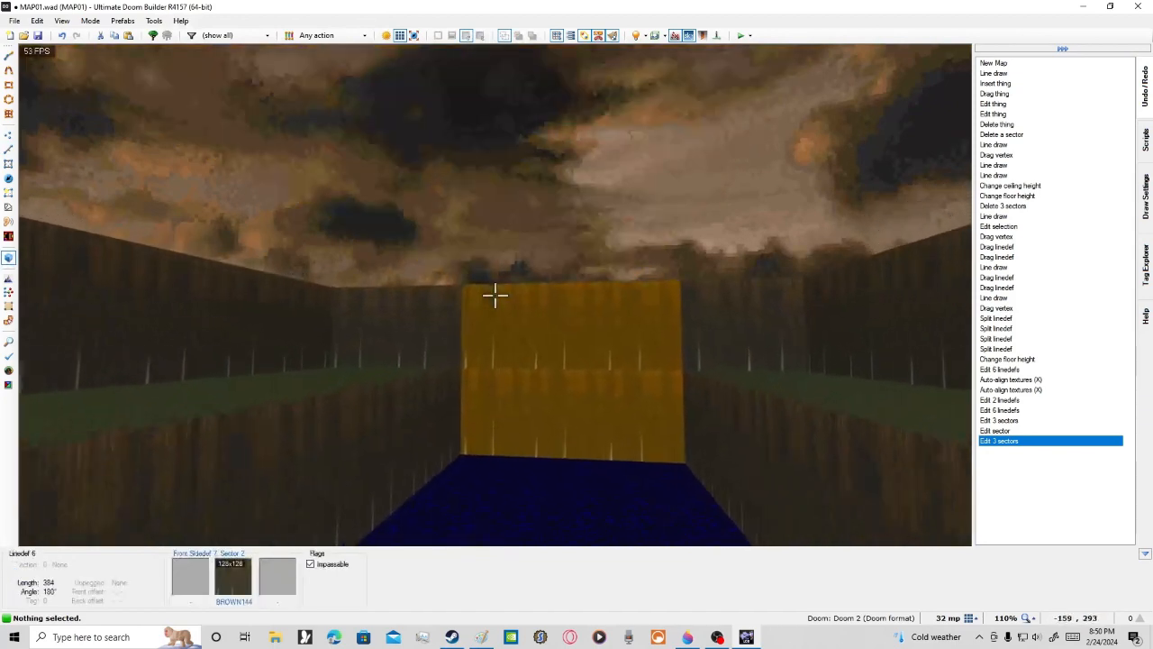
# Step: Bridge the two opposite 256-unit linedefs across the water with 5 subdivisions and linear interpolation for floor, ceiling and brightness
pyautogui.press('q')
pyautogui.scroll(-4, 472, 302)
pyautogui.scroll(4, 311, 326)
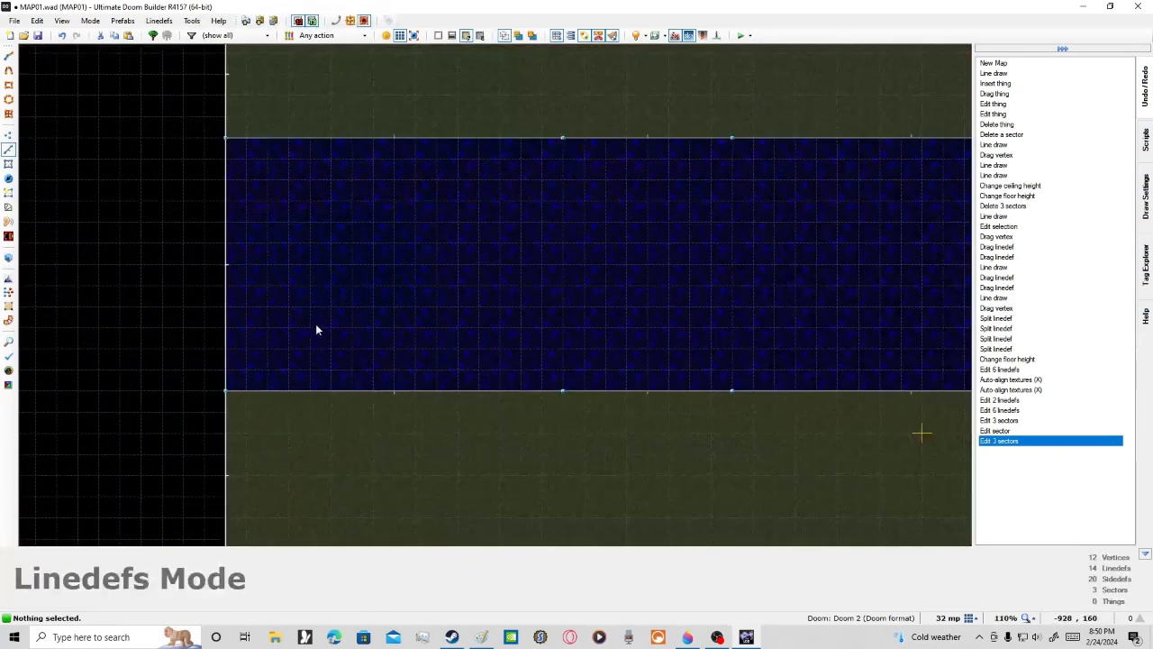
pyautogui.click(640, 139)
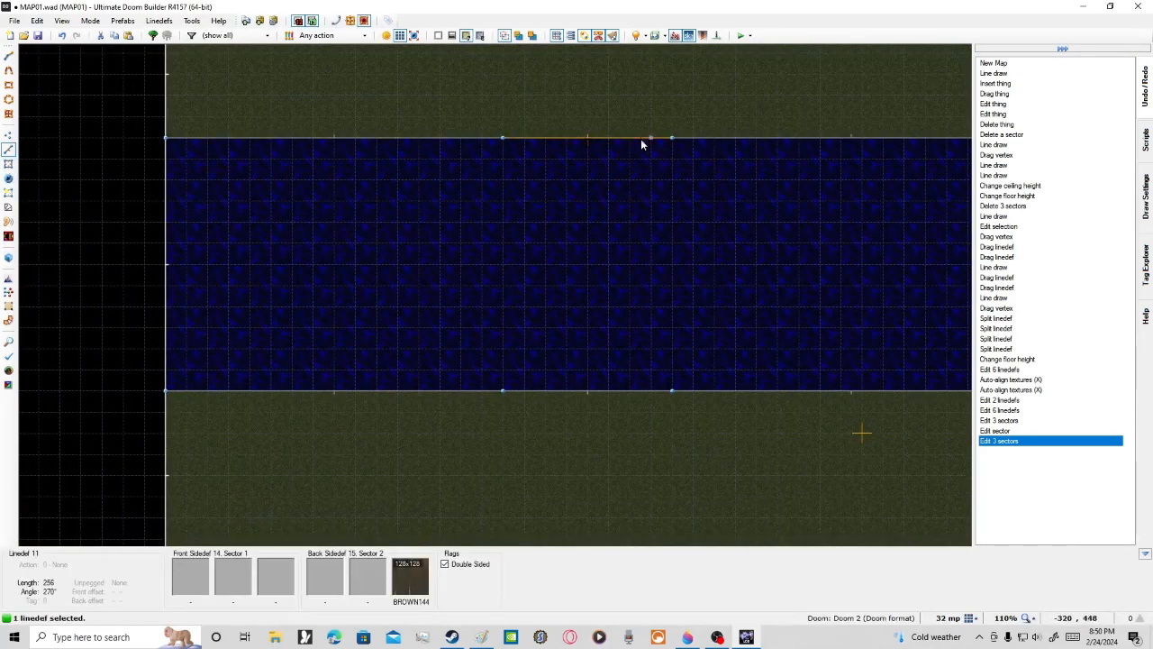
pyautogui.click(567, 390)
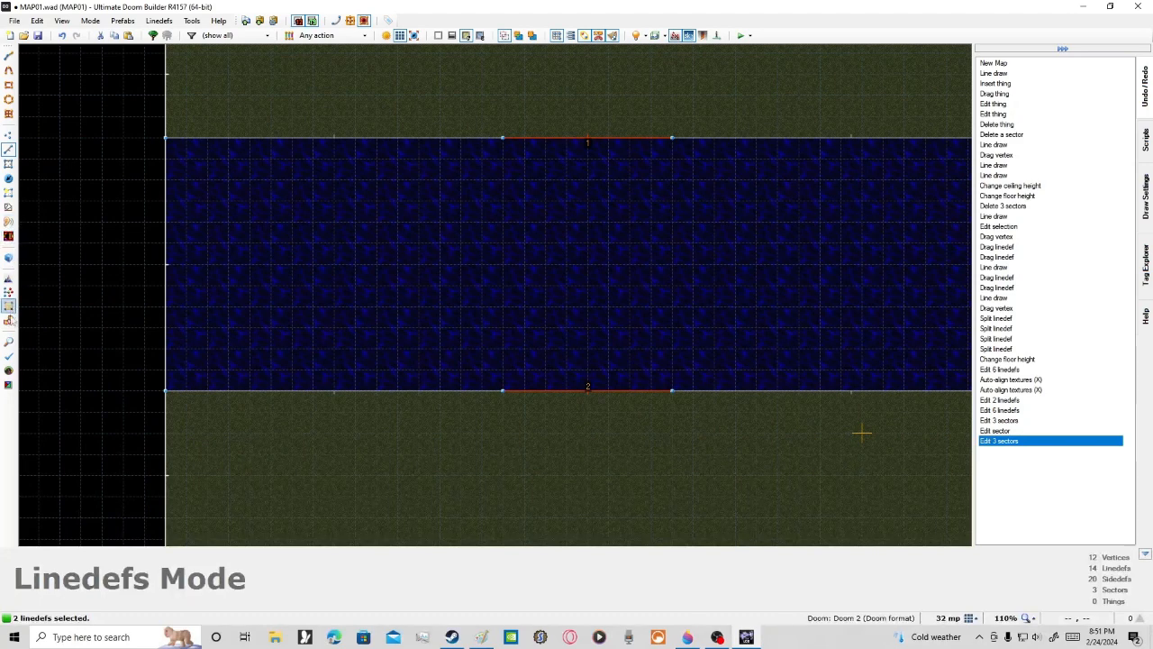
pyautogui.click(8, 320)
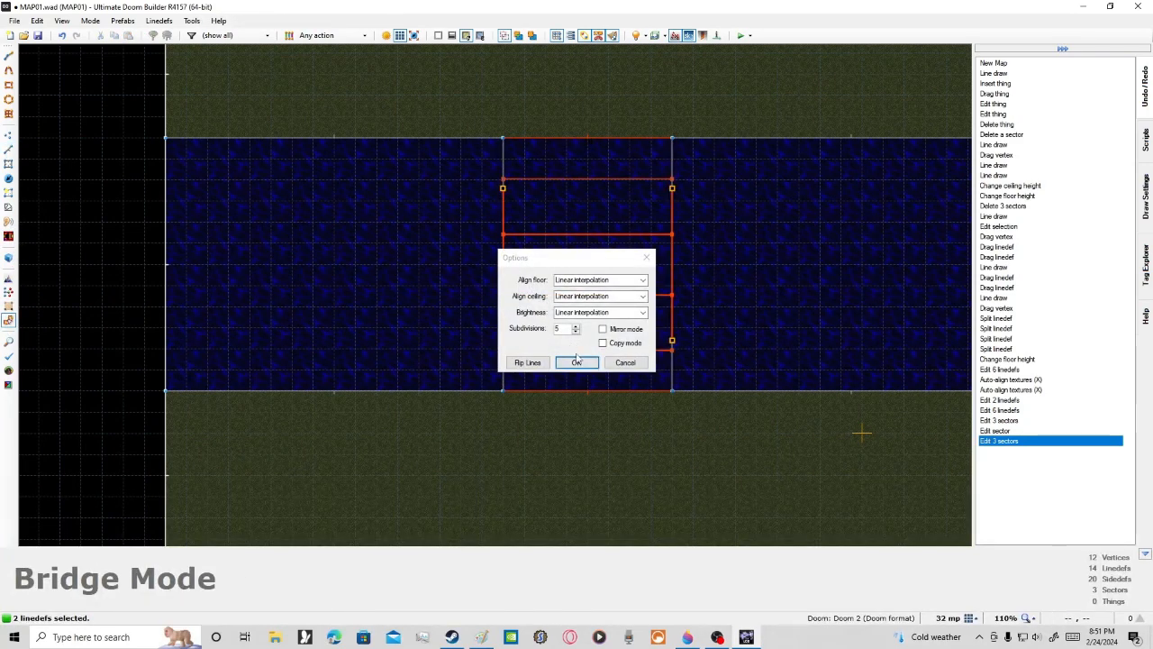
pyautogui.click(577, 363)
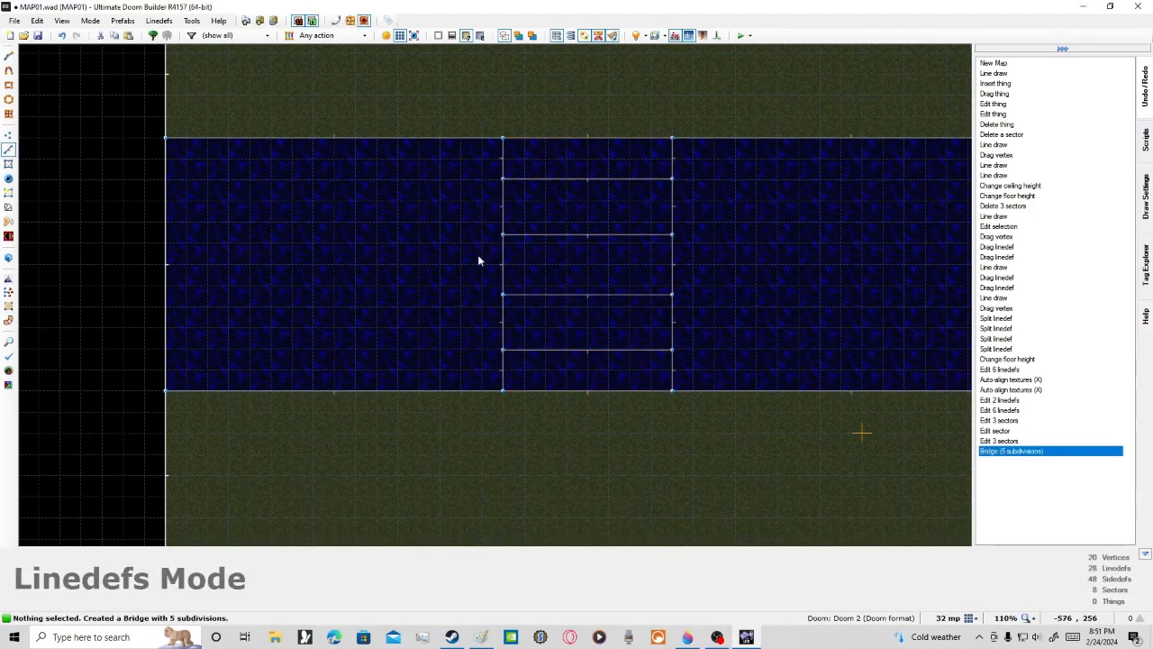
# Step: In the 3D view, raise the floors of the five bridge sectors to height 0
pyautogui.press('w')
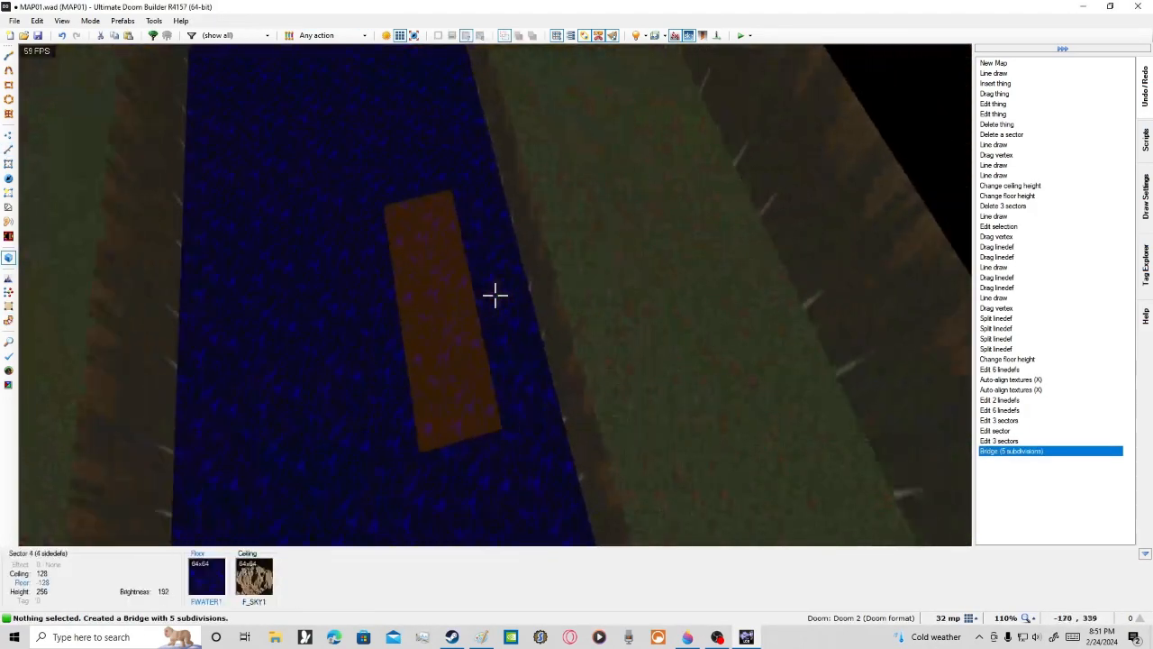
pyautogui.keyDown('shift'); pyautogui.click(494, 294); pyautogui.keyUp('shift')
pyautogui.keyDown('shift'); pyautogui.click(495, 295); pyautogui.keyUp('shift')
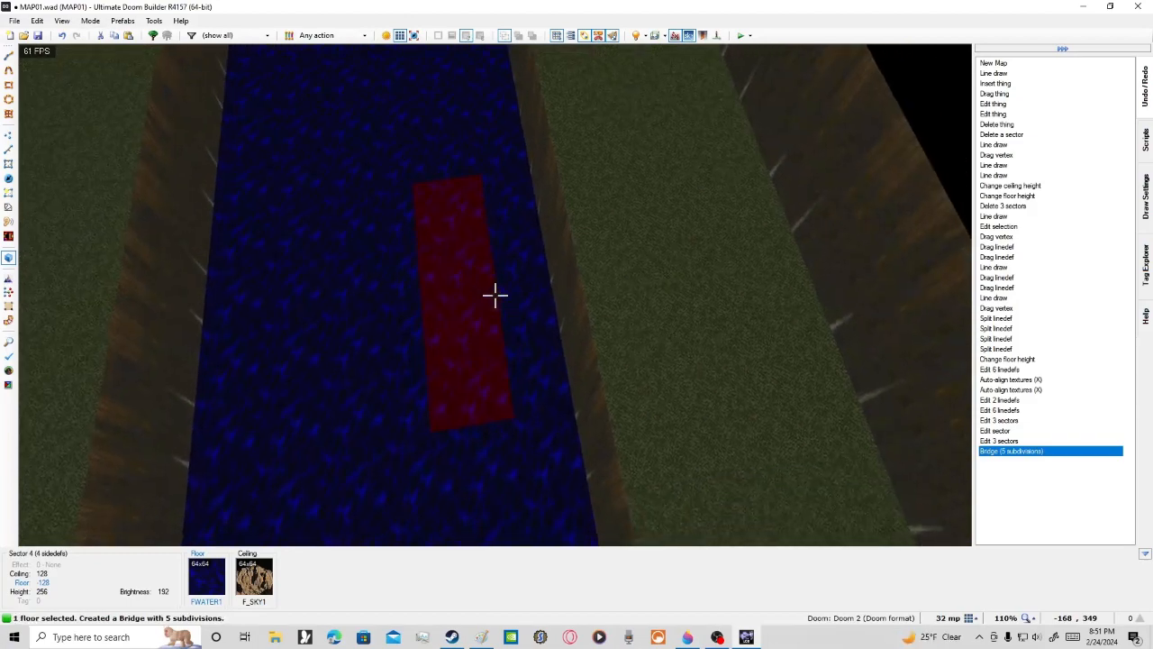
pyautogui.click(494, 294)
pyautogui.press('e')
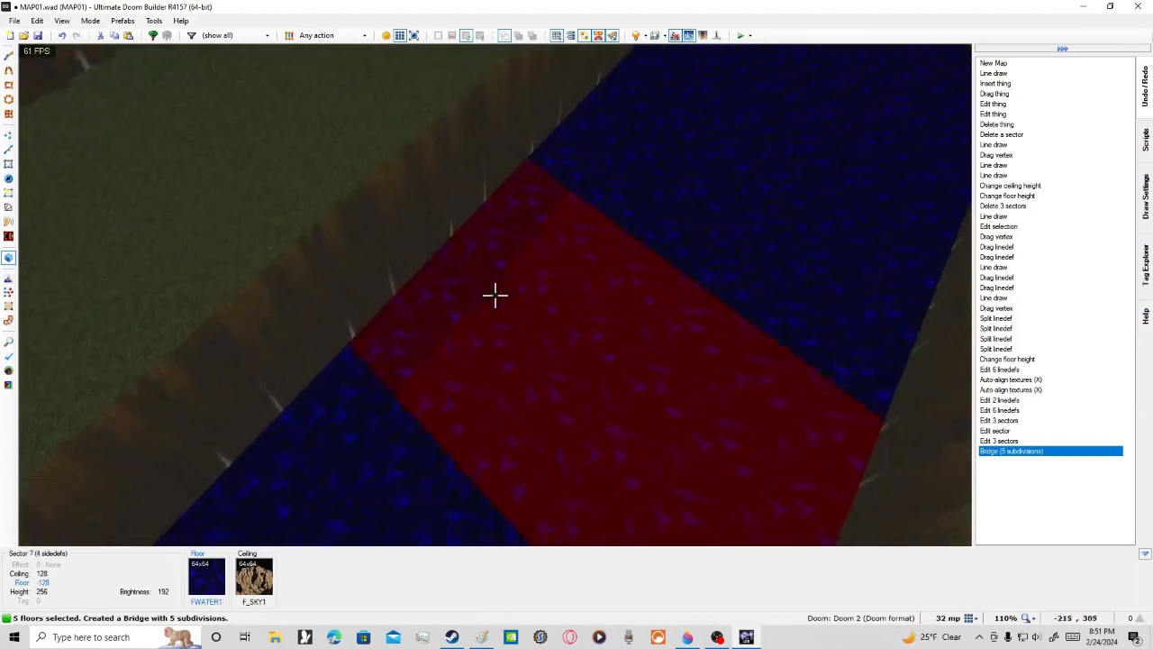
pyautogui.press('d')
pyautogui.scroll(4, 495, 294)
pyautogui.scroll(12, 494, 294)
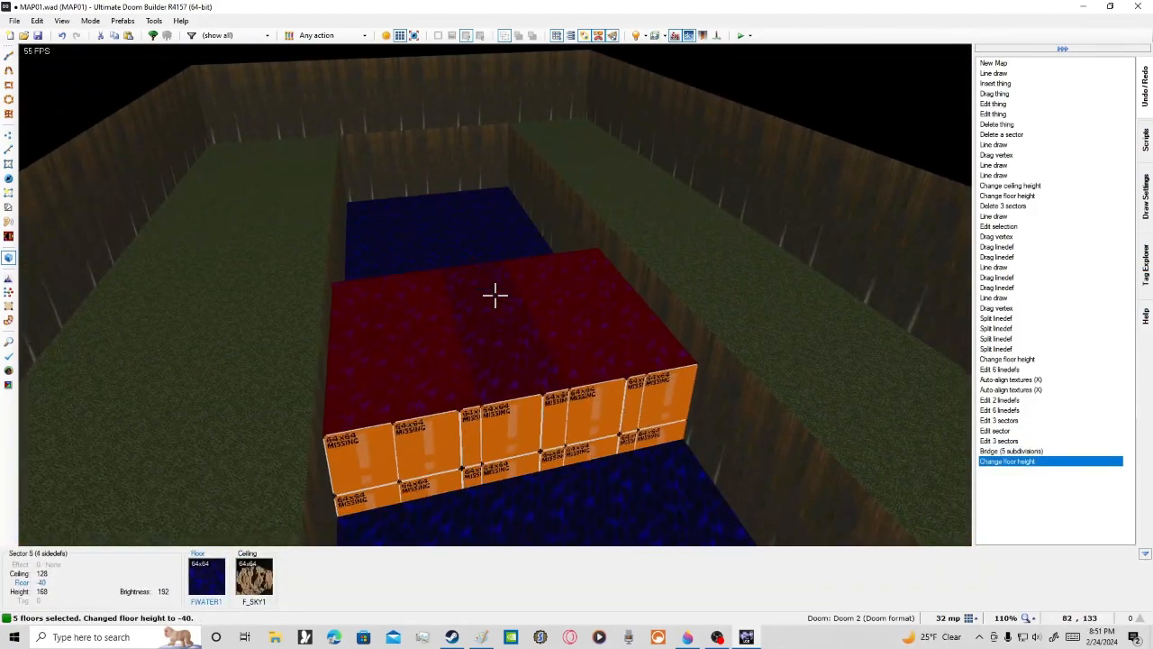
# Step: Apply the FLAT19 flat to the floors of the five bridge sectors
pyautogui.rightClick(495, 294)
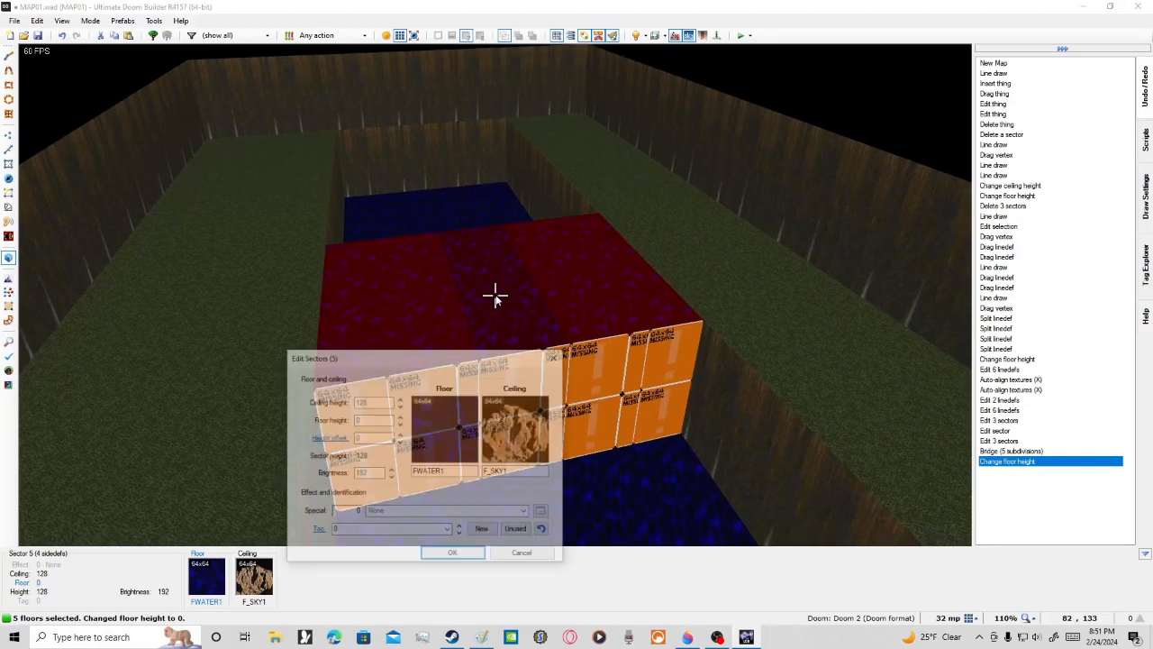
pyautogui.click(444, 424)
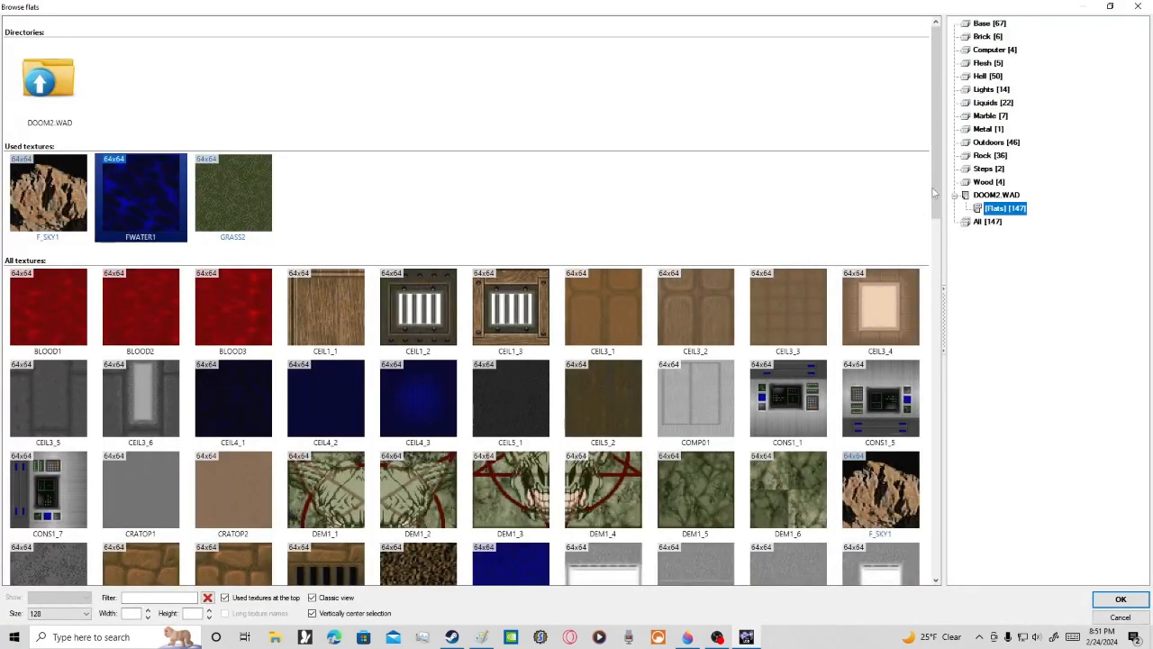
pyautogui.moveTo(934, 192); pyautogui.dragTo(934, 276)
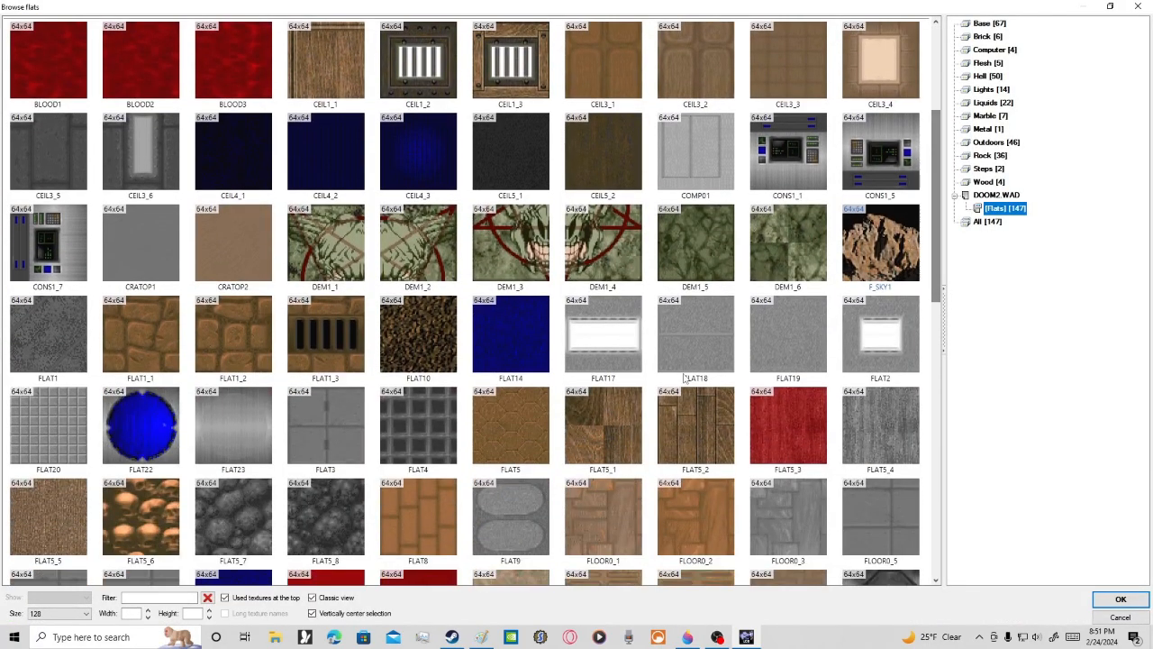
pyautogui.doubleClick(774, 355)
pyautogui.click(454, 554)
# Step: Apply the BRICK12 texture to the missing lower walls on both water-facing sides of the bridge
pyautogui.press('q')
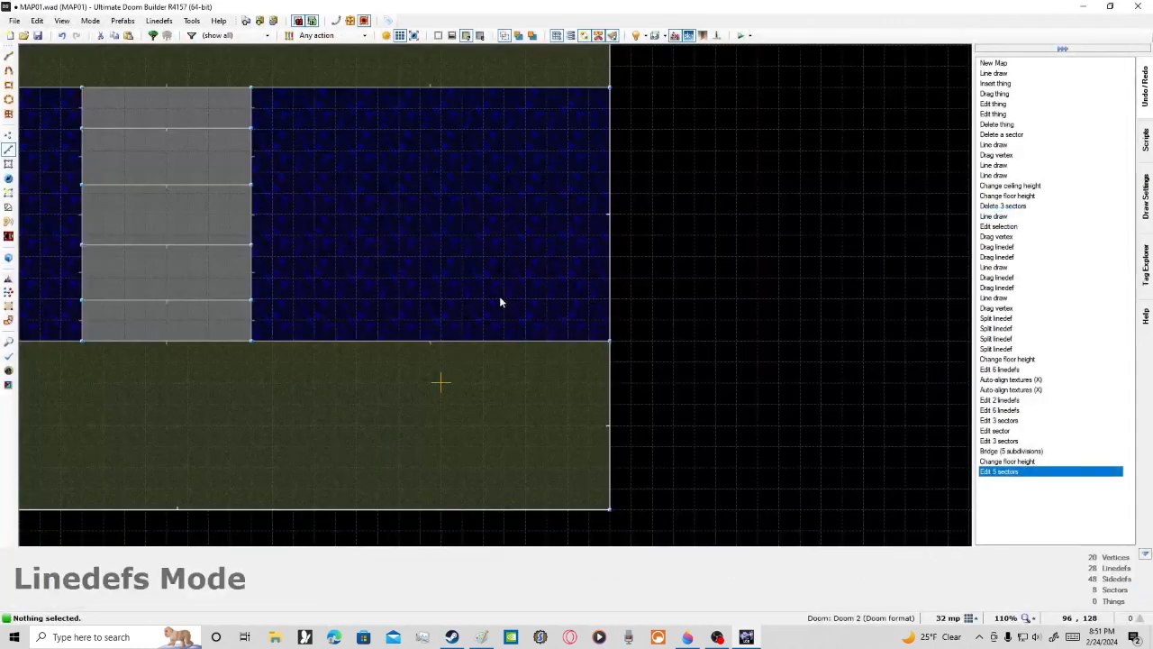
pyautogui.press('q')
pyautogui.keyDown('shift'); pyautogui.click(496, 294); pyautogui.keyUp('shift')
pyautogui.press('e')
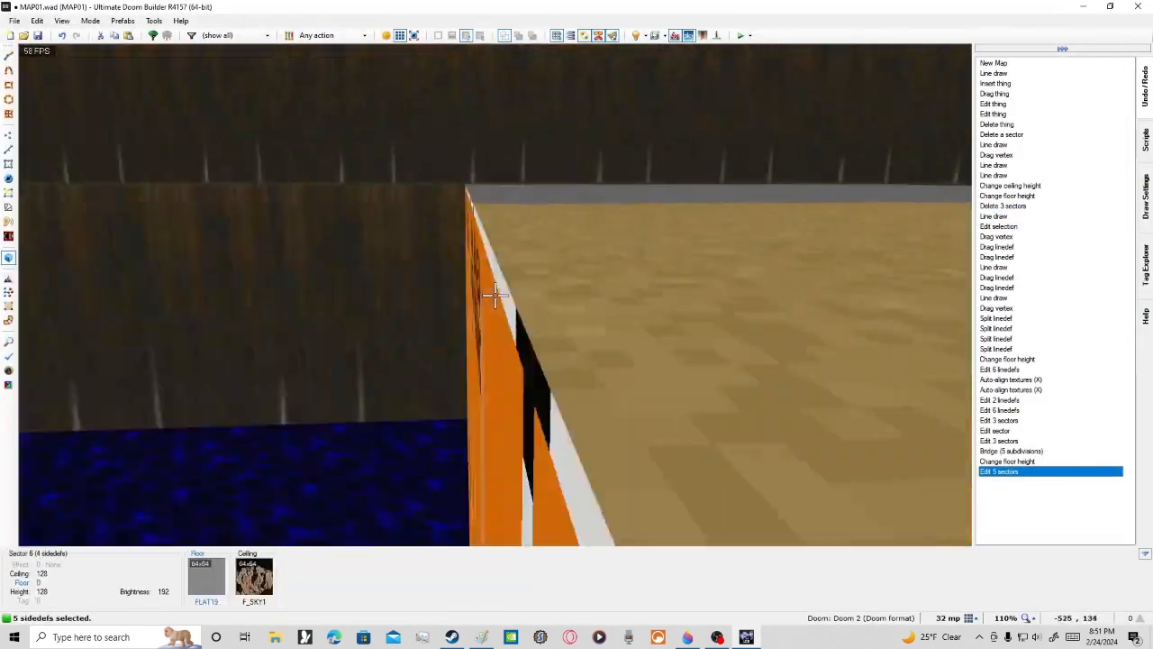
pyautogui.press('s')
pyautogui.keyDown('shift'); pyautogui.click(495, 293); pyautogui.keyUp('shift')
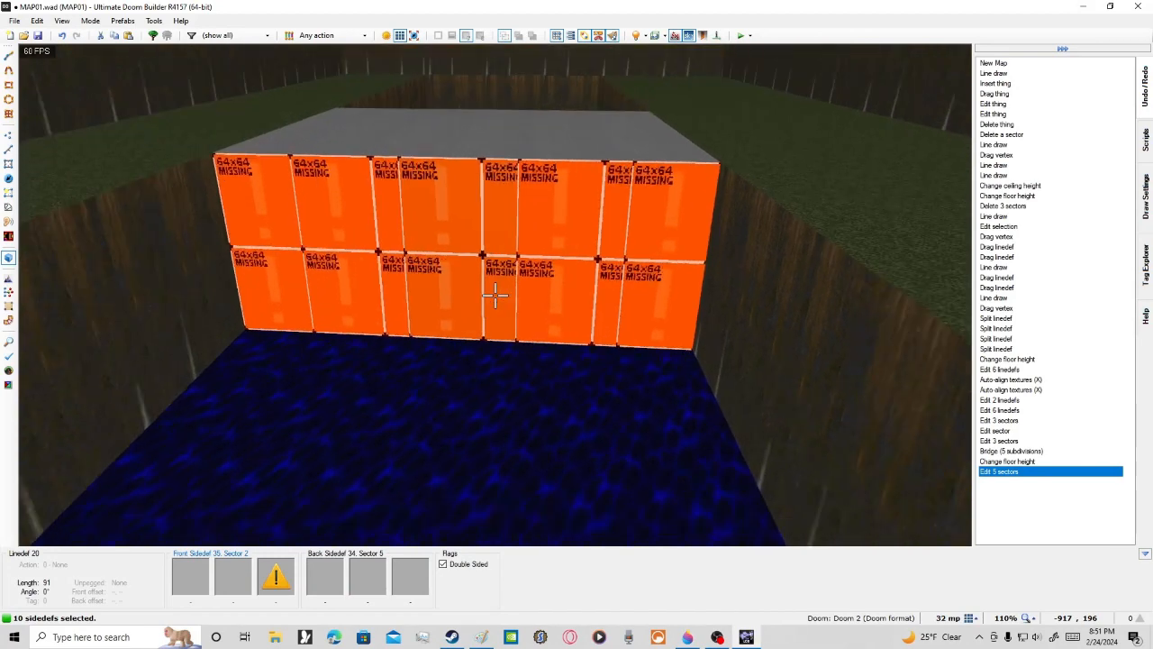
pyautogui.rightClick(495, 294)
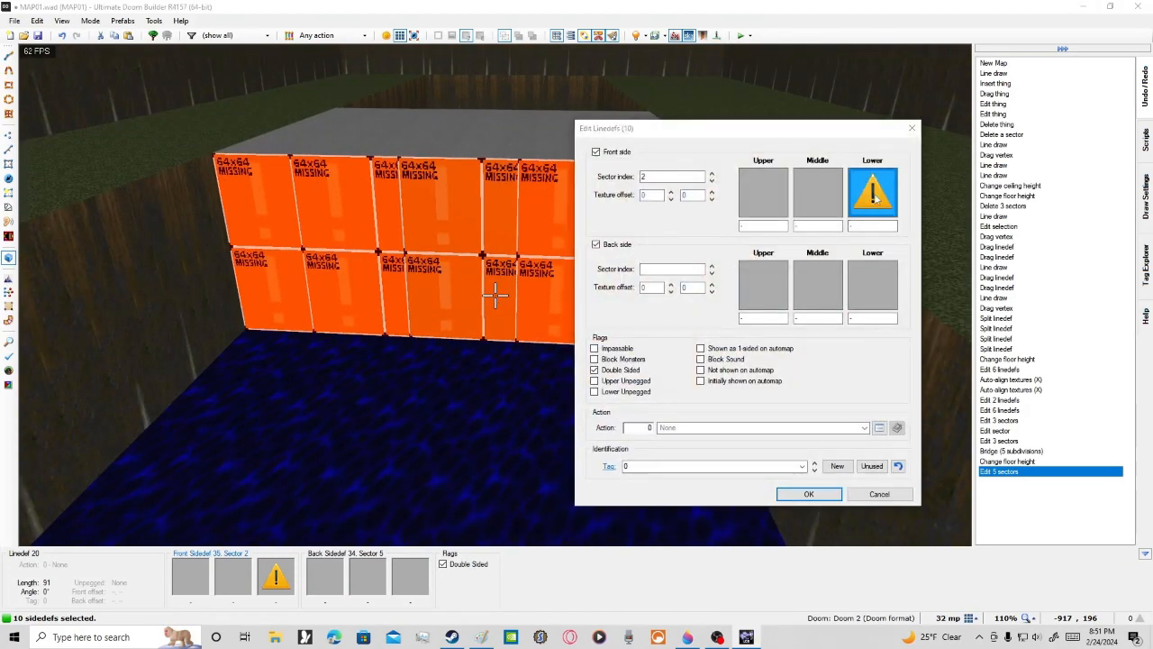
pyautogui.click(873, 196)
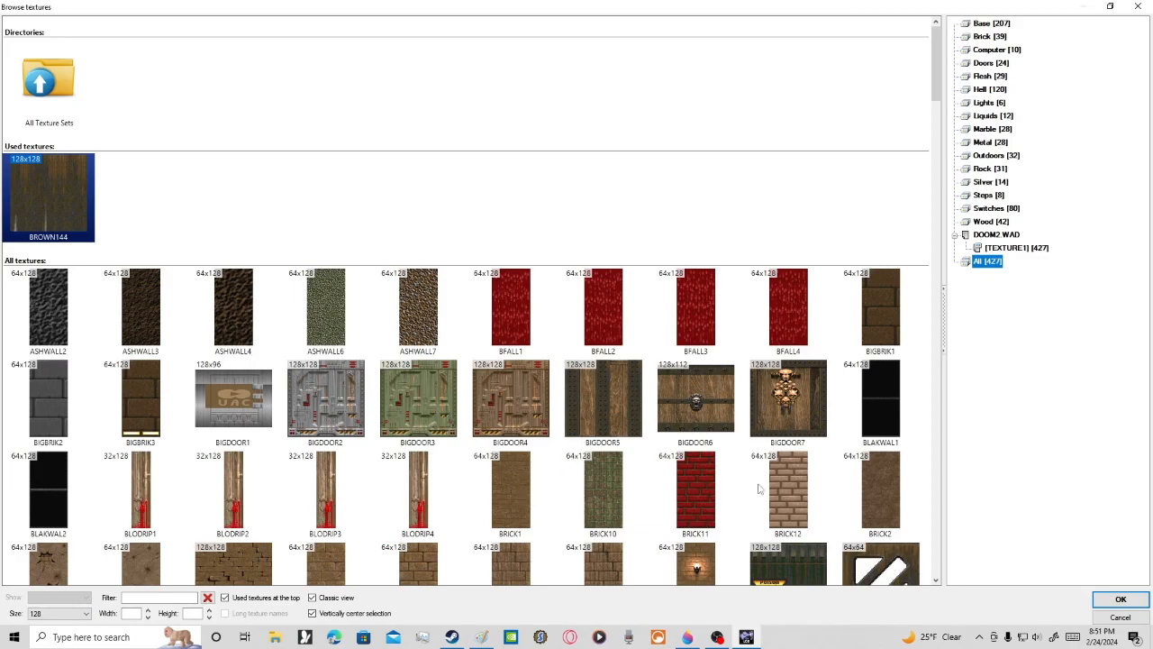
pyautogui.doubleClick(787, 489)
pyautogui.click(806, 492)
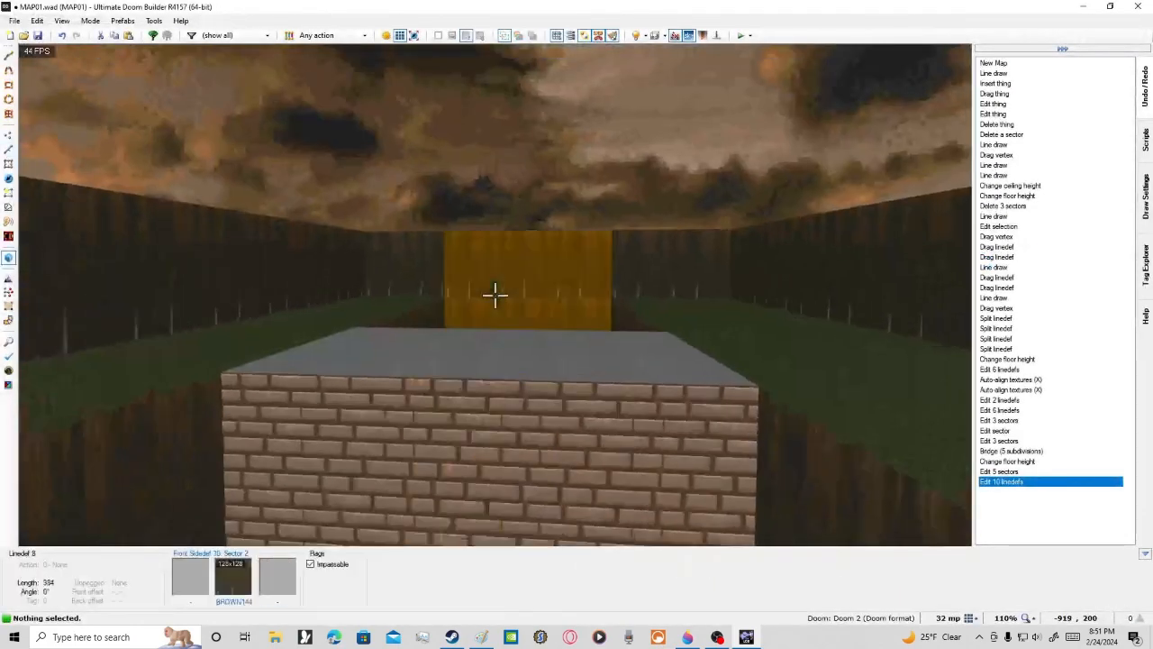
# Step: Auto-align the BRICK12 textures horizontally along both brick sides of the bridge
pyautogui.press('e')
pyautogui.press('d')
pyautogui.press('a')
pyautogui.press('e')
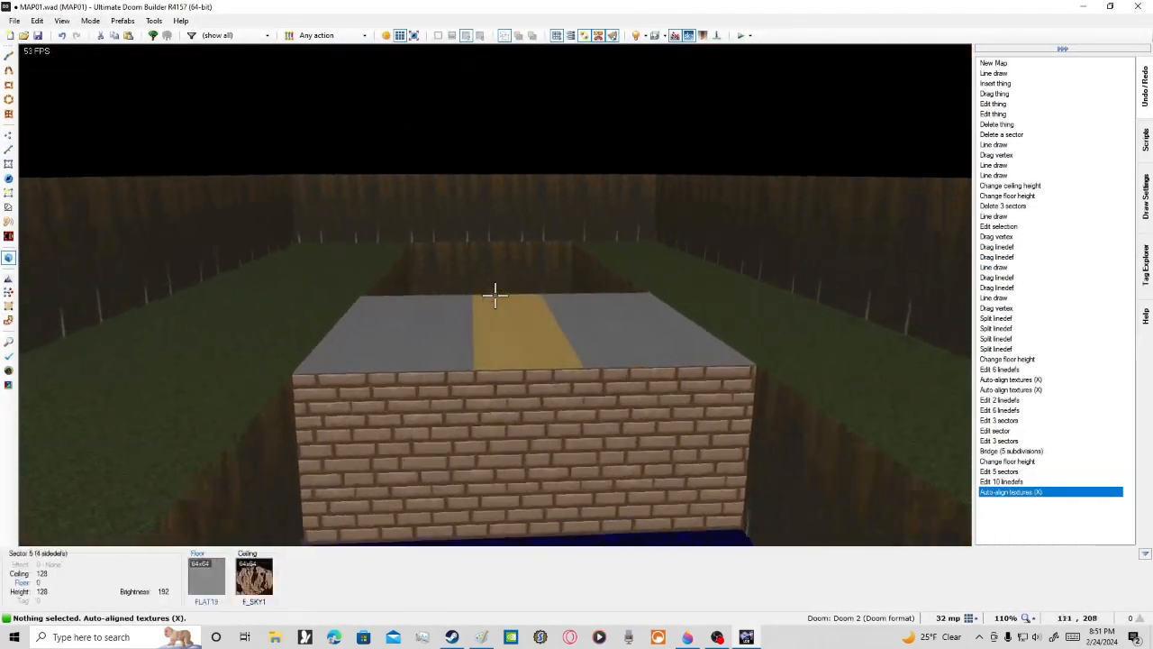
pyautogui.press('e')
pyautogui.press('d')
pyautogui.press('a')
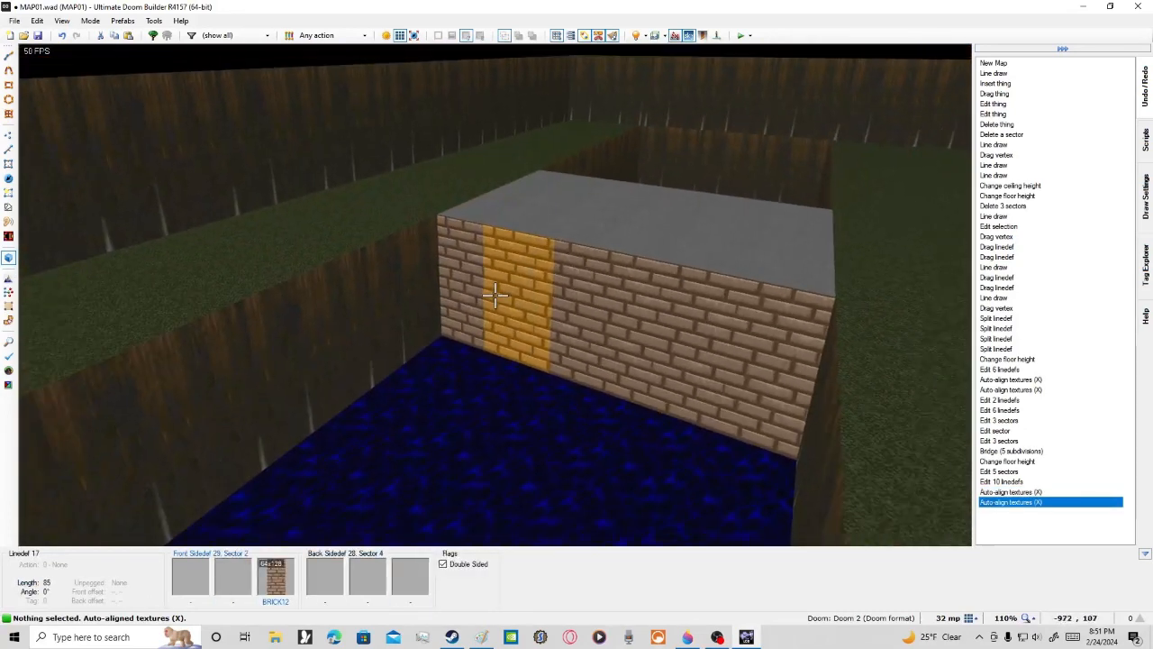
# Step: Look over the room and the textured bridge in the 3D view, and return to the 2D map
pyautogui.press('d')
pyautogui.press('d')
pyautogui.press('f')
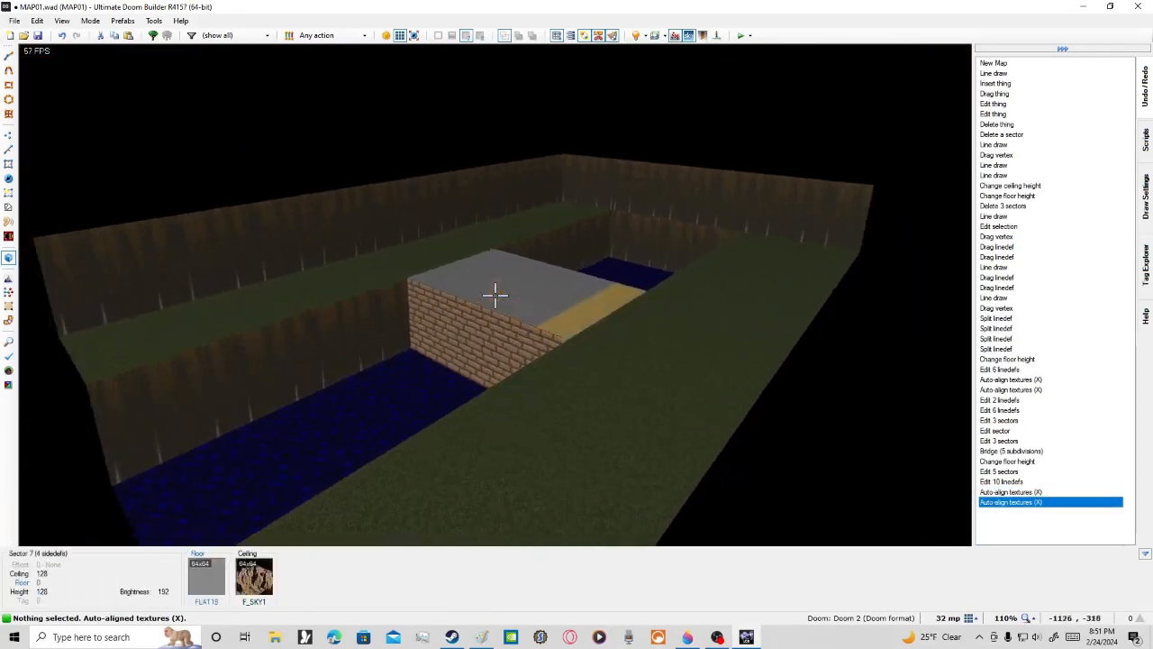
pyautogui.press('e')
pyautogui.press('f')
pyautogui.press('q')
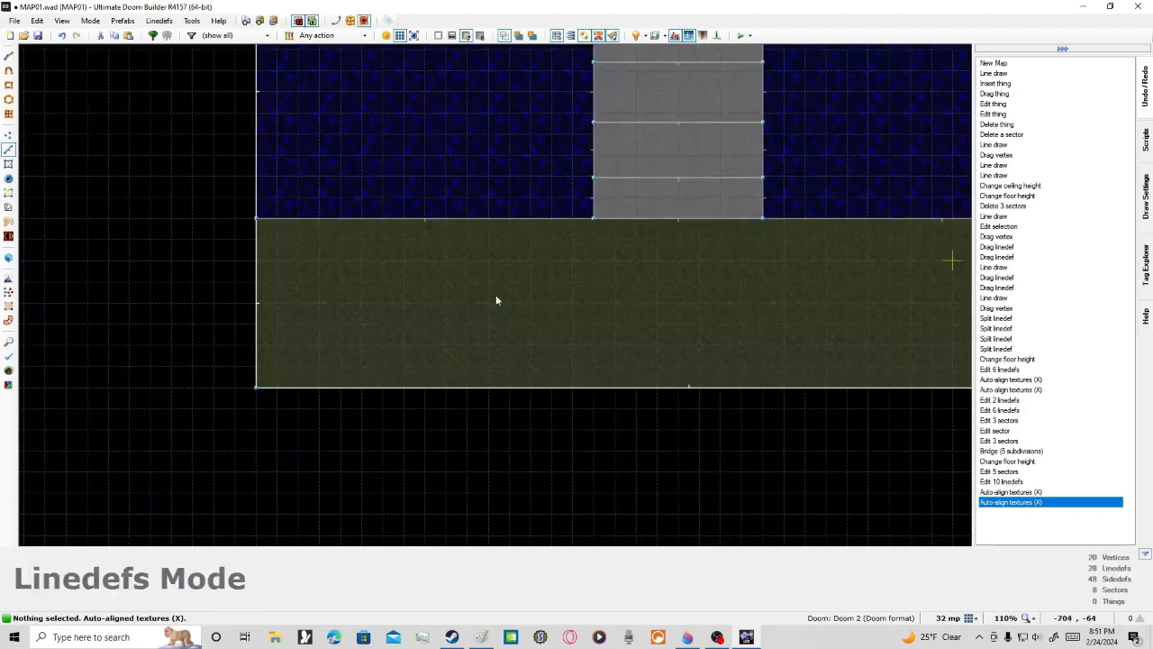
pyautogui.press('q')
pyautogui.press('s')
pyautogui.press('d')
pyautogui.press('q')
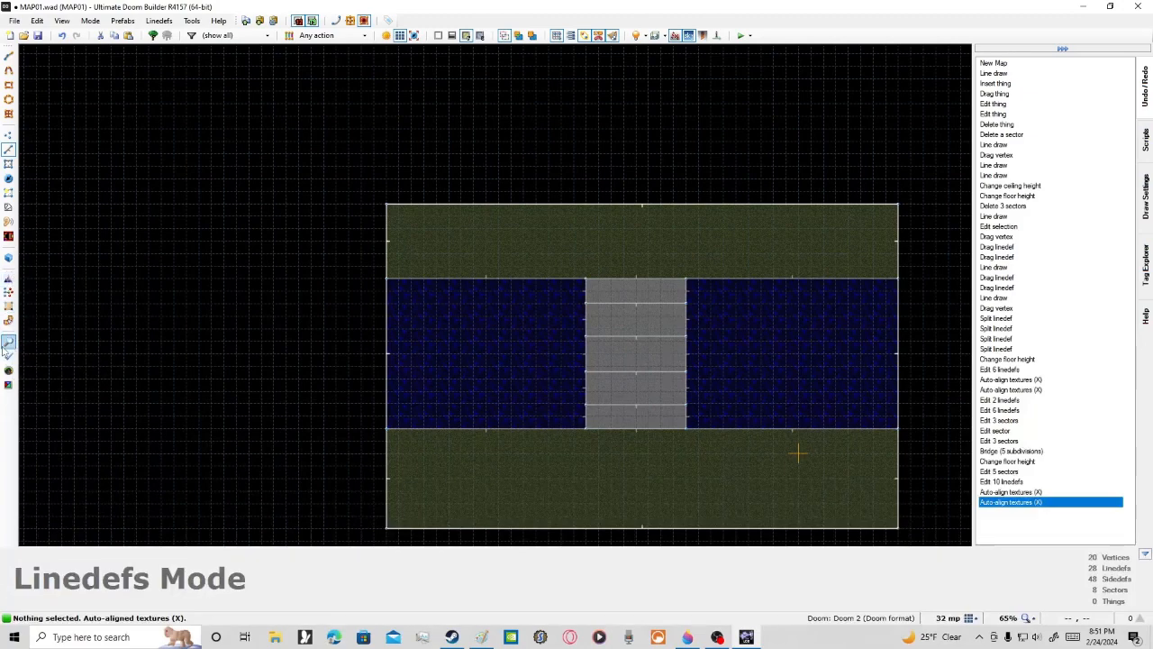
# Step: Search the map's textures and flats for every use of BRICK12
pyautogui.click(8, 343)
pyautogui.click(163, 104)
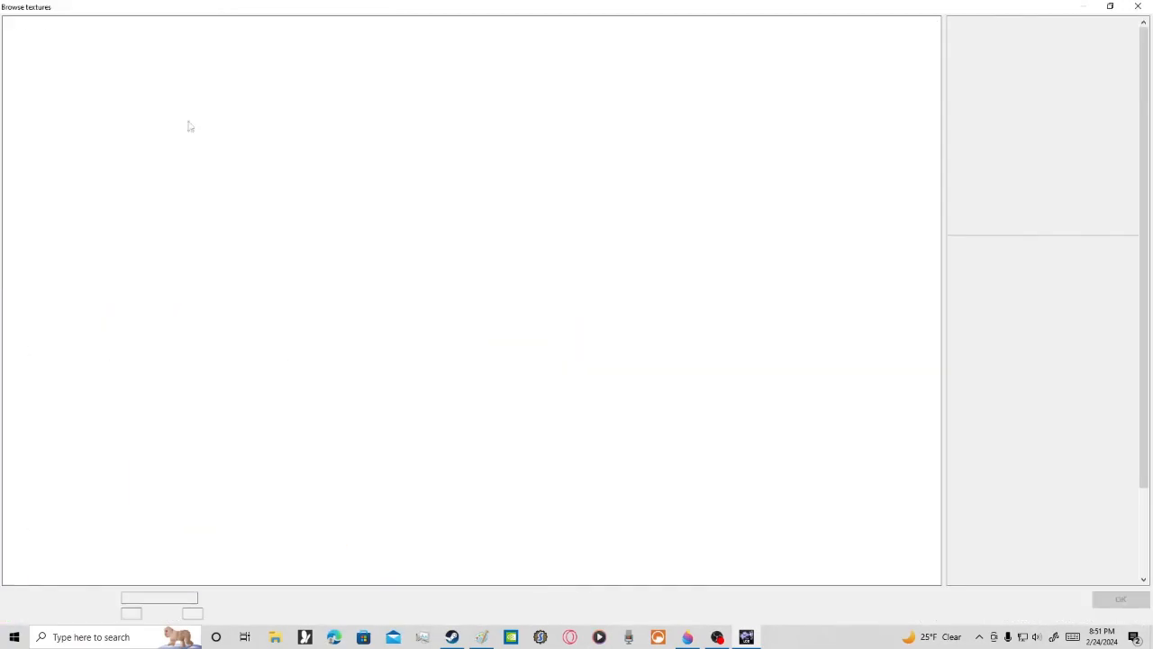
pyautogui.doubleClick(31, 197)
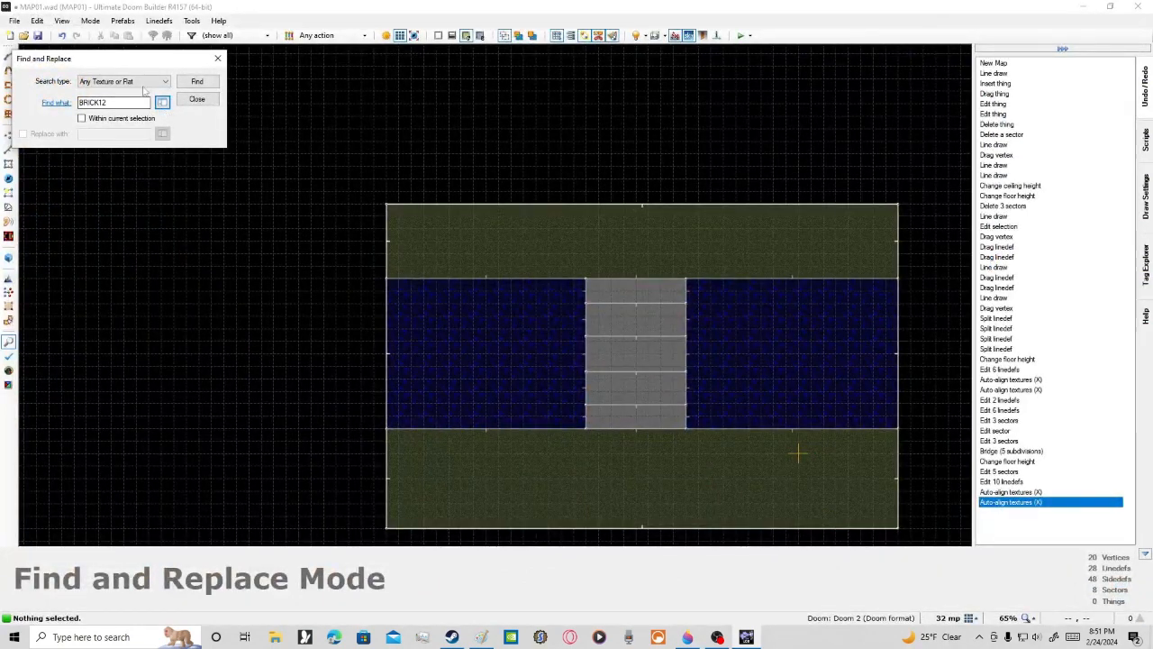
pyautogui.click(180, 82)
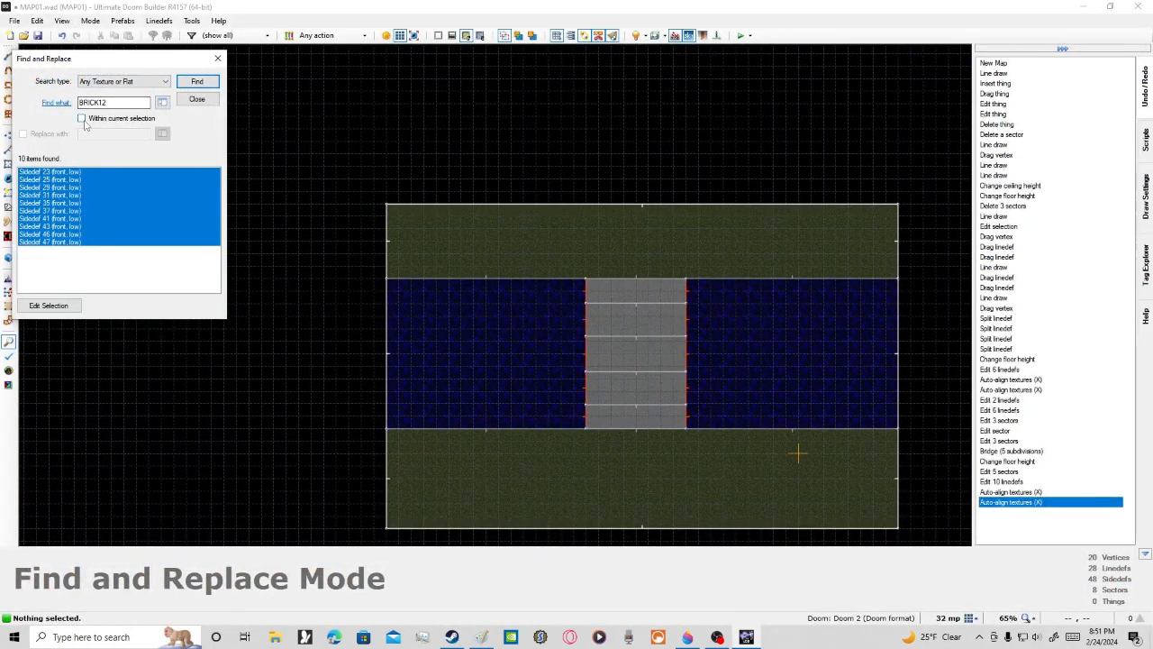
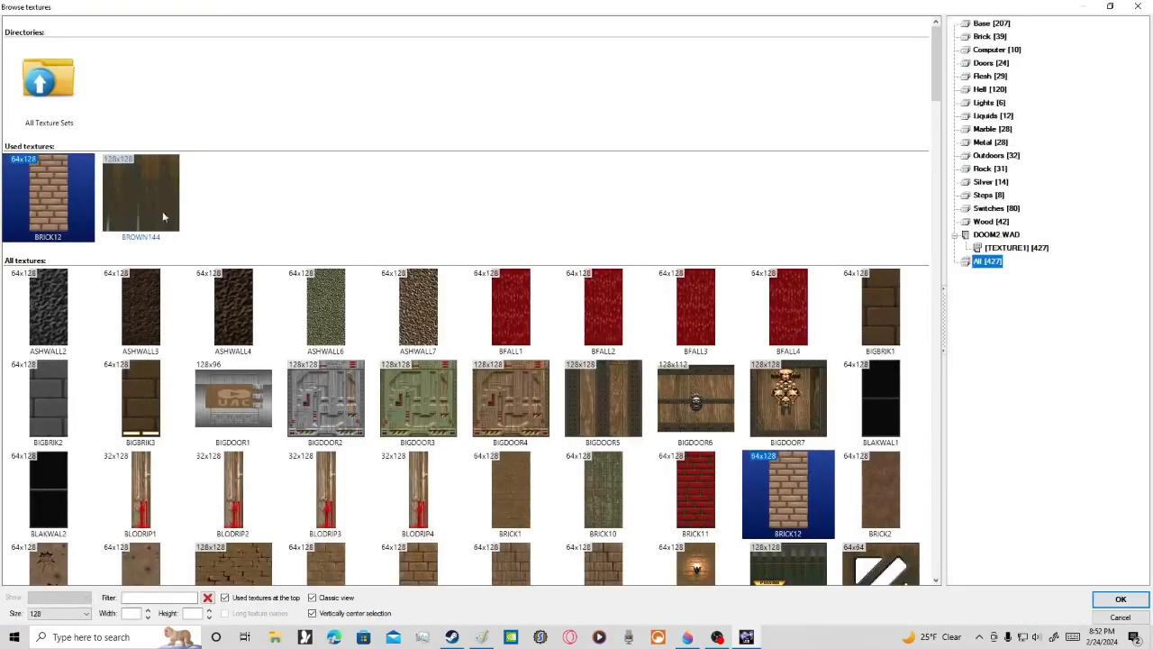
# Step: Review the available search types and locate the Sidedef 35 match on the map, closing the search
pyautogui.doubleClick(58, 202)
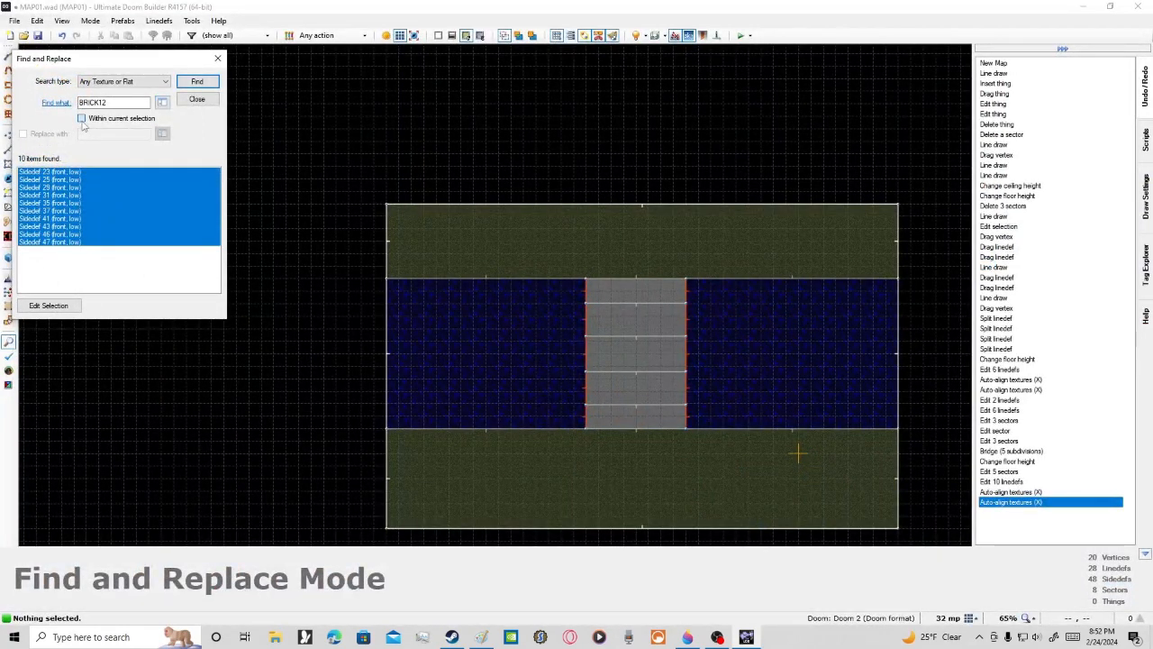
pyautogui.click(101, 82)
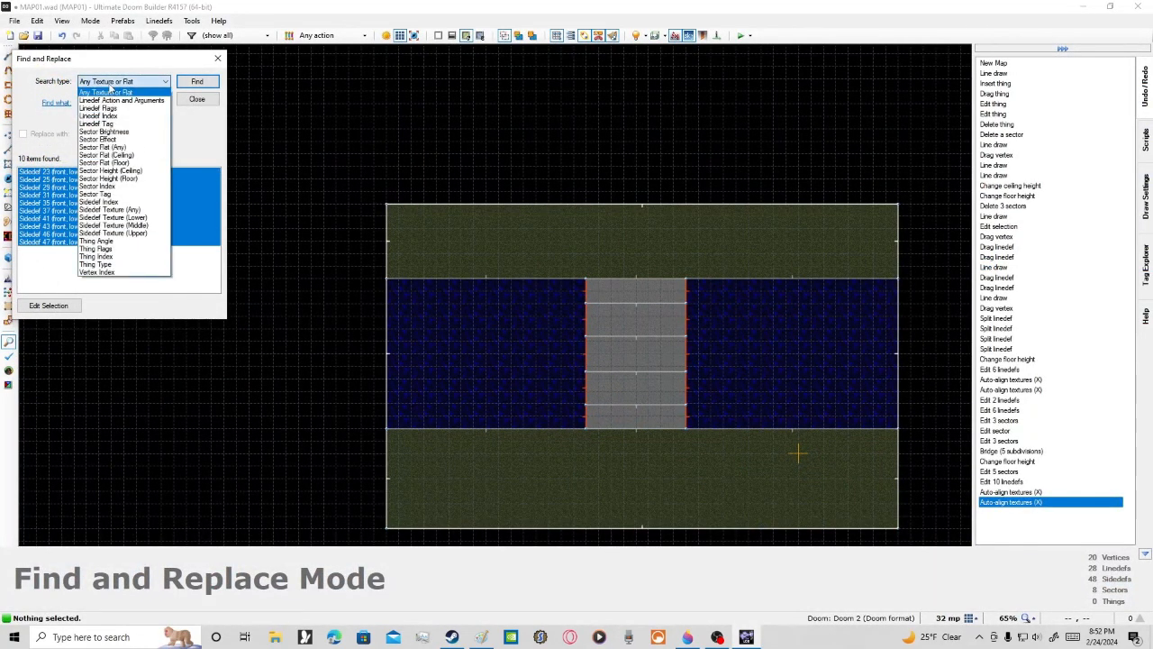
pyautogui.click(106, 82)
pyautogui.click(110, 83)
pyautogui.click(110, 91)
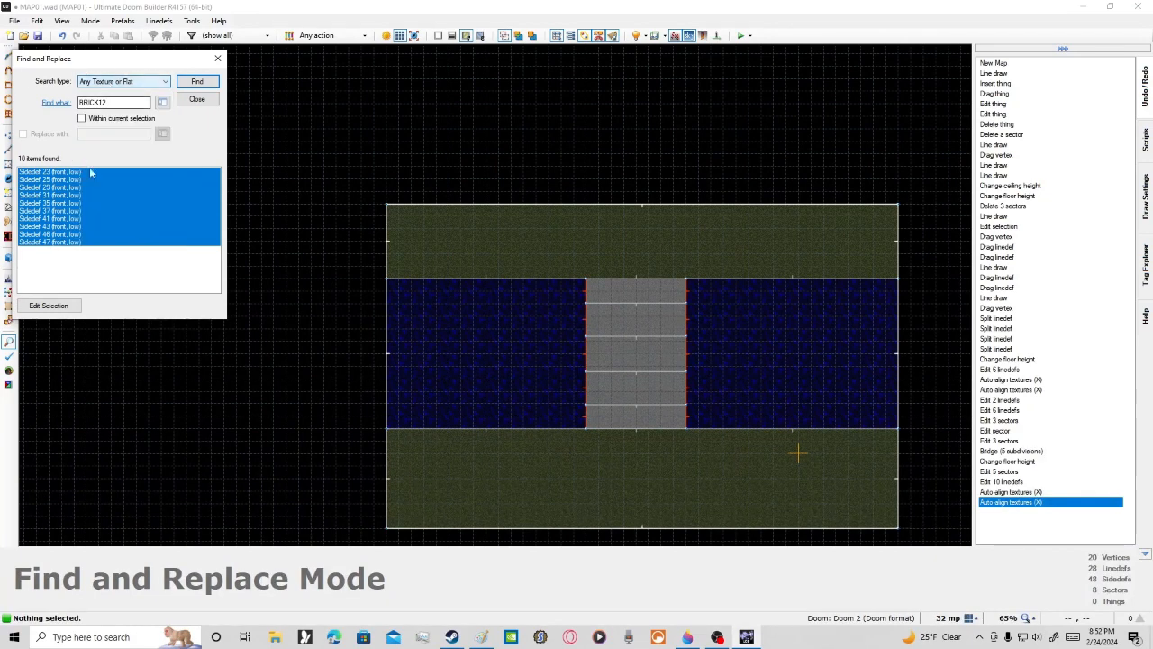
pyautogui.click(54, 203)
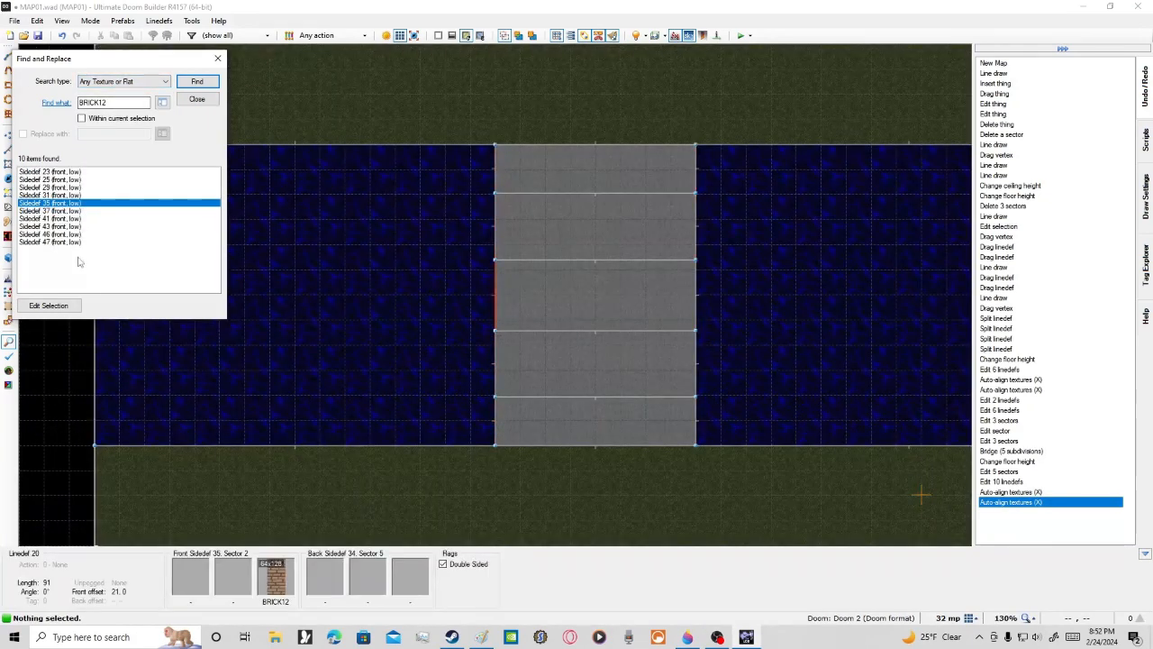
pyautogui.click(217, 60)
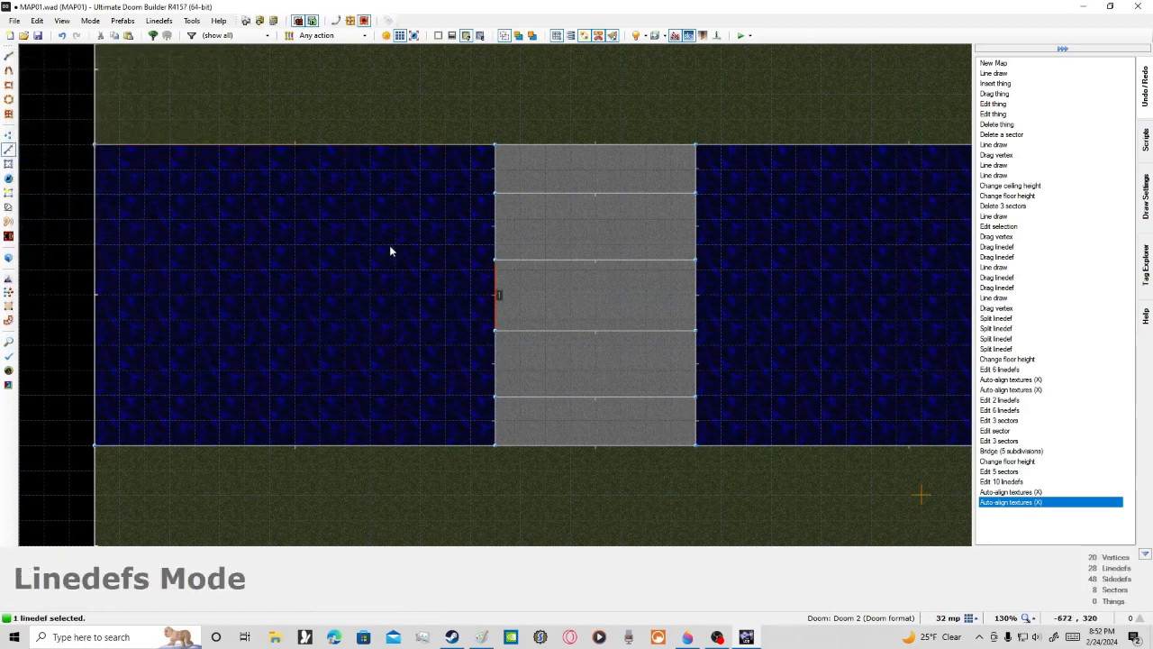
# Step: Select the ten linedefs along the bridge's two water-facing sides, reopen and leave Find and Replace, and clear the selection
pyautogui.moveTo(476, 162); pyautogui.dragTo(700, 438)
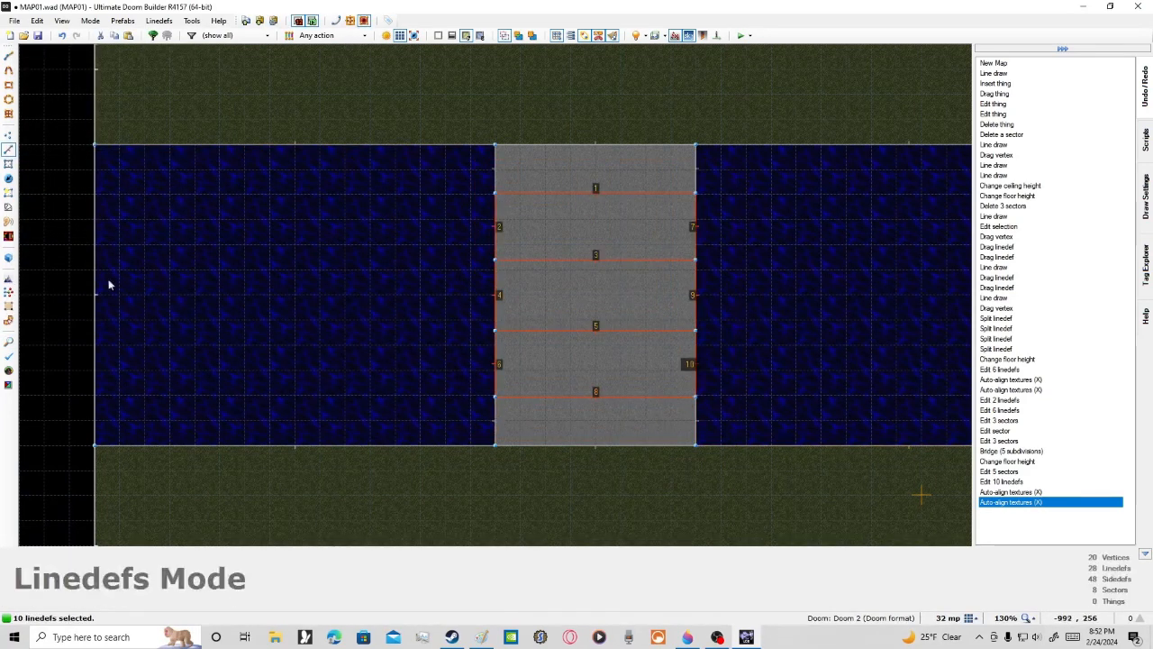
pyautogui.moveTo(56, 267); pyautogui.dragTo(74, 292)
pyautogui.click(495, 420)
pyautogui.click(495, 360)
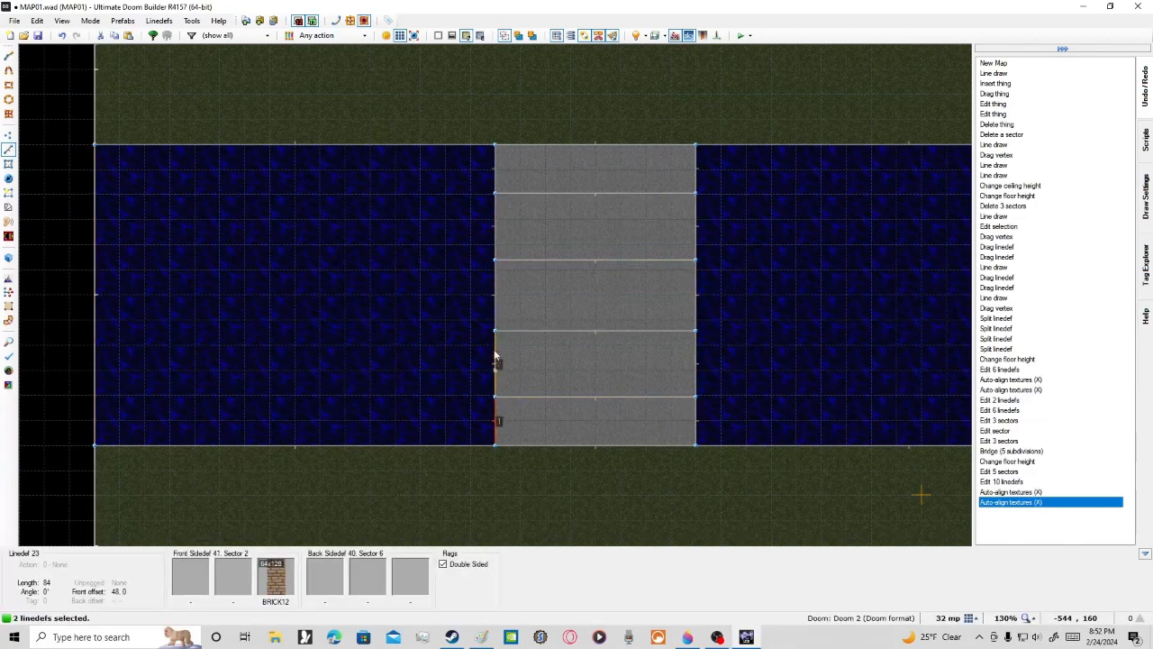
pyautogui.click(495, 295)
pyautogui.click(504, 184)
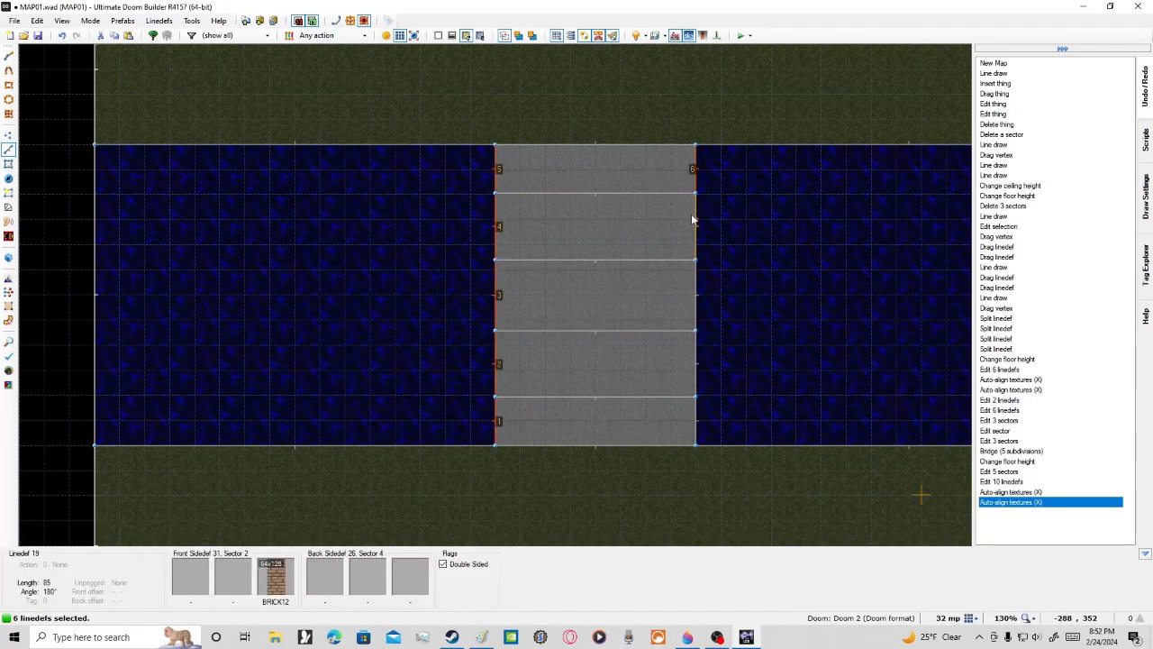
pyautogui.click(693, 410)
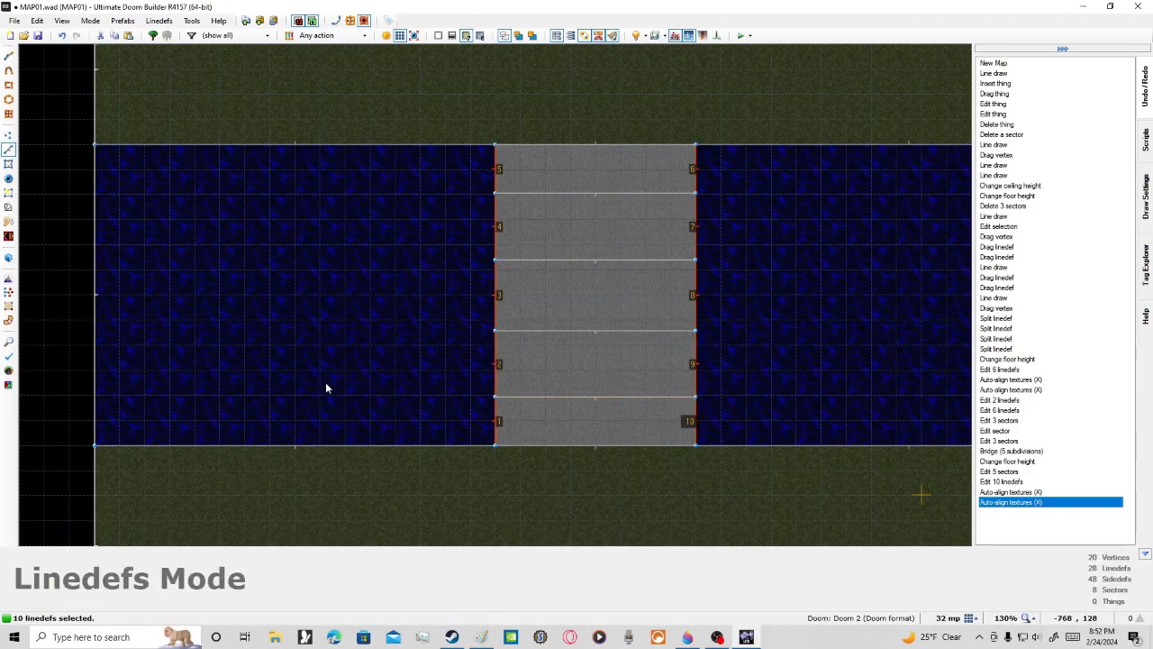
pyautogui.hotkey('ctrl', 'f')
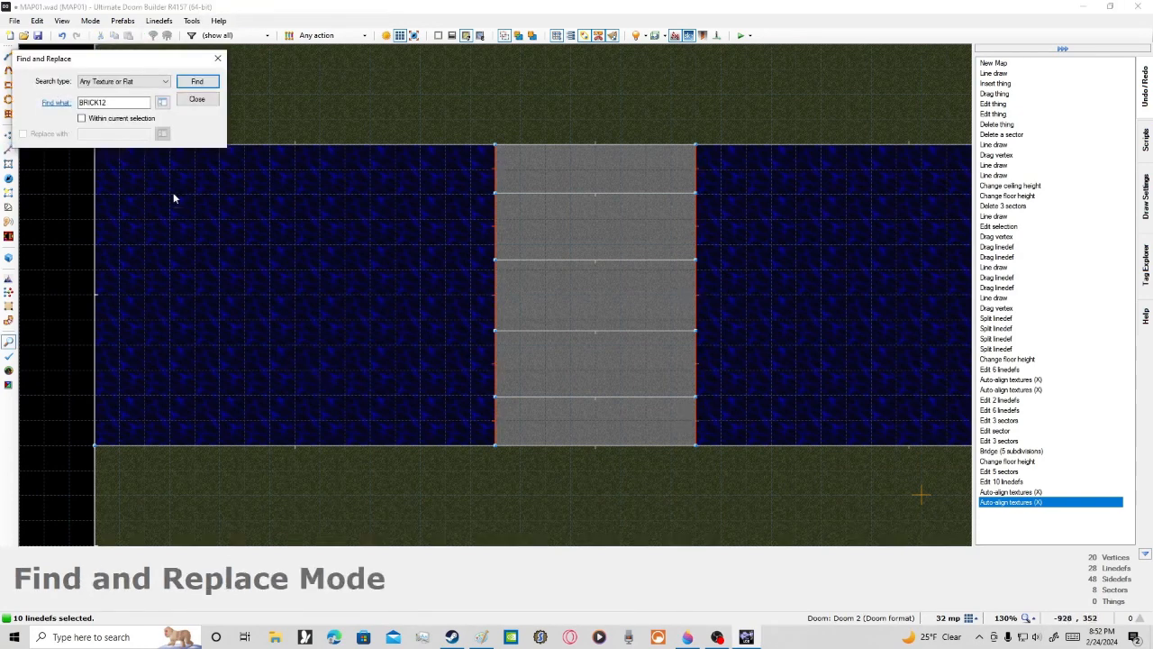
pyautogui.click(218, 60)
pyautogui.click(78, 271)
pyautogui.scroll(-3, 79, 271)
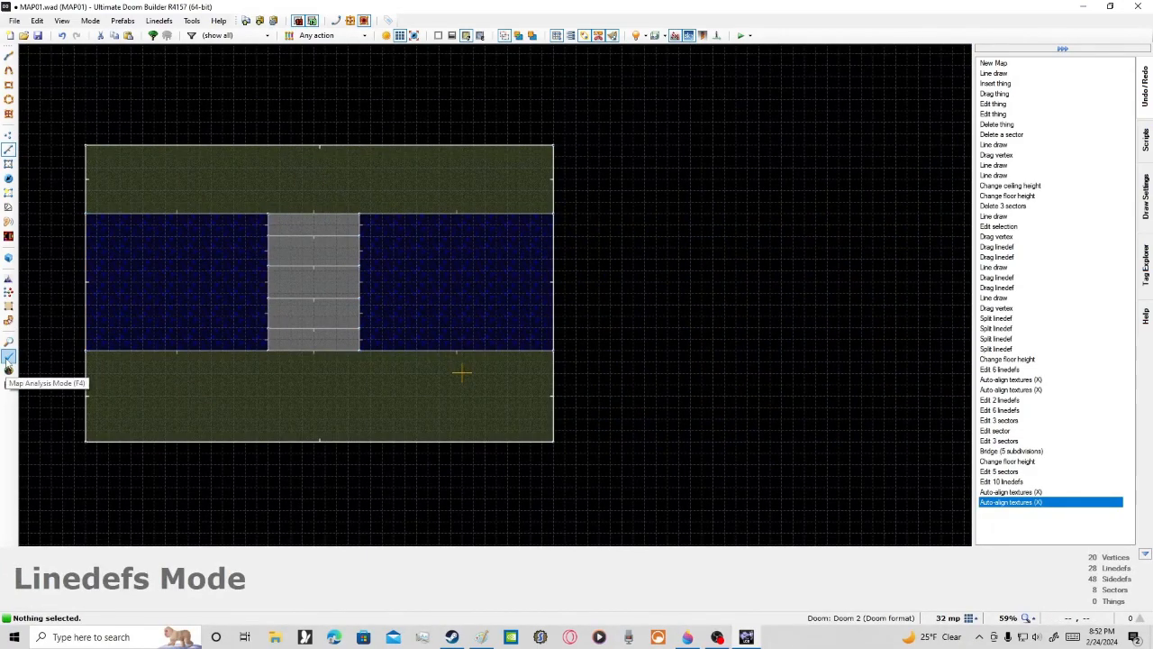
# Step: Place a Player 1 start on the room's northern wall line and run the map analysis with all checks
pyautogui.click(8, 178)
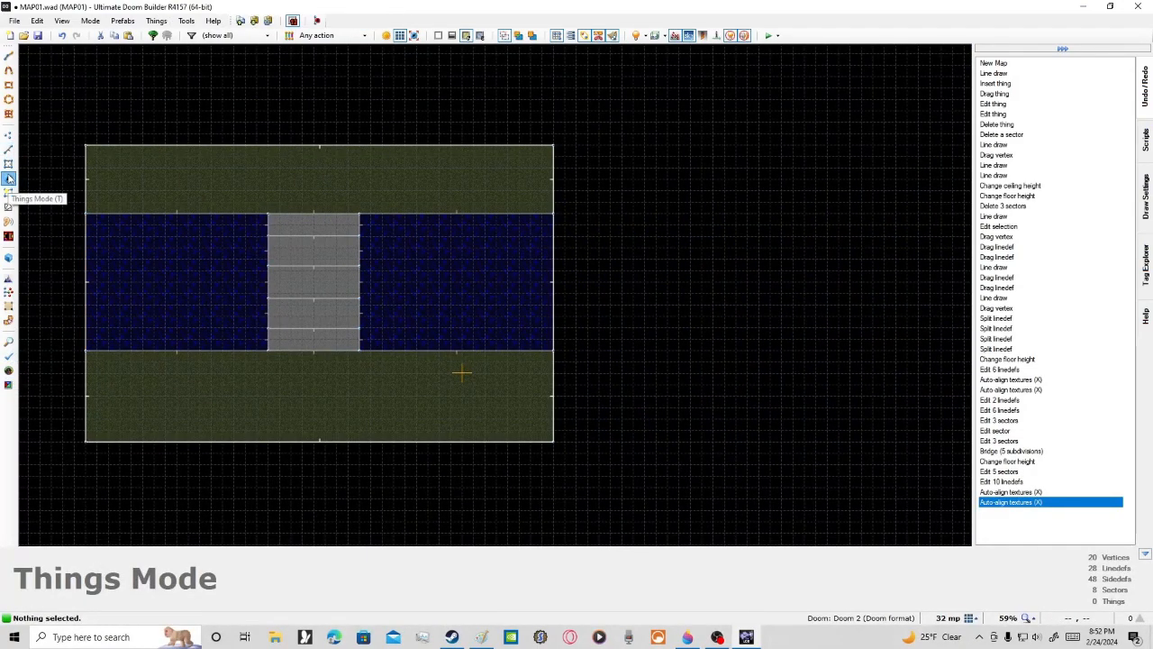
pyautogui.moveTo(118, 148); pyautogui.dragTo(200, 144, button='right')
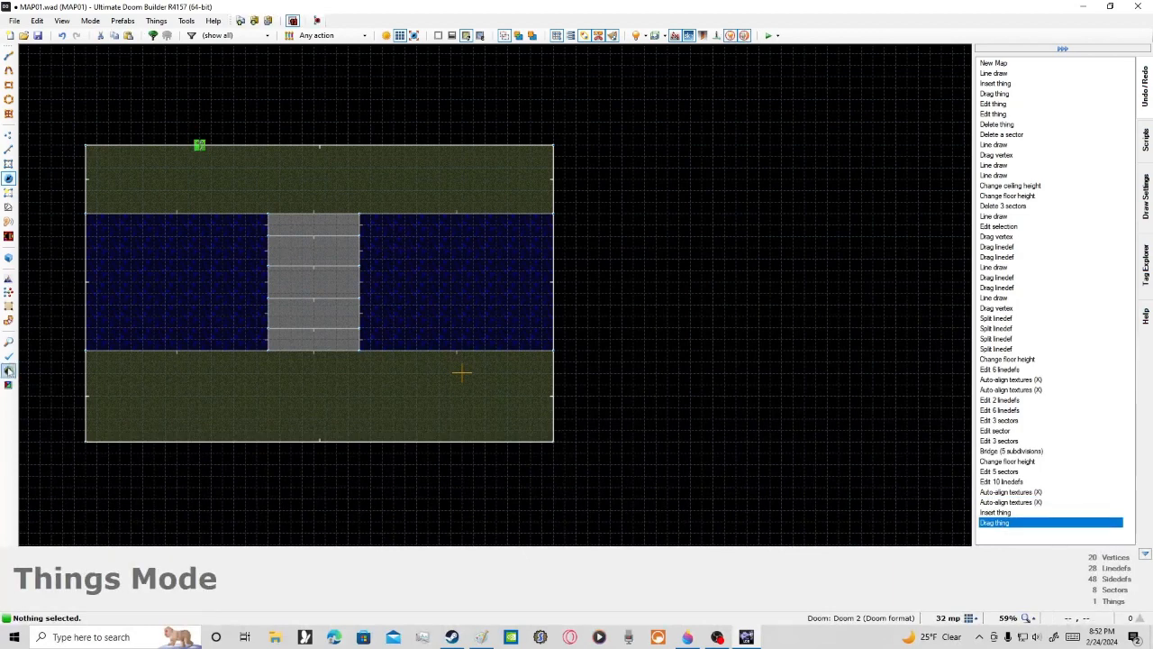
pyautogui.click(8, 370)
pyautogui.click(188, 280)
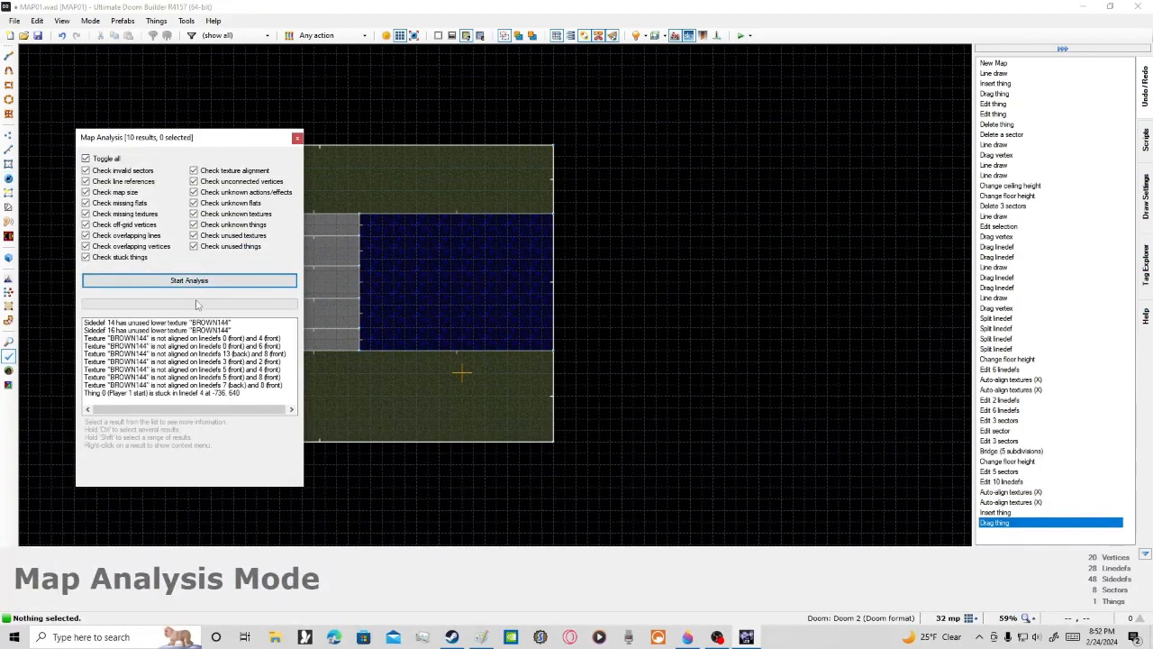
# Step: Inspect the stuck Player 1 start in the analysis results and delete it
pyautogui.click(146, 394)
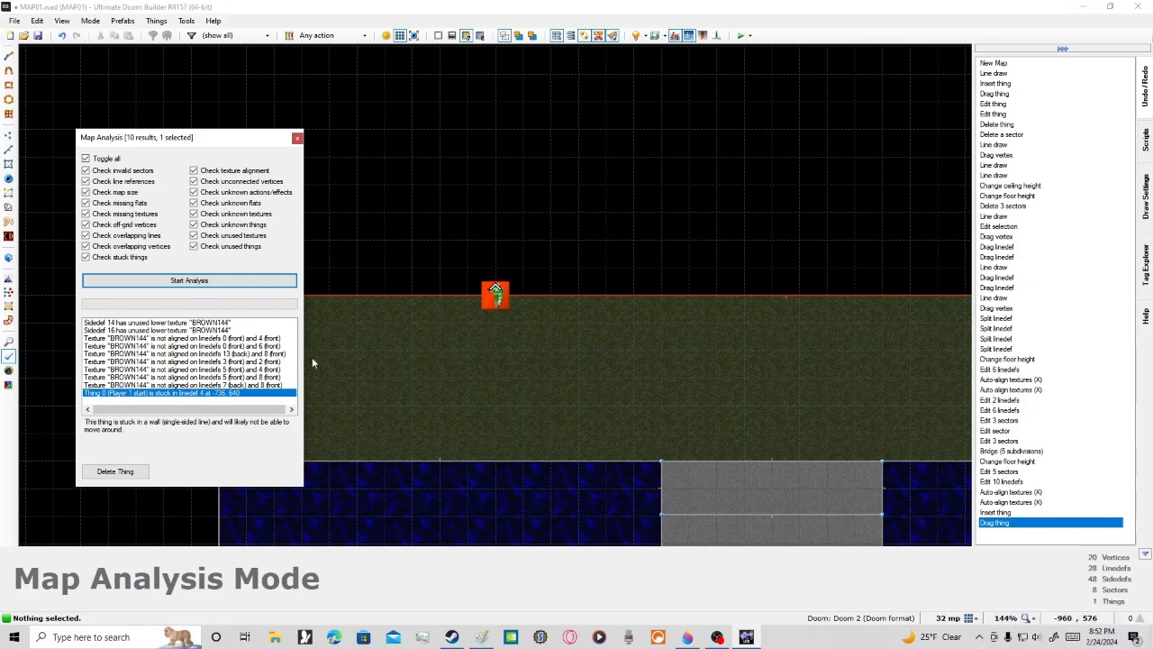
pyautogui.click(115, 471)
pyautogui.click(299, 137)
pyautogui.scroll(-5, 306, 177)
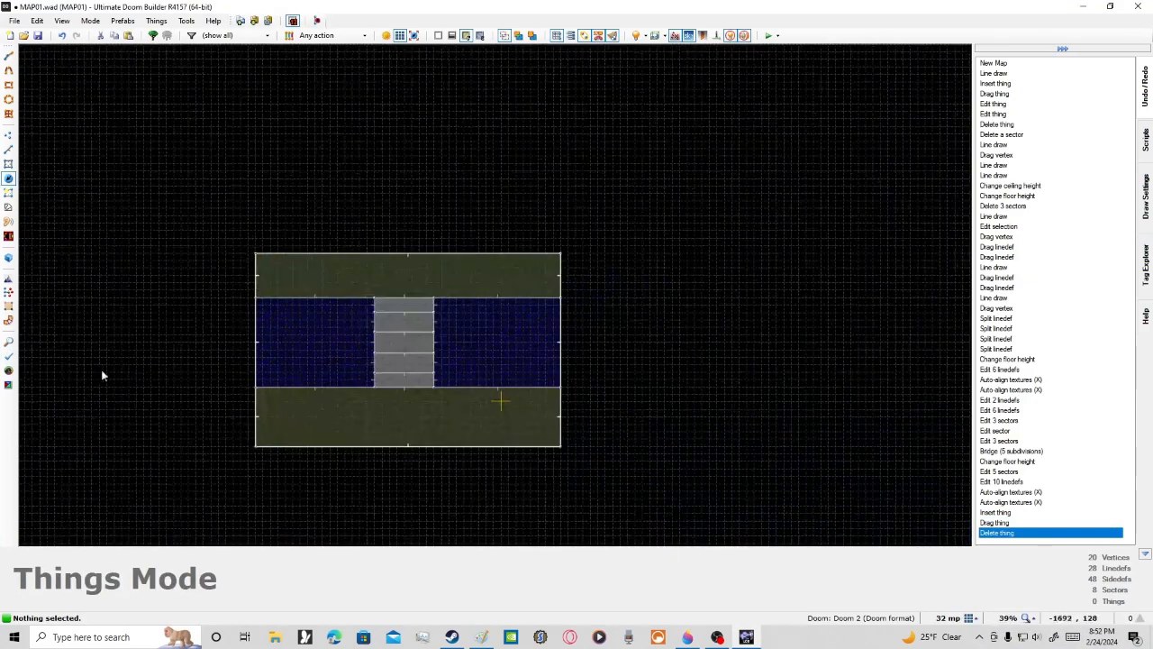
# Step: Move the room's northern wall linedef about 384 units north to enlarge the grassy ledge
pyautogui.scroll(3, 9, 392)
pyautogui.scroll(-2, 4, 374)
pyautogui.press('Left')
pyautogui.press('Left')
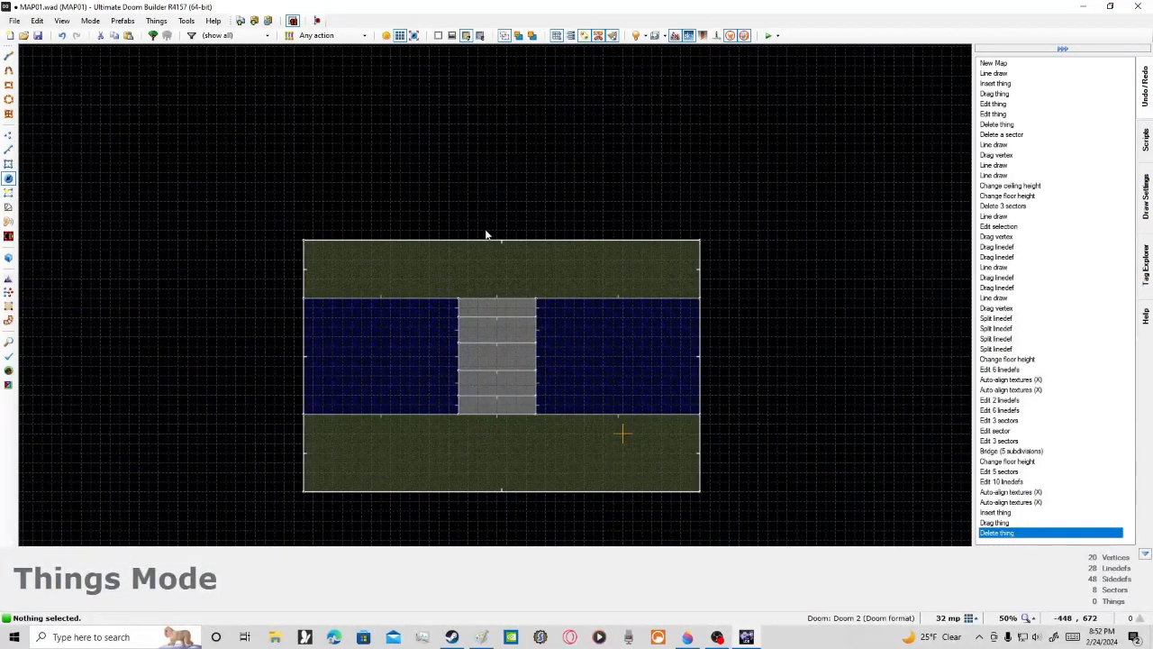
pyautogui.click(8, 149)
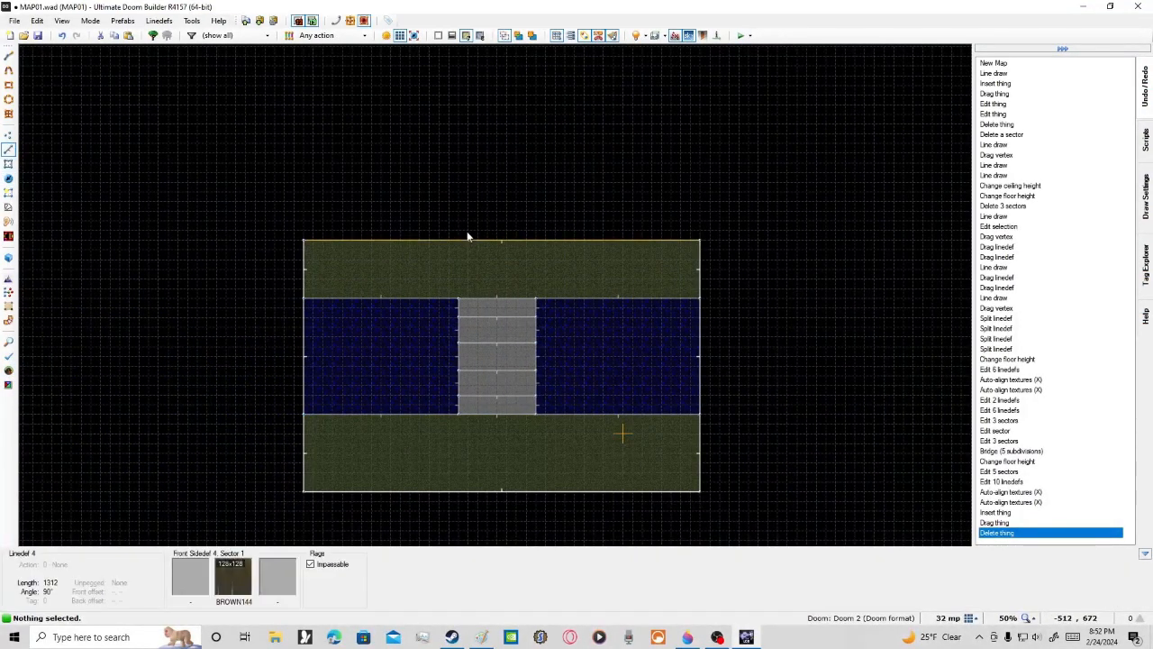
pyautogui.moveTo(466, 238); pyautogui.dragTo(468, 118)
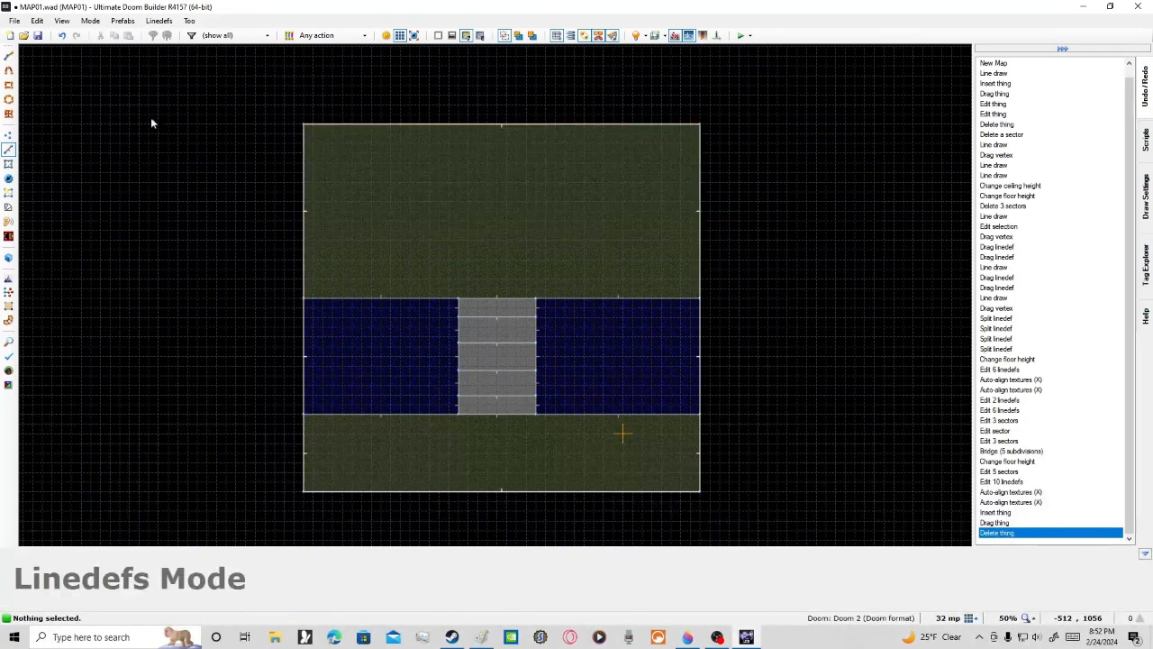
# Step: Draw a 64-sided circle about as wide as the bridge on the northern ledge and move it in line with the bridge
pyautogui.click(8, 99)
pyautogui.scroll(3, 487, 252)
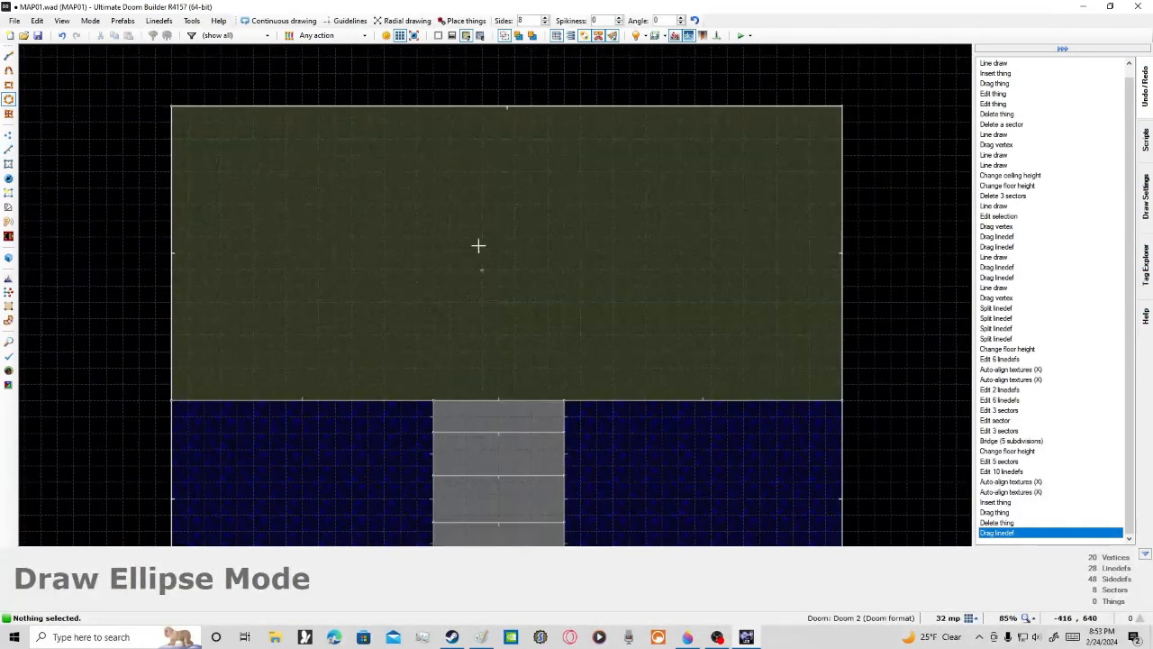
pyautogui.press('Escape')
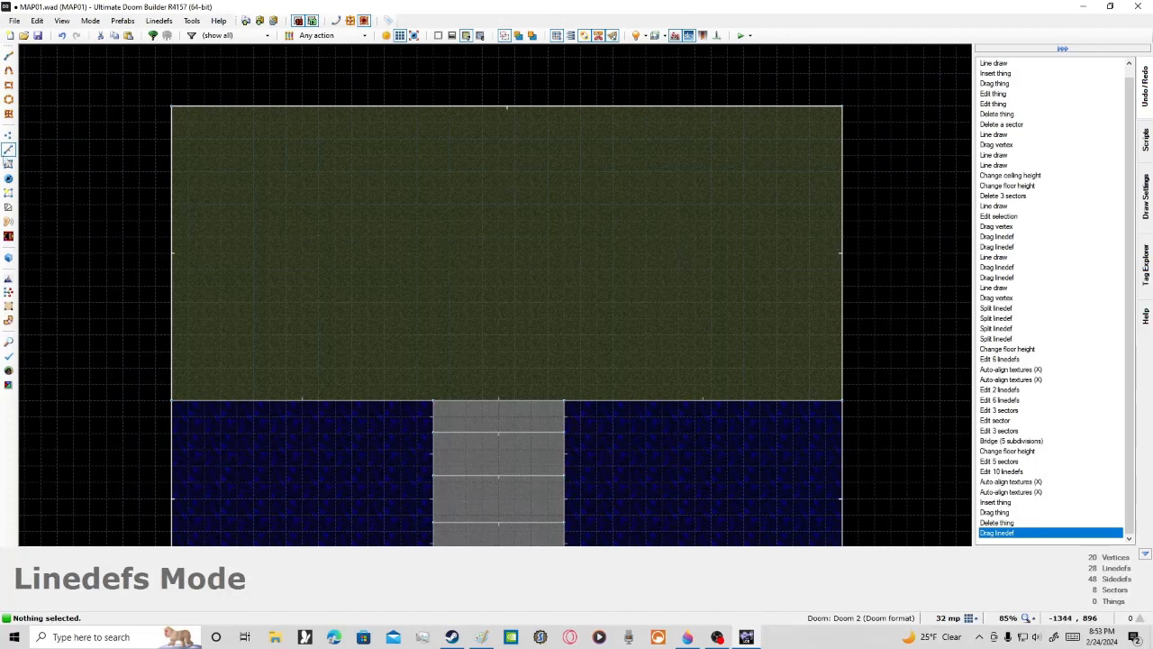
pyautogui.click(9, 100)
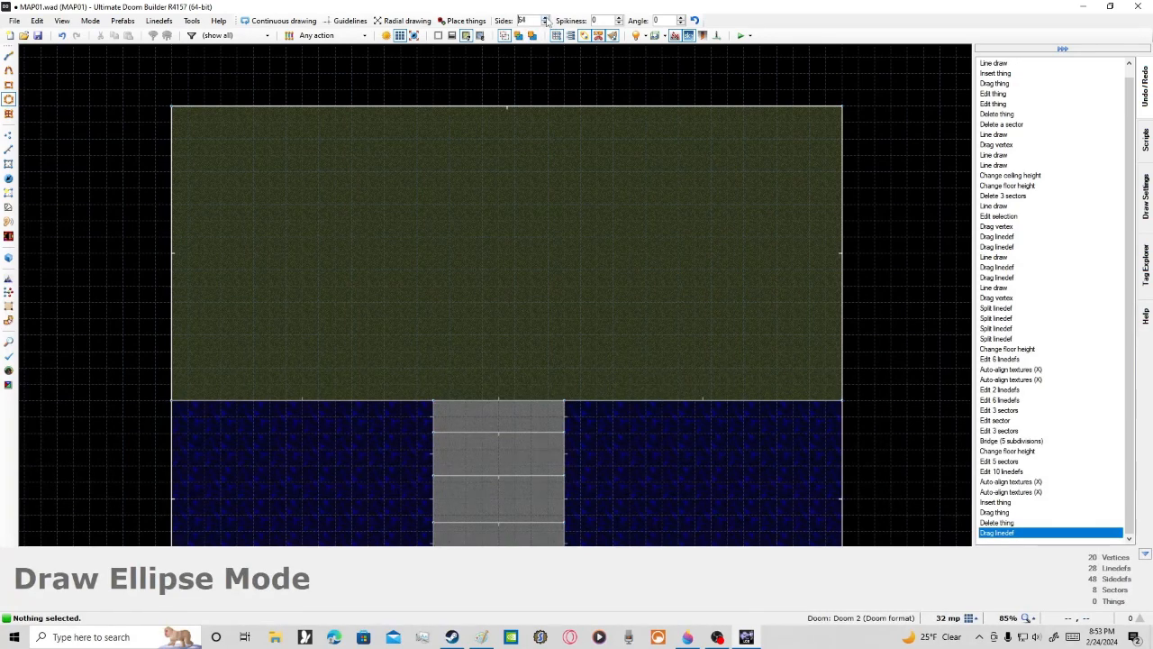
pyautogui.moveTo(498, 170); pyautogui.dragTo(628, 302)
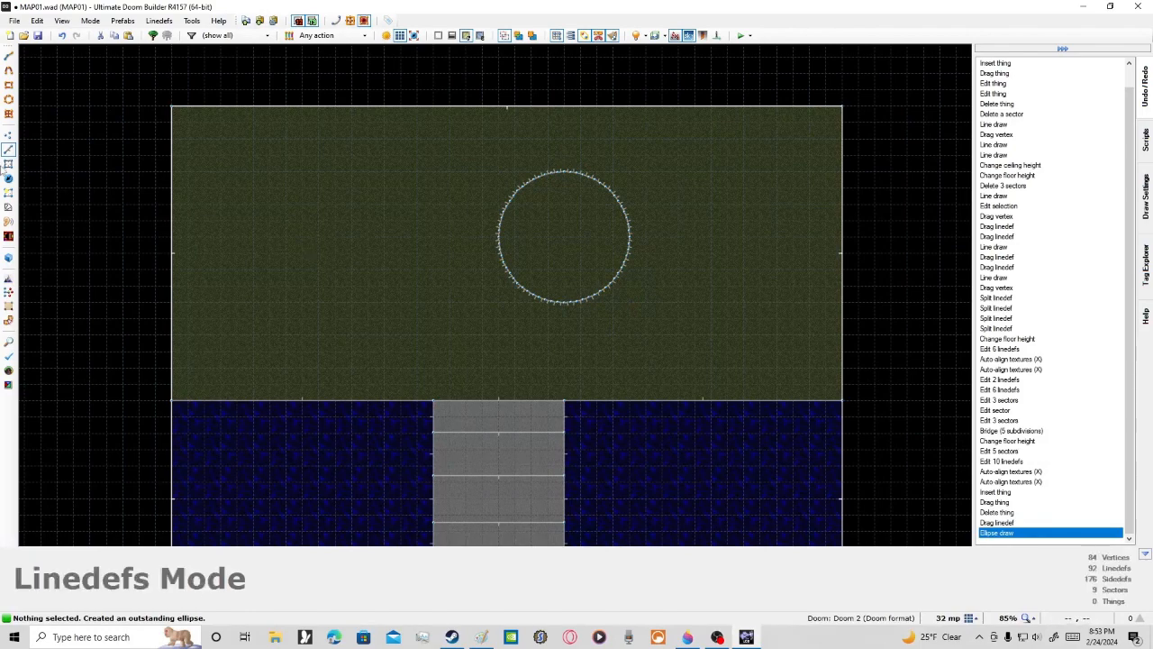
pyautogui.click(8, 163)
pyautogui.moveTo(572, 235); pyautogui.dragTo(499, 229)
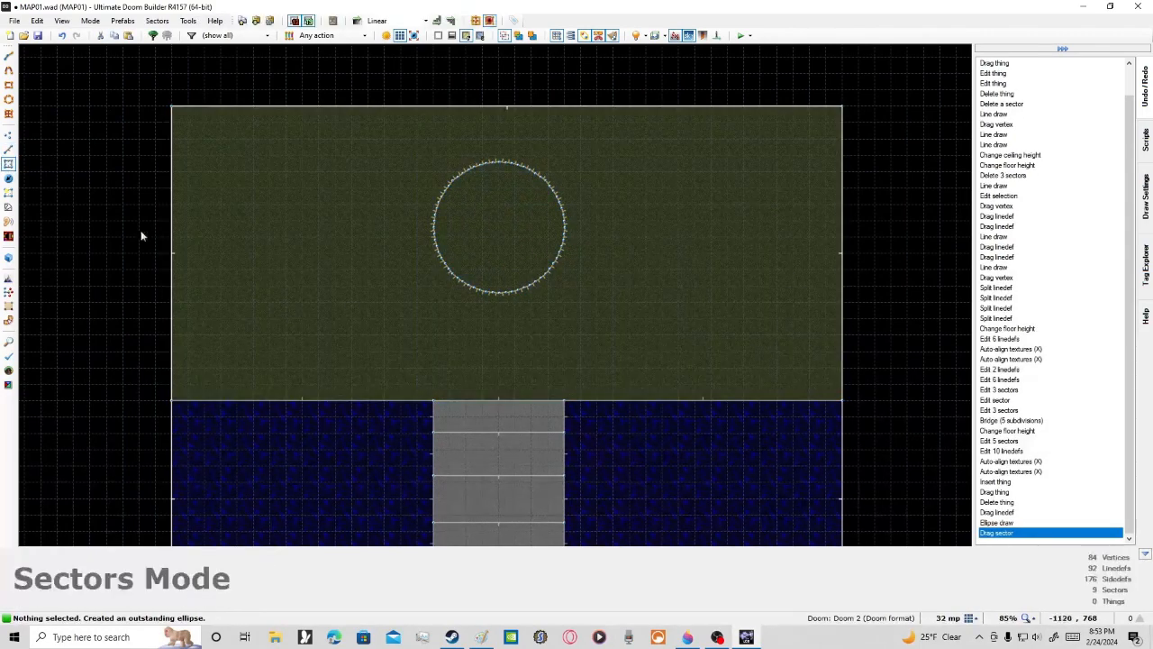
# Step: Examine the map's heat map in the Visplane Explorer with the view height at eye level (41), and switch the displayed statistic
pyautogui.click(8, 370)
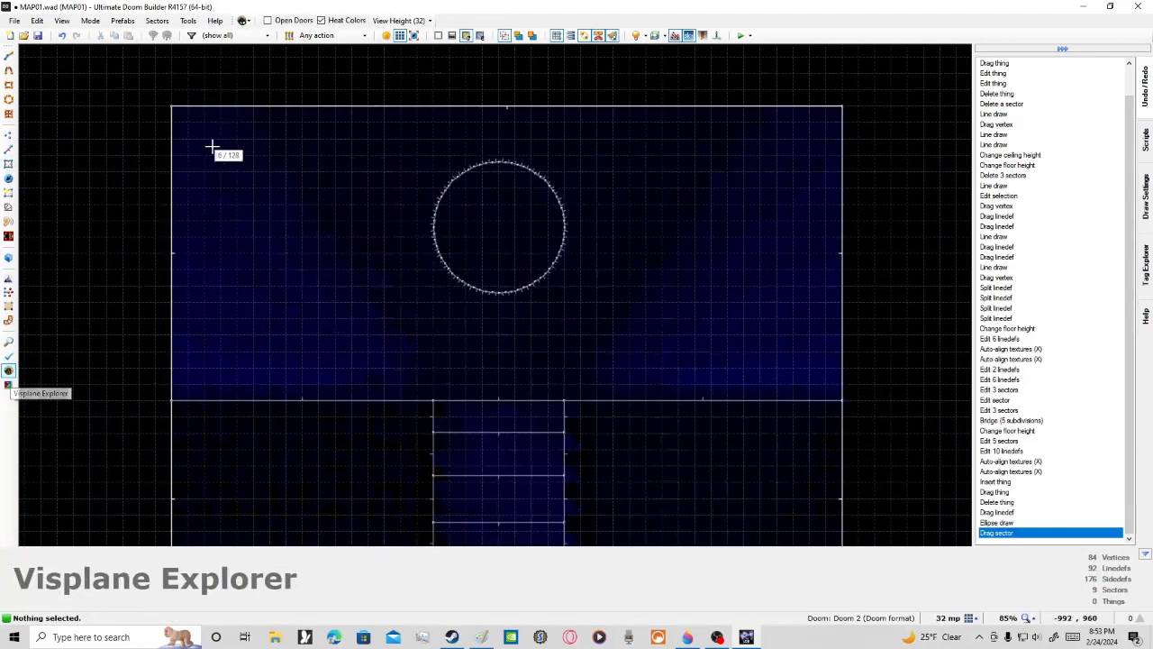
pyautogui.scroll(-3, 489, 245)
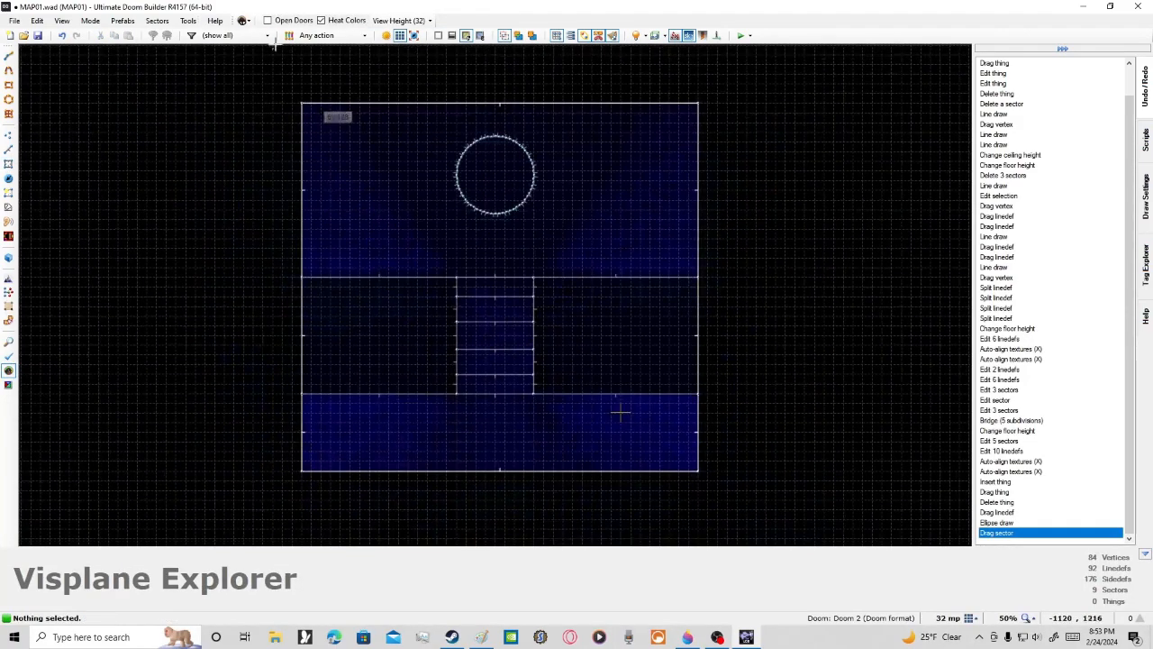
pyautogui.click(391, 20)
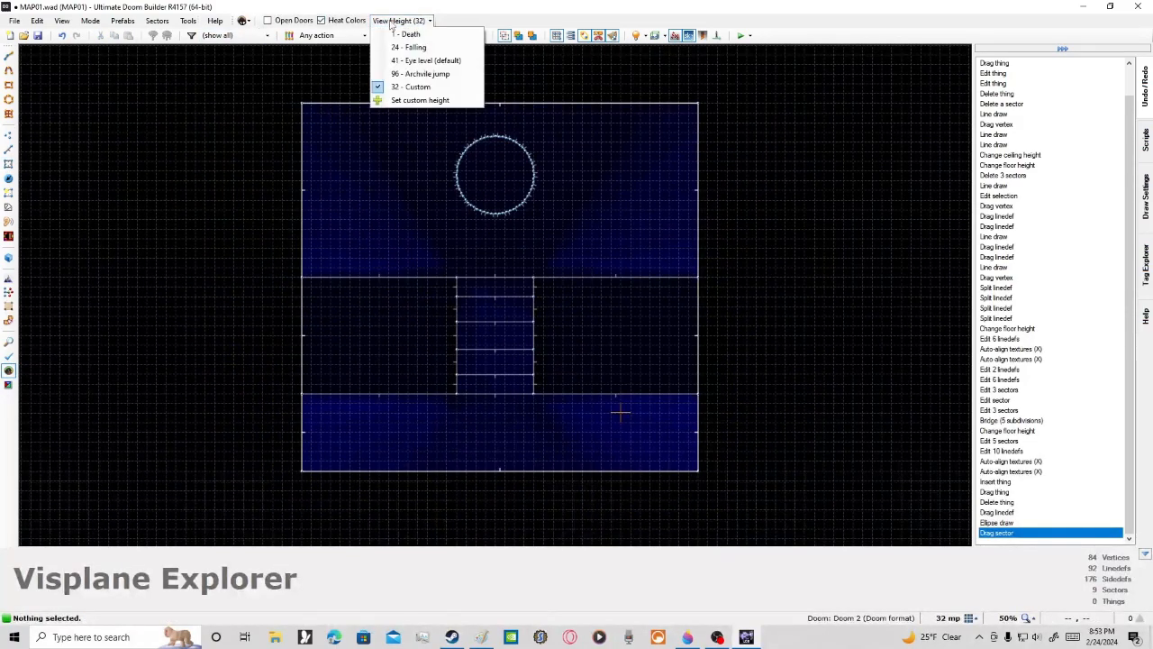
pyautogui.click(417, 60)
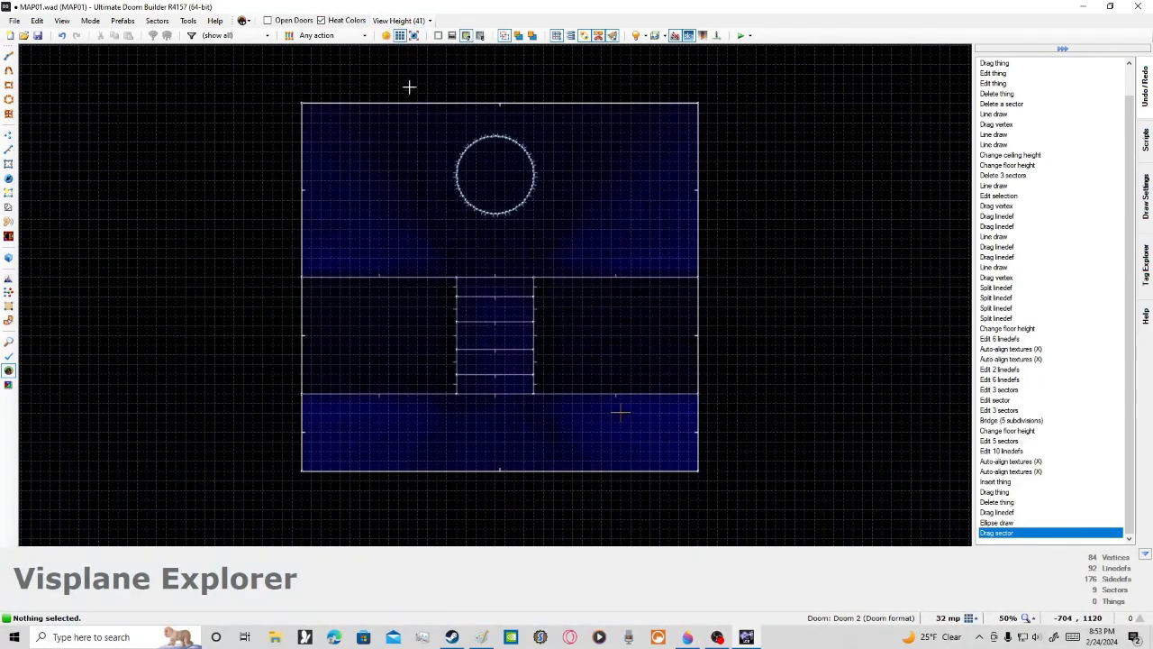
pyautogui.click(243, 20)
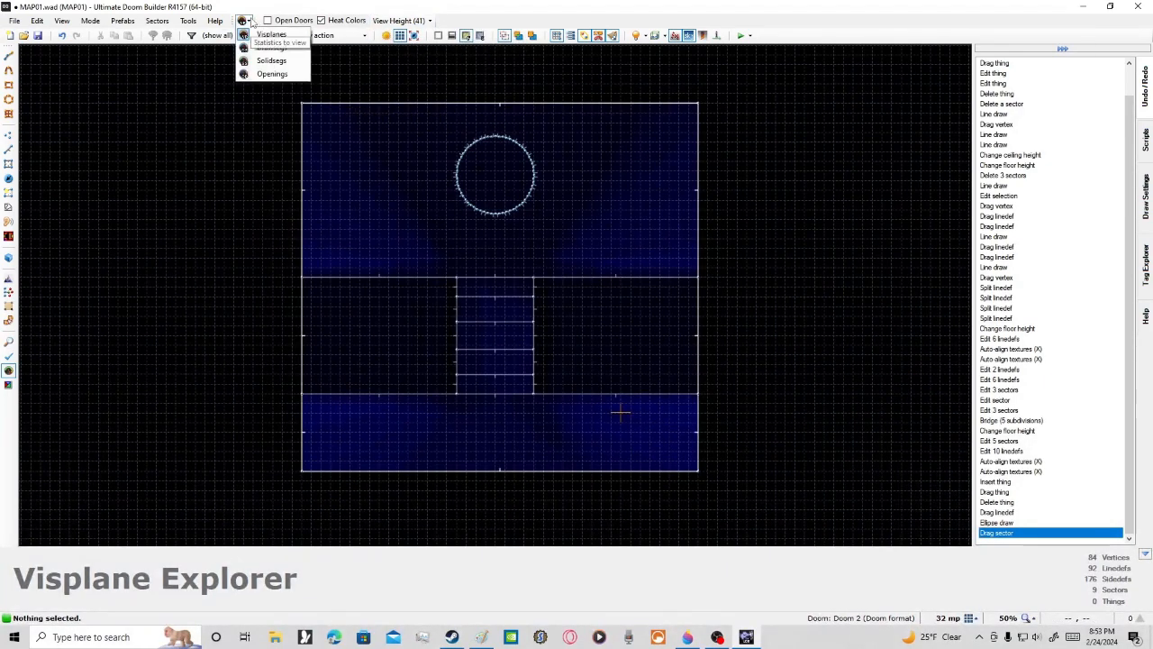
pyautogui.click(257, 35)
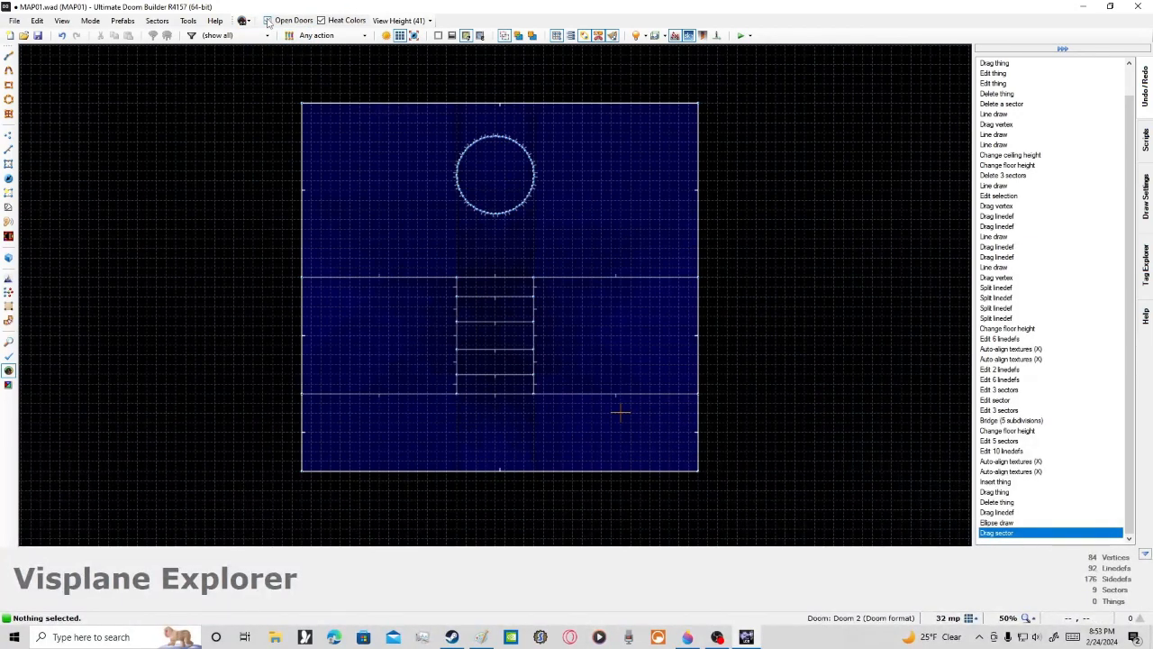
# Step: Undo the circle's move and drawing, and draw a 128-sided circle with spikiness 25 on the northern ledge instead
pyautogui.click(8, 150)
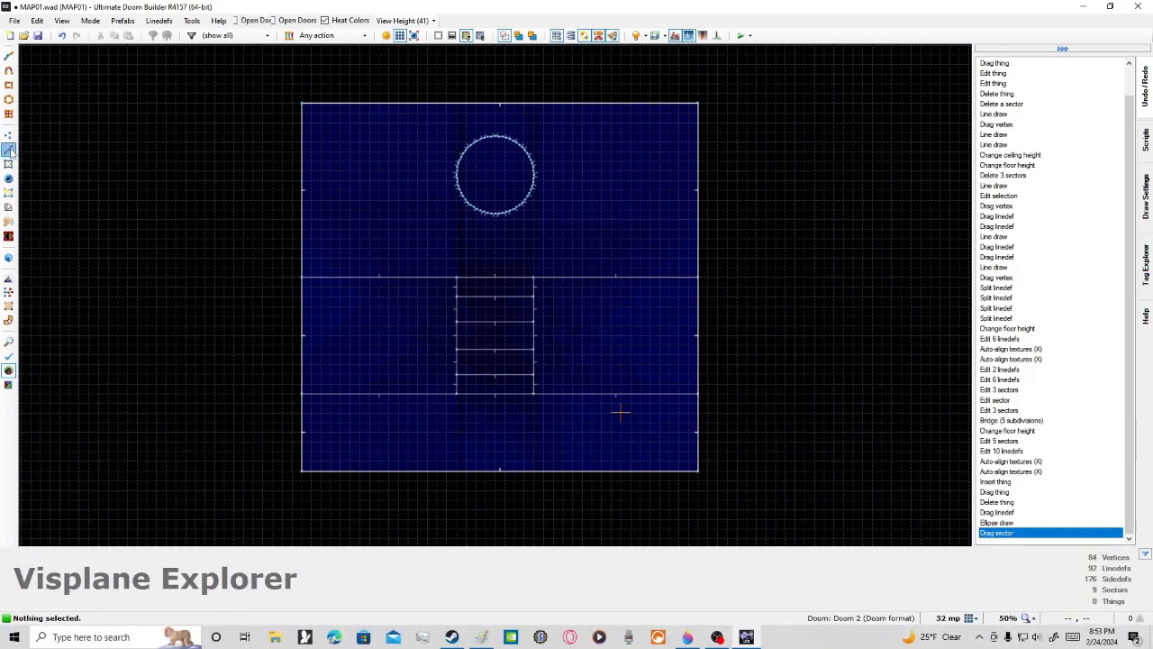
pyautogui.click(62, 35)
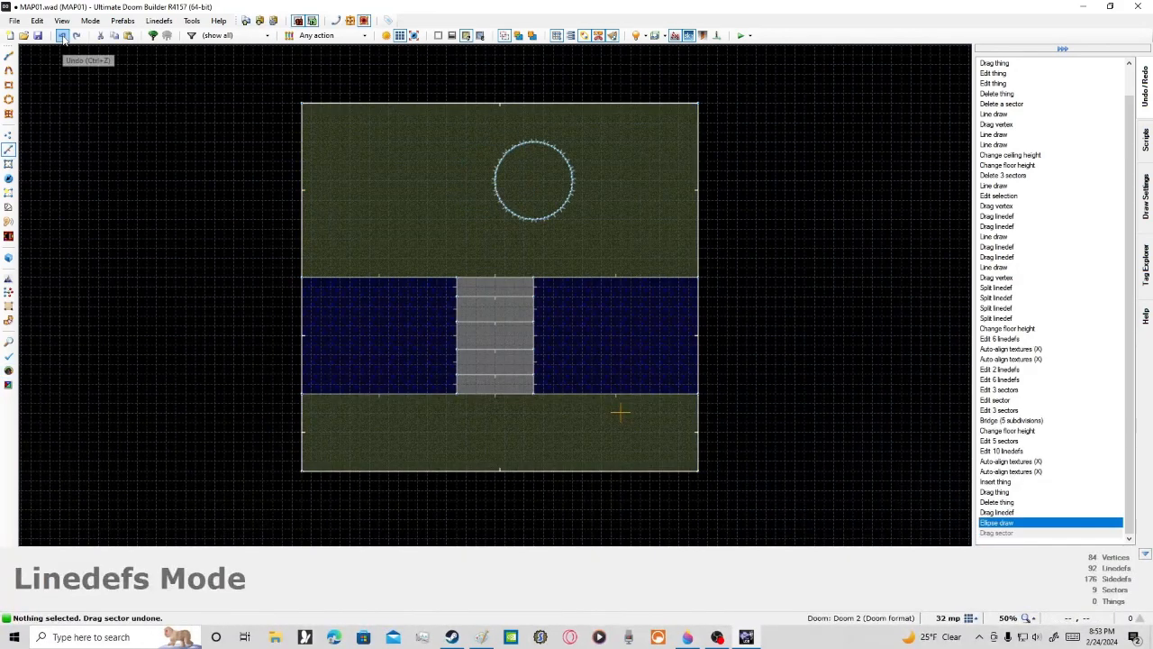
pyautogui.click(62, 35)
pyautogui.scroll(3, 388, 144)
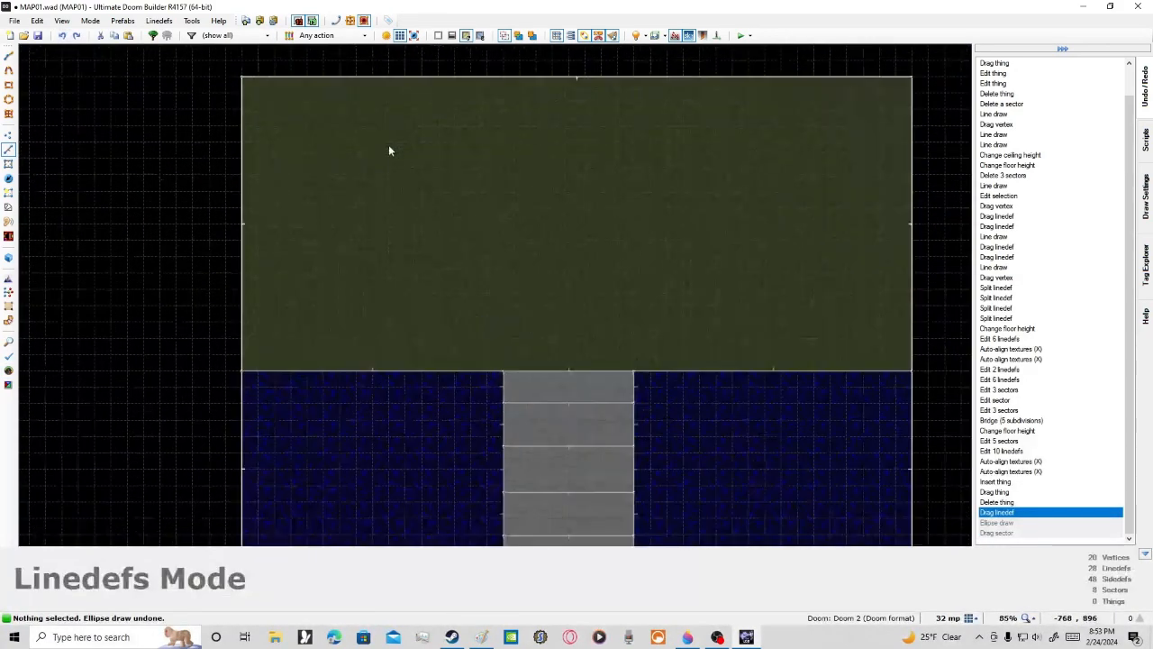
pyautogui.click(8, 99)
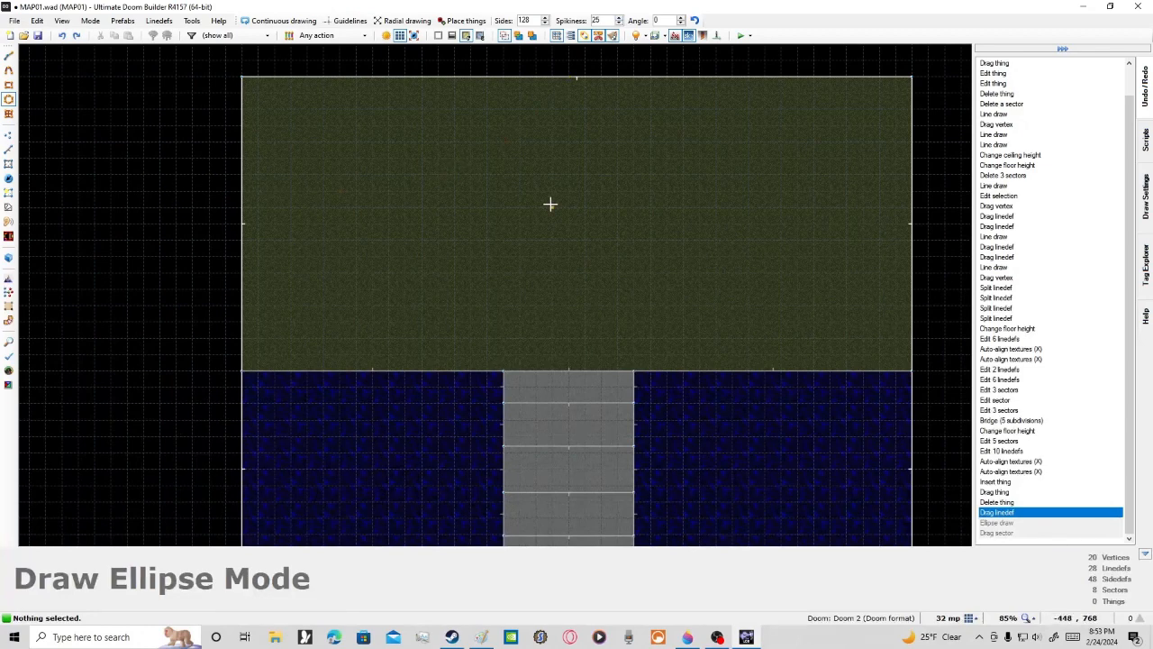
pyautogui.moveTo(585, 147)
pyautogui.mouseDown()
pyautogui.moveTo(561, 219)
pyautogui.moveTo(448, 283)
pyautogui.moveTo(405, 291)
pyautogui.moveTo(427, 288)
pyautogui.moveTo(172, 239)
pyautogui.moveTo(420, 282)
pyautogui.moveTo(391, 306)
pyautogui.moveTo(377, 299)
pyautogui.moveTo(393, 298)
pyautogui.moveTo(394, 317)
pyautogui.moveTo(378, 324)
pyautogui.moveTo(394, 324)
pyautogui.moveTo(395, 337)
pyautogui.mouseUp()
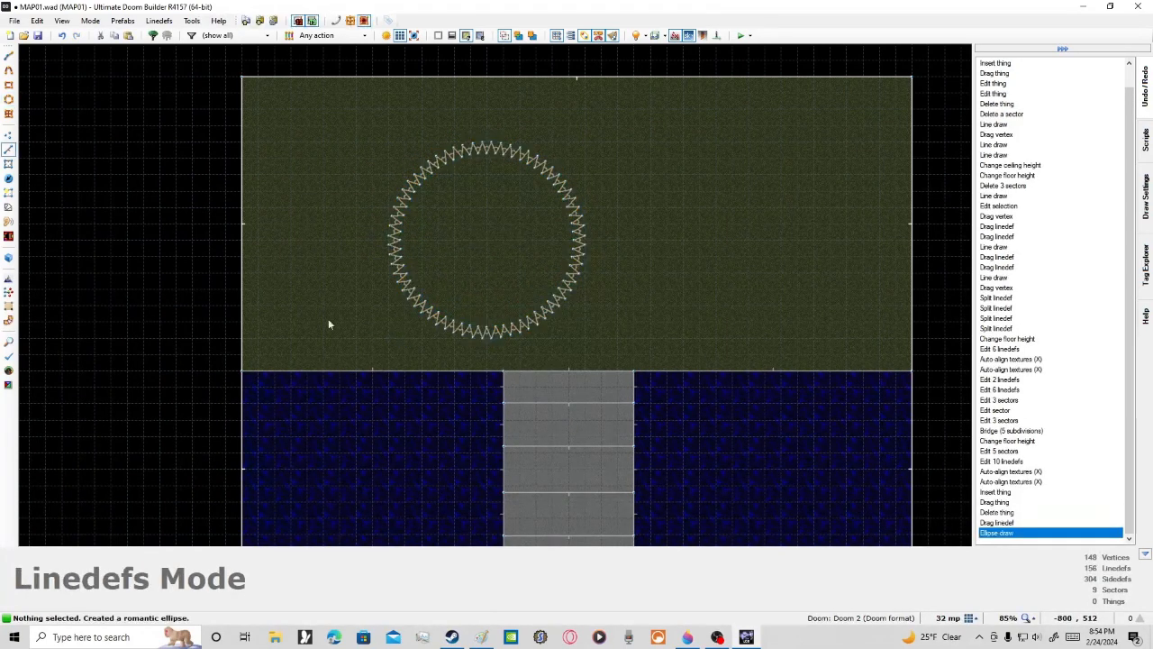
# Step: Check the Visplanes statistic around the spiked circle in the Visplane Explorer and undo the circle
pyautogui.click(8, 371)
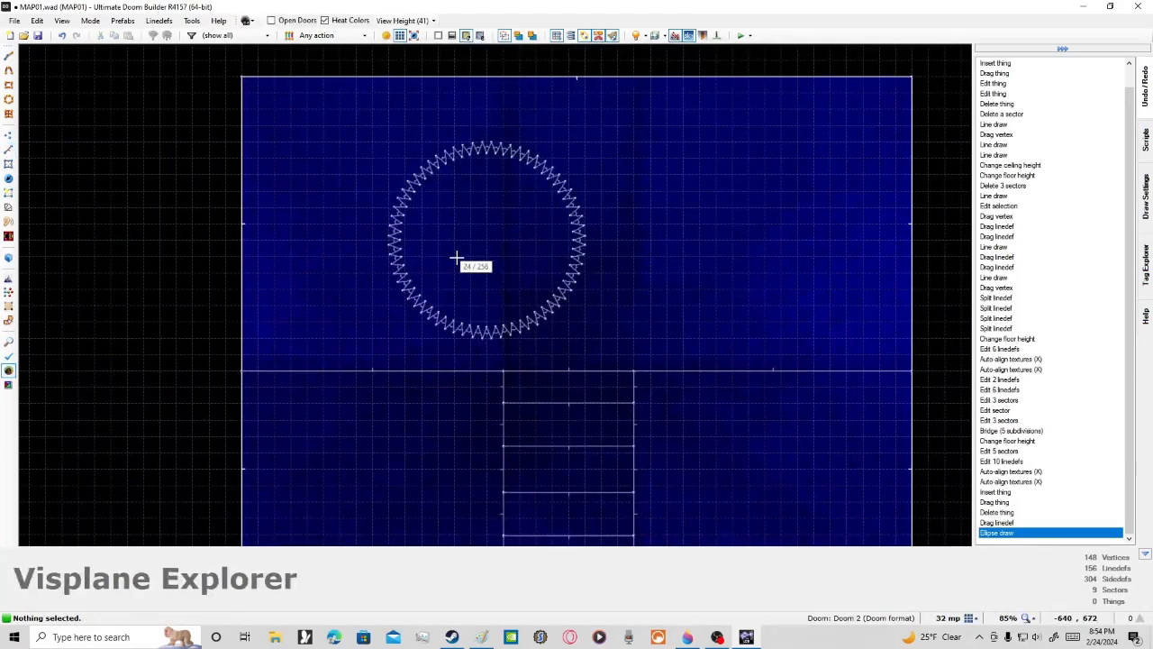
pyautogui.click(248, 20)
pyautogui.click(270, 31)
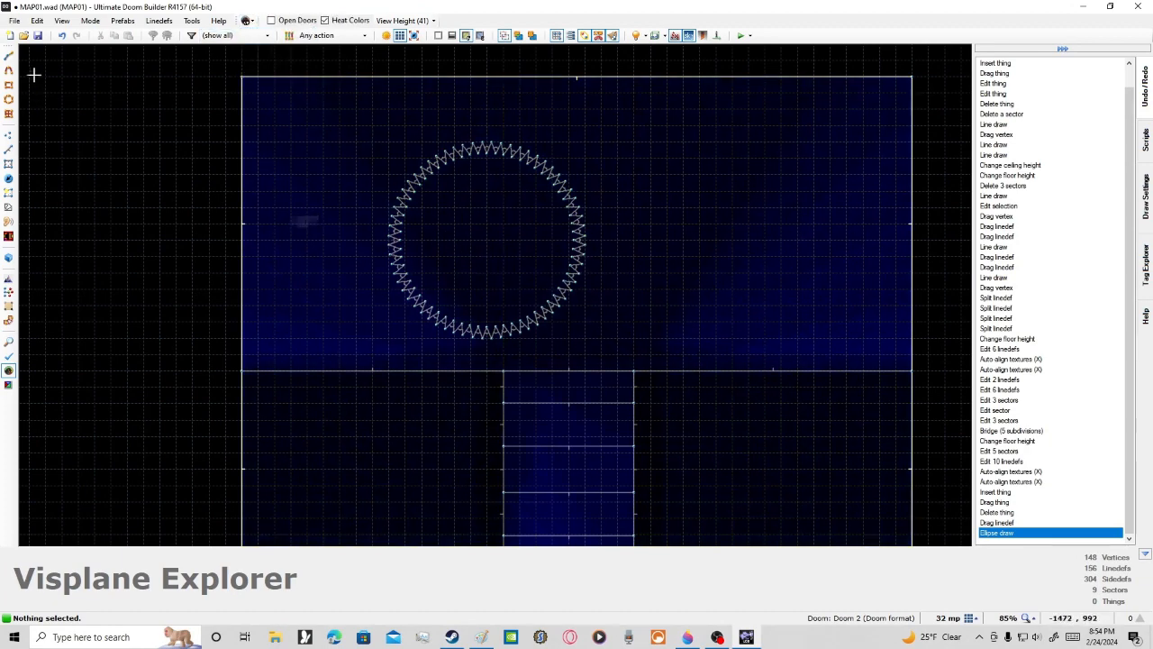
pyautogui.click(62, 35)
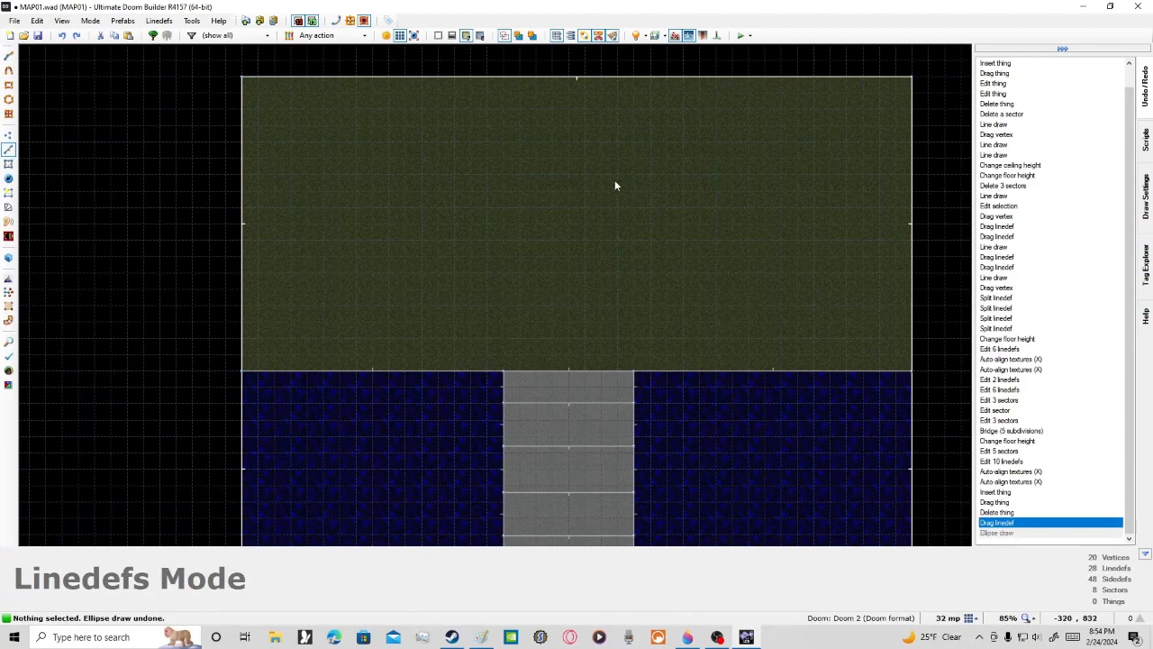
# Step: Draw a diagonal line about 340 units long across the northern ledge's northwest corner, from the north wall to the west wall
pyautogui.scroll(-4, 614, 186)
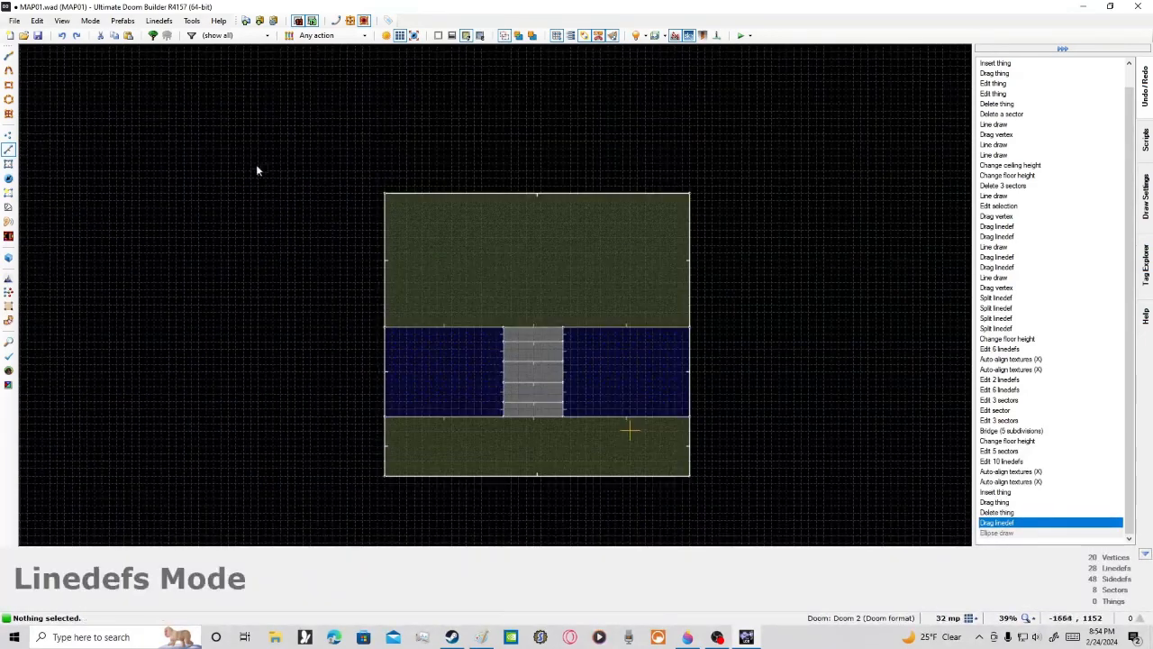
pyautogui.scroll(9, 372, 155)
pyautogui.scroll(3, 534, 112)
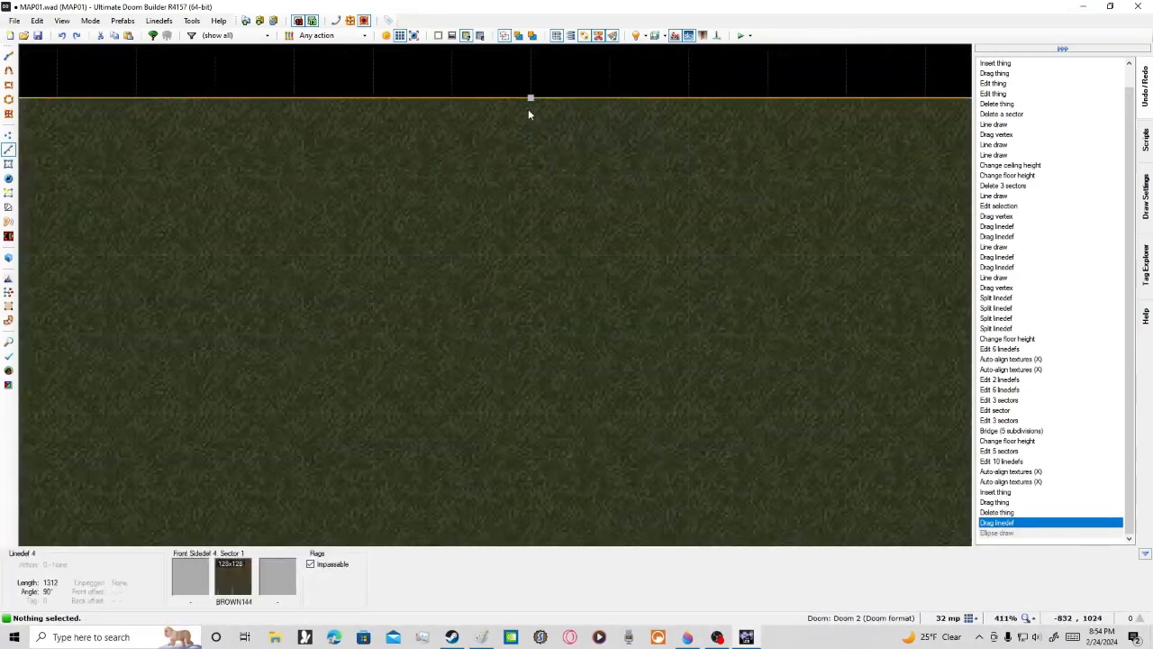
pyautogui.rightClick(529, 98)
pyautogui.click(911, 129)
pyautogui.rightClick(560, 117)
pyautogui.scroll(-4, 510, 125)
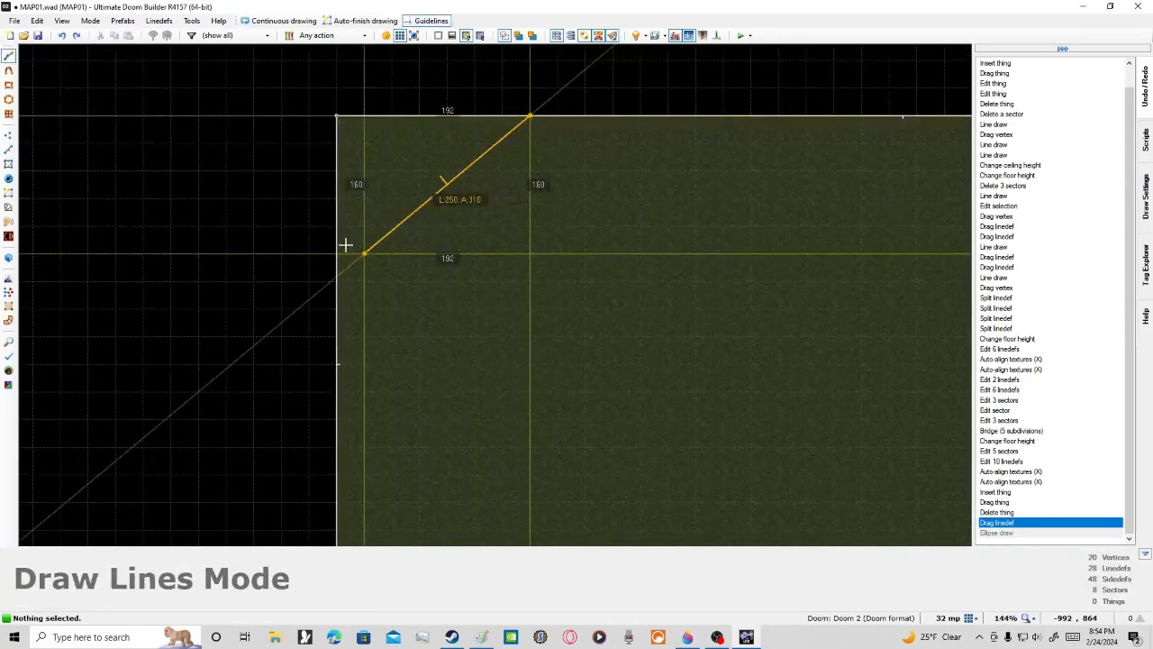
pyautogui.click(347, 330)
pyautogui.scroll(-3, 771, 288)
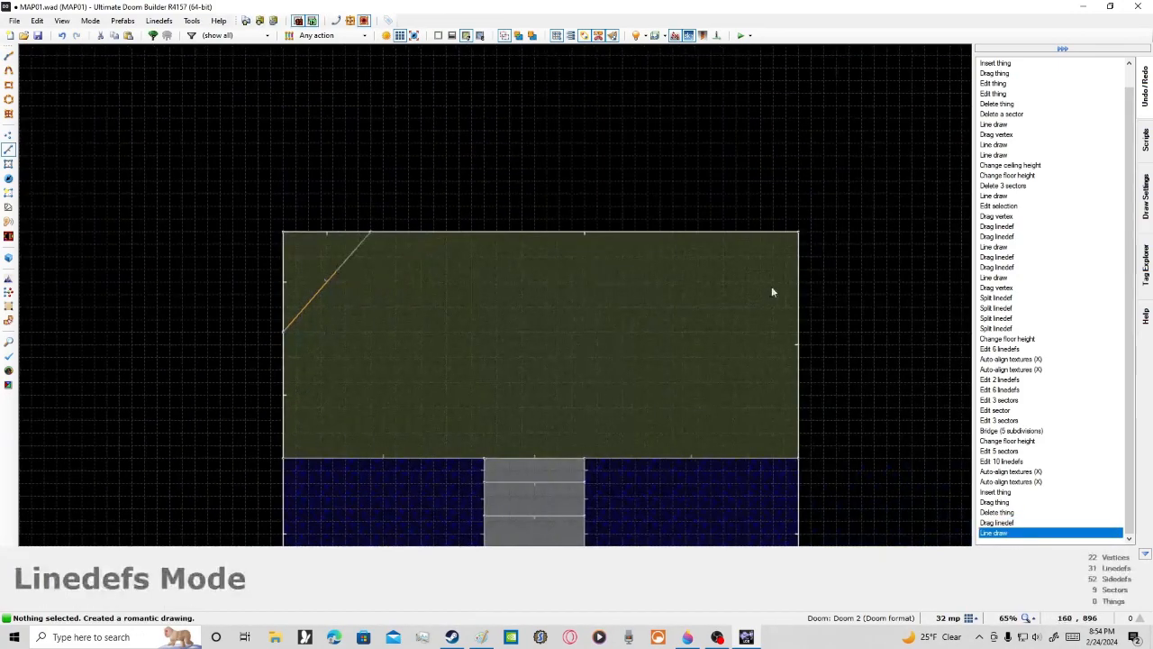
# Step: Draw a diagonal line about 362 units long across the ledge's northeast corner, 256 units along each wall
pyautogui.scroll(5, 797, 311)
pyautogui.scroll(3, 799, 337)
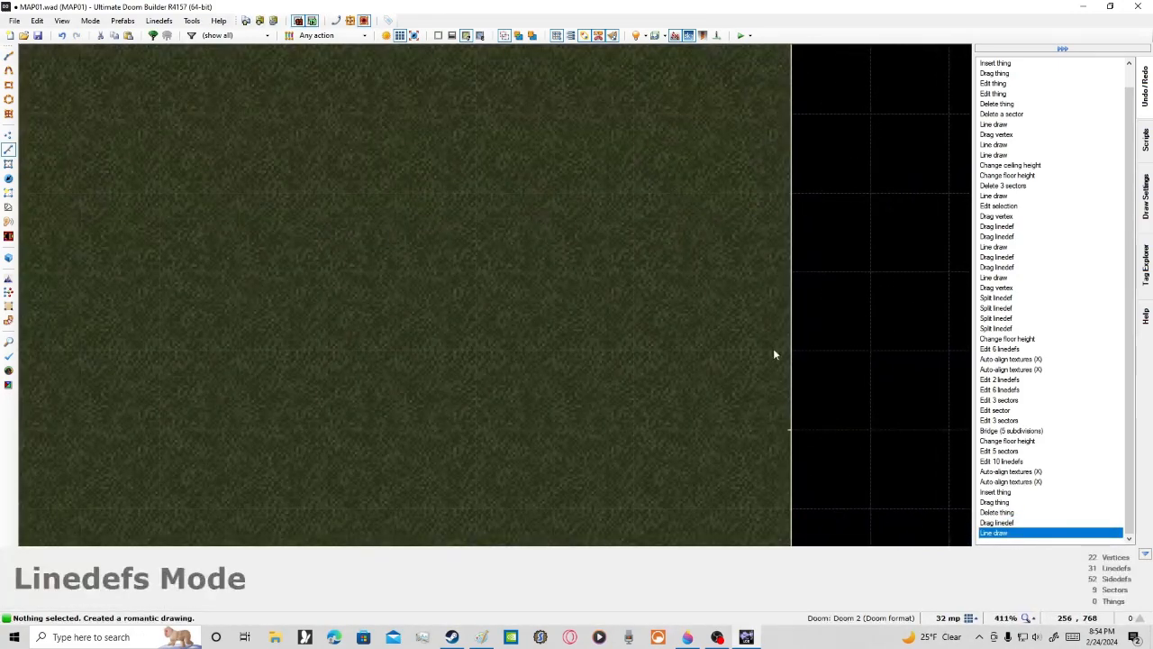
pyautogui.rightClick(773, 348)
pyautogui.scroll(-7, 771, 342)
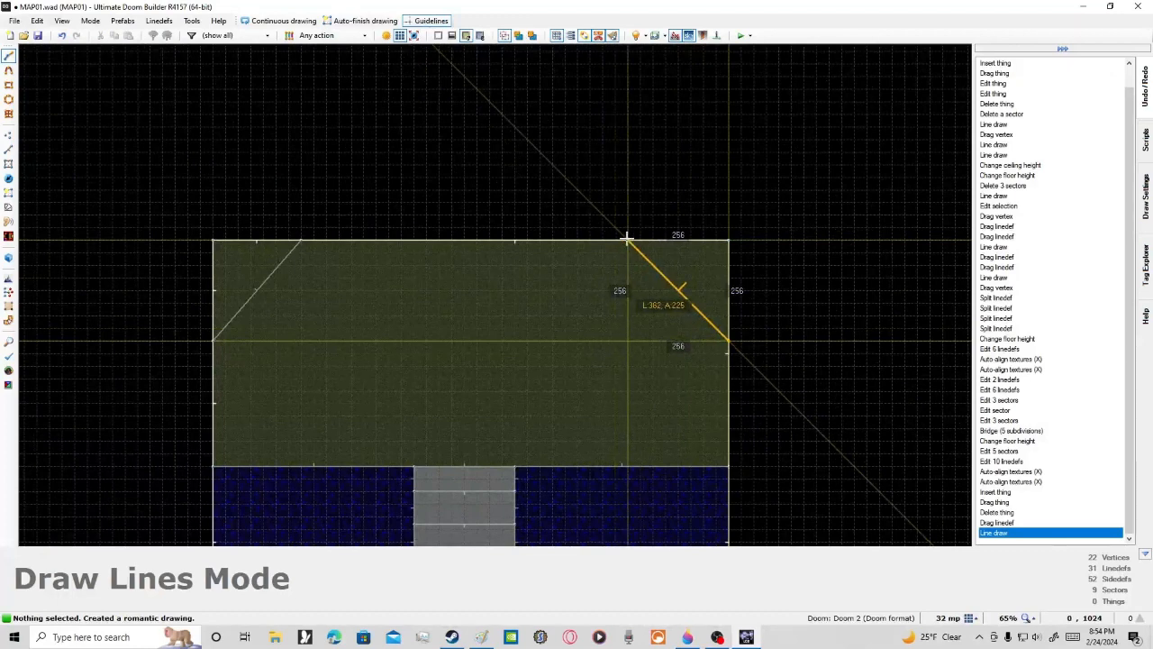
pyautogui.click(627, 239)
# Step: Delete the two triangular corner sectors cut off by the diagonal lines on the northern ledge
pyautogui.press('Left')
pyautogui.press('Down')
pyautogui.press('Down')
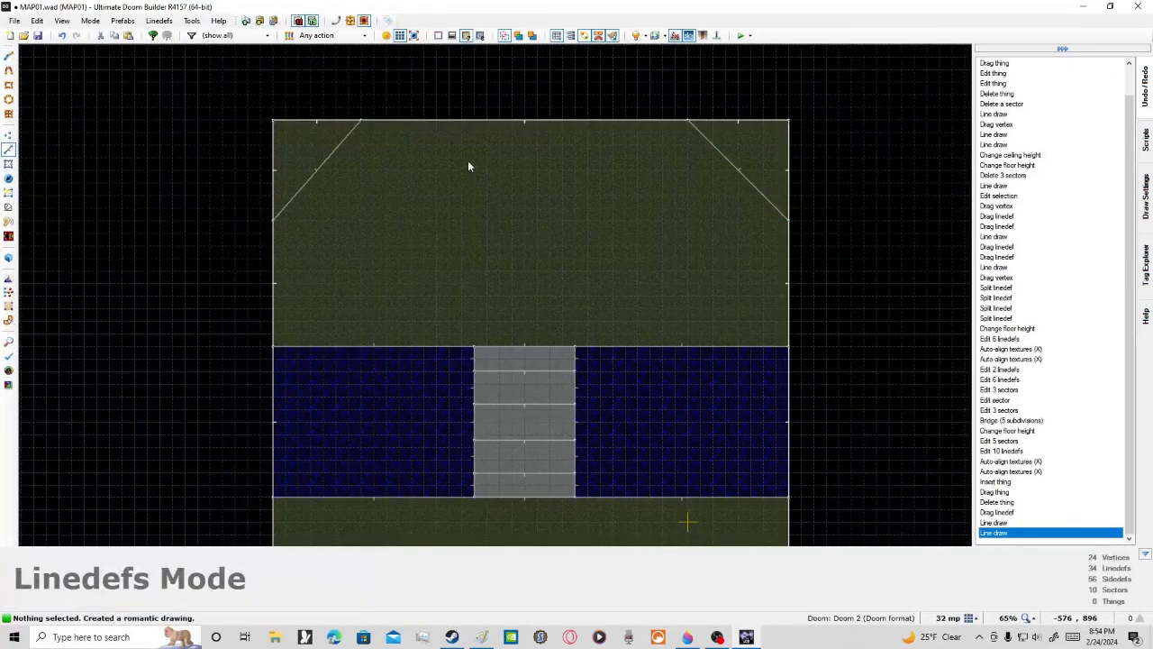
pyautogui.press('Up')
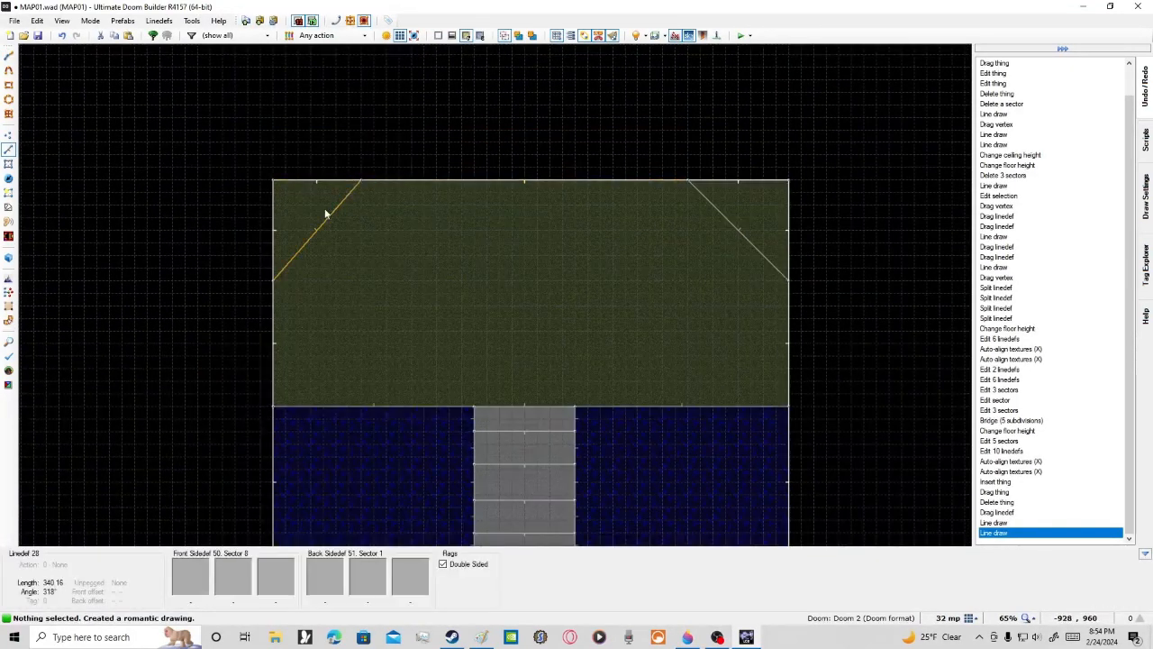
pyautogui.press('s')
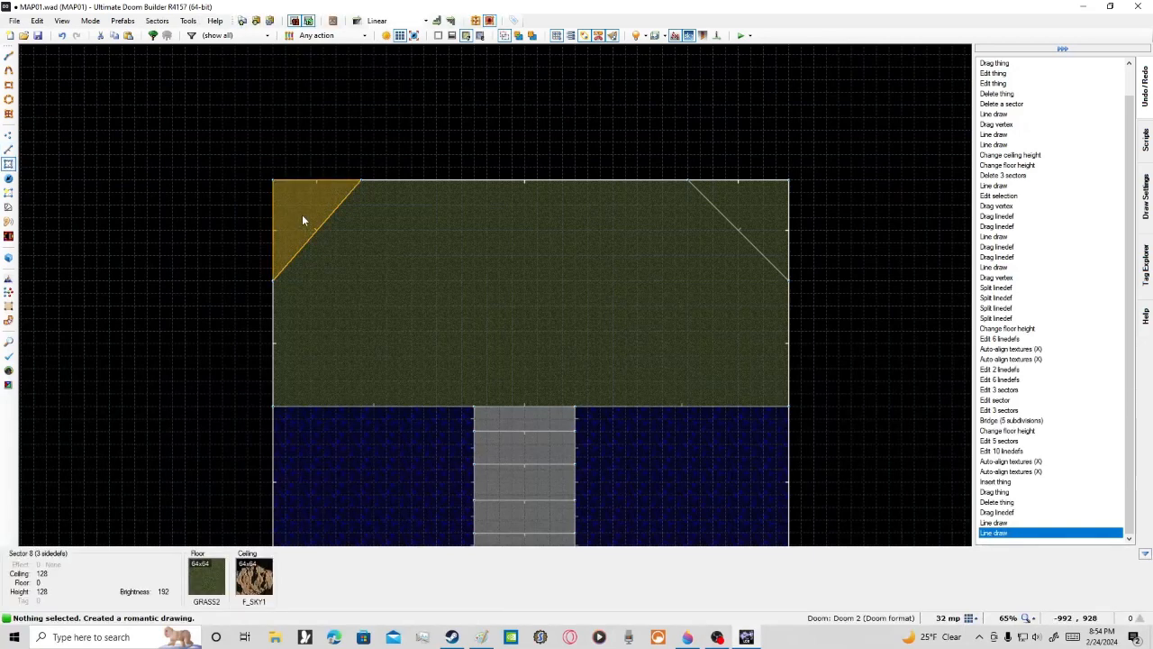
pyautogui.press('Delete')
pyautogui.press('Delete')
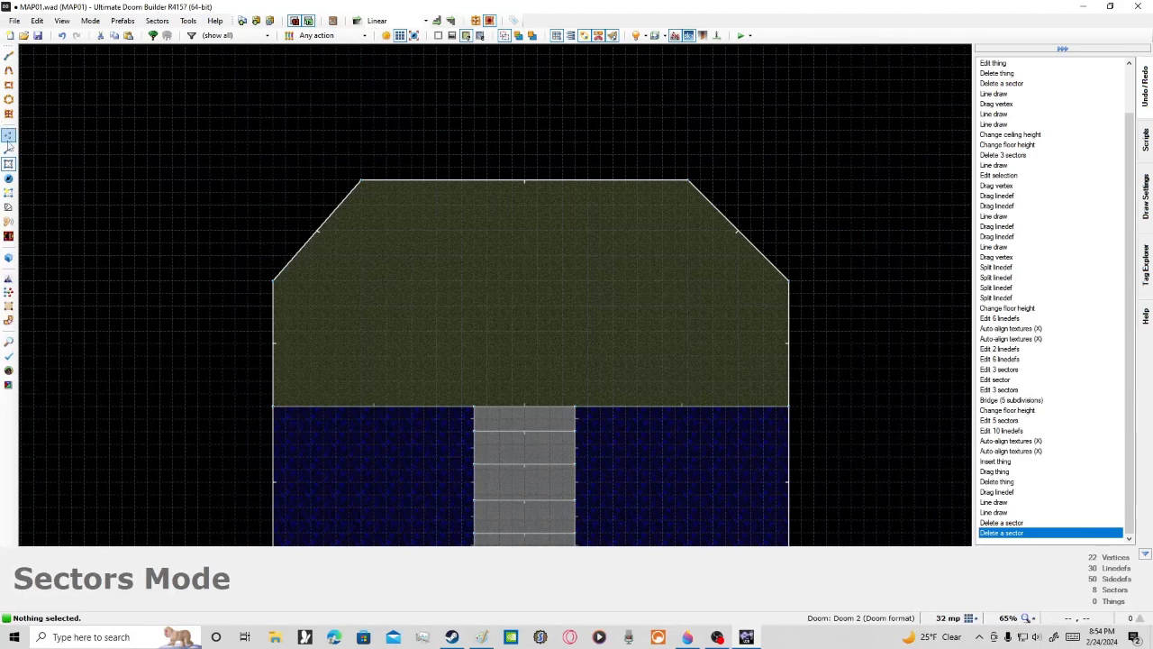
# Step: Curve the northern ledge's two diagonal corner linedefs outward with 128 vertices, a distance of -80 and an angle of 110
pyautogui.press('l')
pyautogui.click(346, 211)
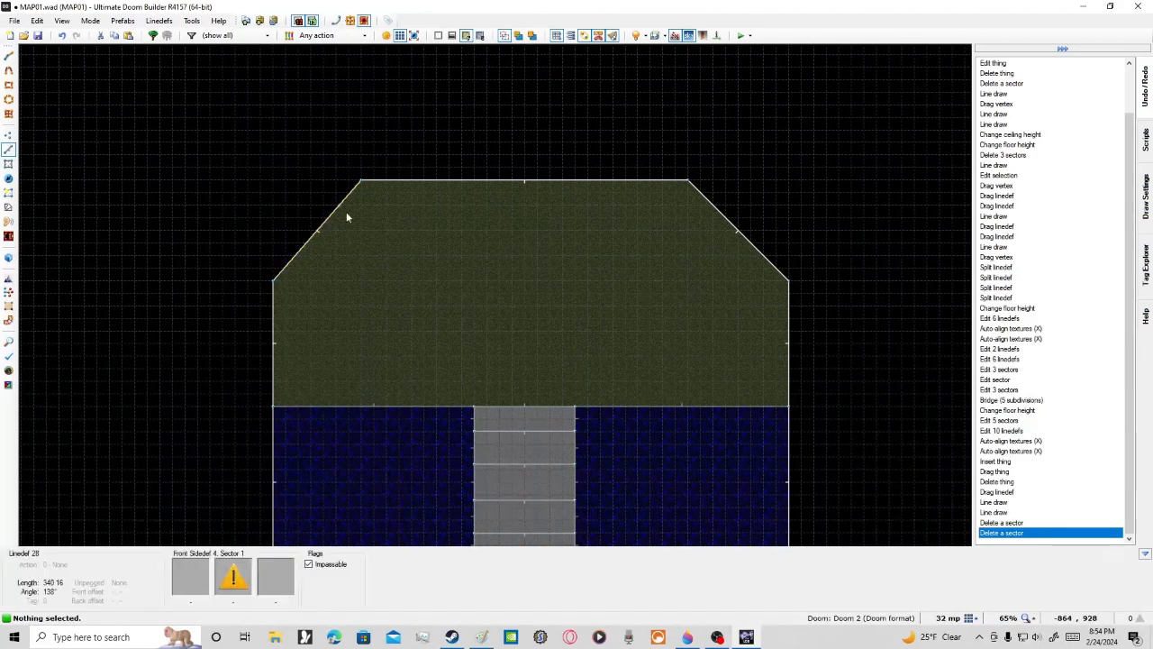
pyautogui.click(760, 231)
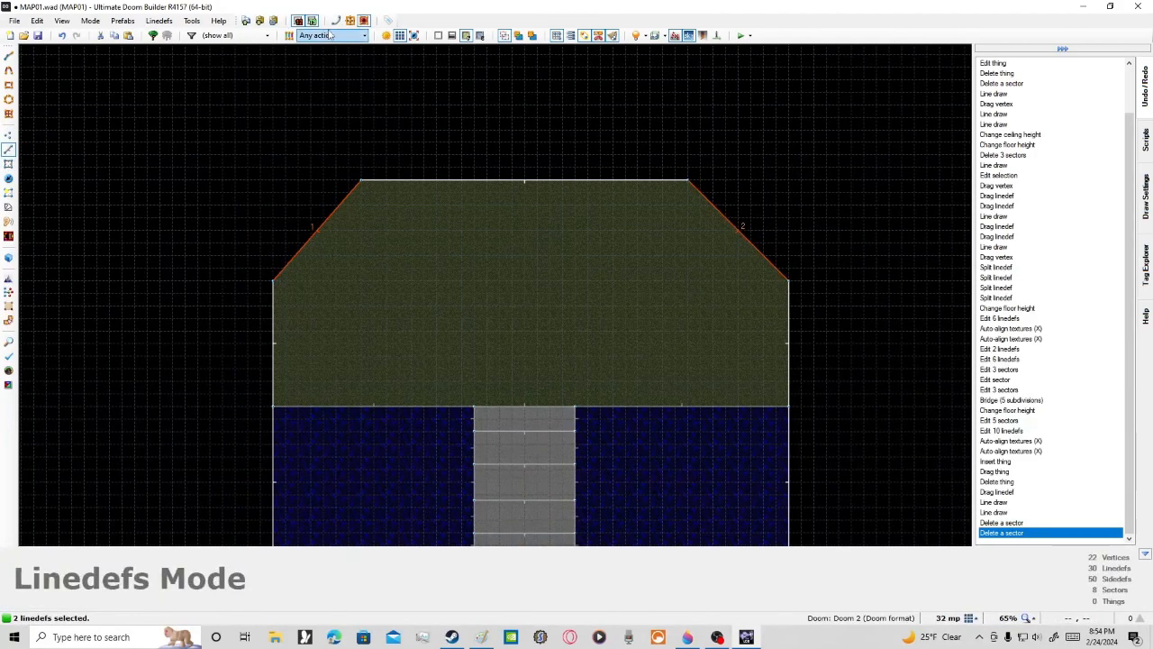
pyautogui.hotkey('shift', 'c')
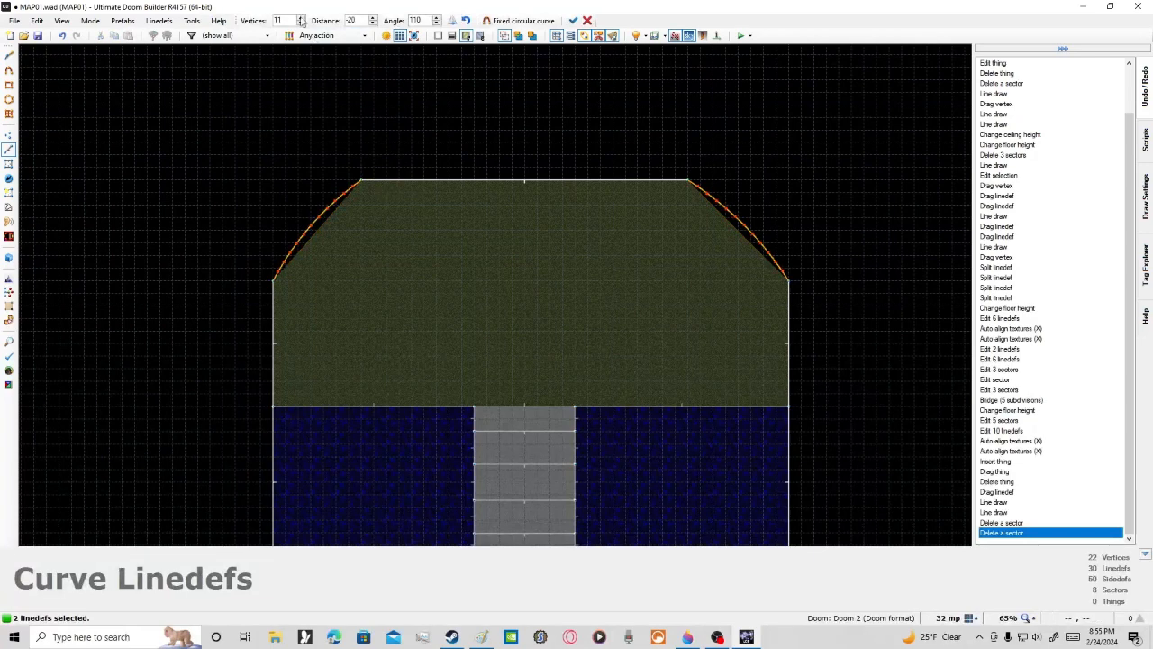
pyautogui.click(372, 18)
pyautogui.click(372, 18)
pyautogui.click(372, 18)
pyautogui.click(372, 18)
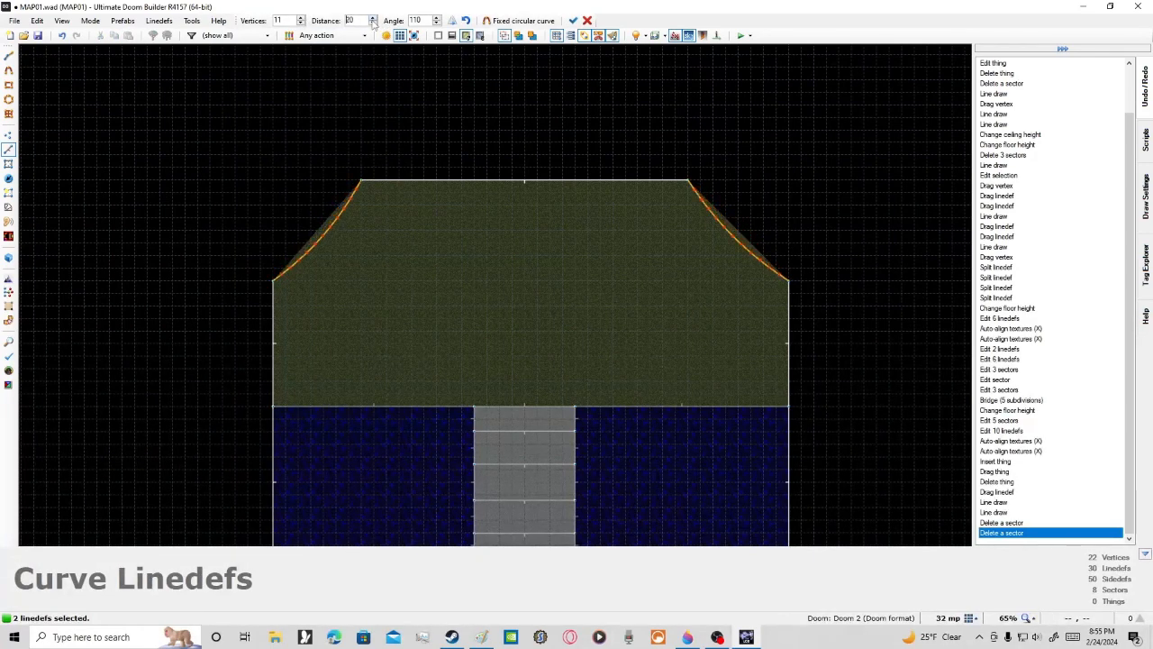
pyautogui.click(372, 18)
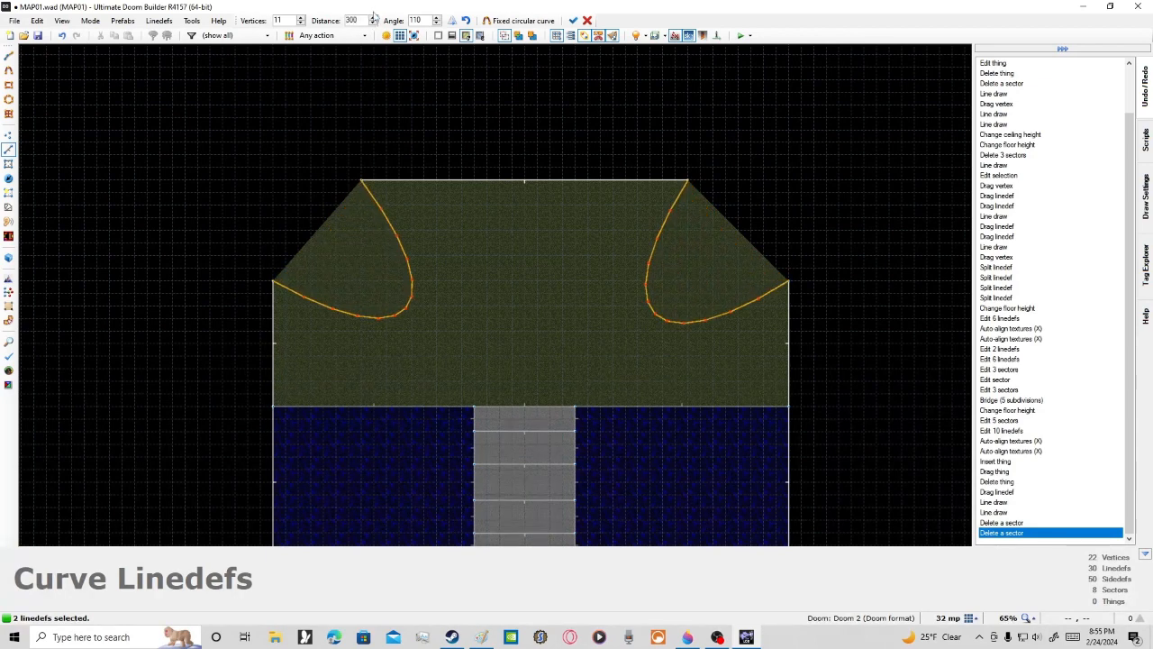
pyautogui.click(372, 17)
pyautogui.click(372, 17)
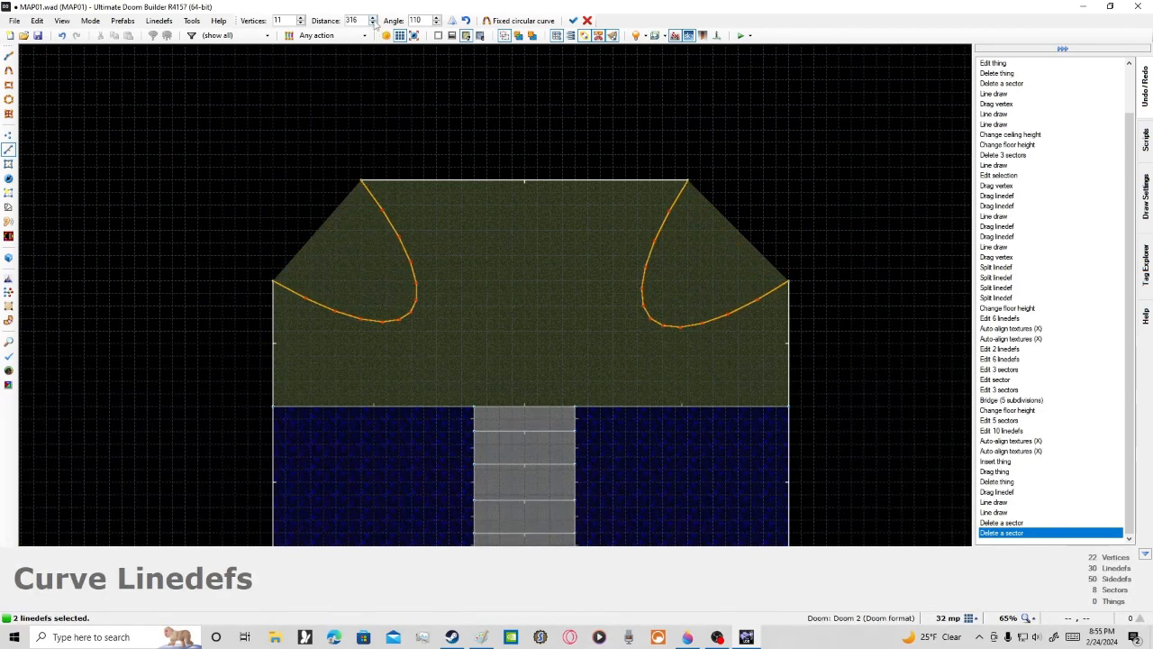
pyautogui.click(372, 18)
pyautogui.click(375, 23)
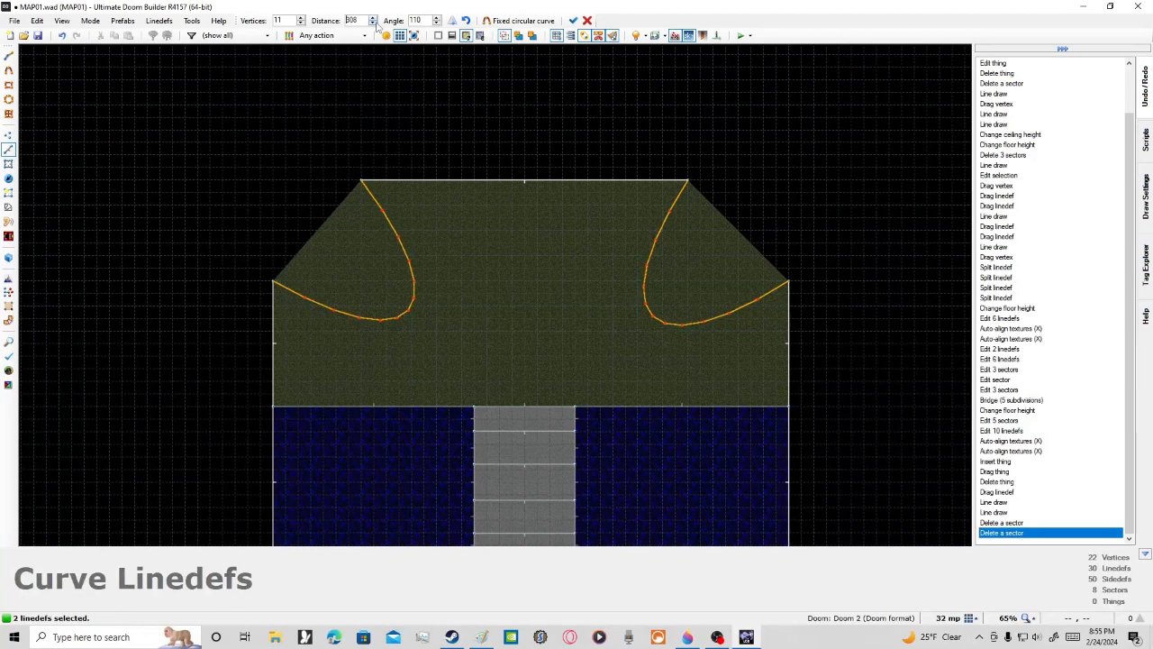
pyautogui.click(372, 23)
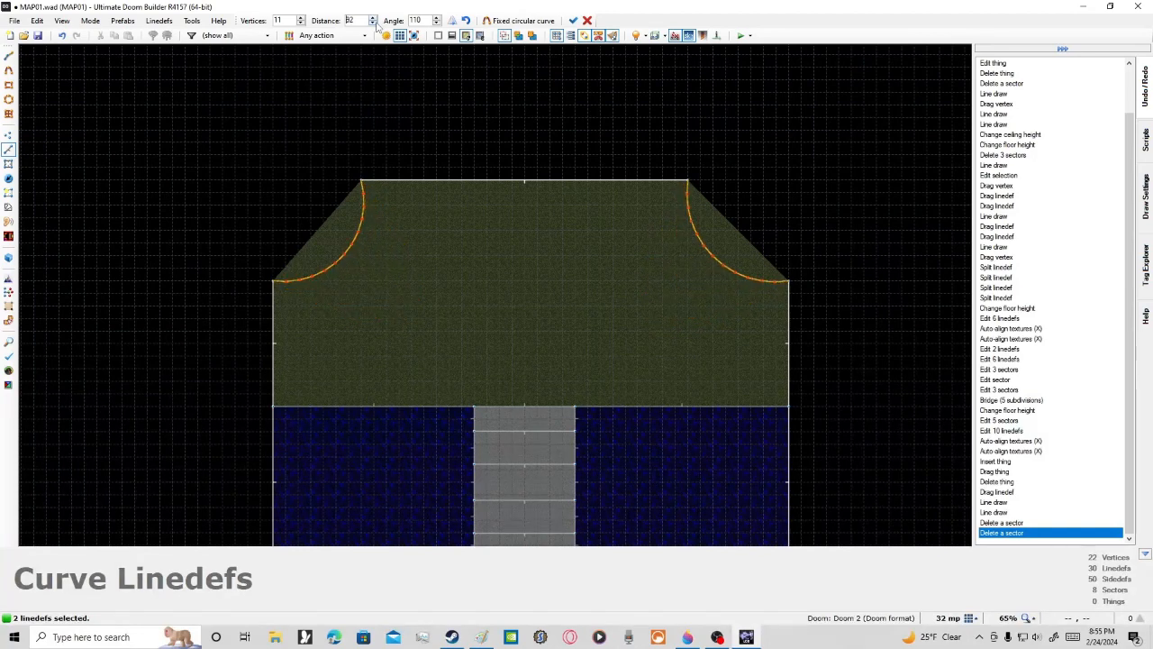
pyautogui.click(373, 18)
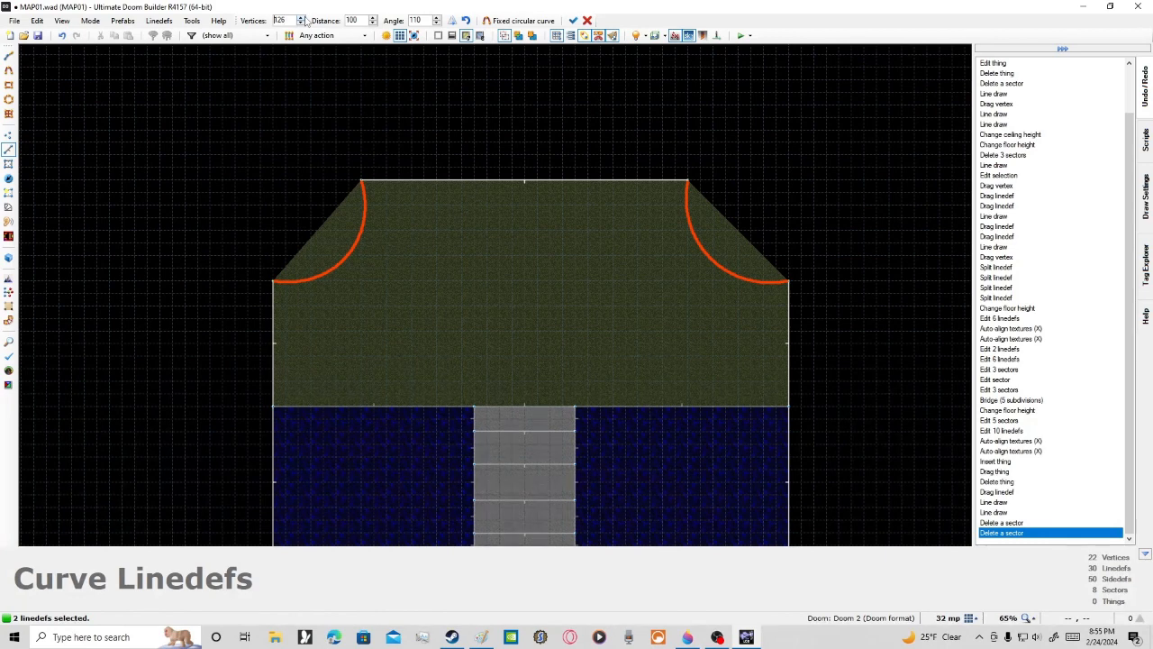
pyautogui.moveTo(410, 110); pyautogui.dragTo(299, 113)
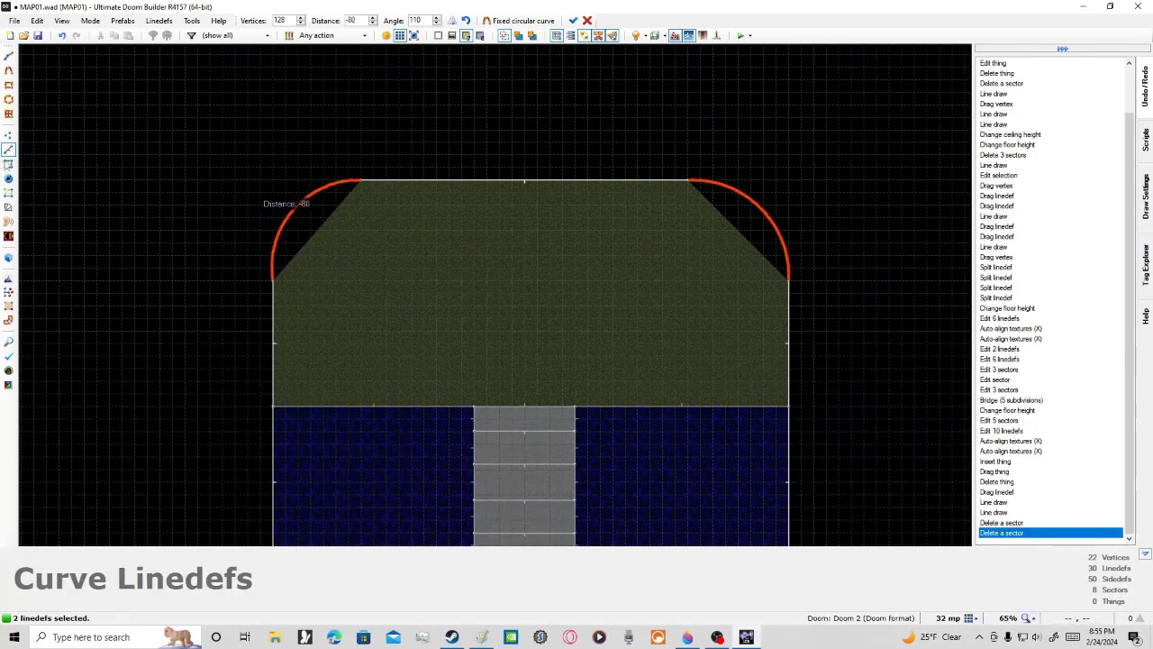
pyautogui.click(573, 20)
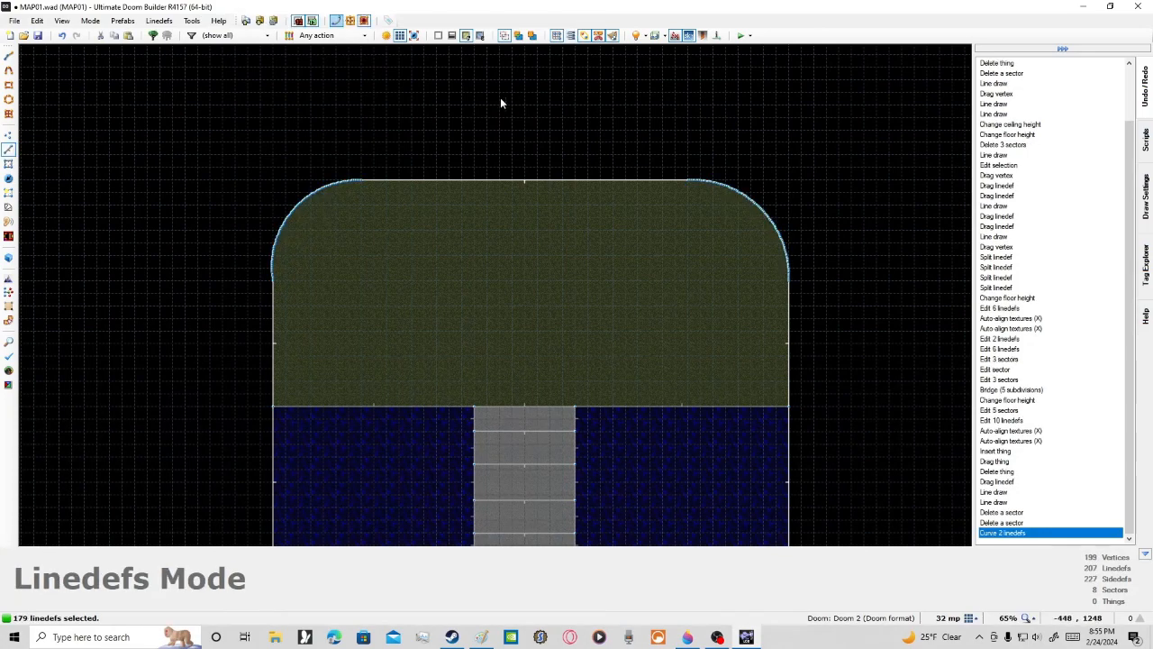
# Step: Apply the BROWN144 middle texture to all the untextured wall segments of the northern ledge's curved corners in Visual Mode
pyautogui.press('w')
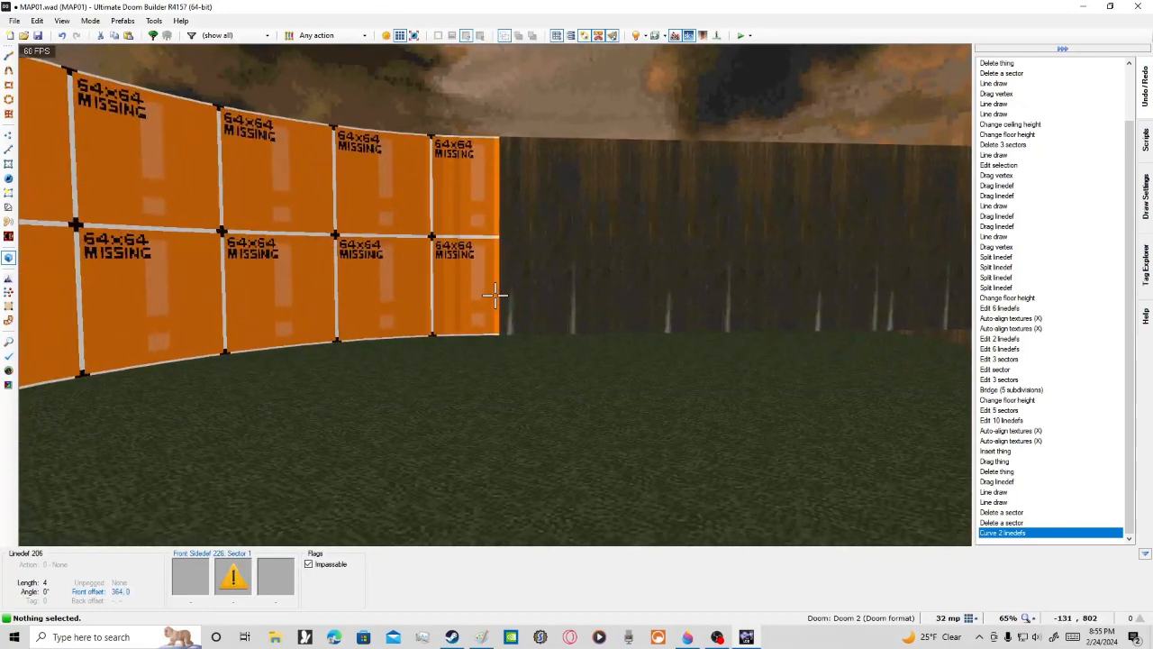
pyautogui.press('w')
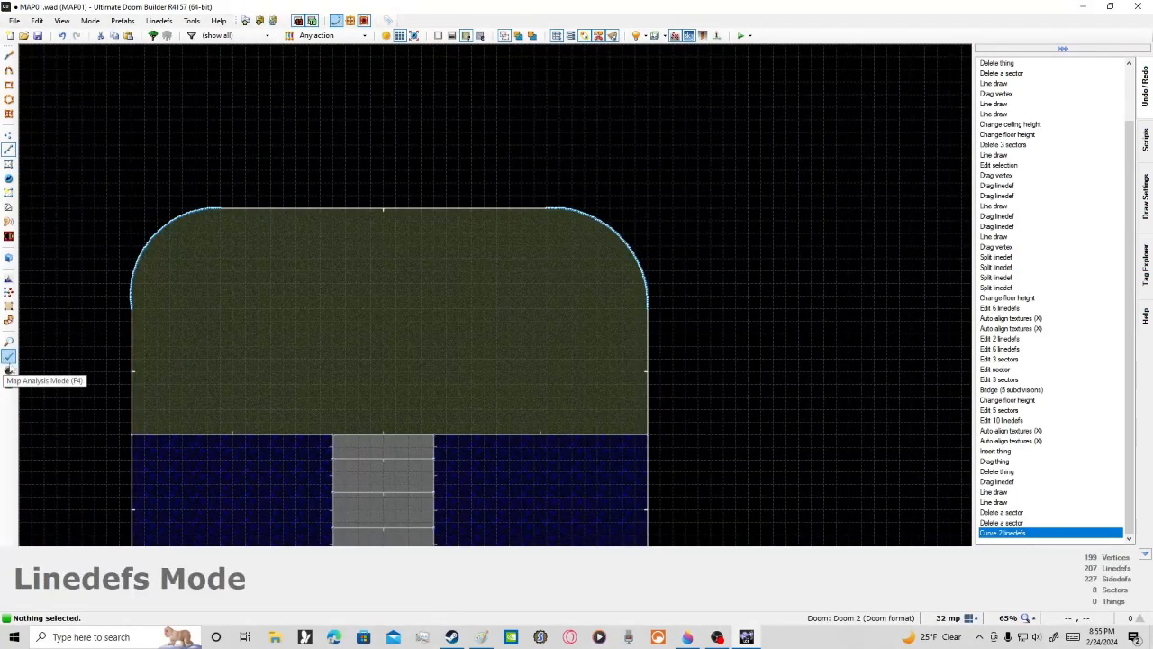
pyautogui.press('w')
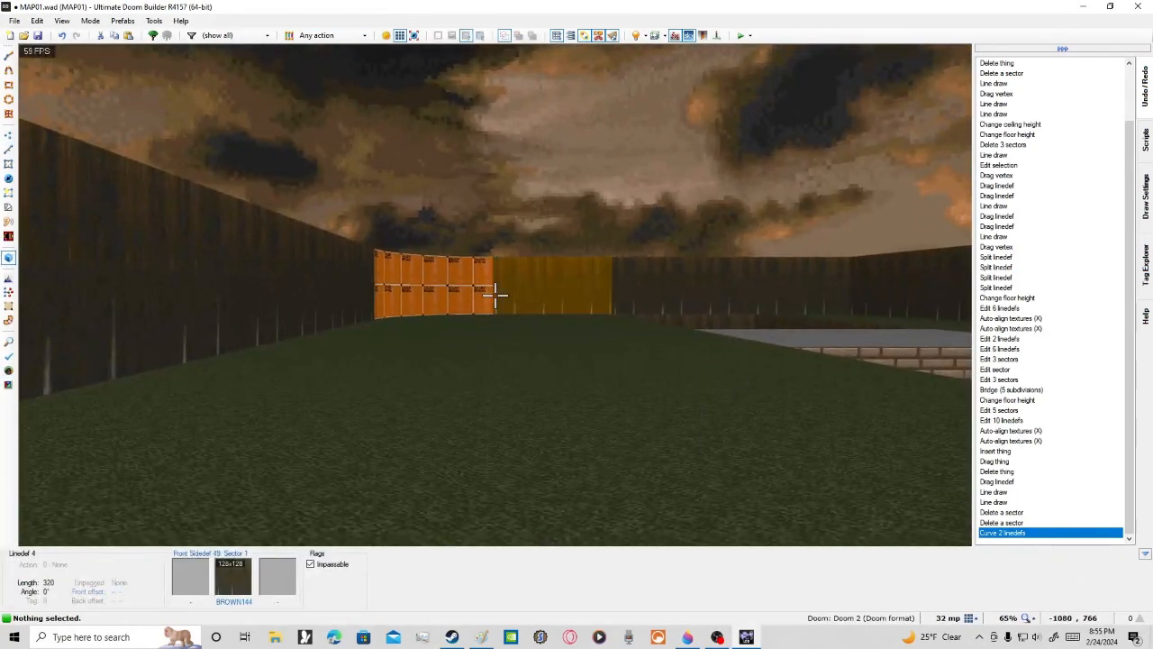
pyautogui.keyDown('shift'); pyautogui.click(495, 295); pyautogui.keyUp('shift')
pyautogui.keyDown('shift'); pyautogui.click(494, 295); pyautogui.keyUp('shift')
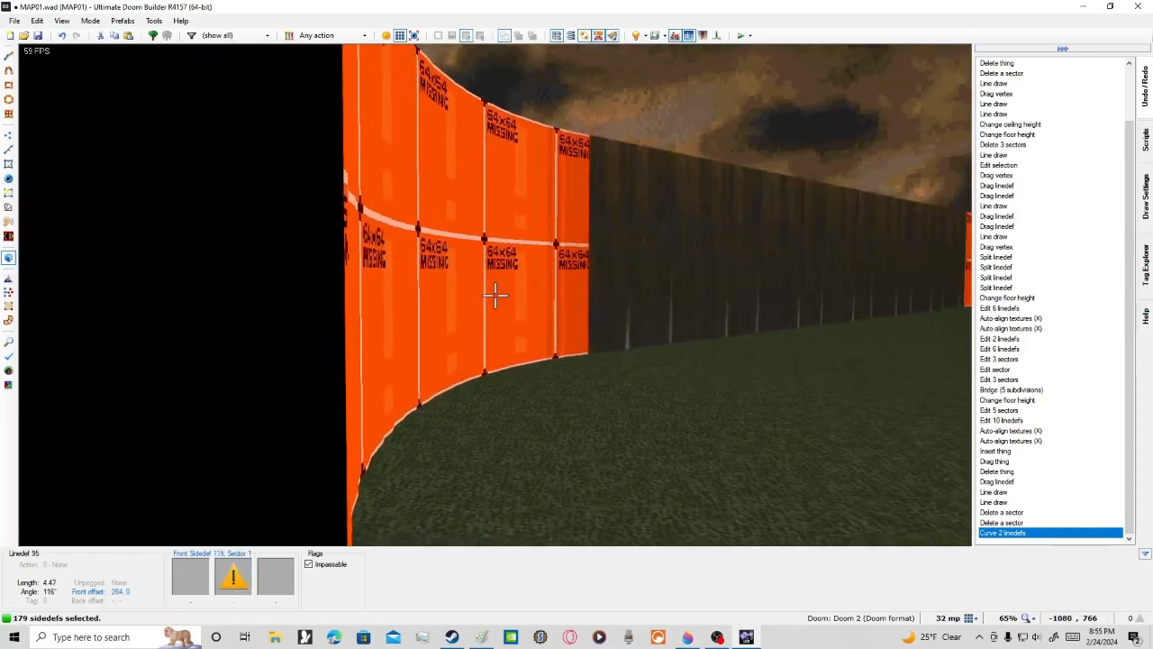
pyautogui.rightClick(495, 294)
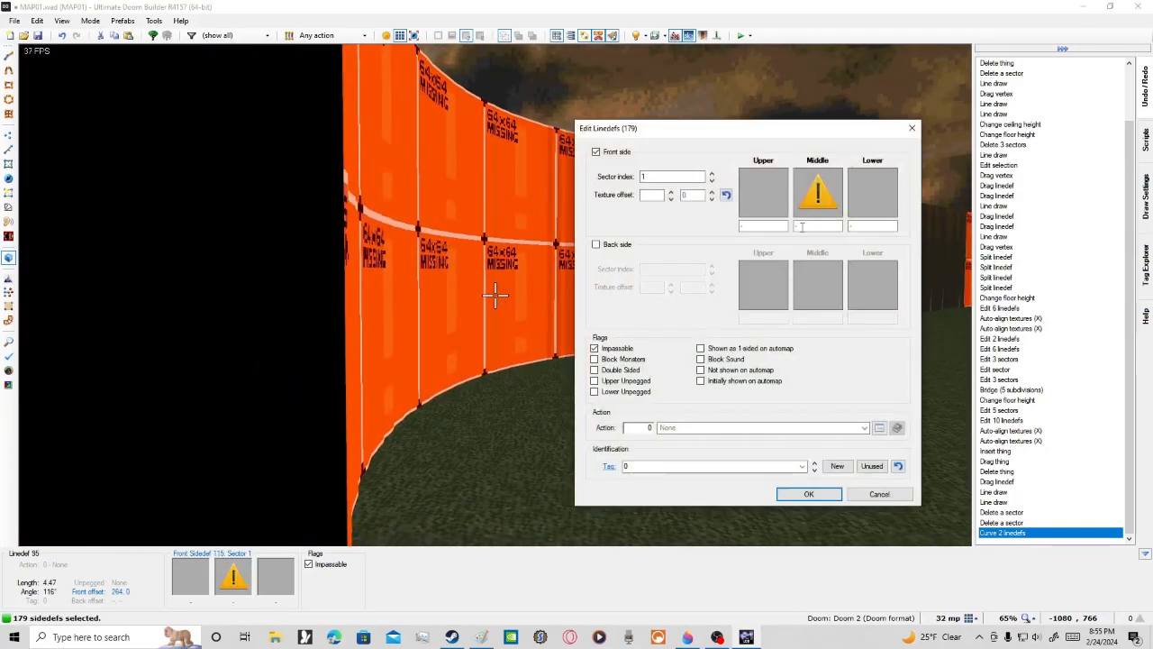
pyautogui.click(818, 191)
pyautogui.doubleClick(126, 200)
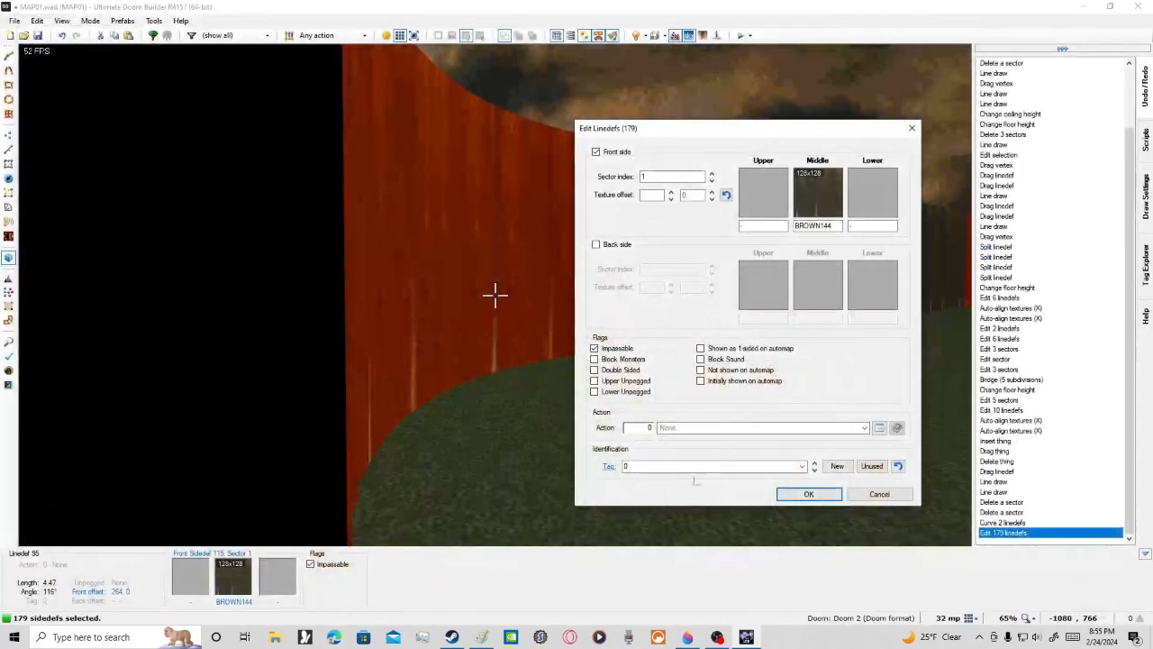
pyautogui.click(809, 494)
pyautogui.press('q')
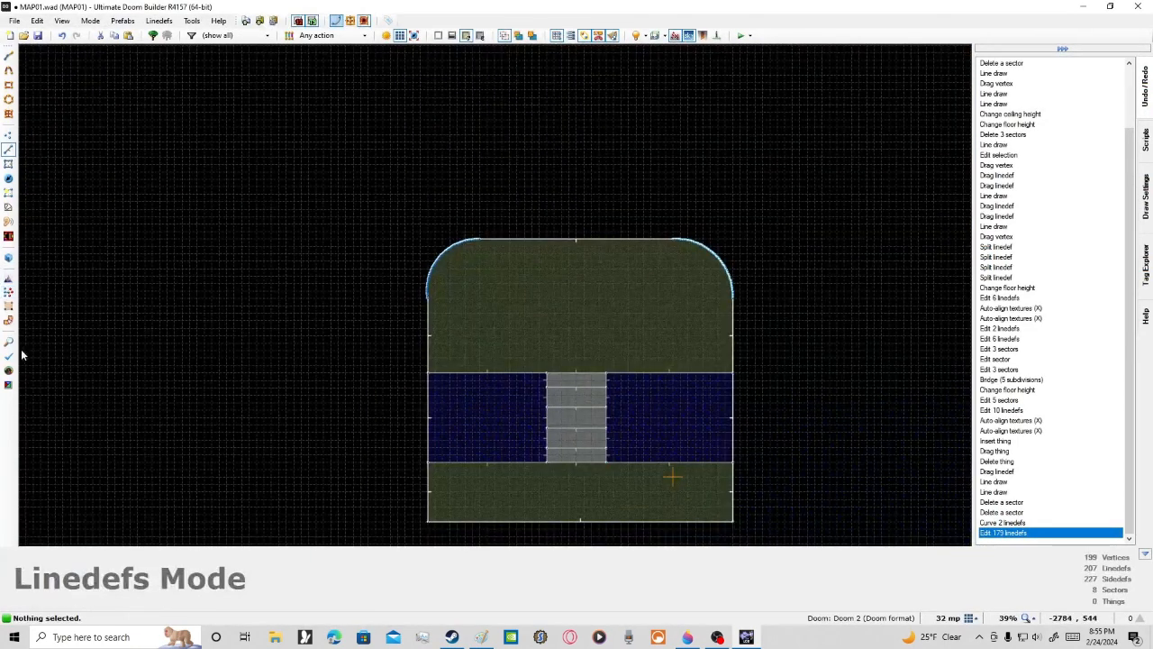
# Step: Check the visplane counts across the room in the Visplane Explorer and view the rounded corners in Visual Mode
pyautogui.click(9, 370)
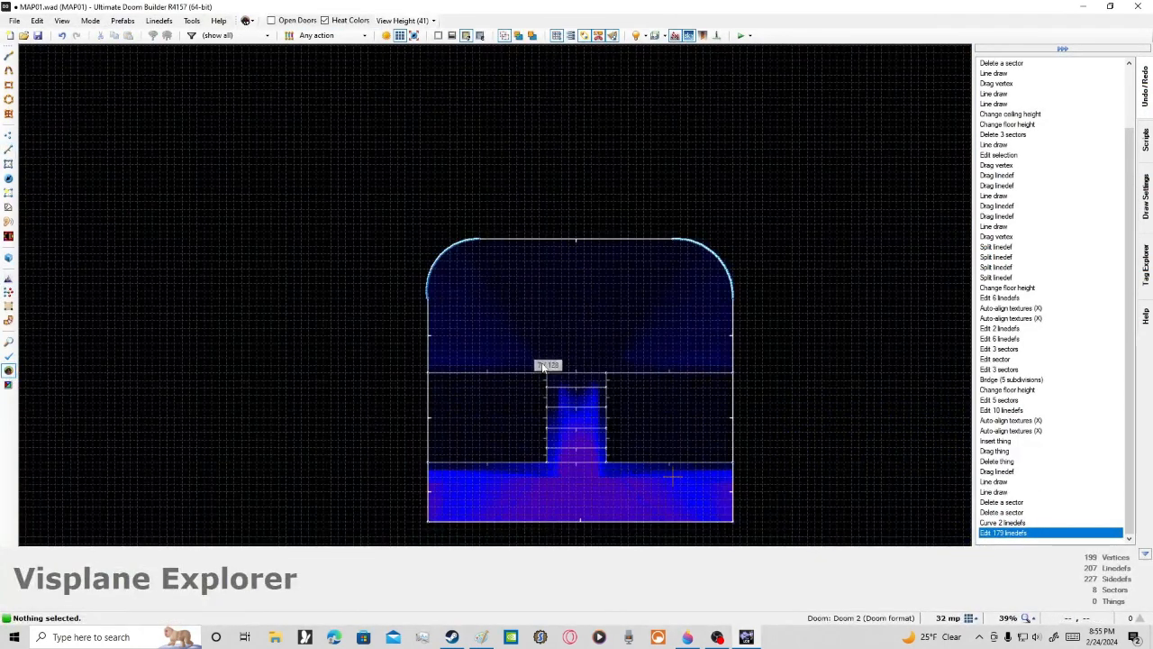
pyautogui.scroll(1, 463, 256)
pyautogui.scroll(-2, 531, 341)
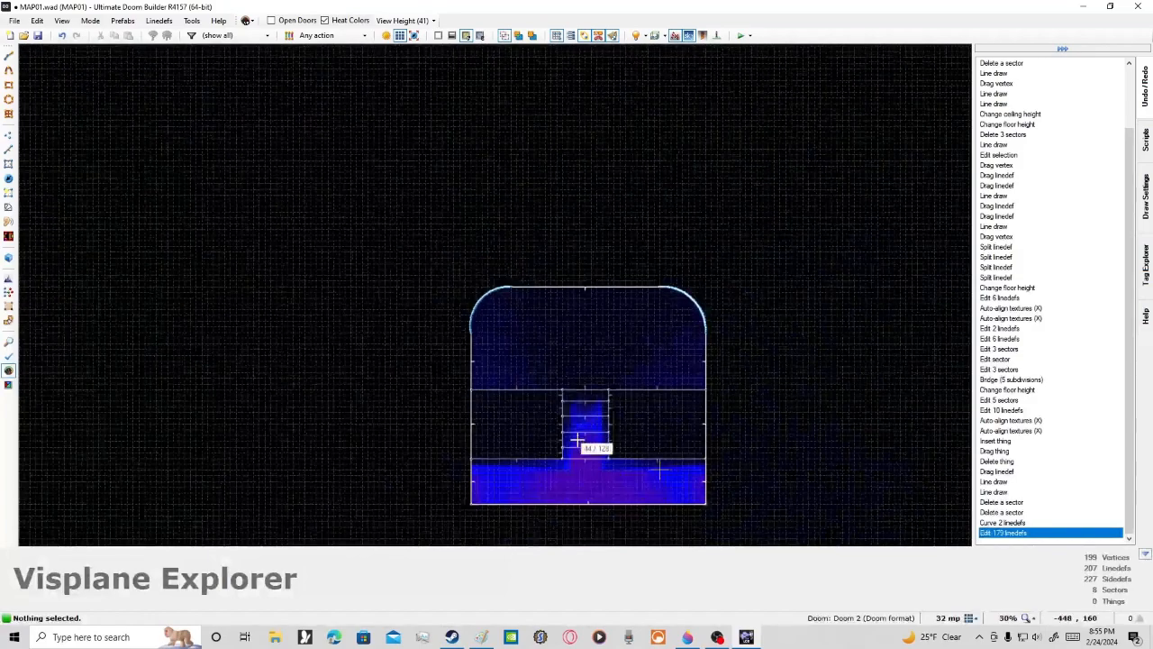
pyautogui.press('w')
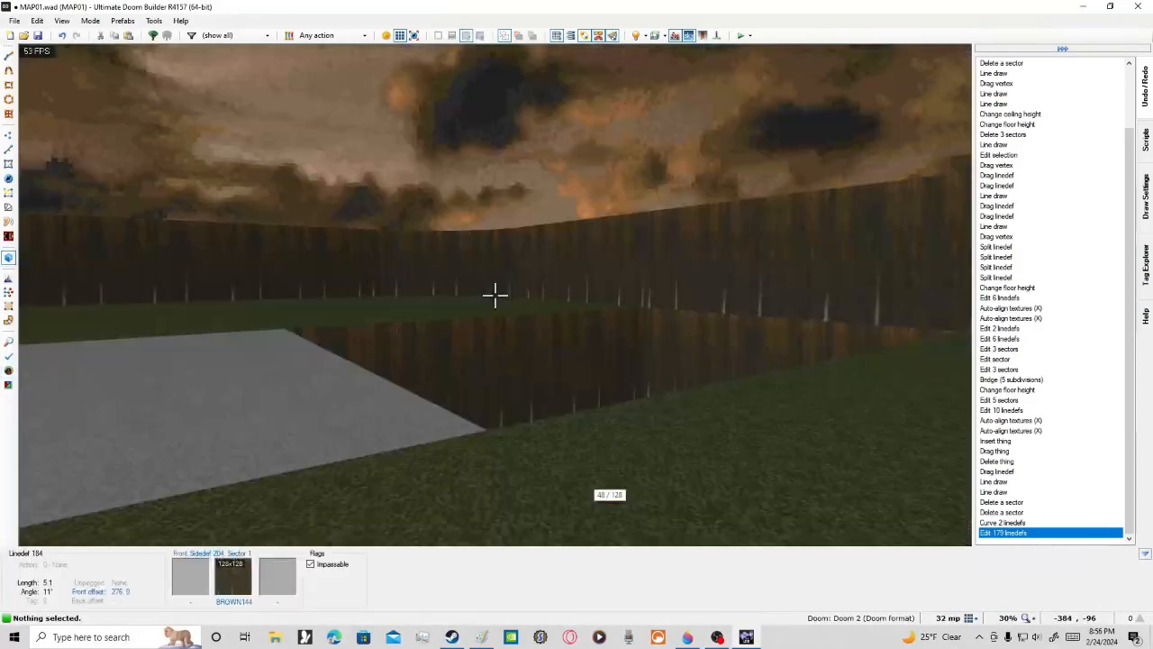
pyautogui.press('w')
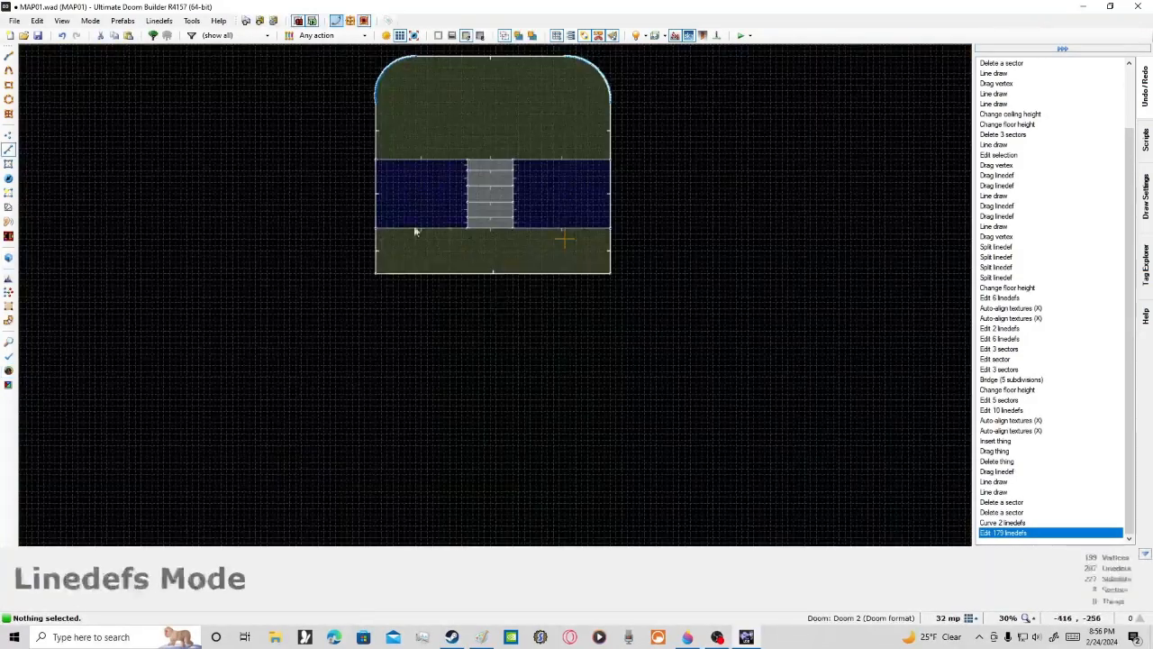
# Step: Curve the northern ledge's straight north wall inward with 128 vertices, a distance of 360 and an angle of 110
pyautogui.press('Up')
pyautogui.press('Up')
pyautogui.scroll(3, 472, 138)
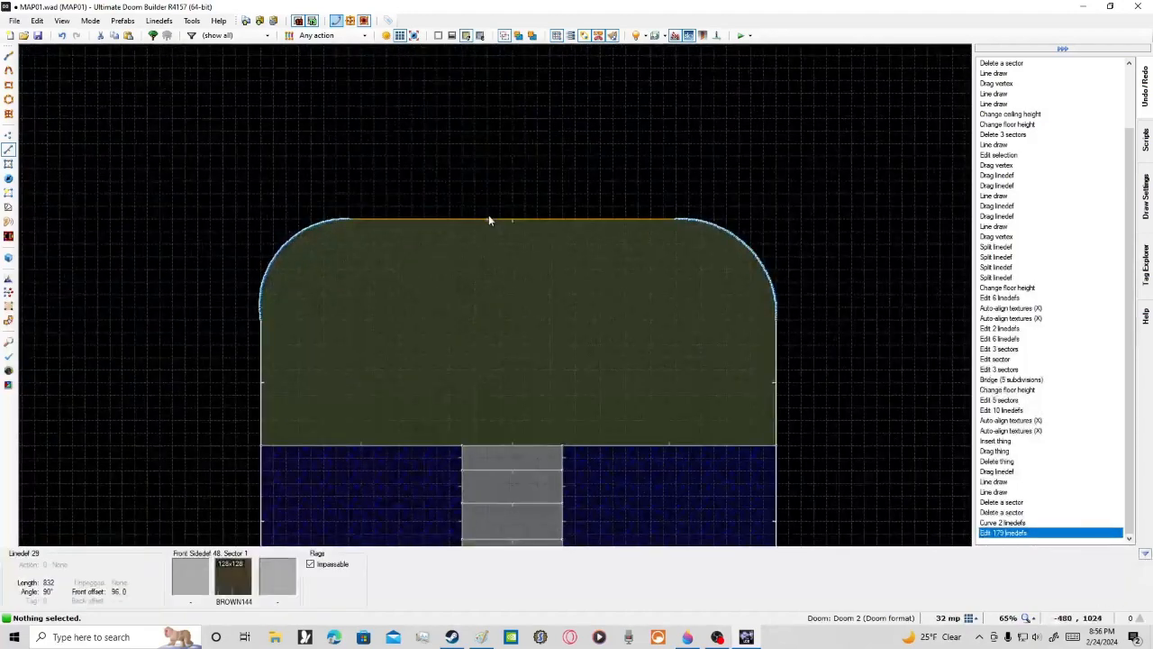
pyautogui.click(488, 218)
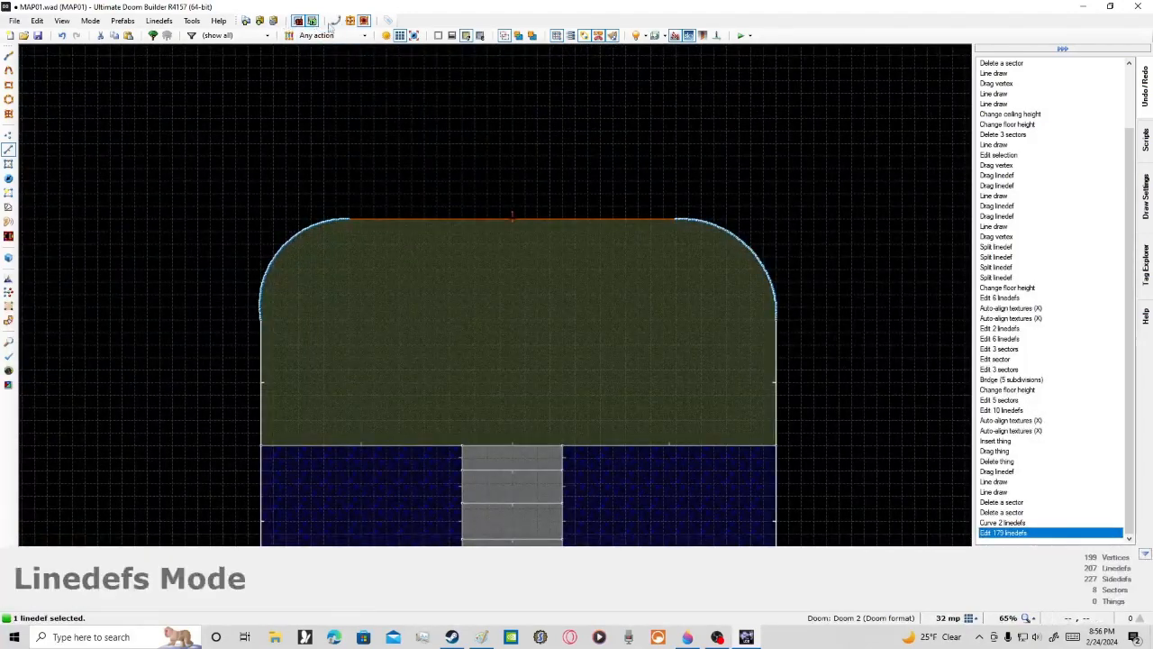
pyautogui.hotkey('shift', 'c')
pyautogui.scroll(-1, 453, 176)
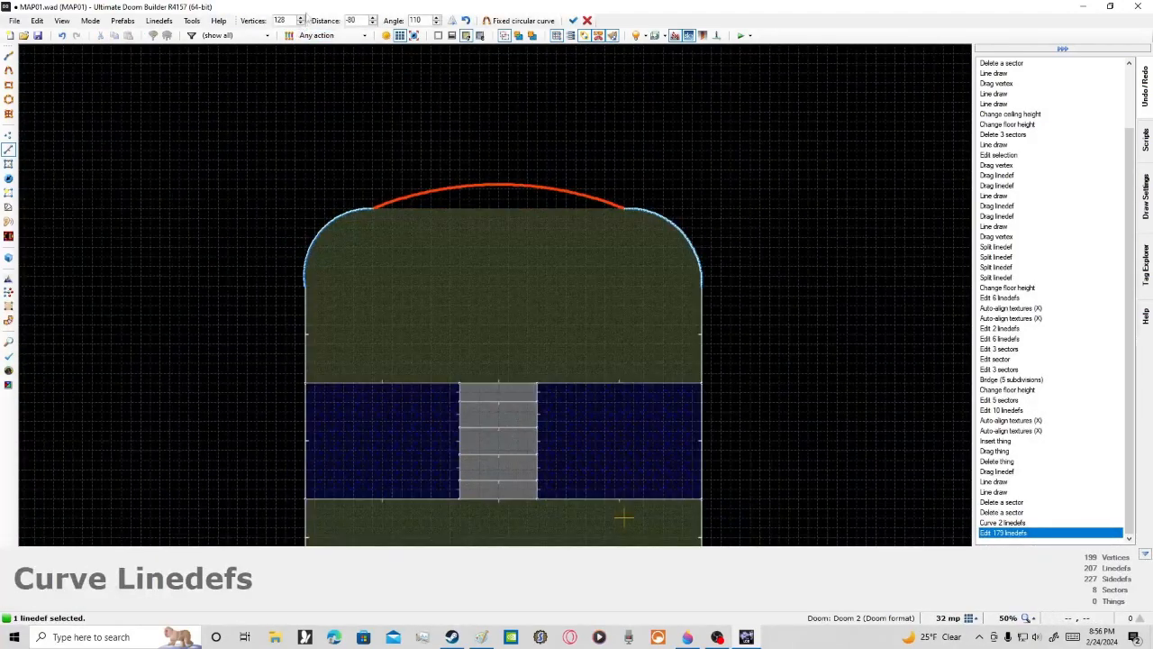
pyautogui.click(376, 24)
pyautogui.click(375, 24)
pyautogui.click(373, 18)
pyautogui.click(373, 17)
pyautogui.click(372, 18)
pyautogui.click(373, 18)
pyautogui.click(373, 19)
pyautogui.click(373, 18)
pyautogui.click(373, 18)
pyautogui.click(373, 18)
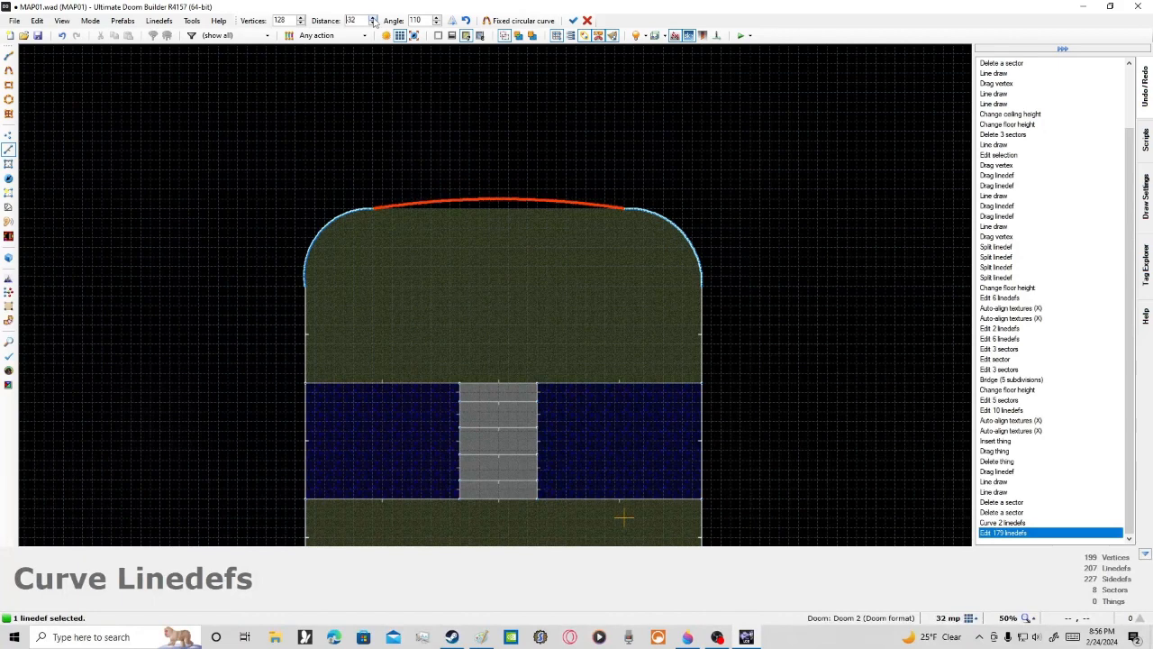
pyautogui.click(373, 18)
pyautogui.click(373, 18)
pyautogui.click(373, 18)
pyautogui.click(373, 18)
pyautogui.click(373, 18)
pyautogui.click(373, 18)
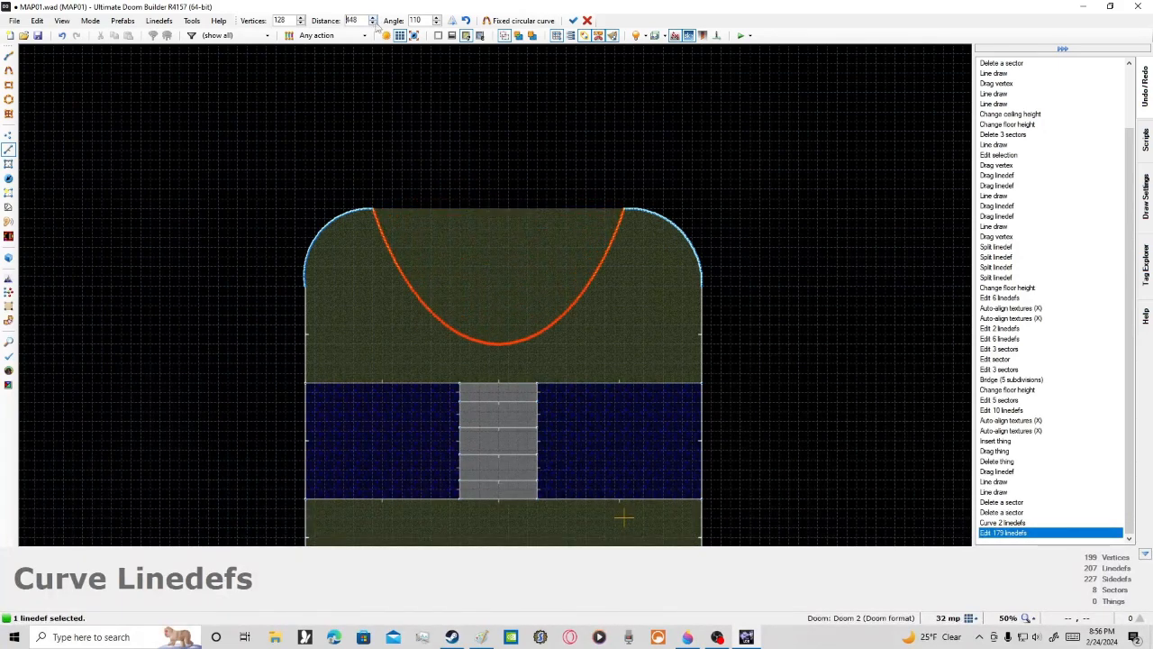
pyautogui.click(373, 24)
pyautogui.click(373, 24)
pyautogui.click(373, 24)
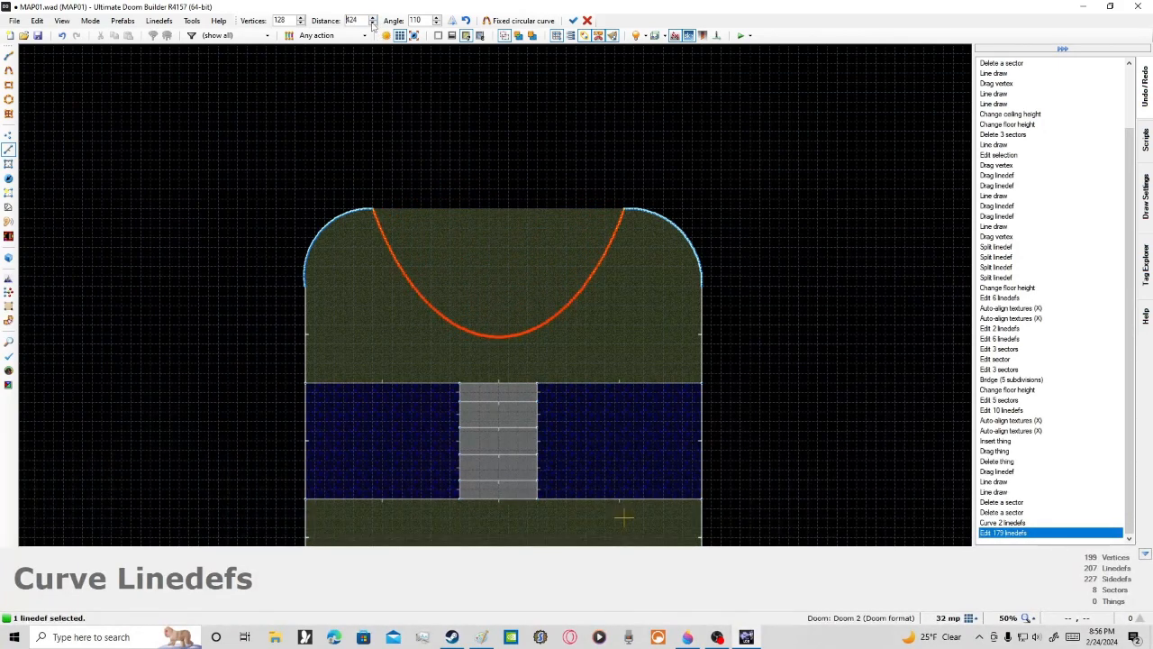
pyautogui.click(373, 24)
pyautogui.click(373, 24)
pyautogui.click(373, 25)
pyautogui.click(373, 25)
pyautogui.click(373, 24)
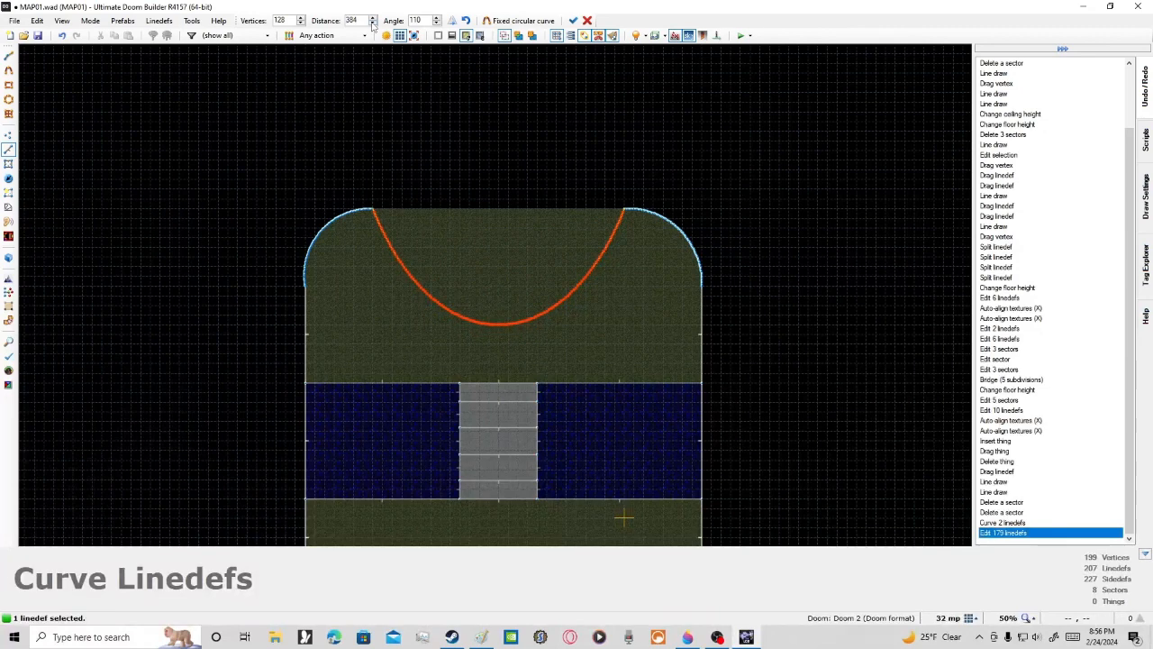
pyautogui.click(373, 24)
pyautogui.click(373, 25)
pyautogui.click(373, 25)
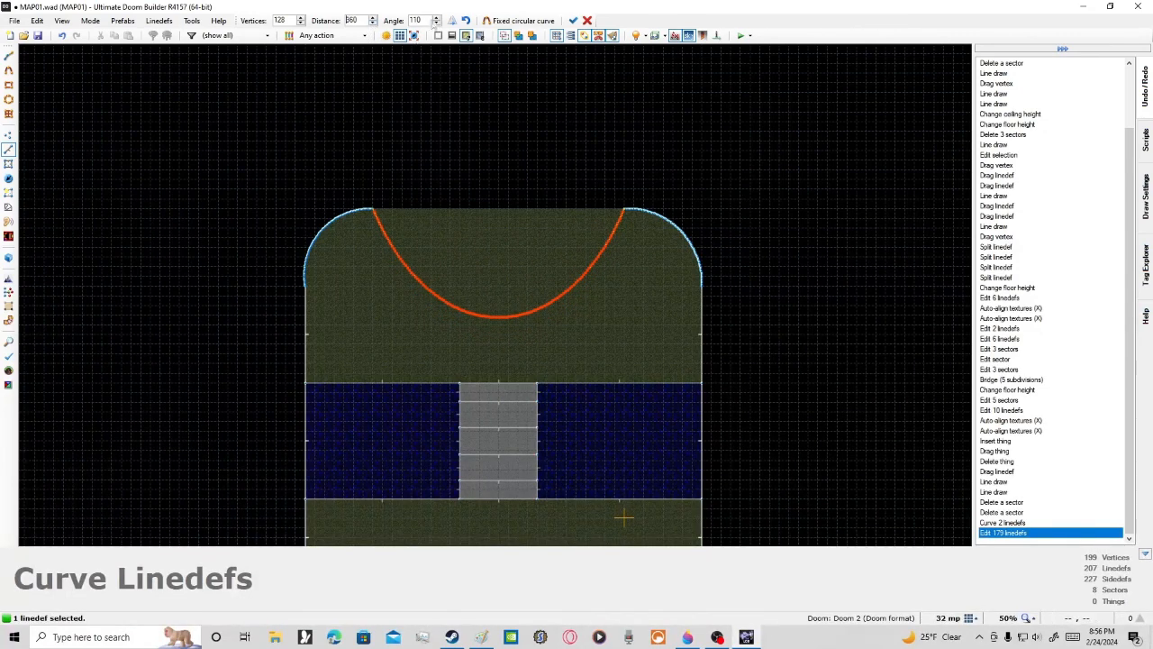
pyautogui.click(573, 20)
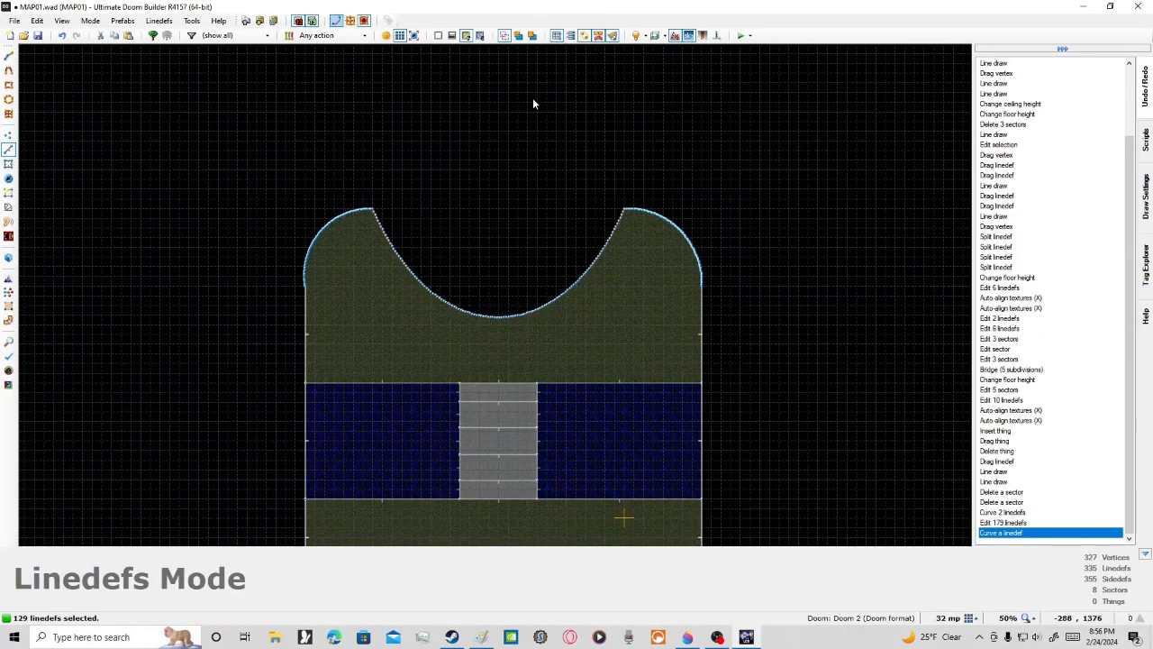
# Step: Inspect the inward-curved north wall in Visual Mode and check the room's visplane counts in the Visplane Explorer
pyautogui.press('w')
pyautogui.press('e')
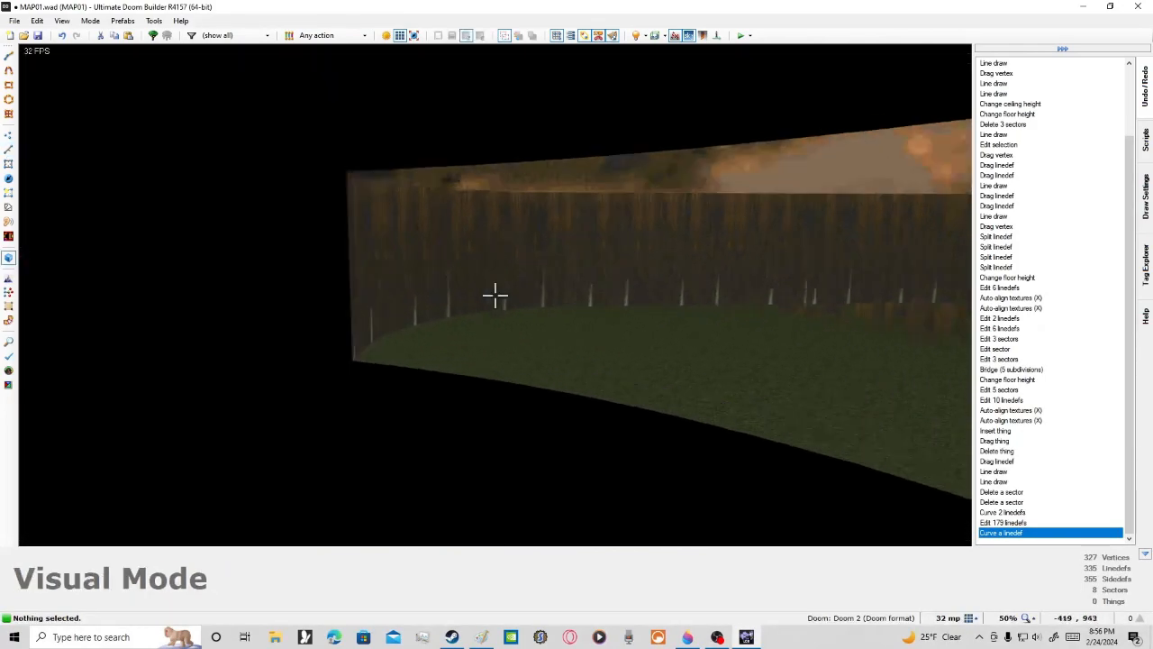
pyautogui.press('d')
pyautogui.press('w')
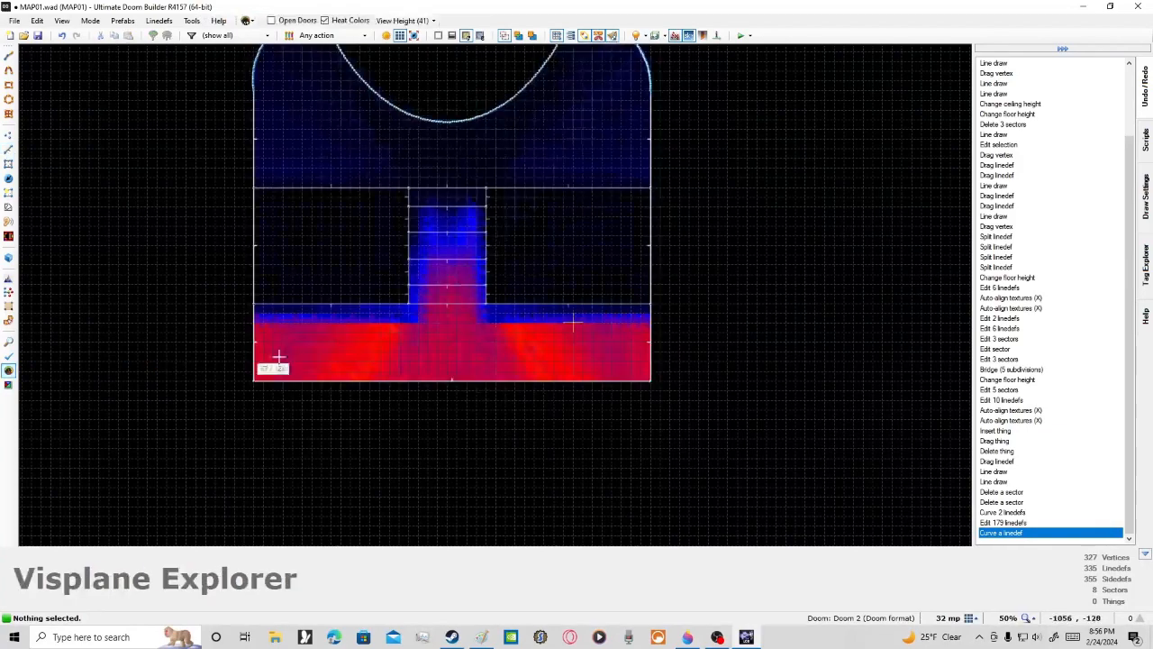
pyautogui.press('w')
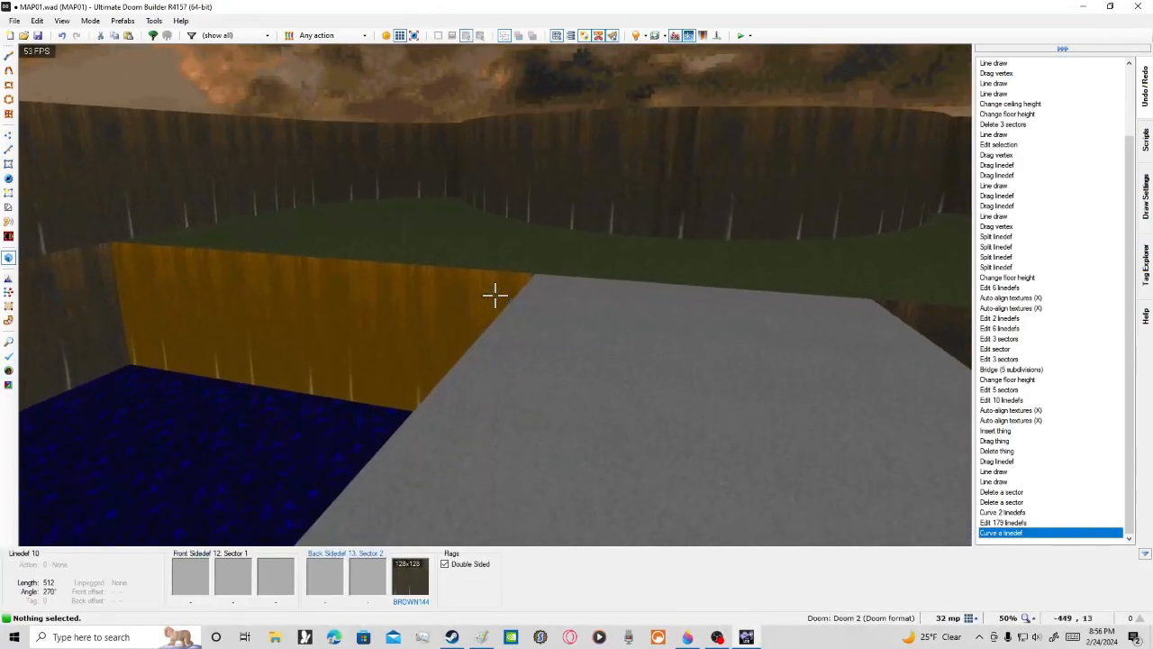
pyautogui.press('w')
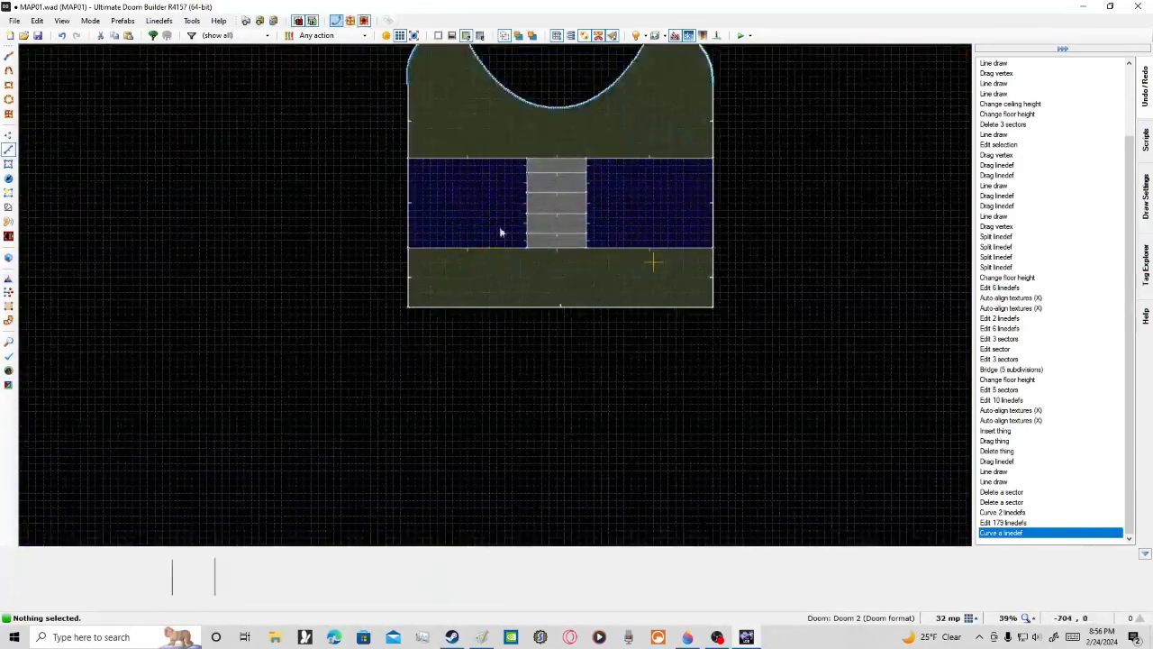
# Step: Curve the four ledge edges along the water pit toward the water with 128 vertices, a distance of -128 and an angle of 110
pyautogui.click(507, 160)
pyautogui.click(597, 163)
pyautogui.click(460, 252)
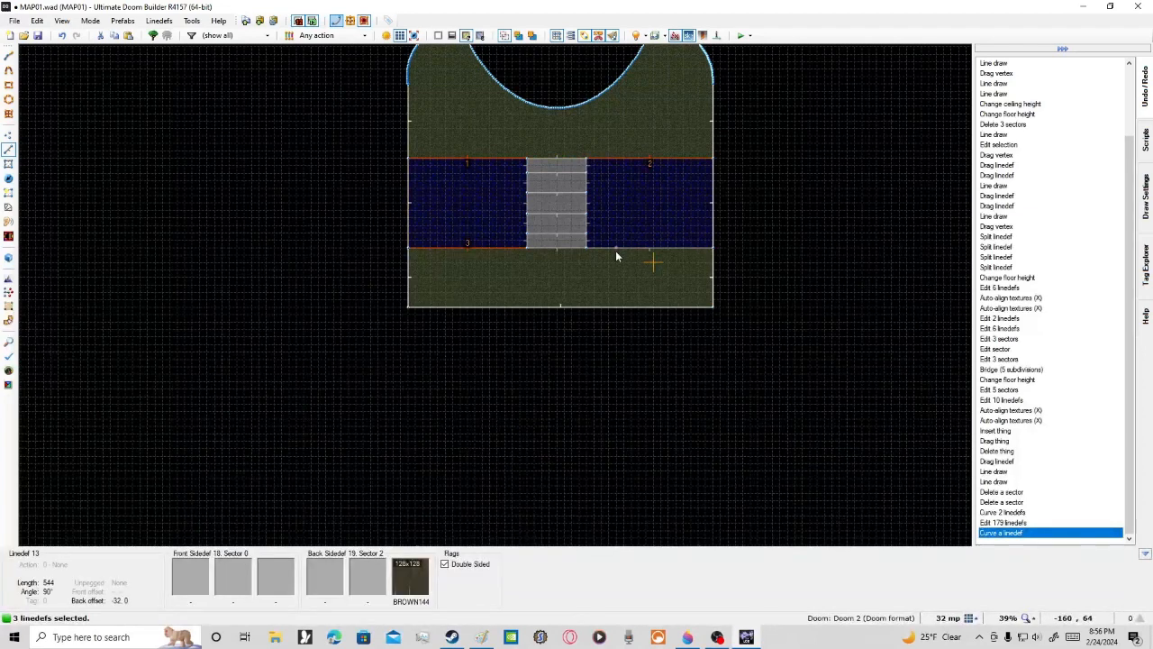
pyautogui.click(615, 250)
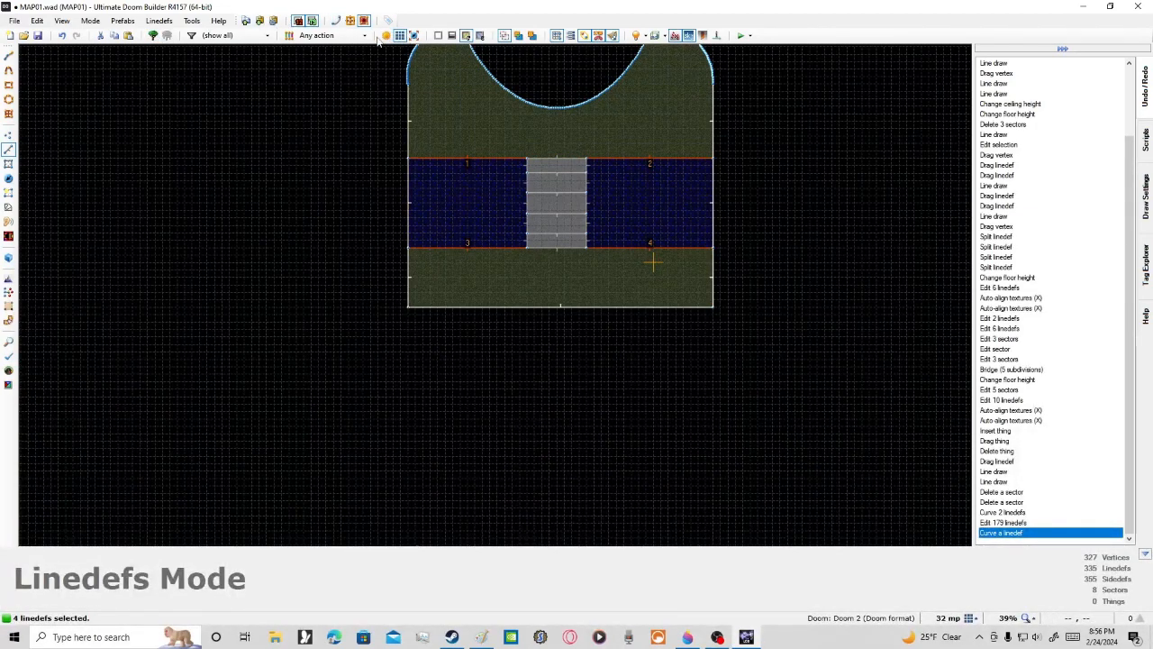
pyautogui.click(335, 22)
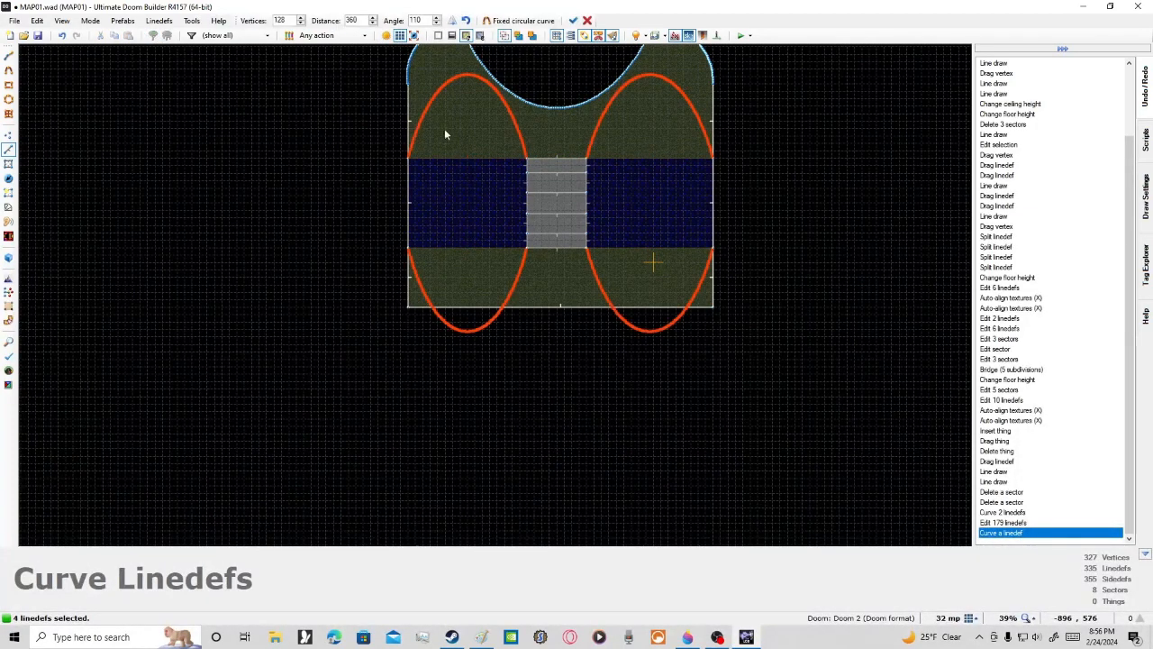
pyautogui.moveTo(372, 22); pyautogui.dragTo(338, 88)
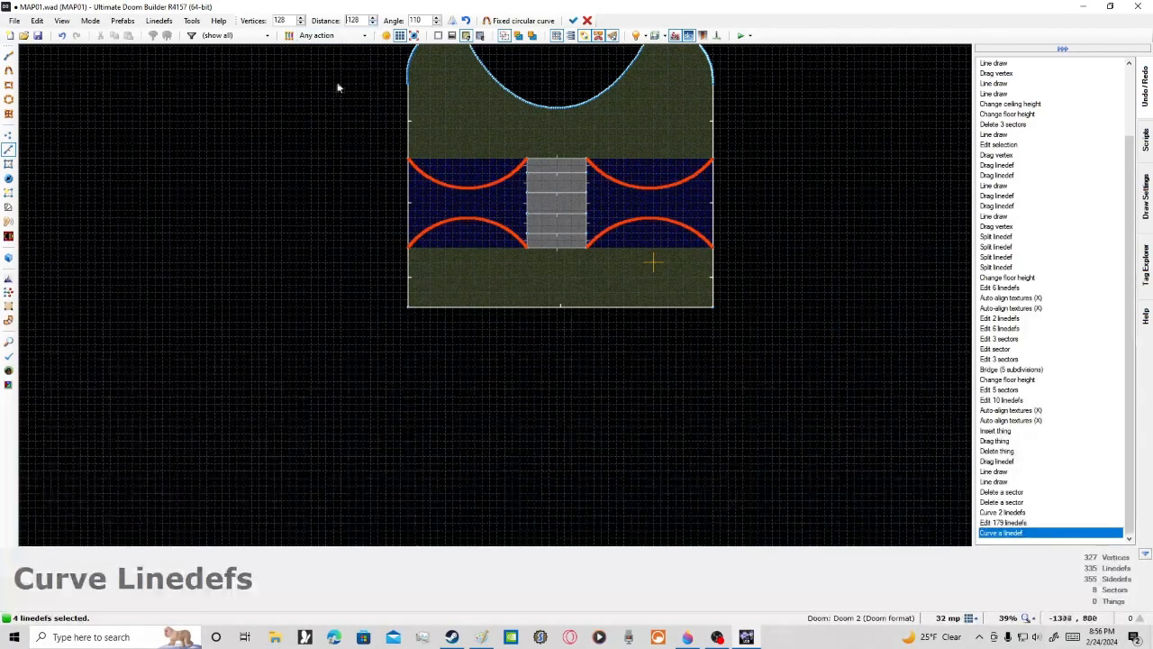
pyautogui.click(572, 19)
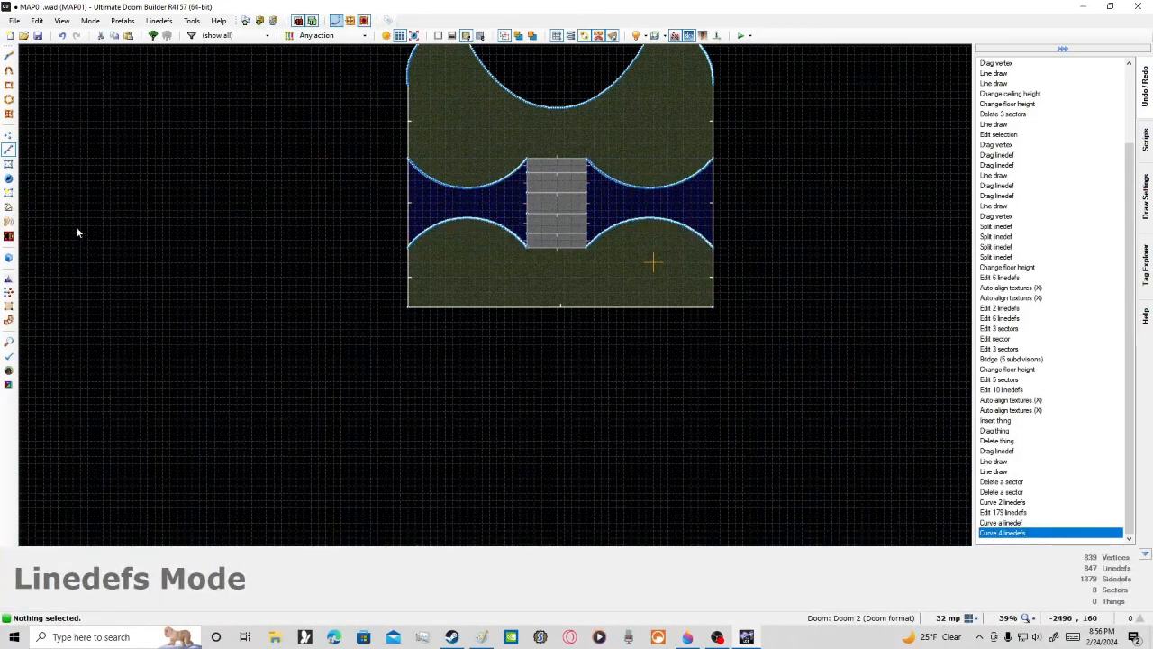
# Step: Check the visplane counts across the room in the Visplane Explorer, especially on the southern ledge
pyautogui.press('Right')
pyautogui.press('Up')
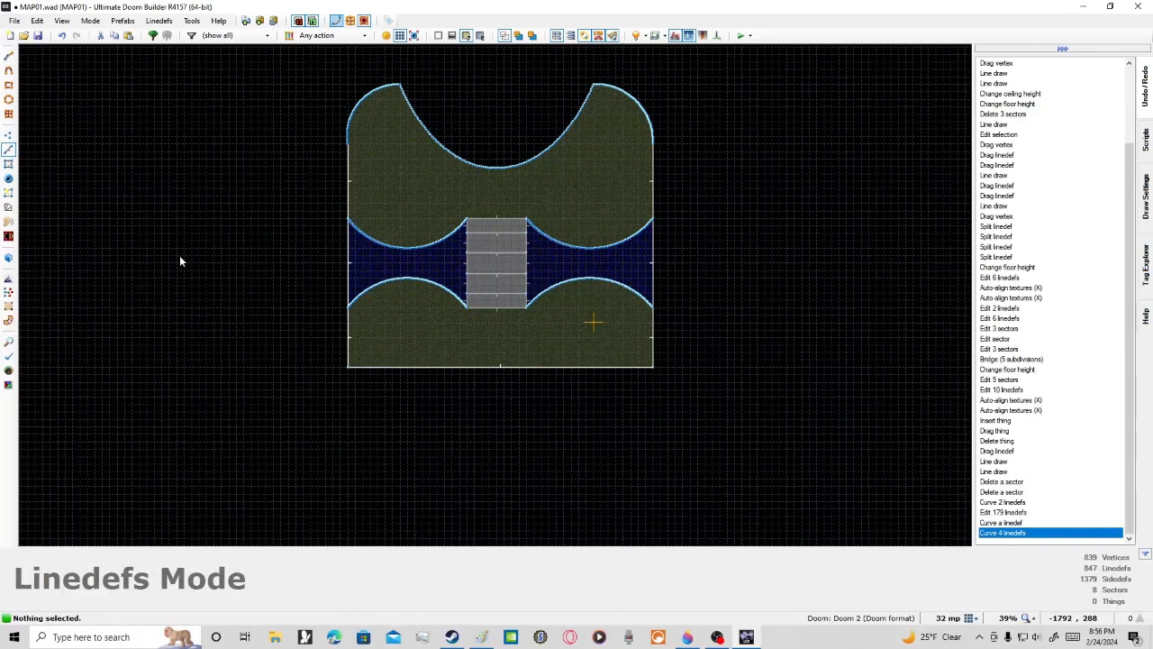
pyautogui.click(10, 357)
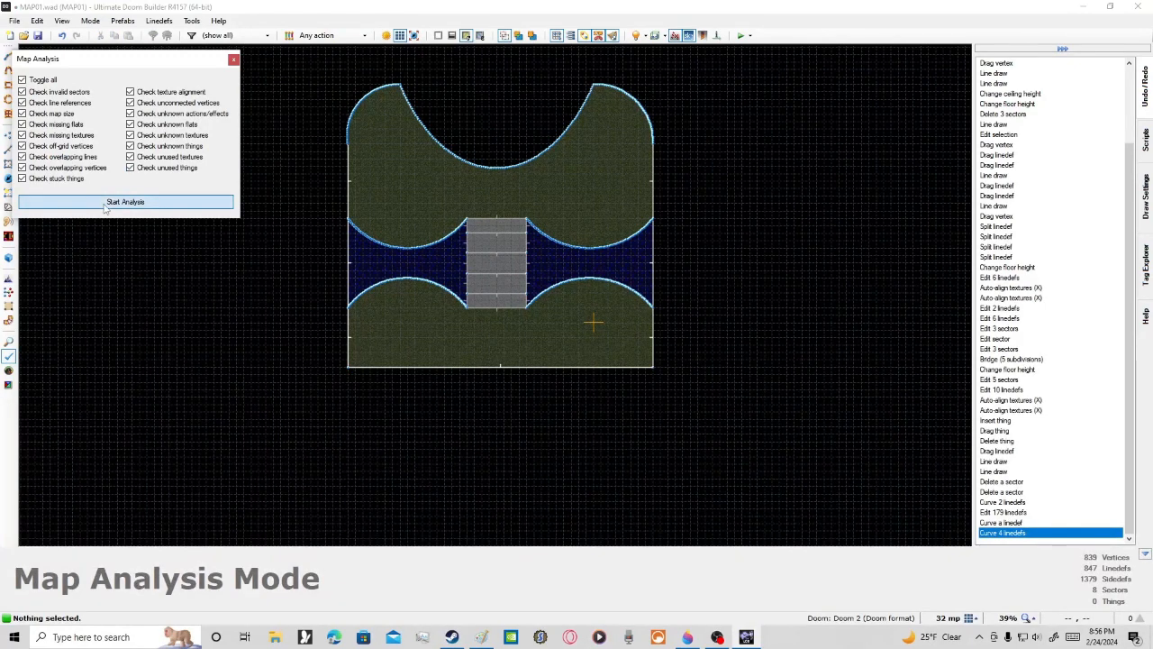
pyautogui.click(234, 60)
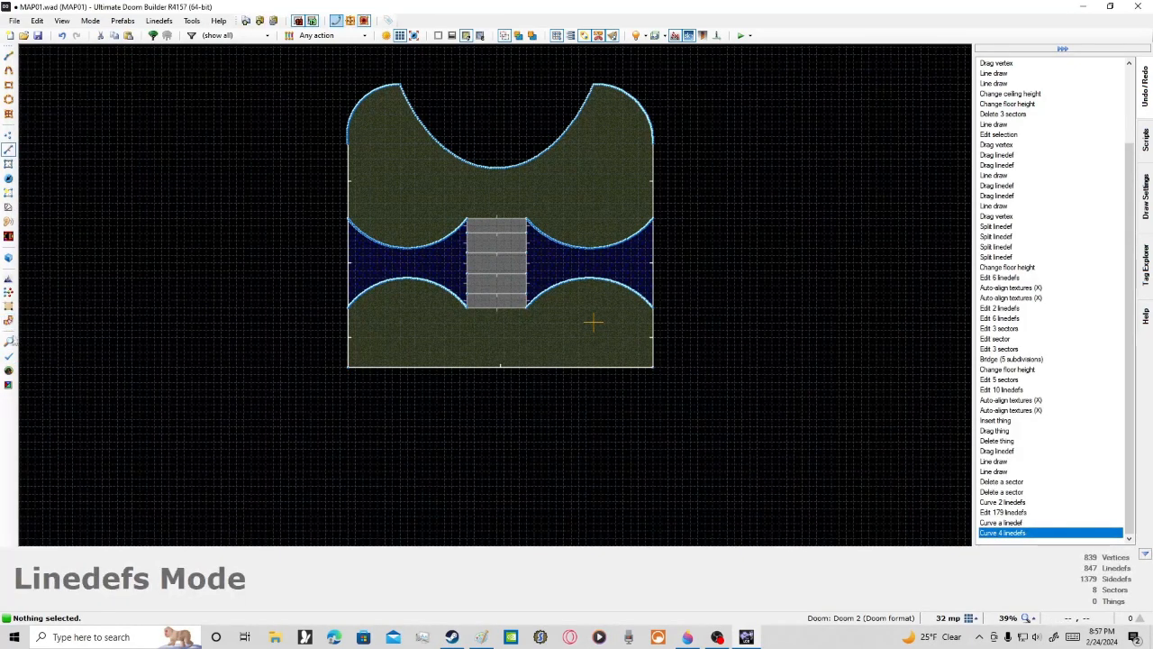
pyautogui.click(8, 370)
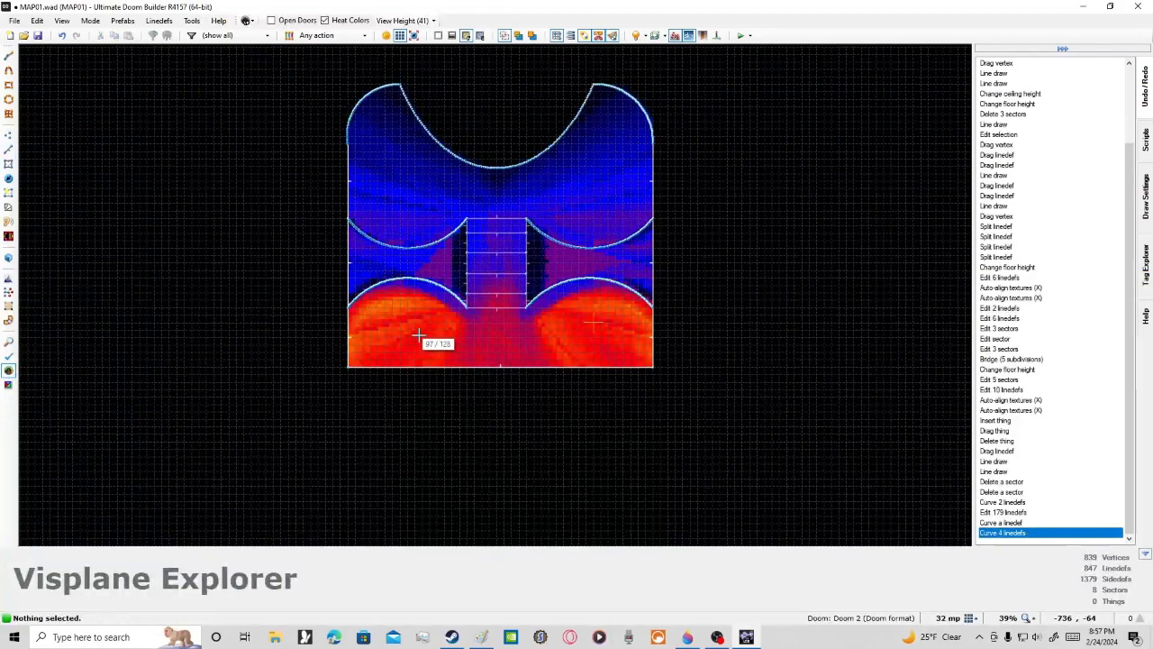
pyautogui.scroll(3, 506, 349)
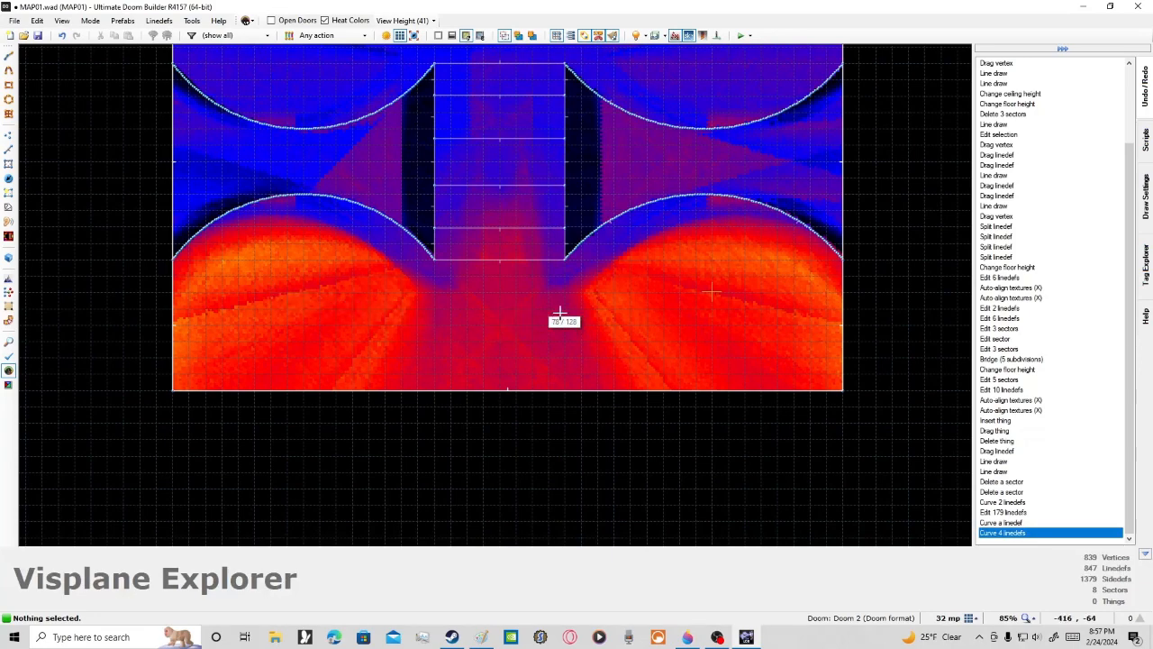
pyautogui.scroll(-5, 671, 292)
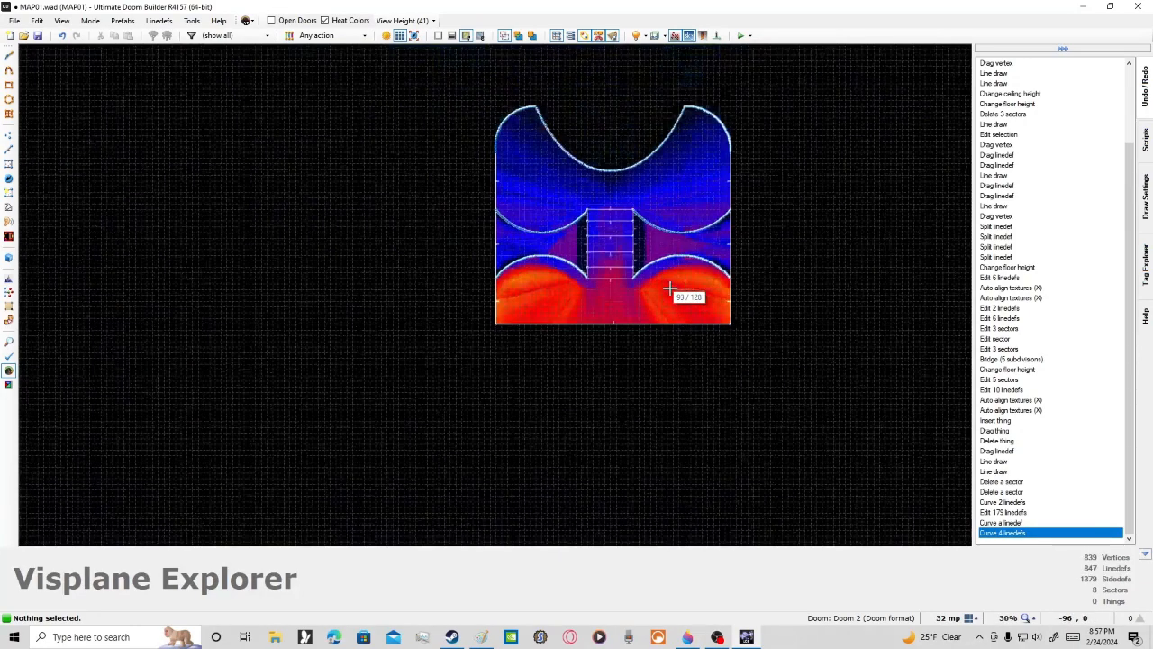
pyautogui.click(8, 151)
# Step: Curve the bridge's ten side linedefs slightly outward over the water with 128 vertices, a distance of 8 and an angle of 110
pyautogui.scroll(4, 547, 302)
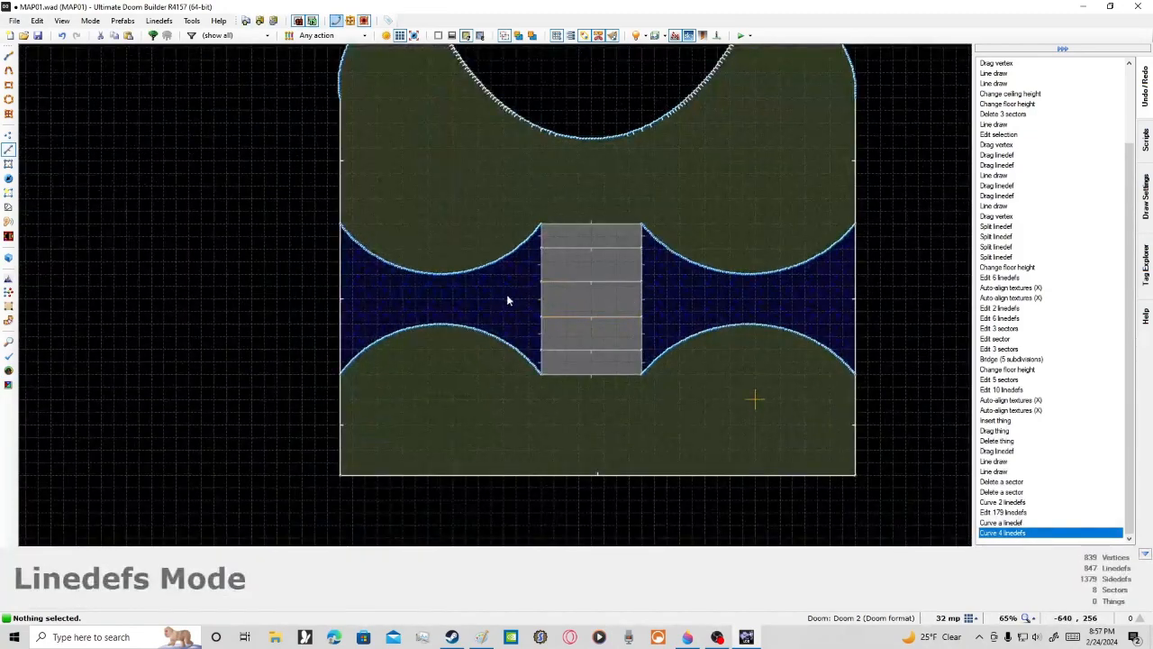
pyautogui.click(541, 364)
pyautogui.click(540, 334)
pyautogui.click(543, 299)
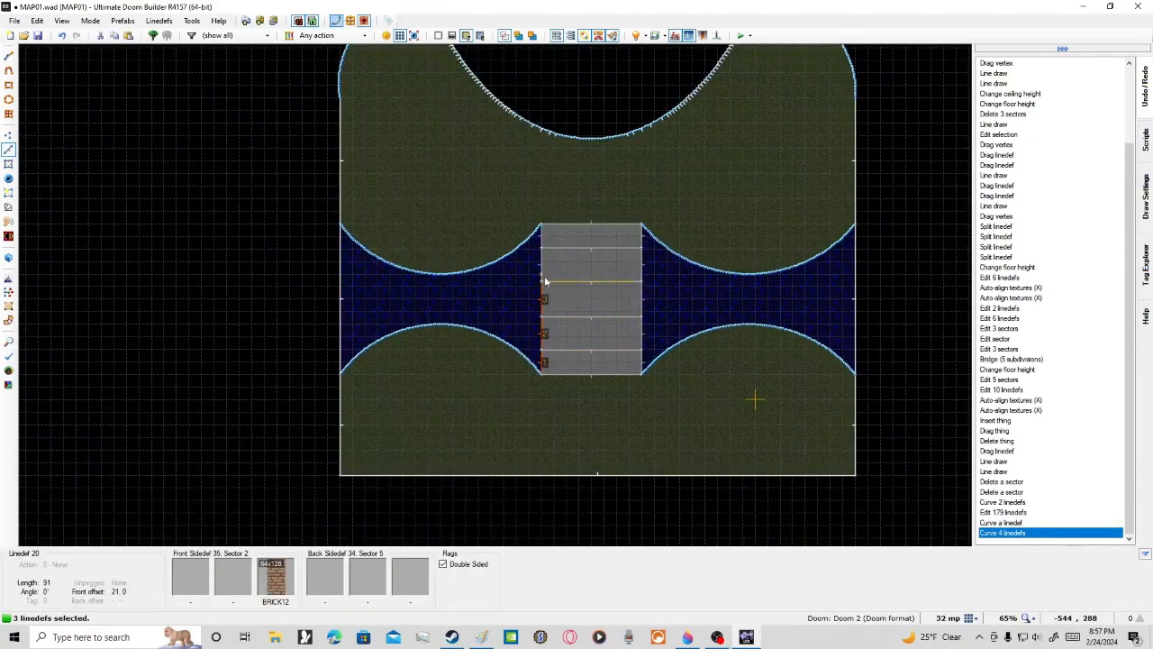
pyautogui.click(542, 239)
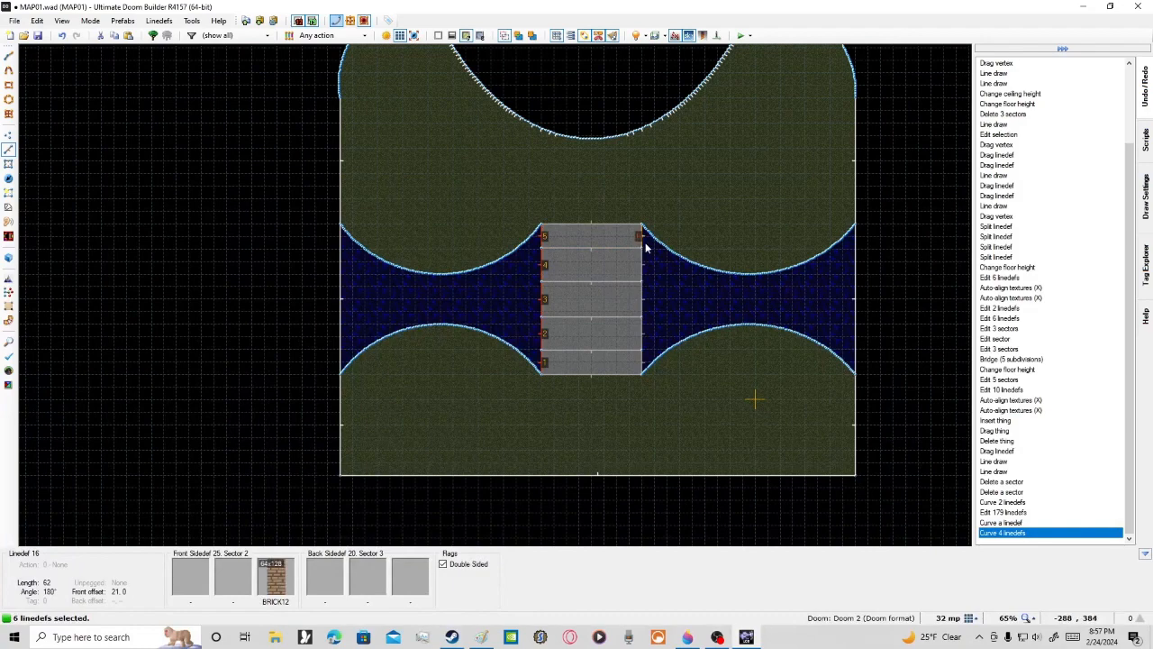
pyautogui.click(642, 265)
pyautogui.click(641, 298)
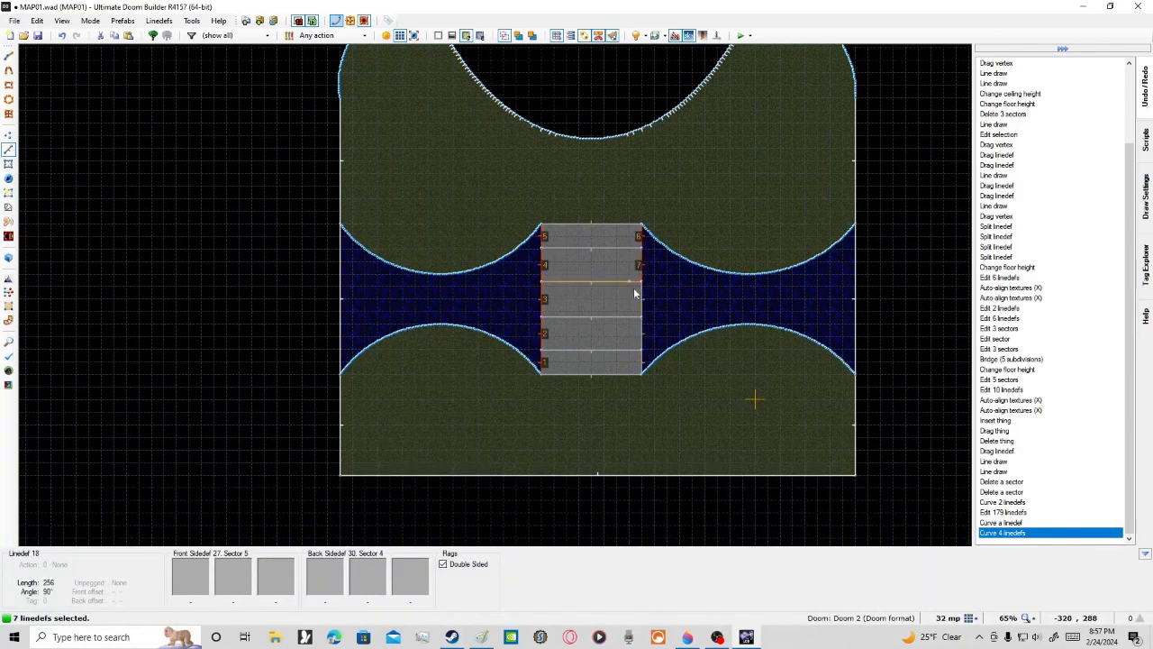
pyautogui.click(642, 361)
pyautogui.scroll(-3, 348, 345)
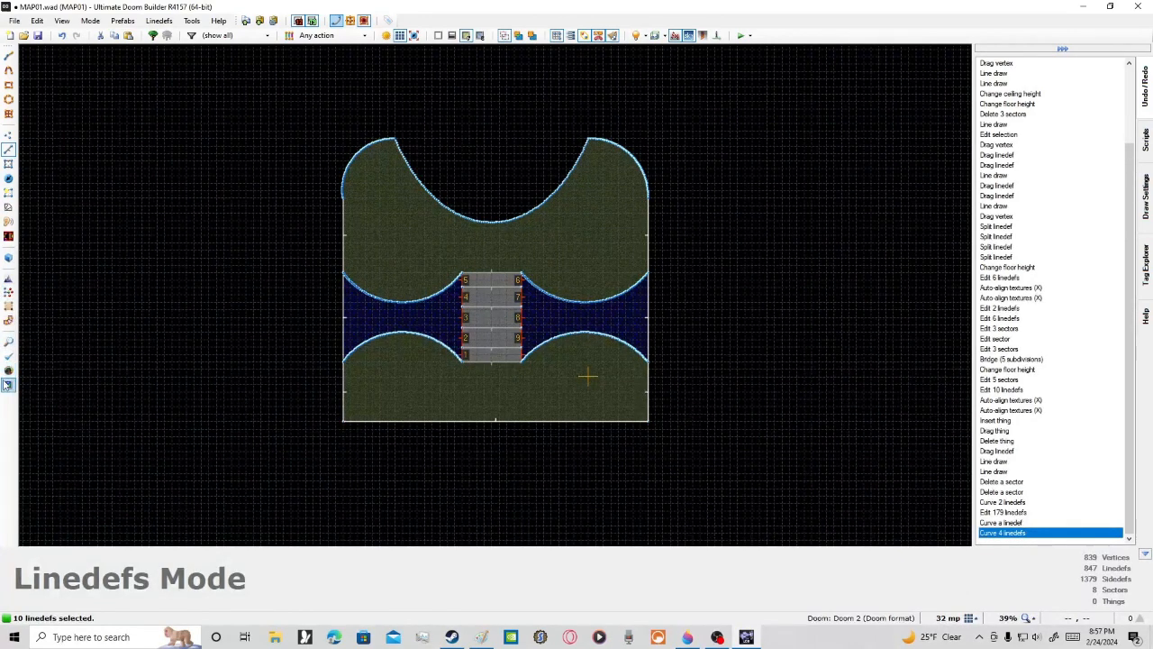
pyautogui.click(9, 371)
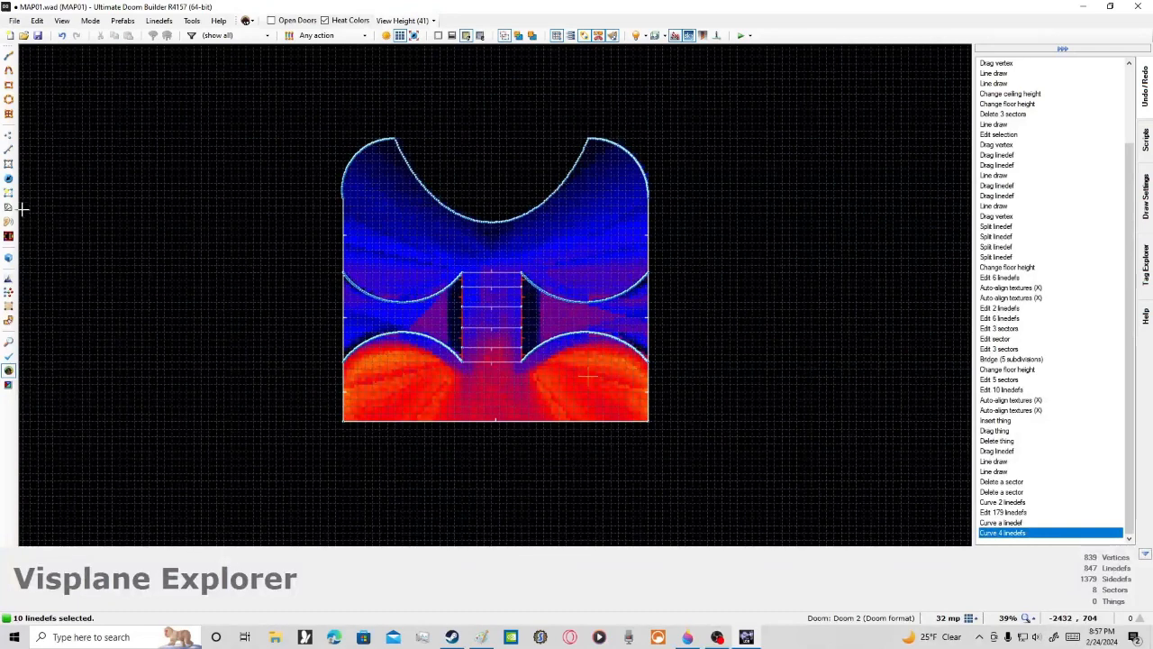
pyautogui.click(8, 149)
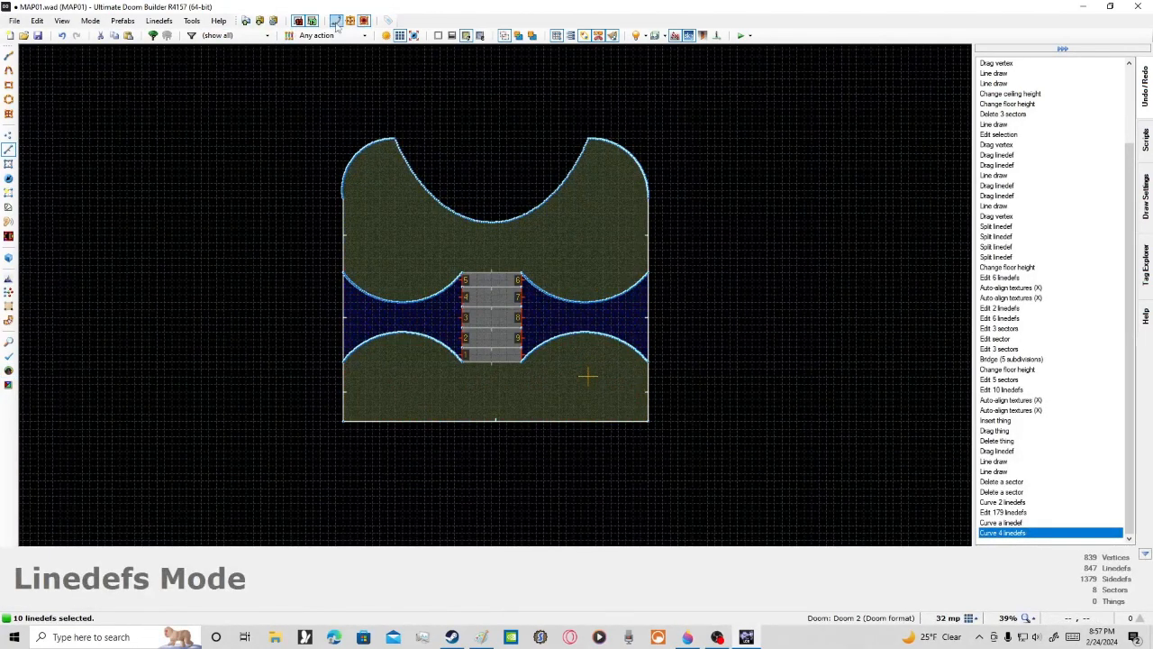
pyautogui.click(335, 20)
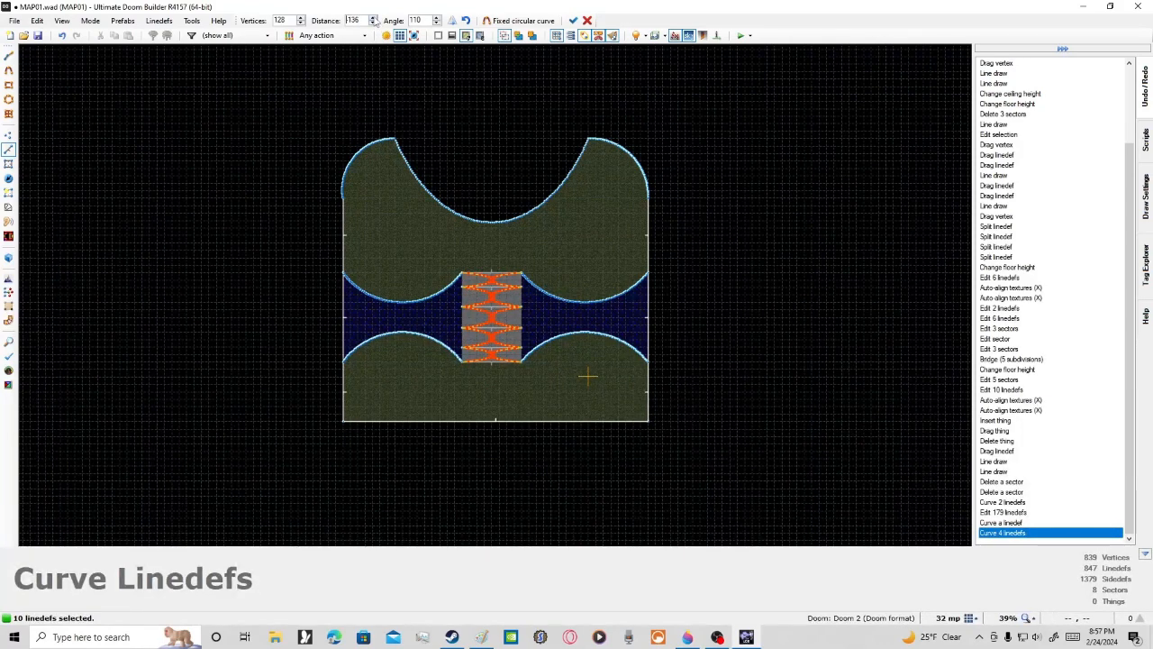
pyautogui.click(373, 23)
pyautogui.click(373, 22)
pyautogui.click(373, 23)
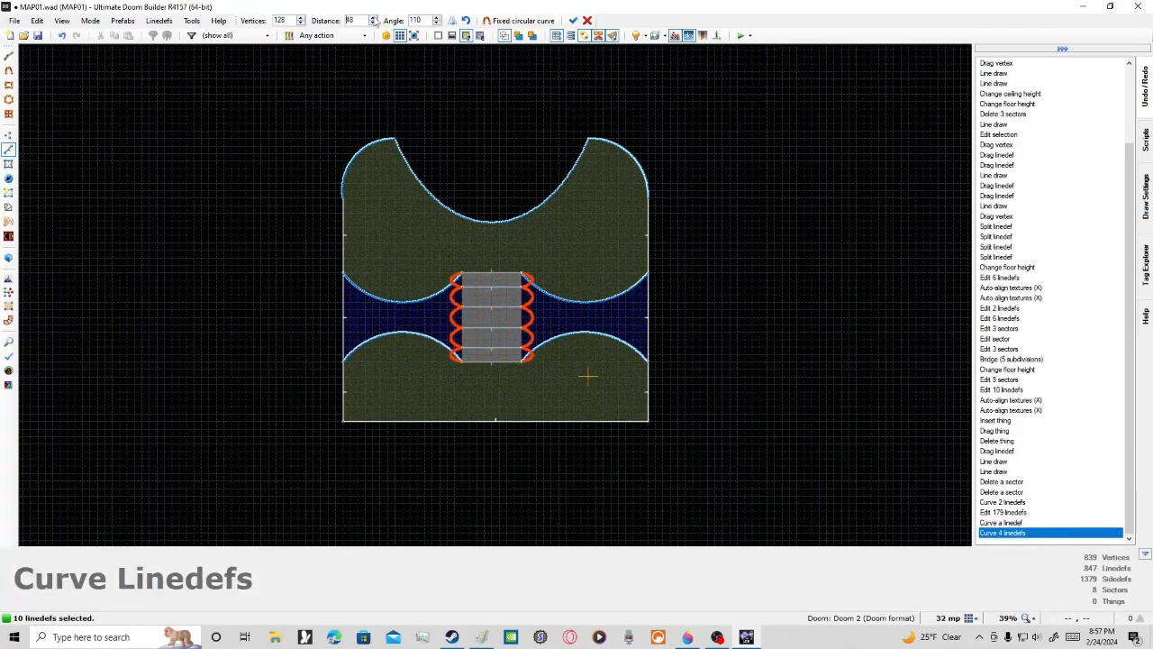
pyautogui.click(373, 24)
pyautogui.click(373, 23)
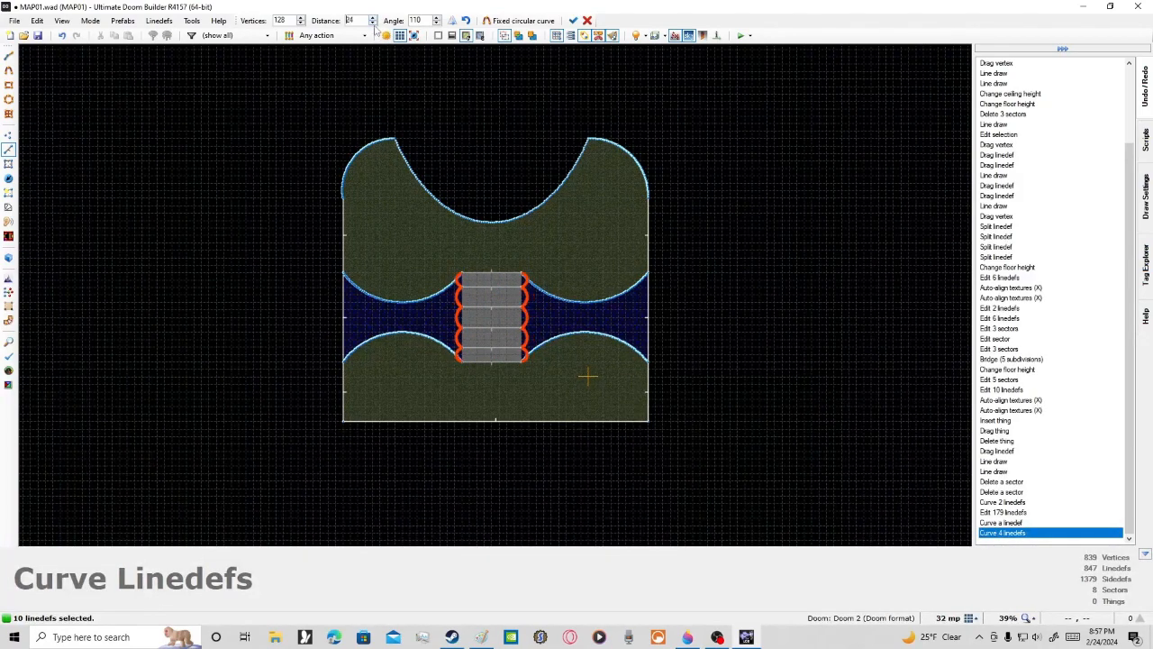
pyautogui.click(373, 23)
pyautogui.scroll(15, 464, 367)
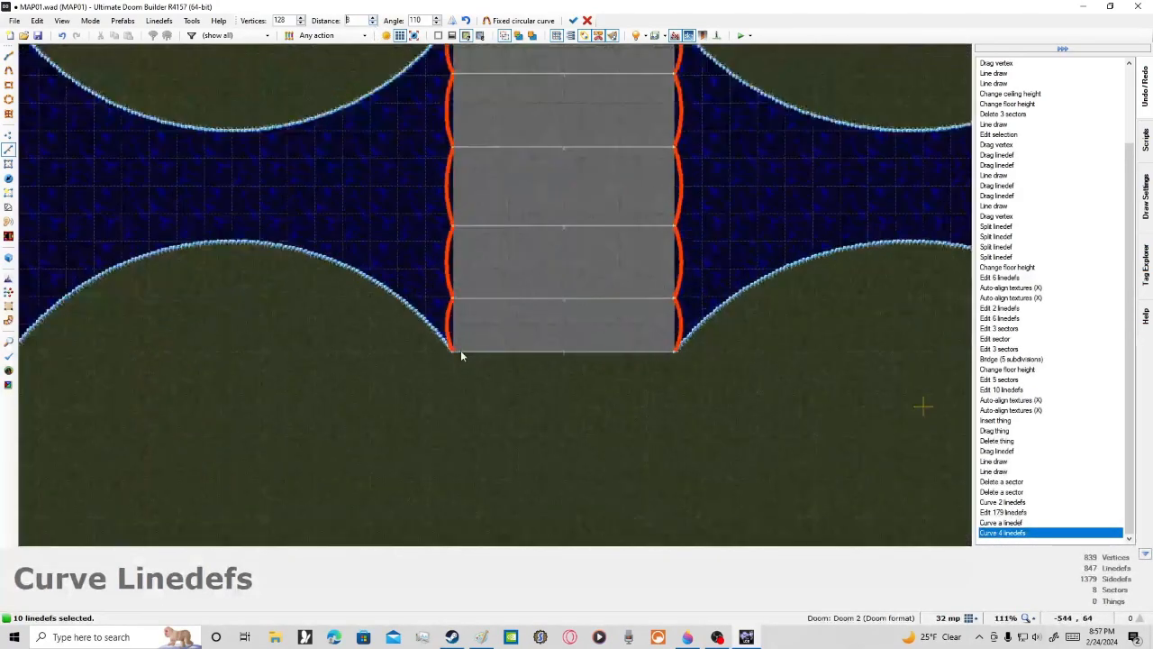
pyautogui.scroll(-14, 460, 356)
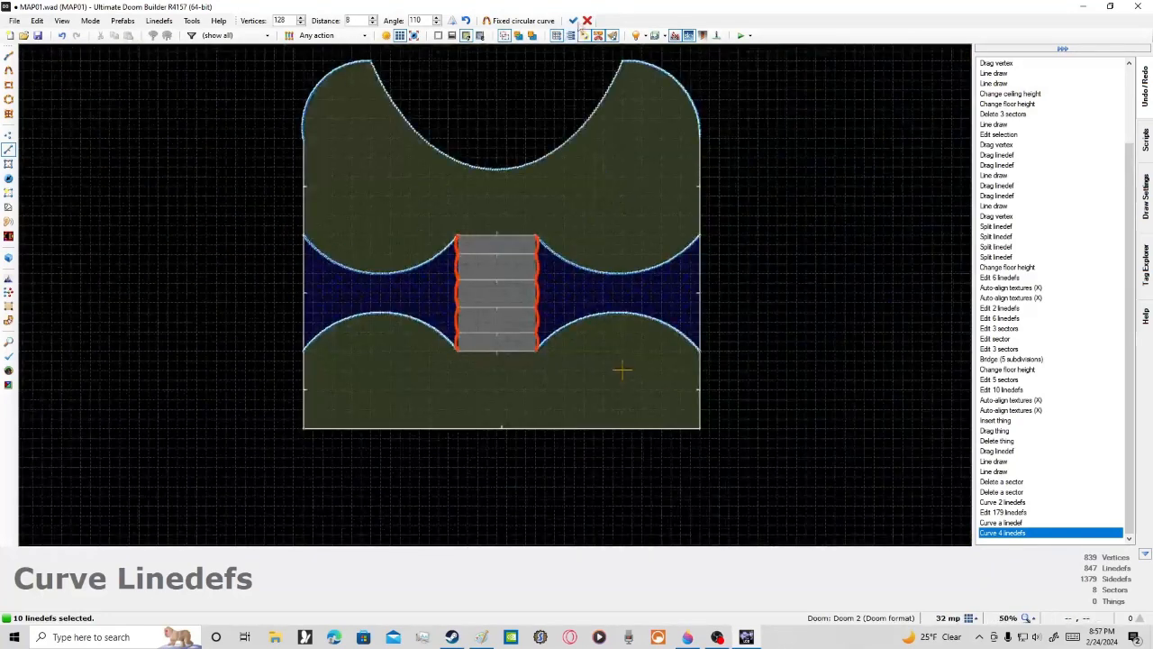
pyautogui.click(574, 20)
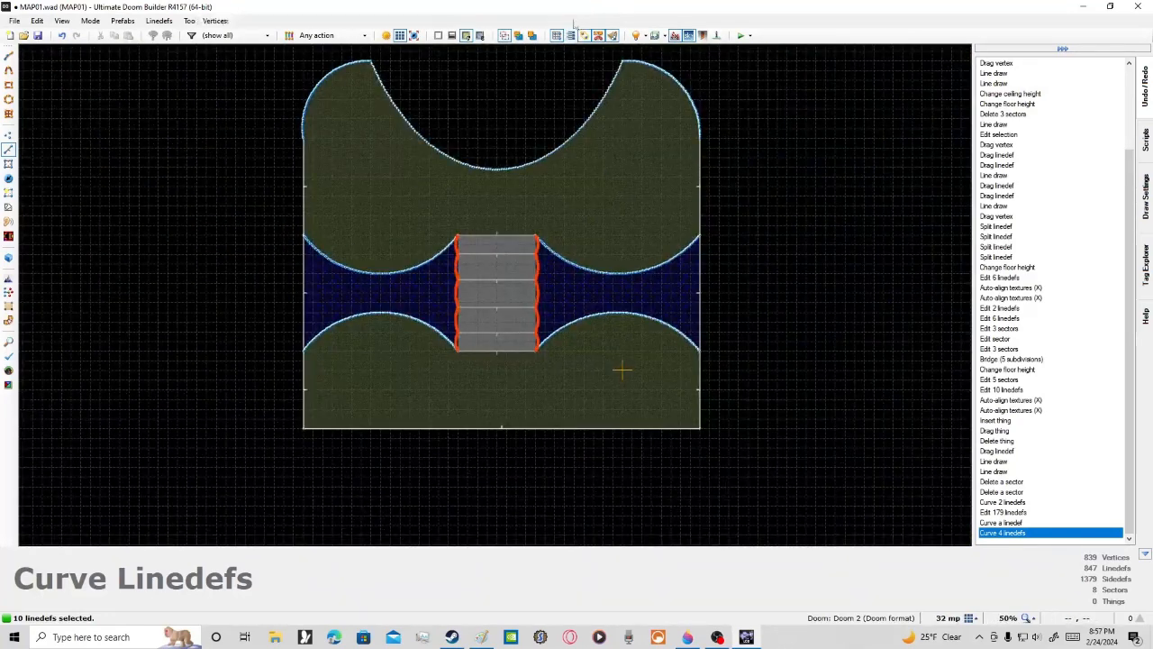
# Step: Examine the room's visplane, drawseg, solidseg and opening counts in the Visplane Explorer
pyautogui.click(9, 370)
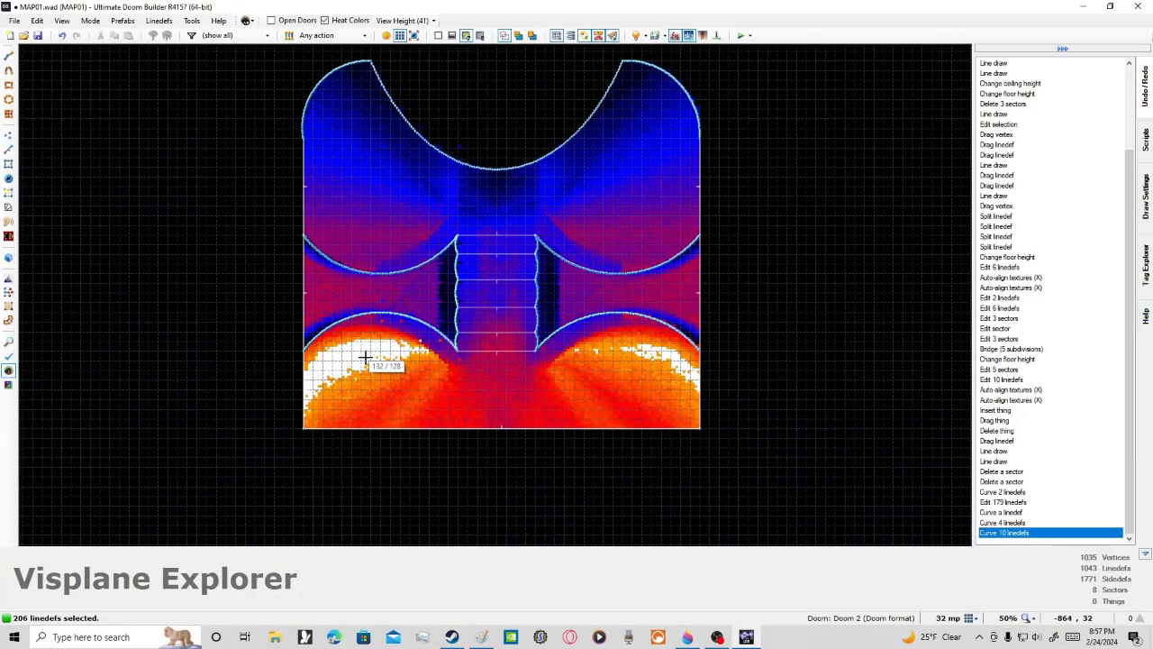
pyautogui.click(250, 20)
pyautogui.click(270, 60)
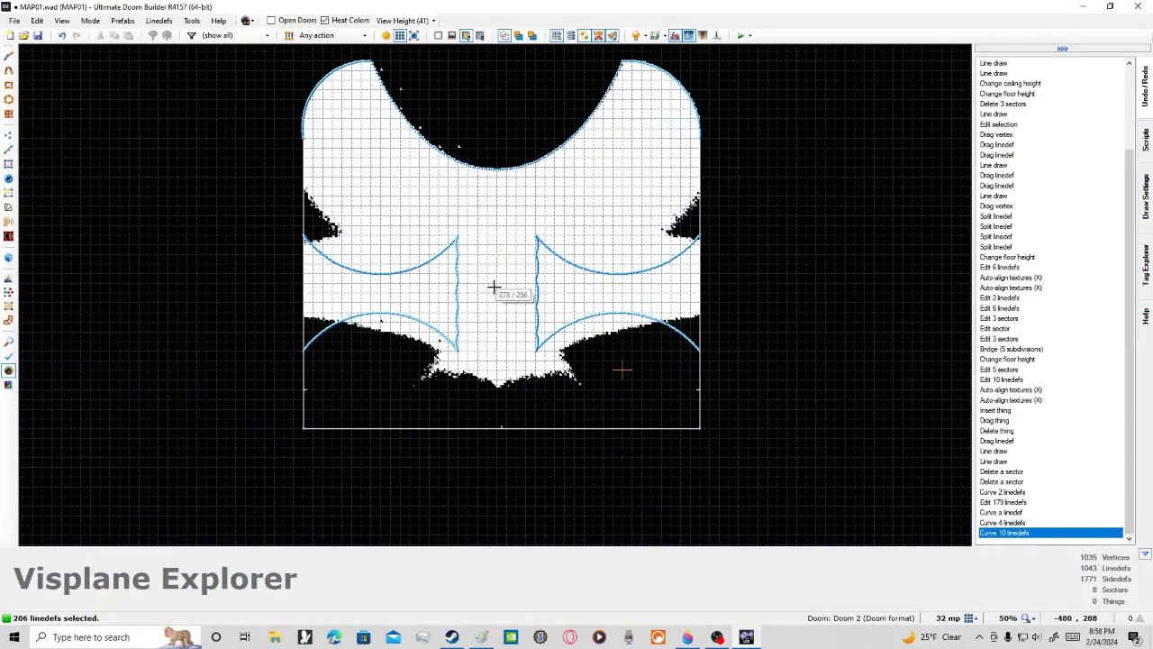
pyautogui.click(245, 19)
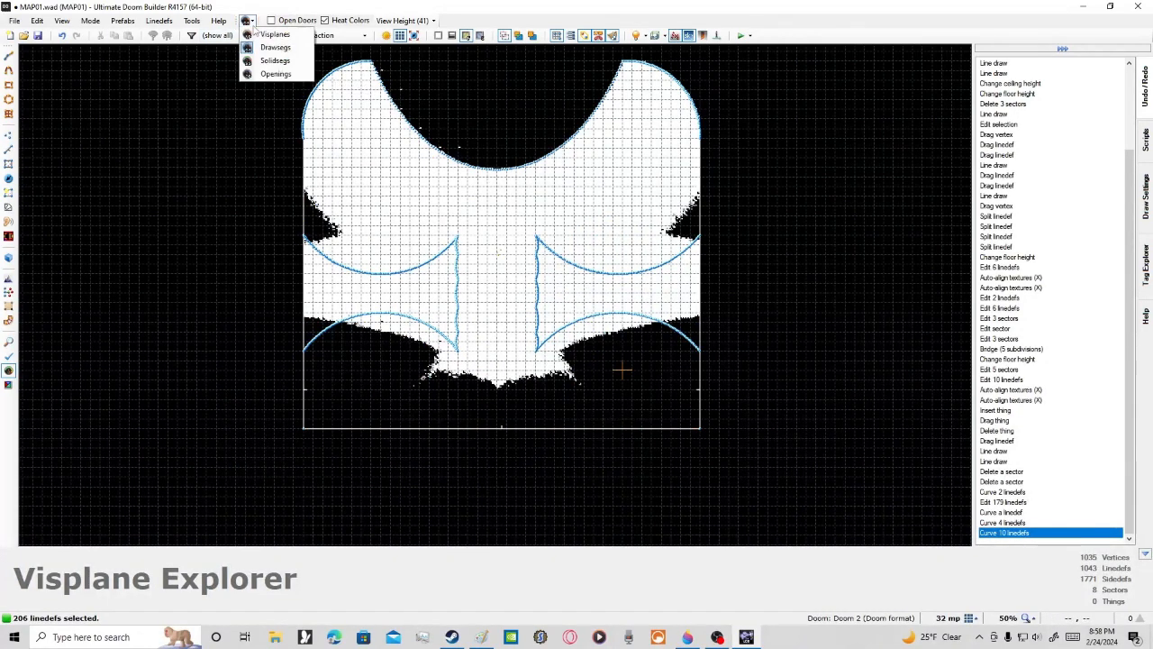
pyautogui.click(270, 52)
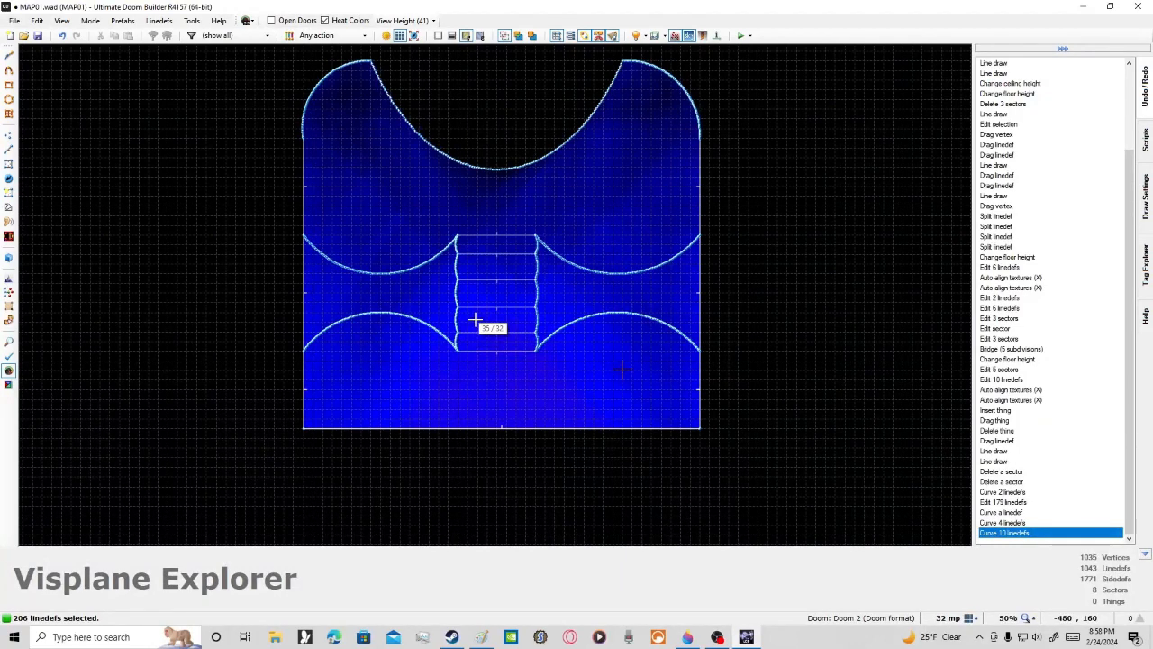
pyautogui.click(245, 20)
pyautogui.click(275, 74)
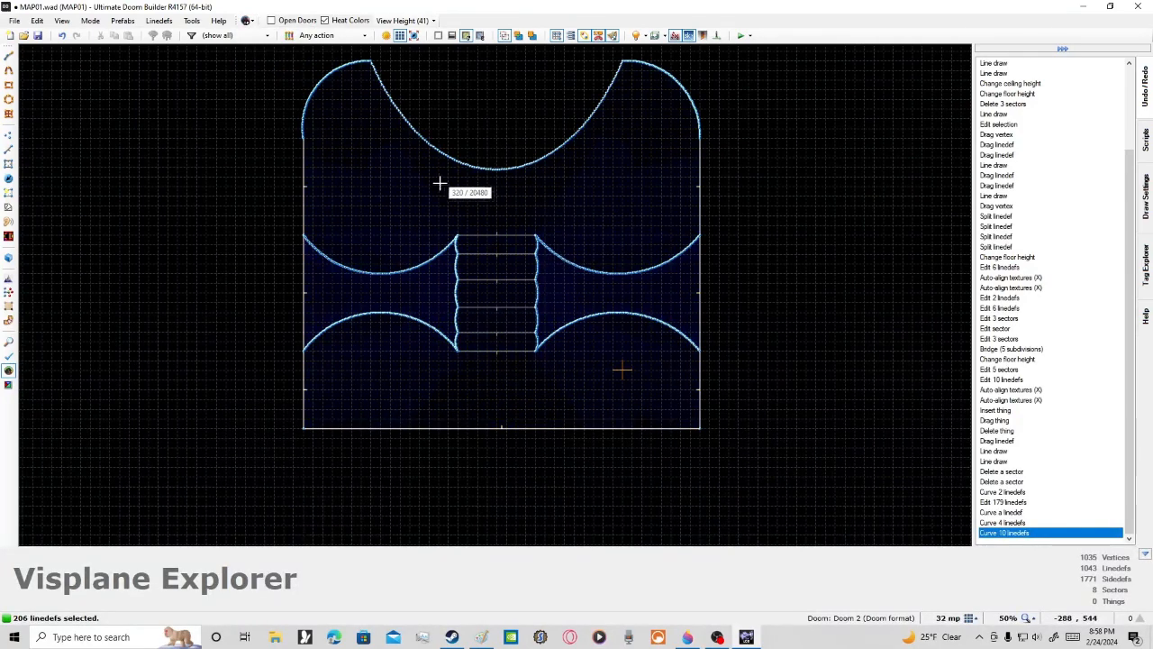
pyautogui.click(8, 151)
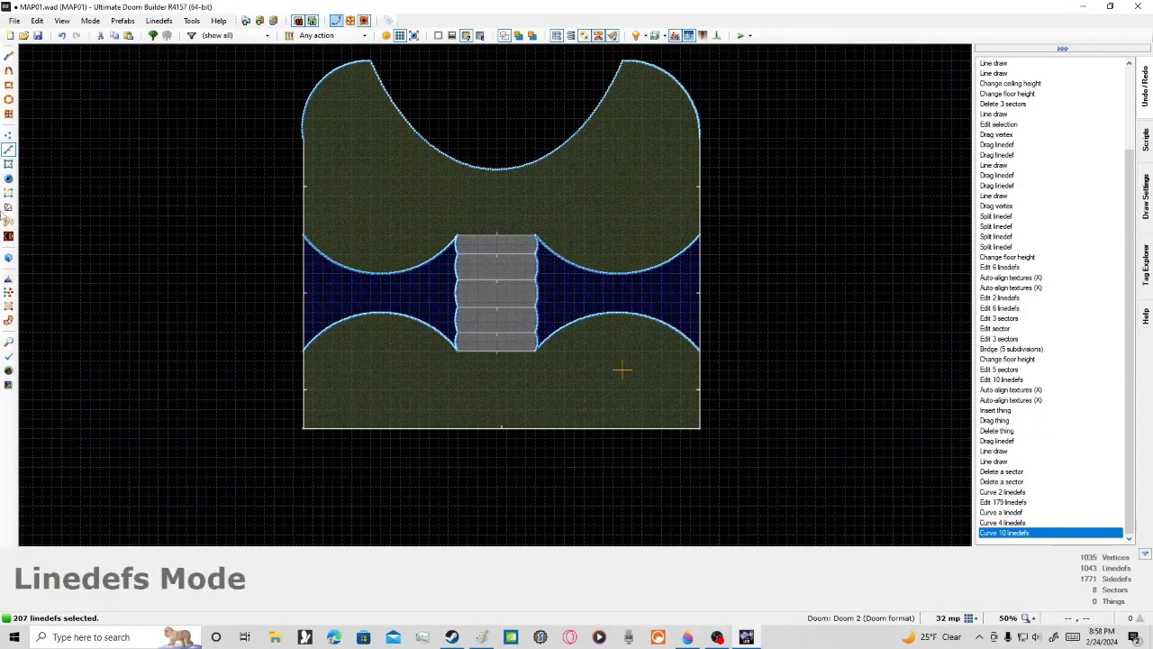
# Step: Inspect the scalloped bridge sides, curved ledge edges and water pit from several angles in Visual Mode
pyautogui.click(8, 257)
pyautogui.press('d')
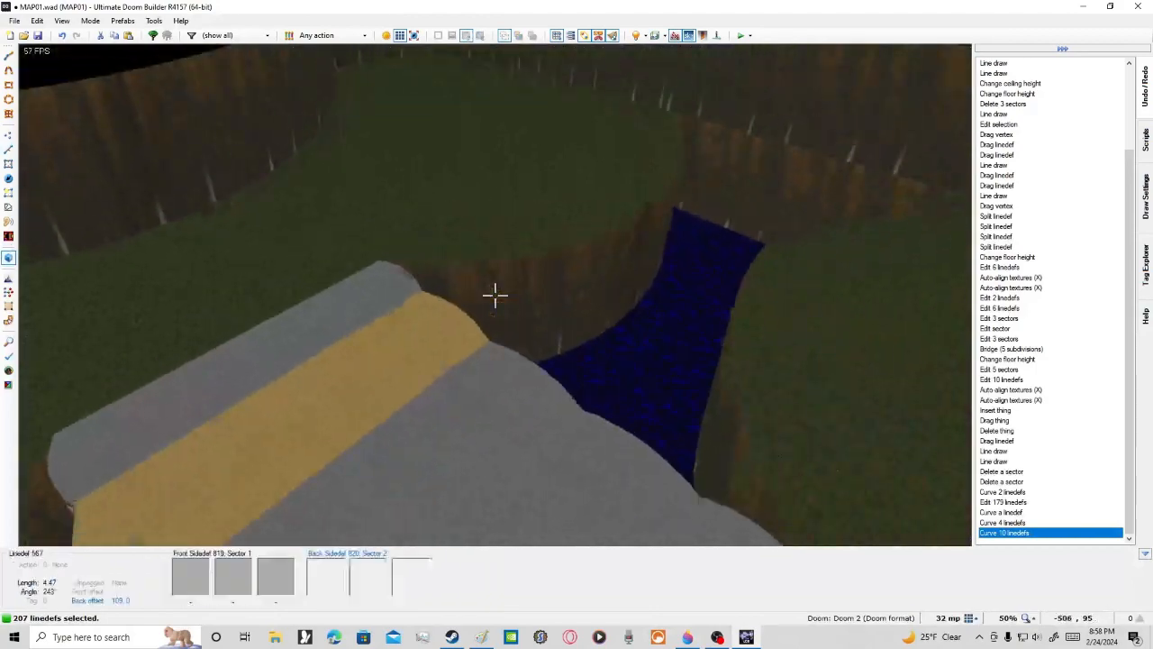
pyautogui.press('f')
pyautogui.press('e')
pyautogui.press('e')
pyautogui.press('d')
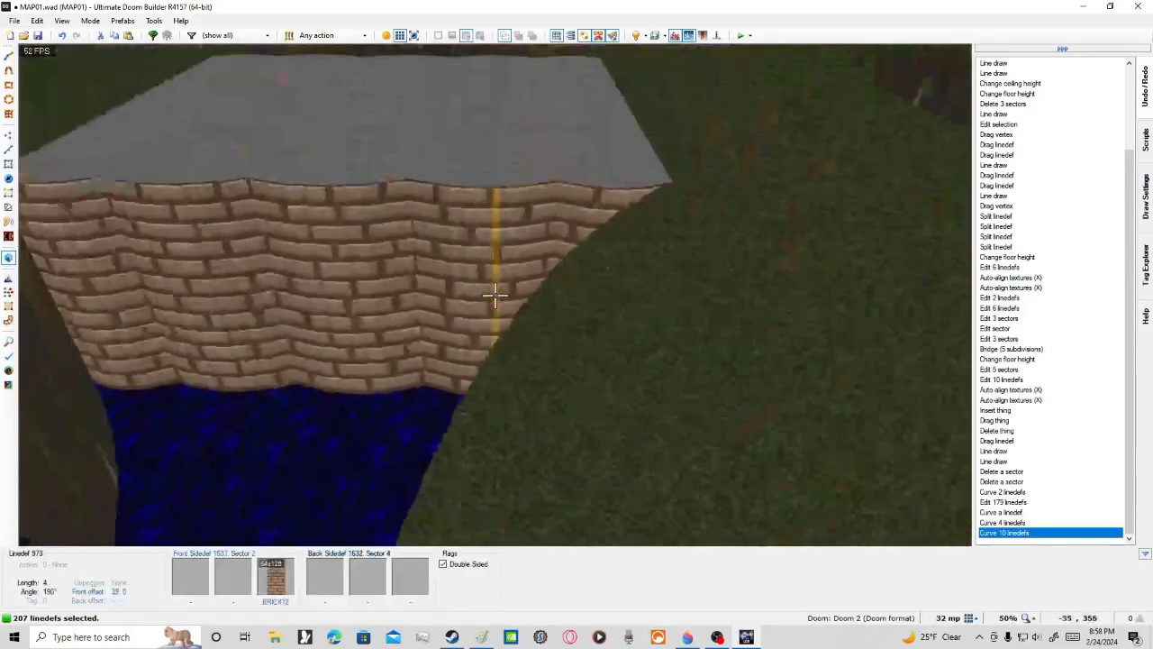
pyautogui.press('s')
pyautogui.press('s')
pyautogui.press('e')
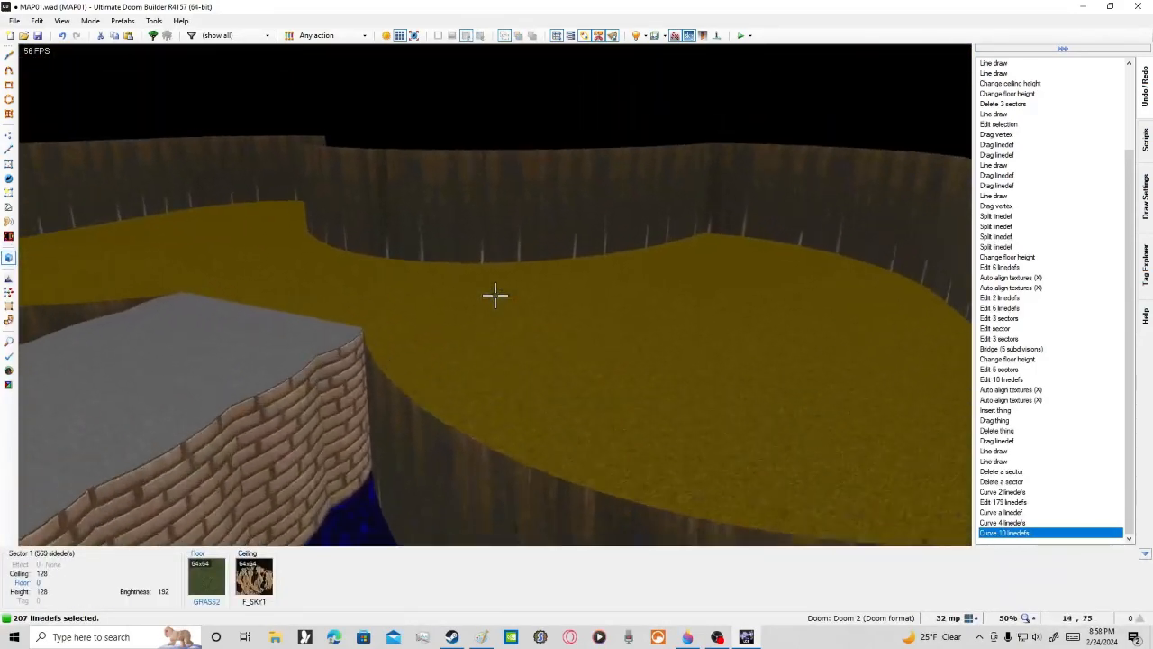
pyautogui.press('d')
pyautogui.press('s')
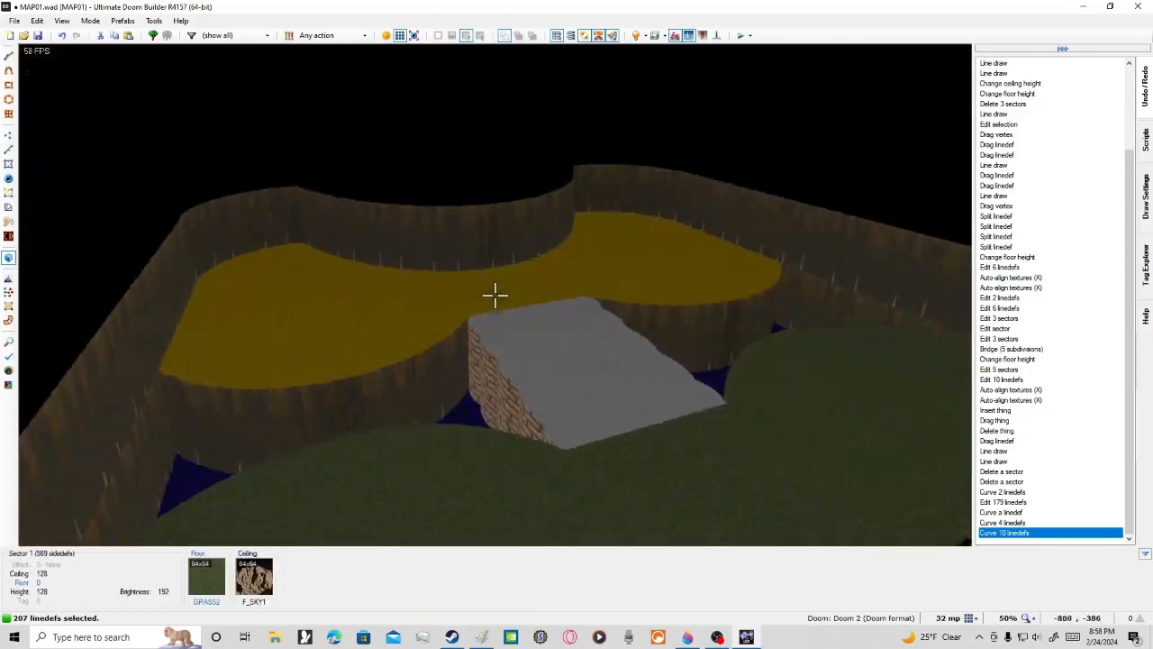
pyautogui.press('q')
pyautogui.scroll(-5, 125, 305)
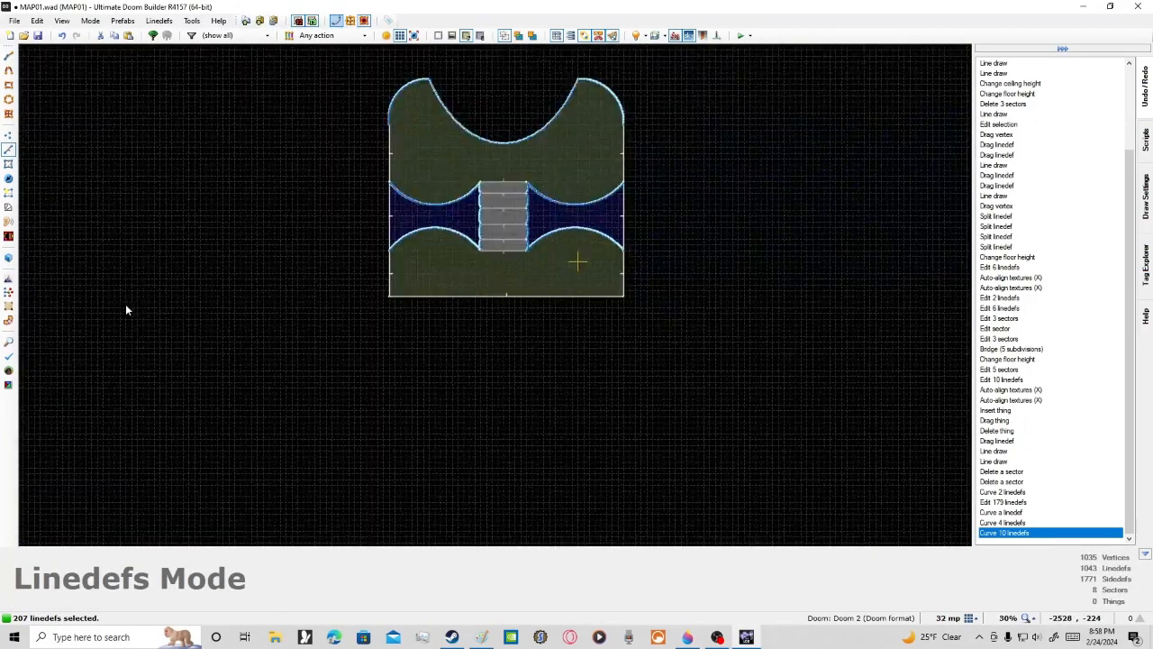
# Step: Undo the last four edits: the curving of the bridge sides, the ledge edges and the northern wall, and the 179-linedef edit
pyautogui.scroll(4, 179, 247)
pyautogui.press('Right')
pyautogui.press('Up')
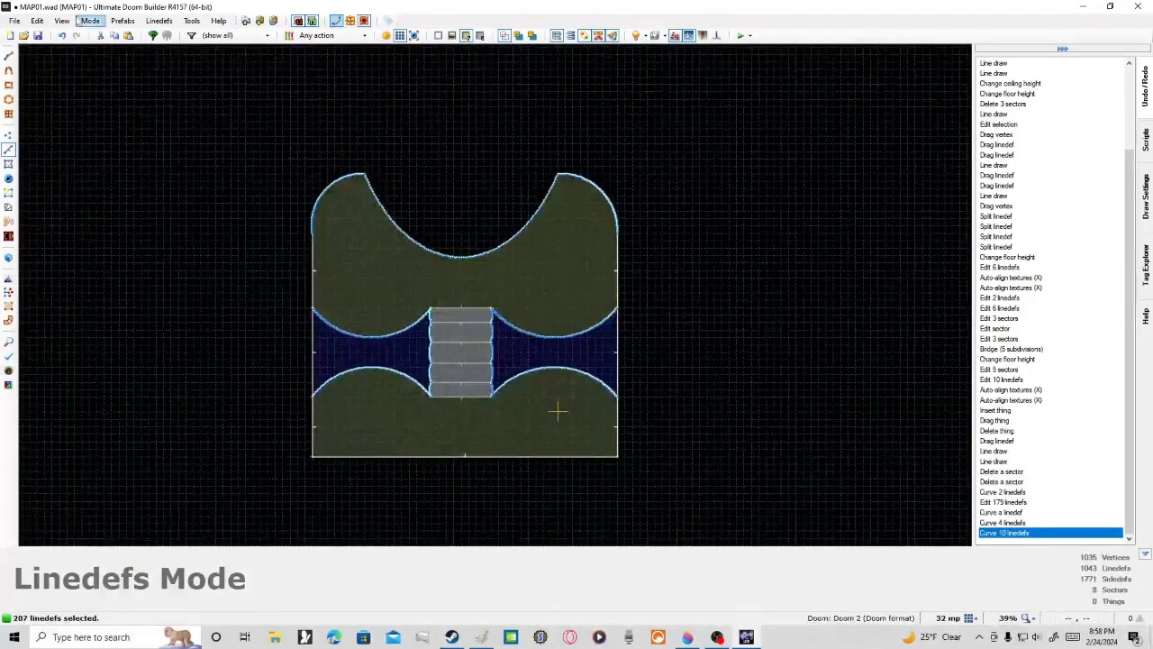
pyautogui.click(62, 35)
pyautogui.click(62, 35)
pyautogui.click(62, 35)
pyautogui.click(63, 35)
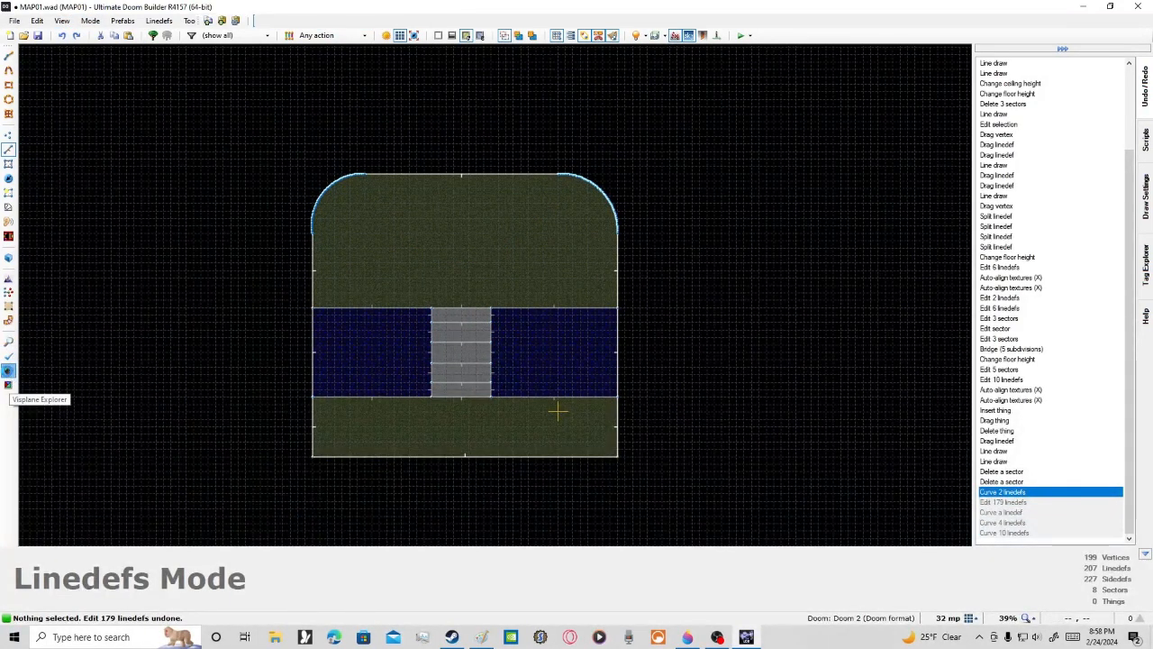
# Step: Examine the room in the Visplane Explorer and review its node overview, splits and subsectors in the Nodes Viewer
pyautogui.click(8, 371)
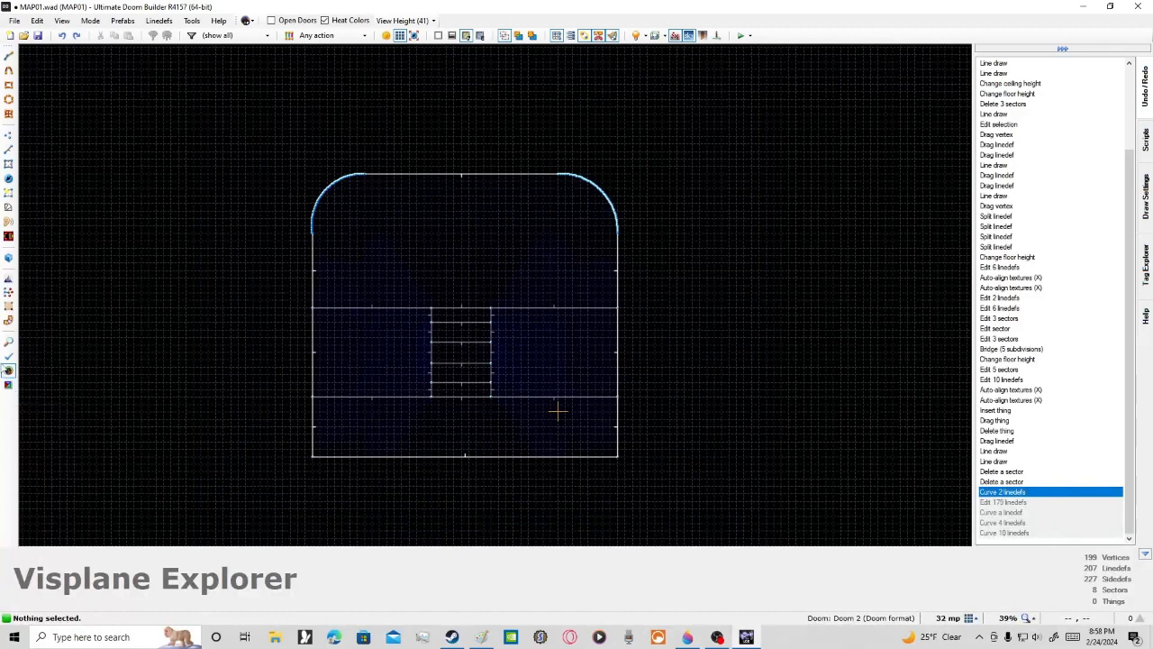
pyautogui.click(8, 384)
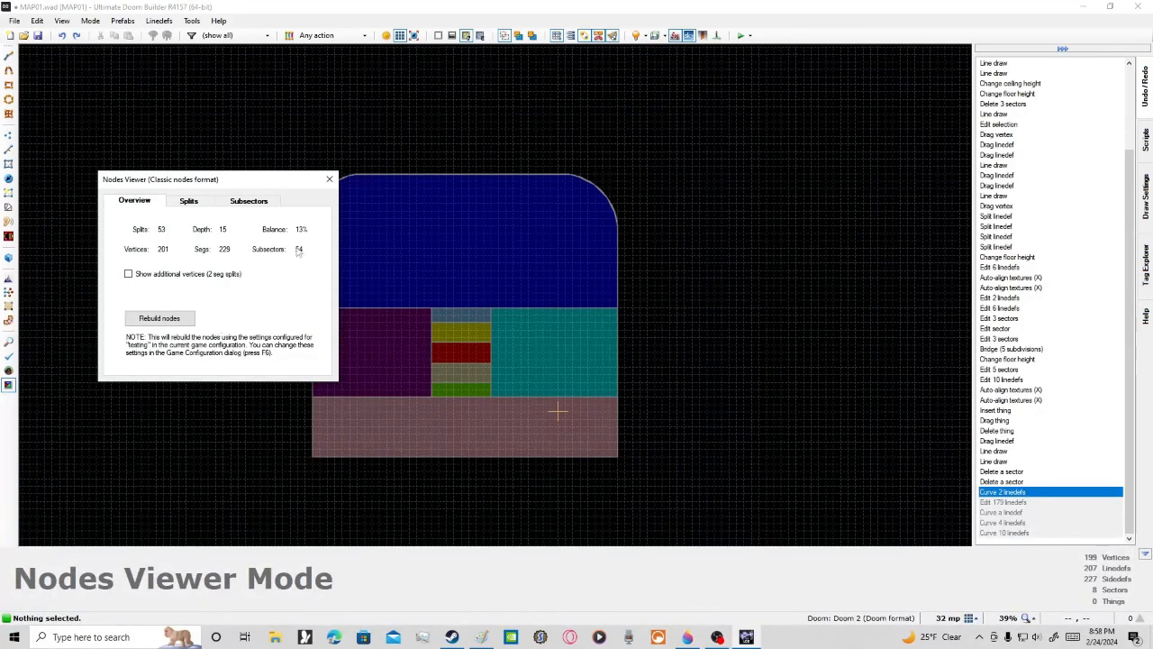
pyautogui.click(185, 200)
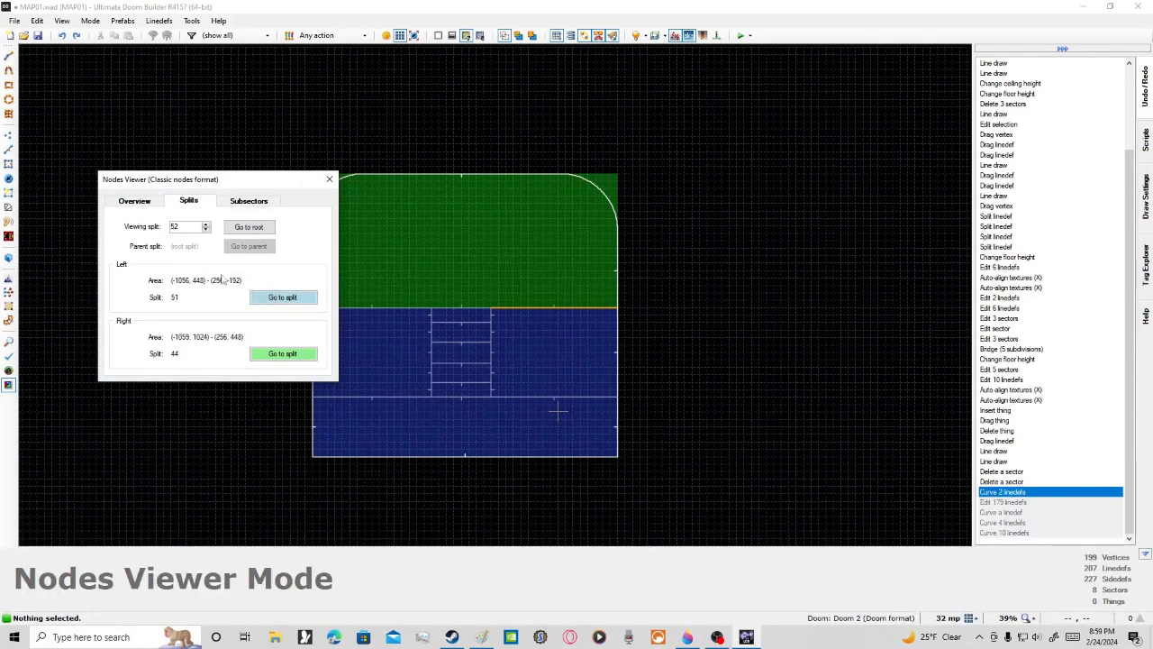
pyautogui.click(251, 200)
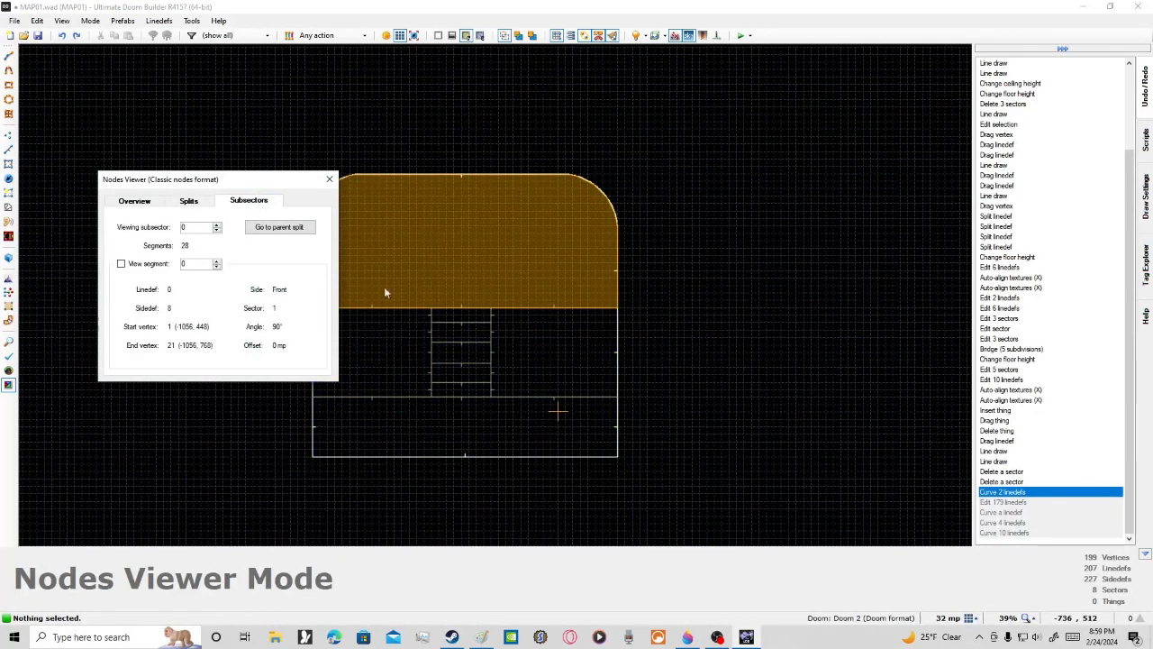
pyautogui.click(327, 179)
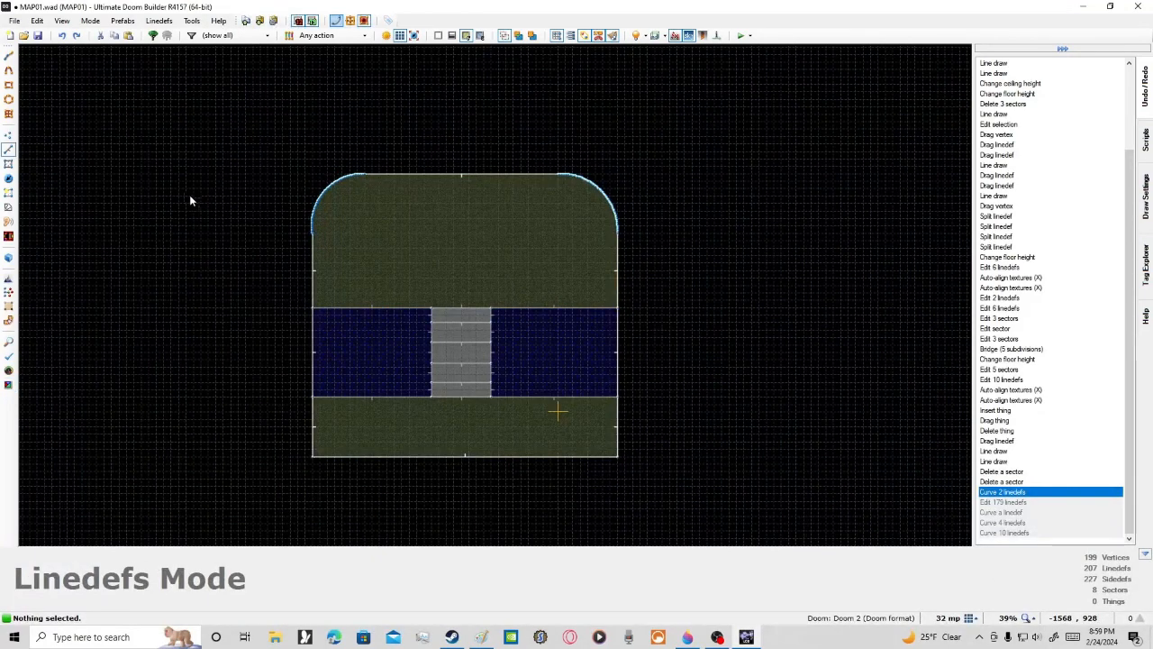